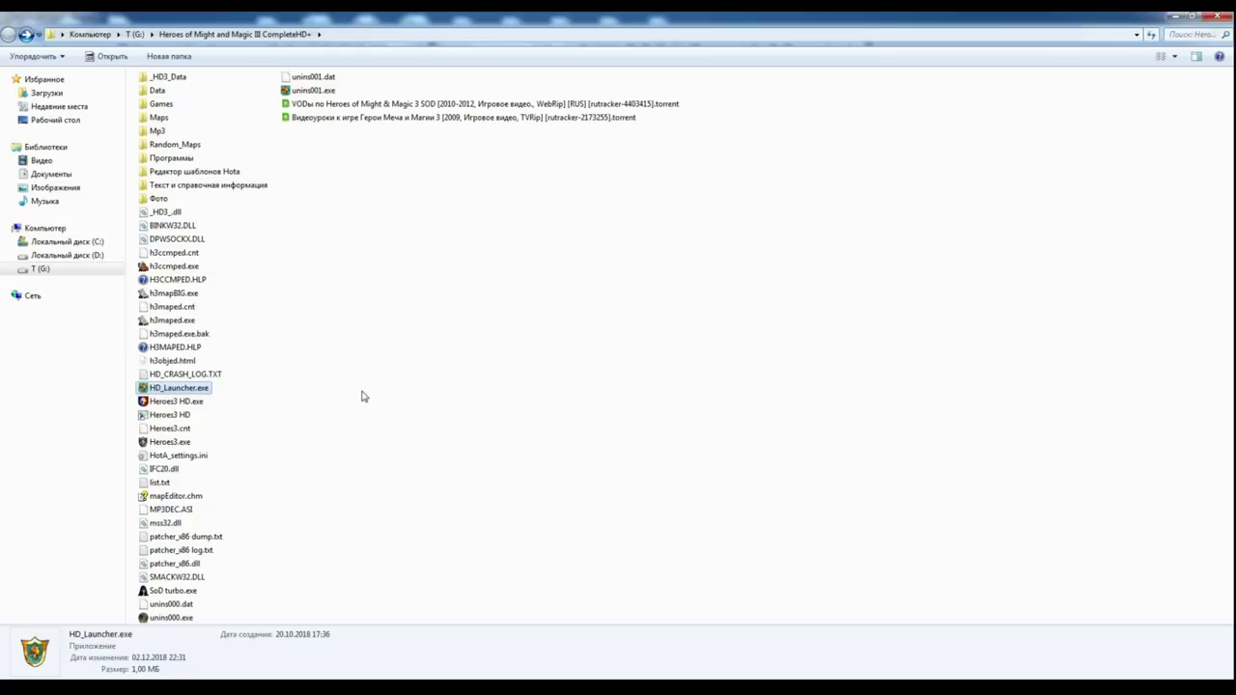
Launch the h3maped.exe map editor from the Heroes of Might and Magic III CompleteHD+ folder
{"action": "left_click", "coordinate": [172, 320]}
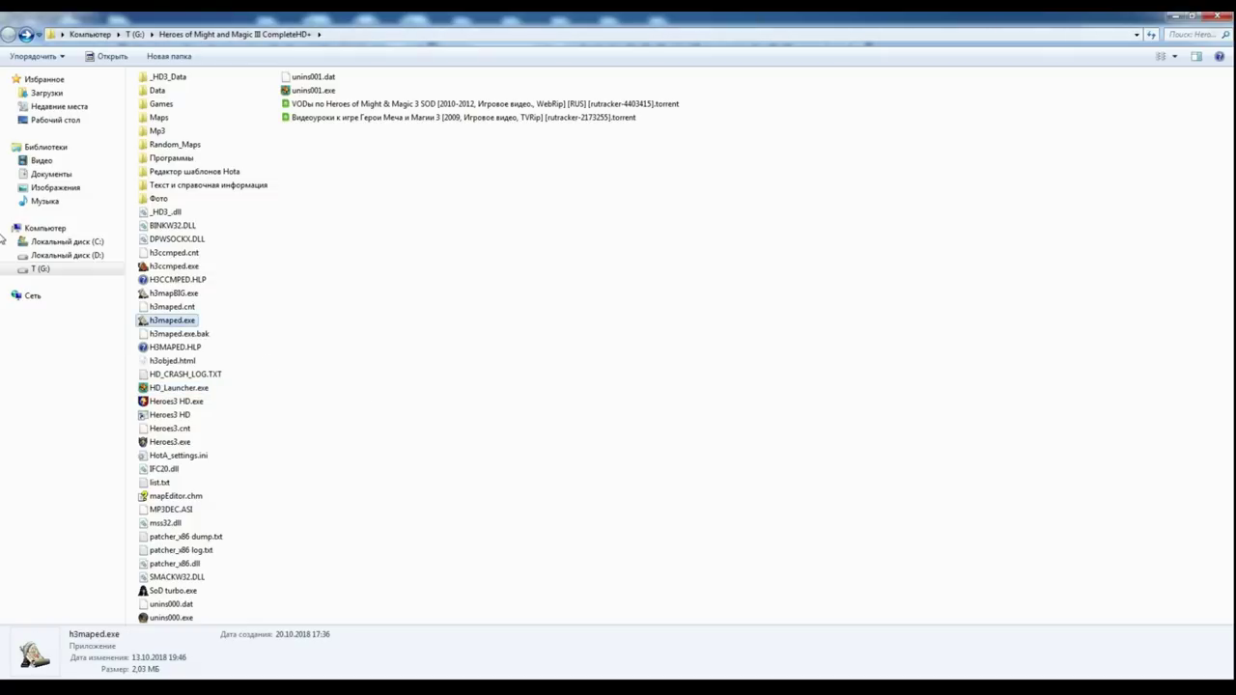
{"action": "double_click", "coordinate": [145, 320]}
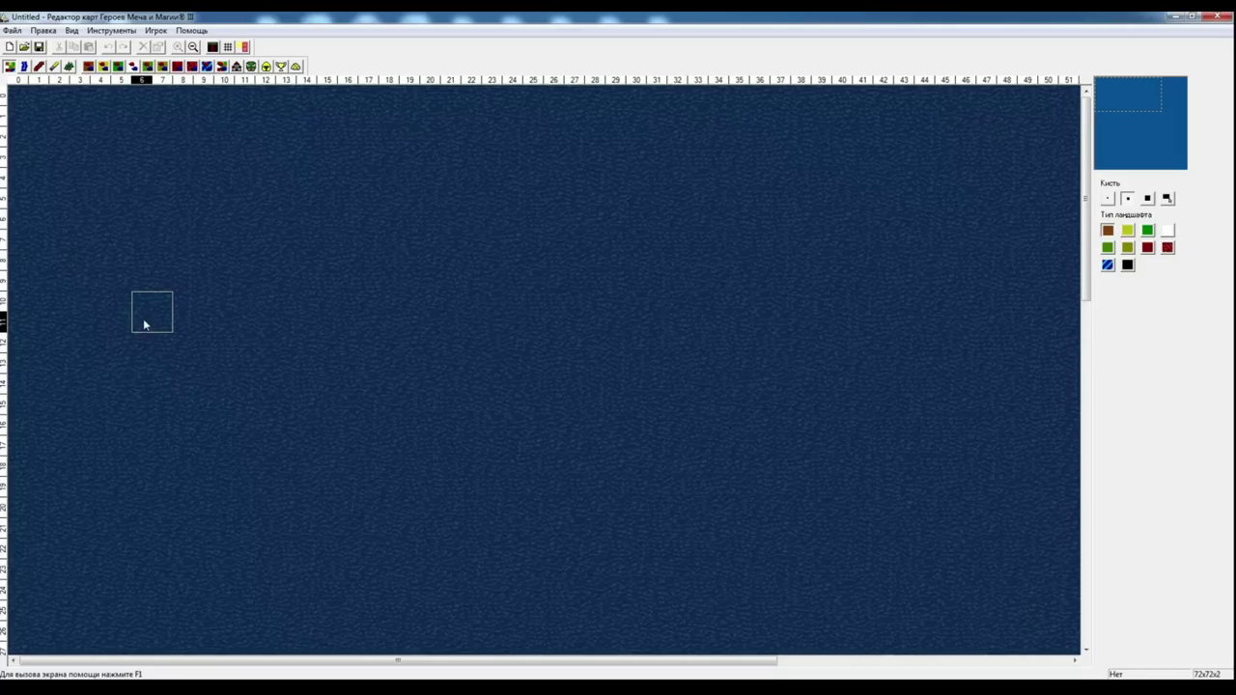
{"action": "left_click_drag", "start_coordinate": [1138, 111], "coordinate": [1078, 64]}
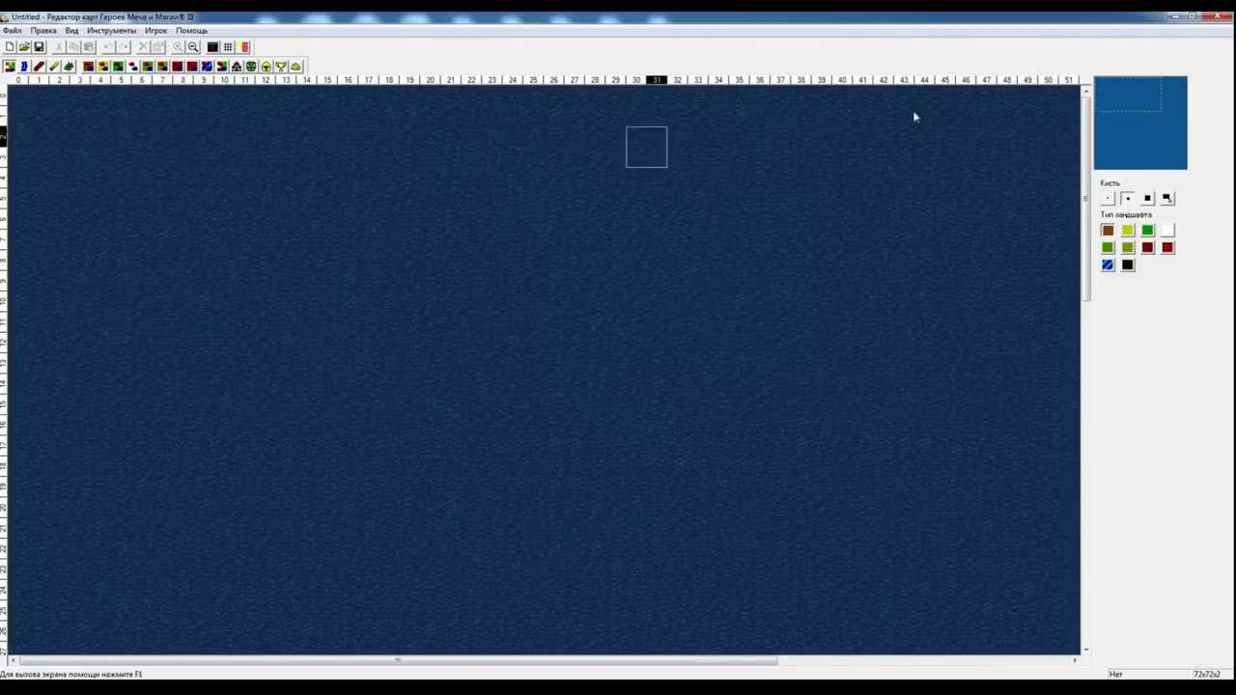
Create a new 72x72 two-level map with random map generation enabled, keeping the Дыхание Смерти map version
{"action": "left_click", "coordinate": [11, 30]}
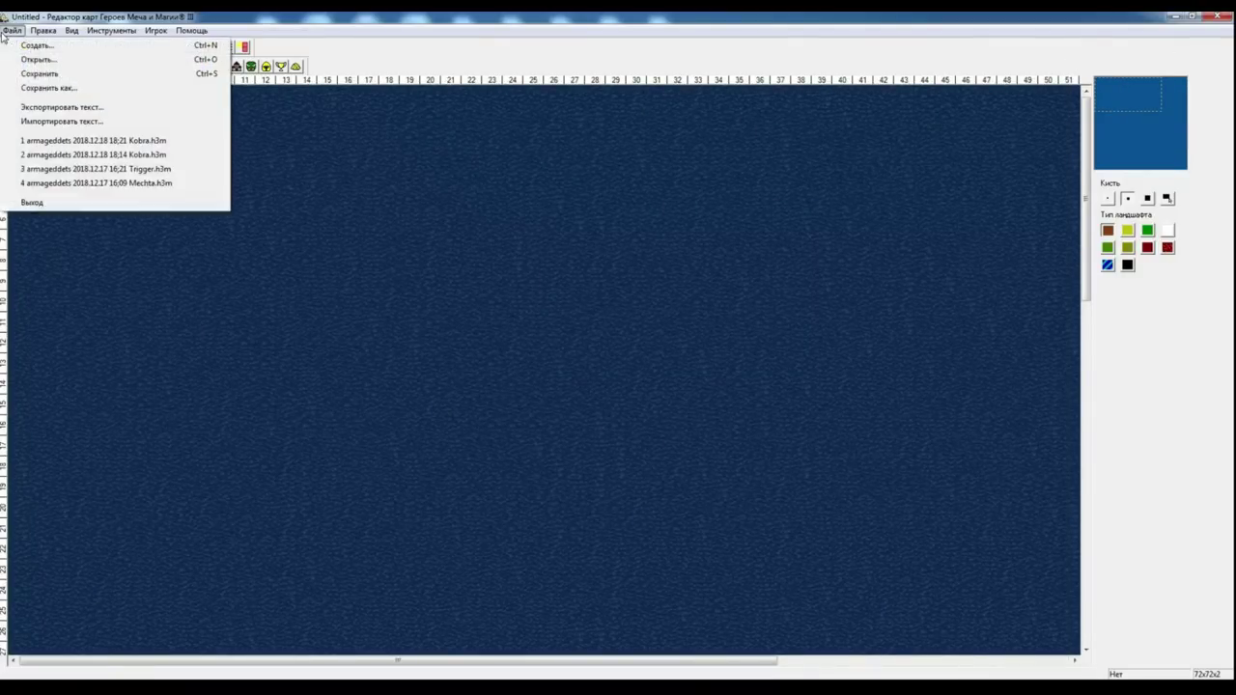
{"action": "left_click", "coordinate": [29, 44]}
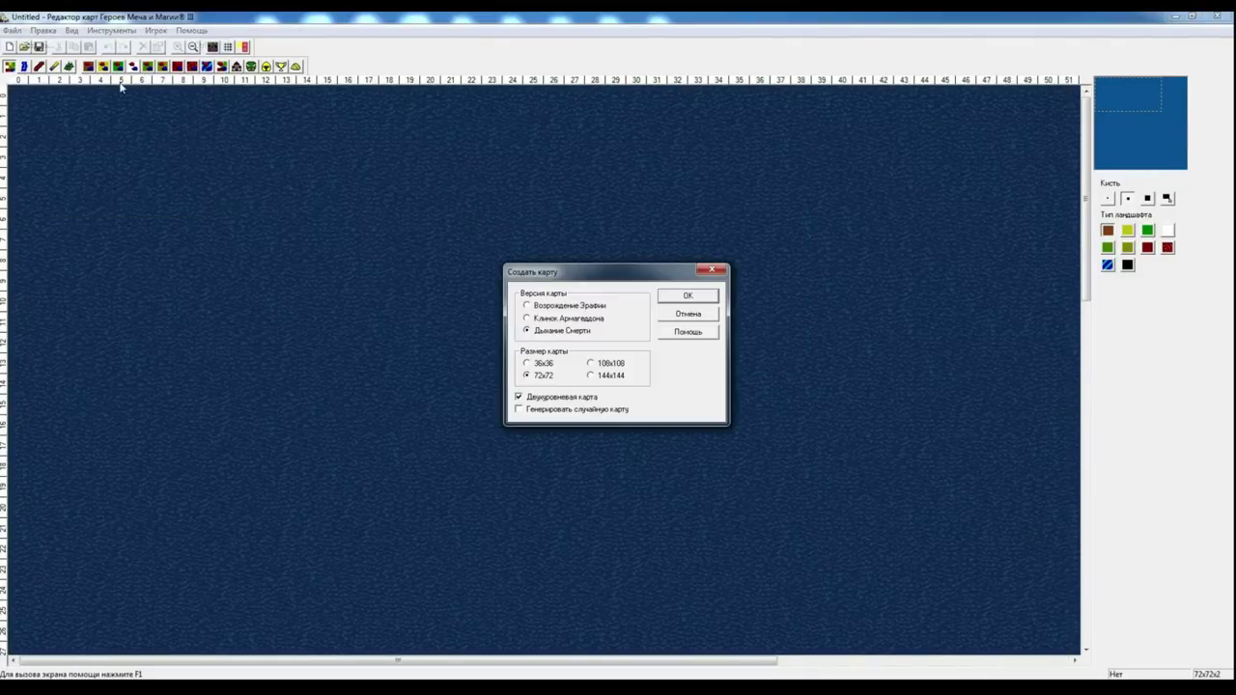
{"action": "left_click", "coordinate": [538, 409]}
{"action": "left_click", "coordinate": [686, 297]}
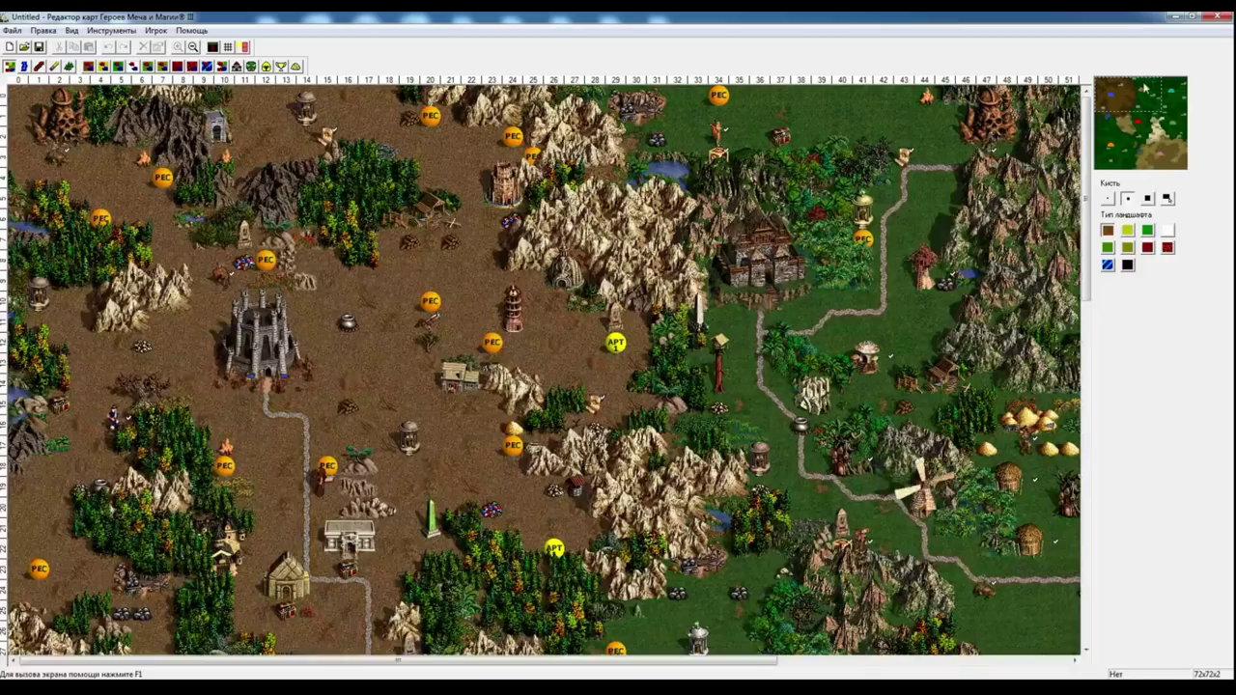
Look over a more southern part of the generated map and close the map editor without saving
{"action": "left_click_drag", "start_coordinate": [1145, 88], "coordinate": [1147, 128]}
{"action": "left_click", "coordinate": [1217, 18]}
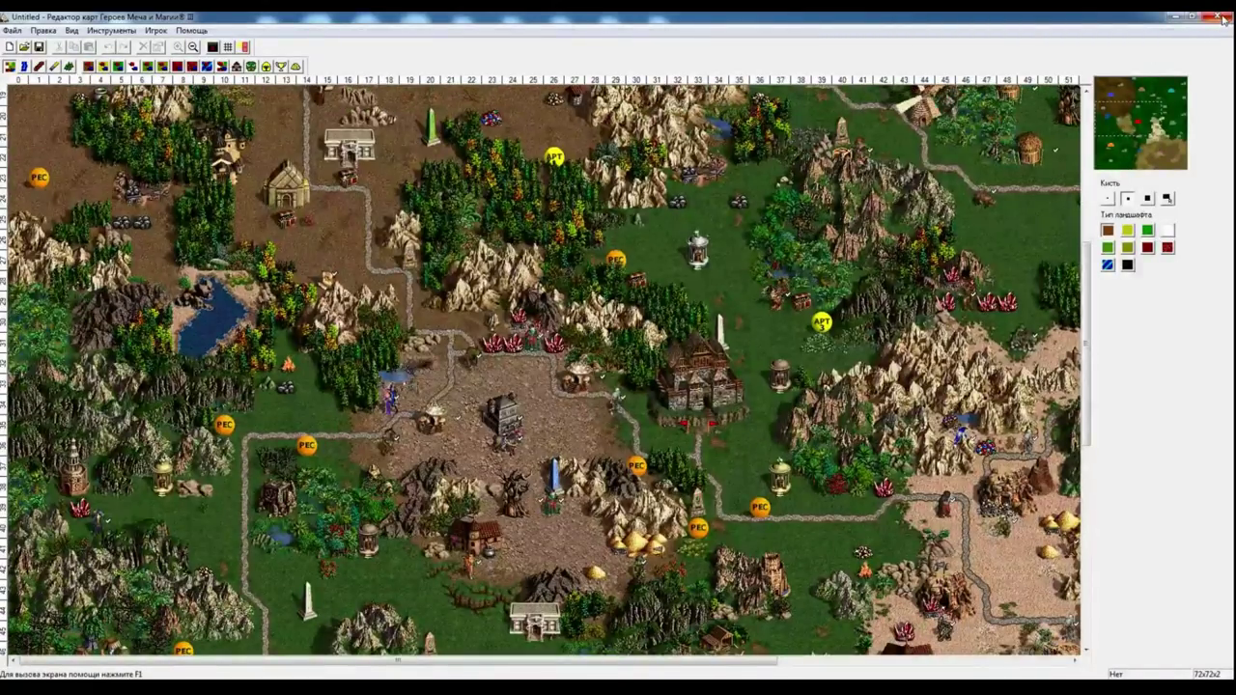
{"action": "left_click", "coordinate": [625, 378]}
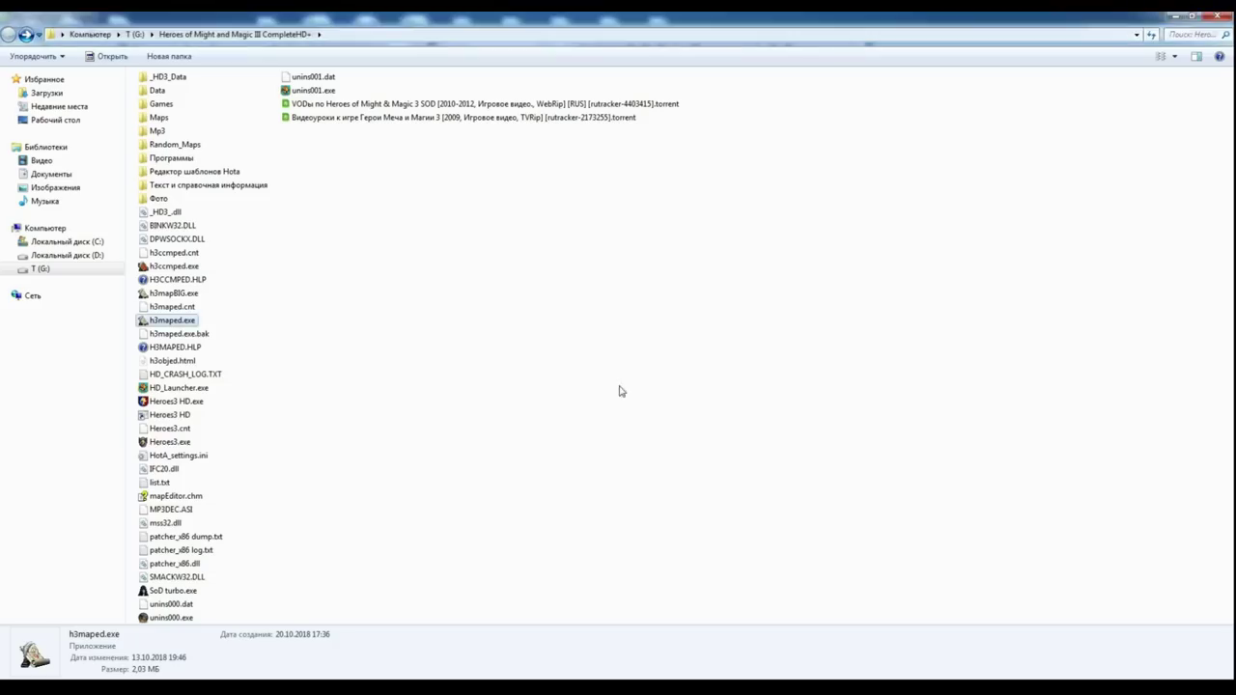
Launch the h3mapBIG.exe map editor and create a new empty 252x252 two-level map
{"action": "left_click", "coordinate": [428, 345]}
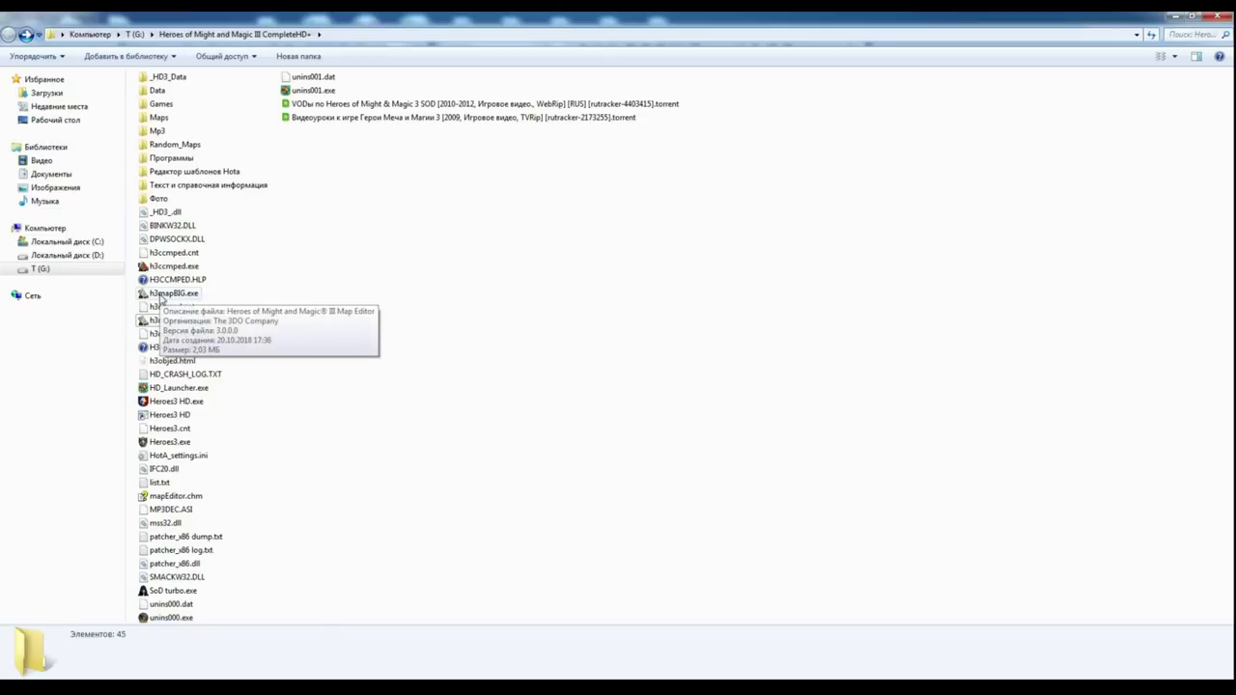
{"action": "double_click", "coordinate": [164, 294]}
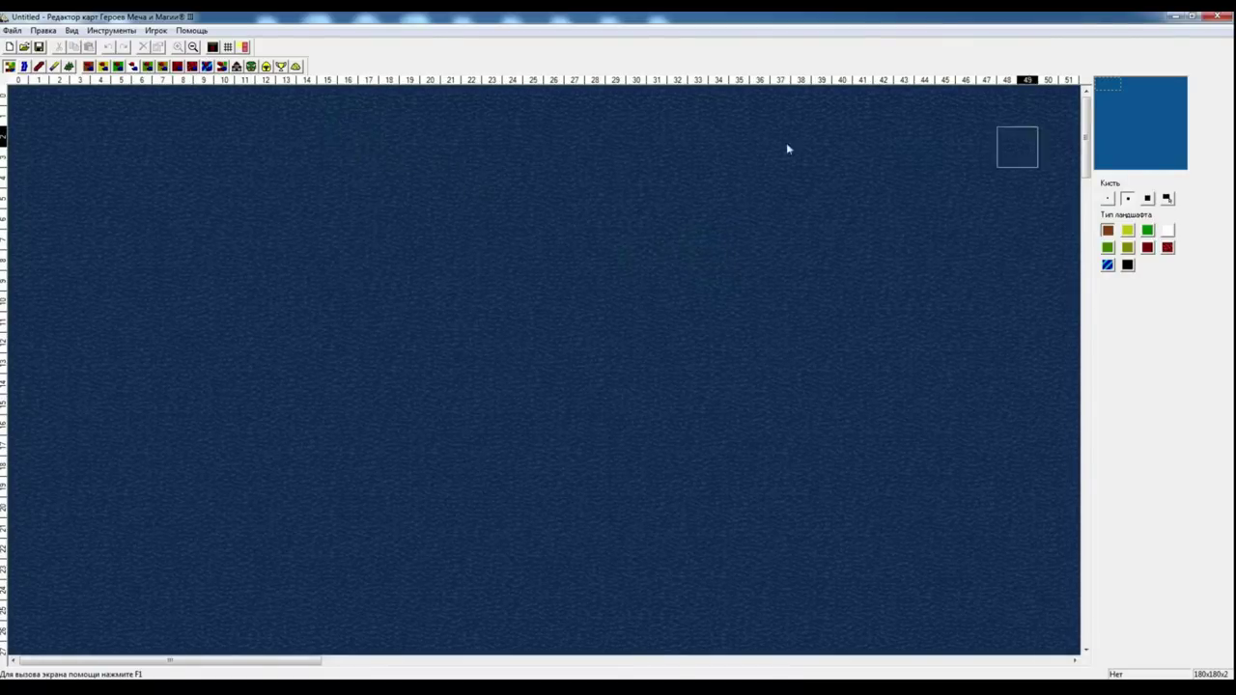
{"action": "left_click", "coordinate": [12, 30]}
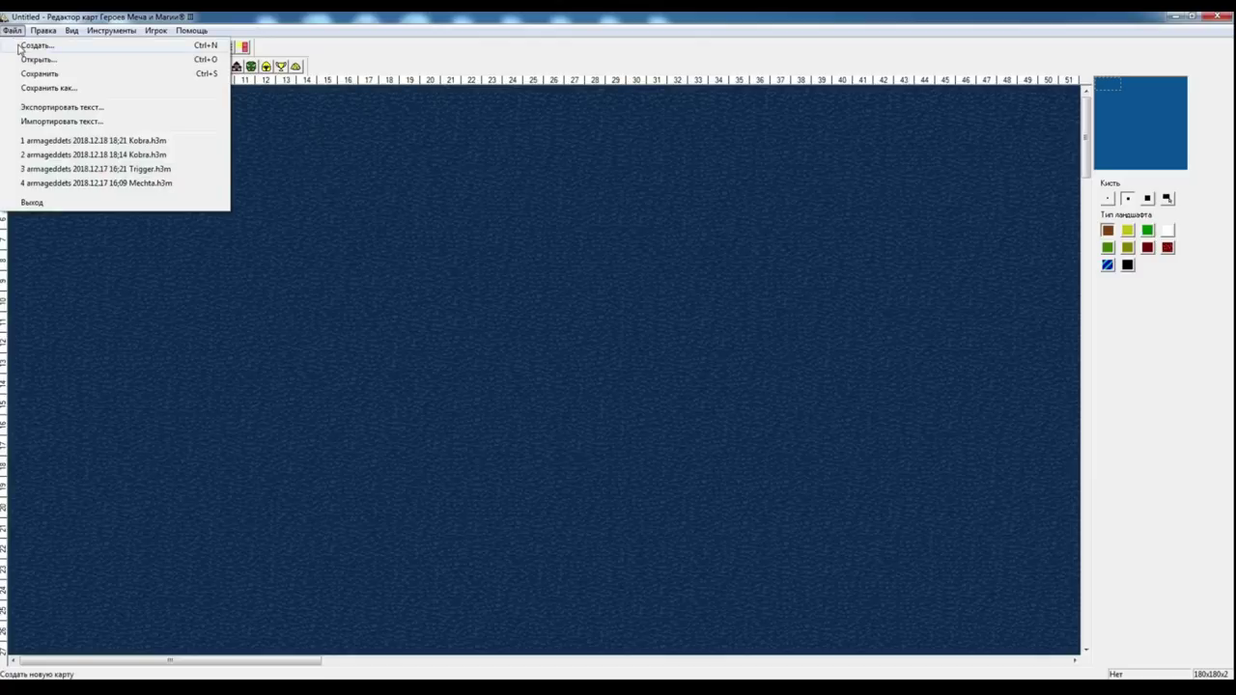
{"action": "left_click", "coordinate": [24, 45]}
{"action": "left_click", "coordinate": [611, 375]}
{"action": "left_click", "coordinate": [688, 295]}
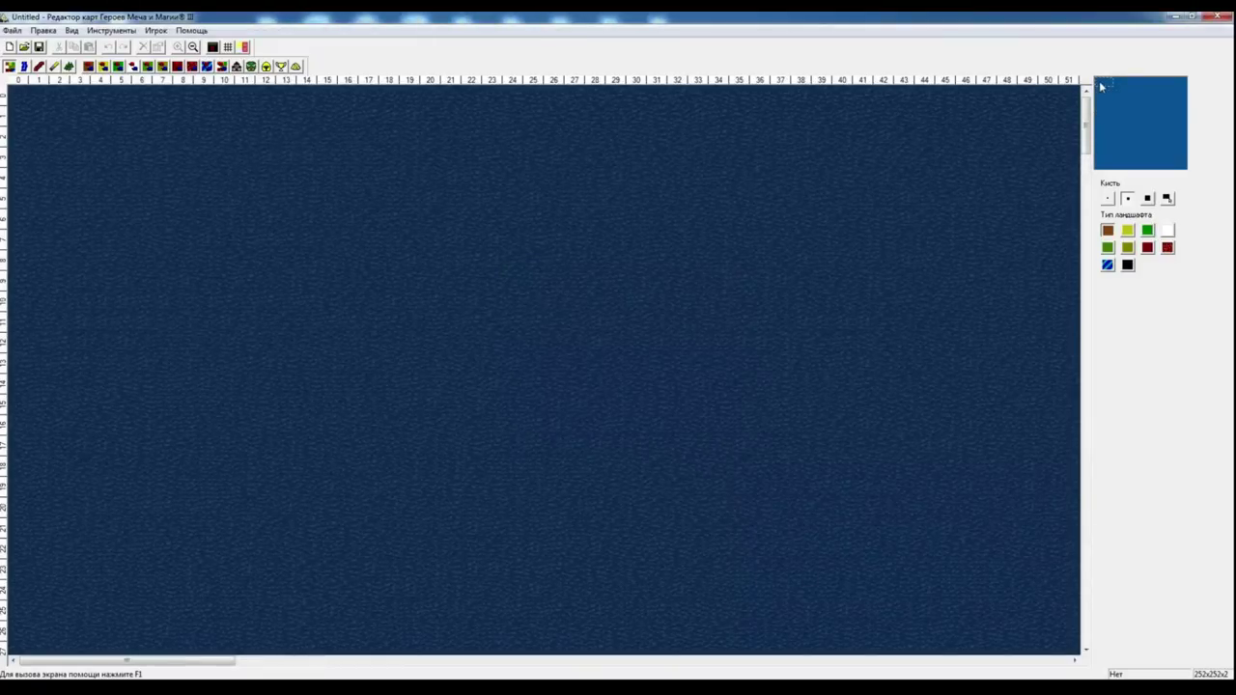
Inspect the extent of the 252x252 map down to its lower edge and close the editor
{"action": "left_click_drag", "start_coordinate": [1101, 87], "coordinate": [1080, 171]}
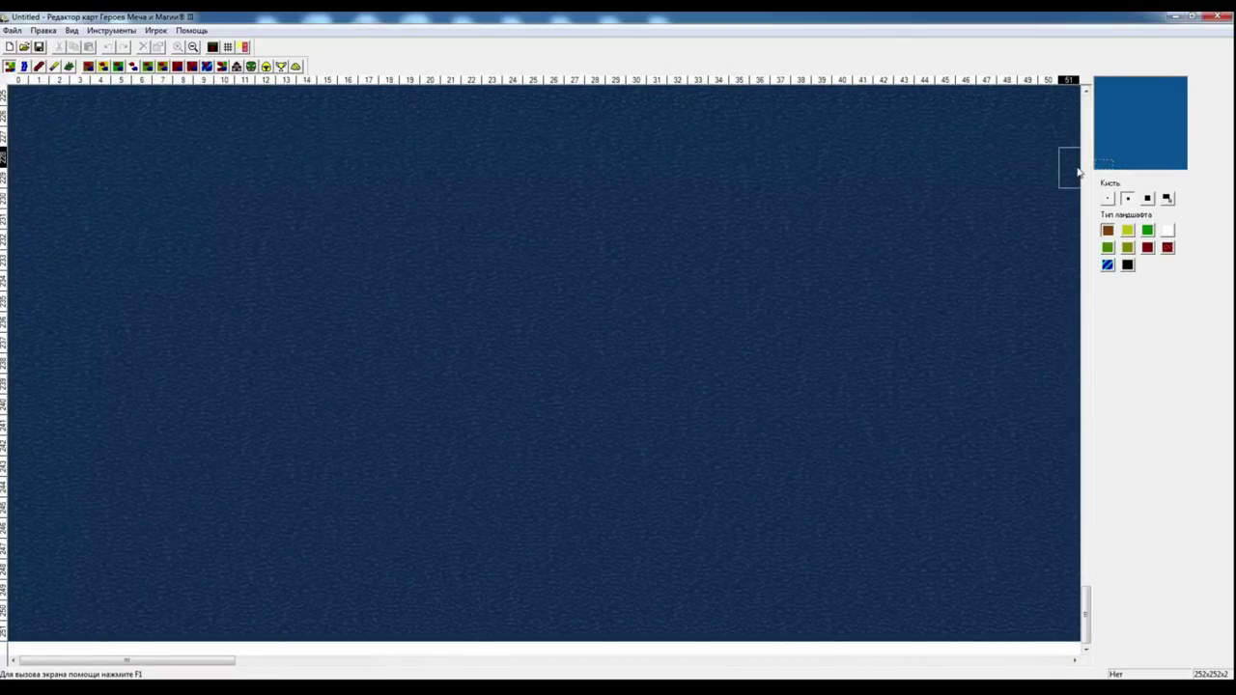
{"action": "left_click", "coordinate": [1209, 19]}
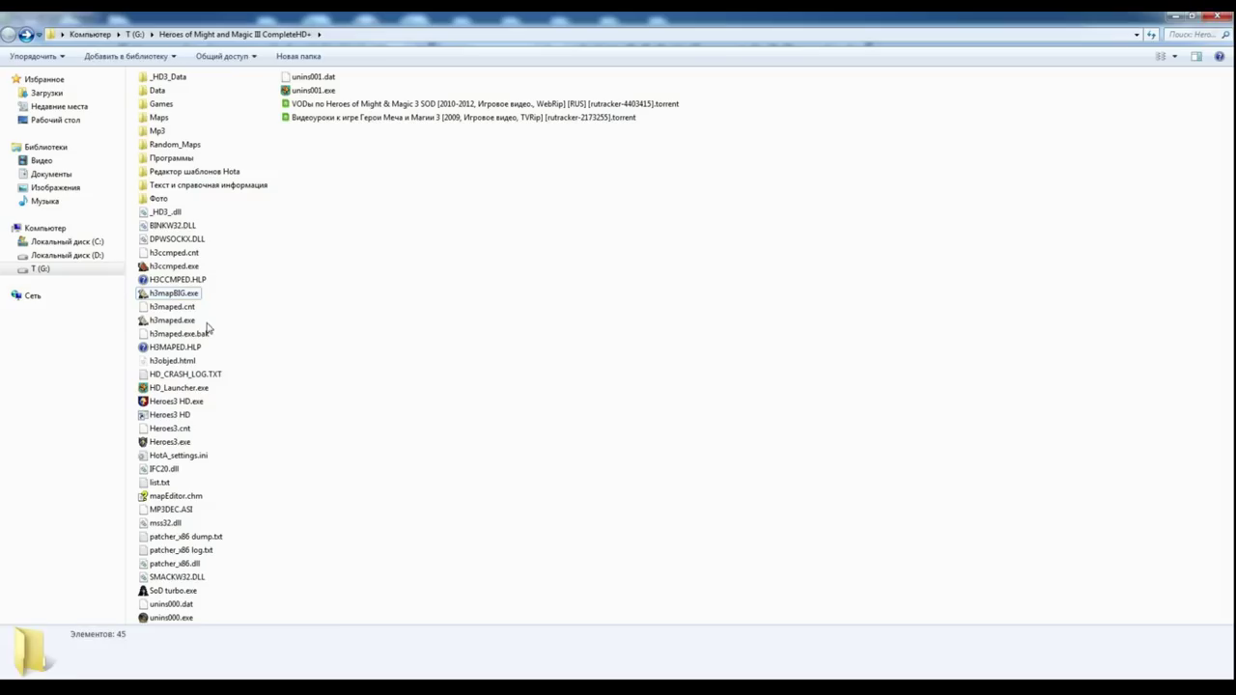
View the mapEditor.chm help file and return to the game folder
{"action": "double_click", "coordinate": [182, 501]}
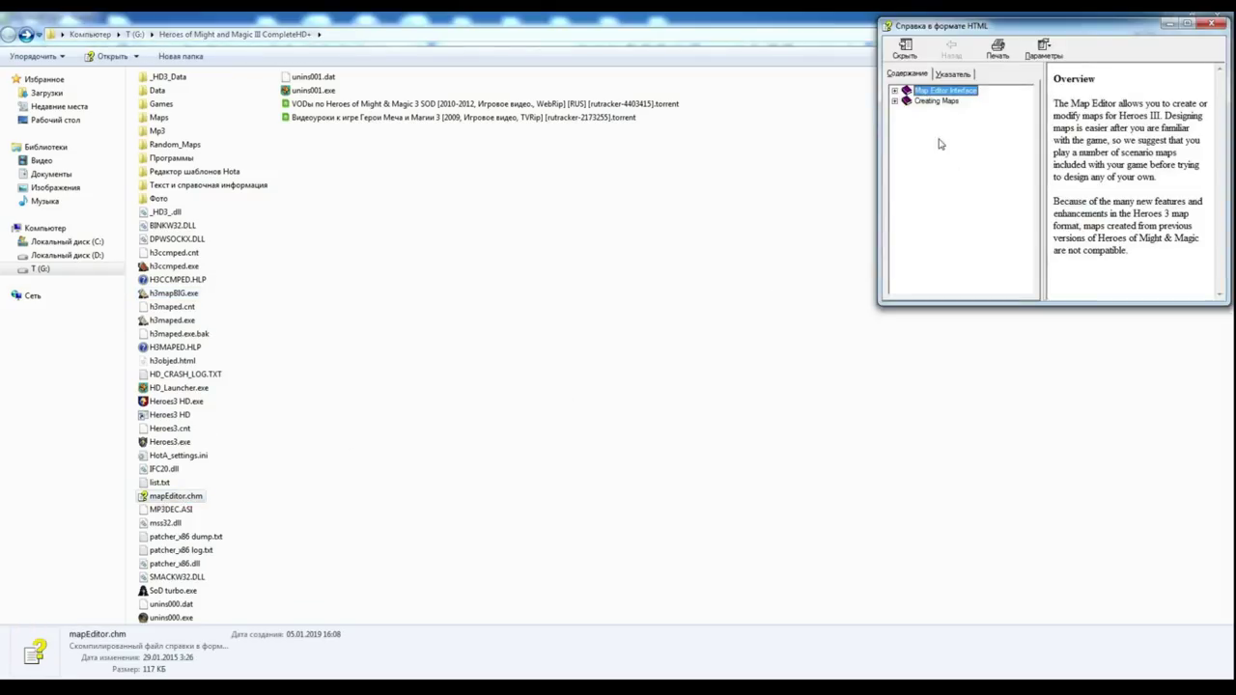
{"action": "key", "text": "alt+Tab"}
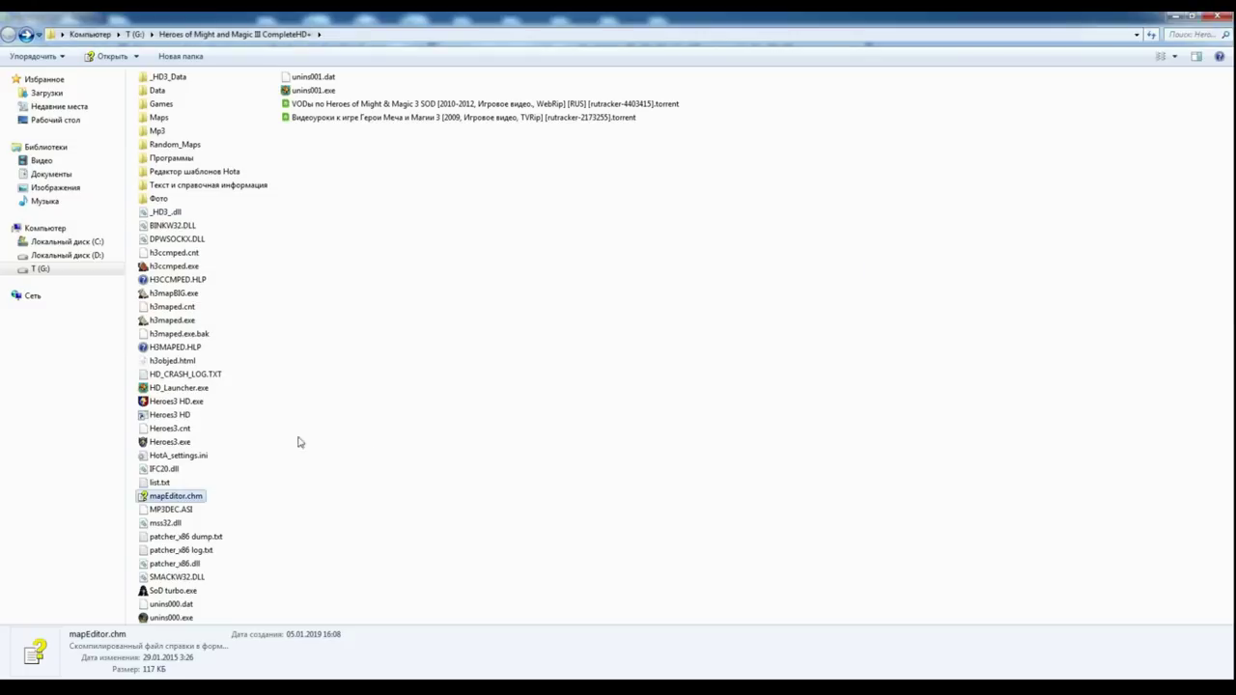
{"action": "left_click", "coordinate": [385, 435]}
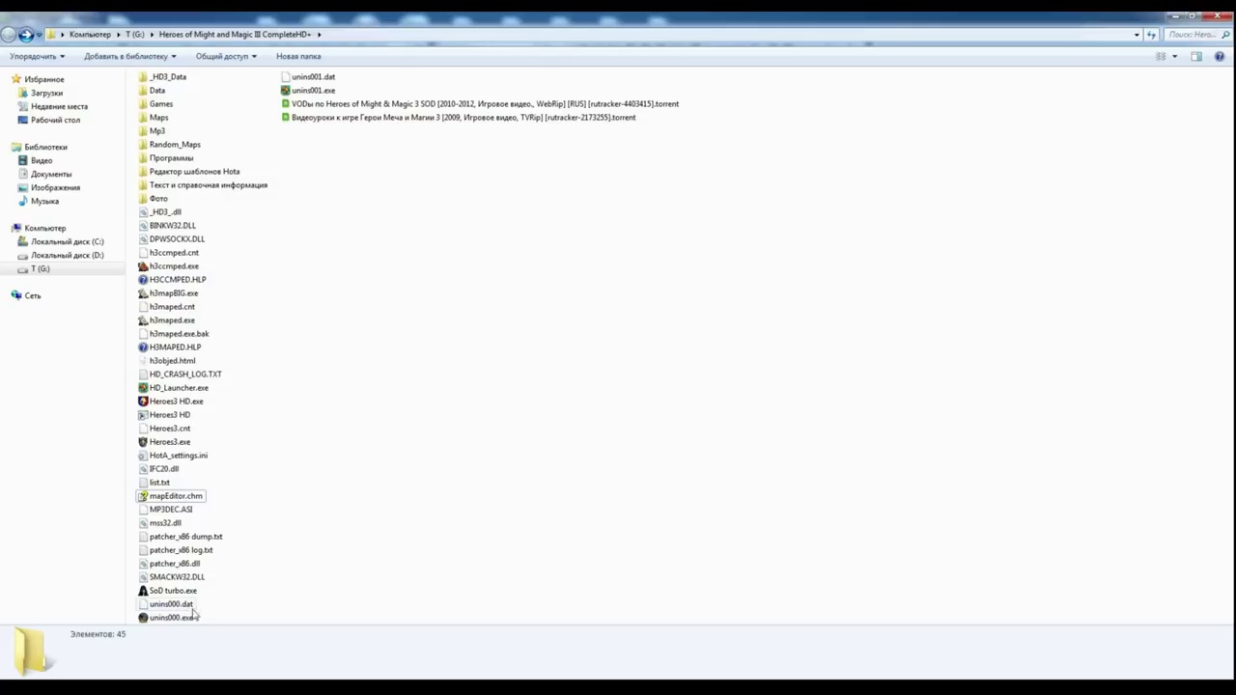
Try to launch the game with SoD turbo.exe and dismiss the resulting dialog
{"action": "left_click", "coordinate": [167, 591]}
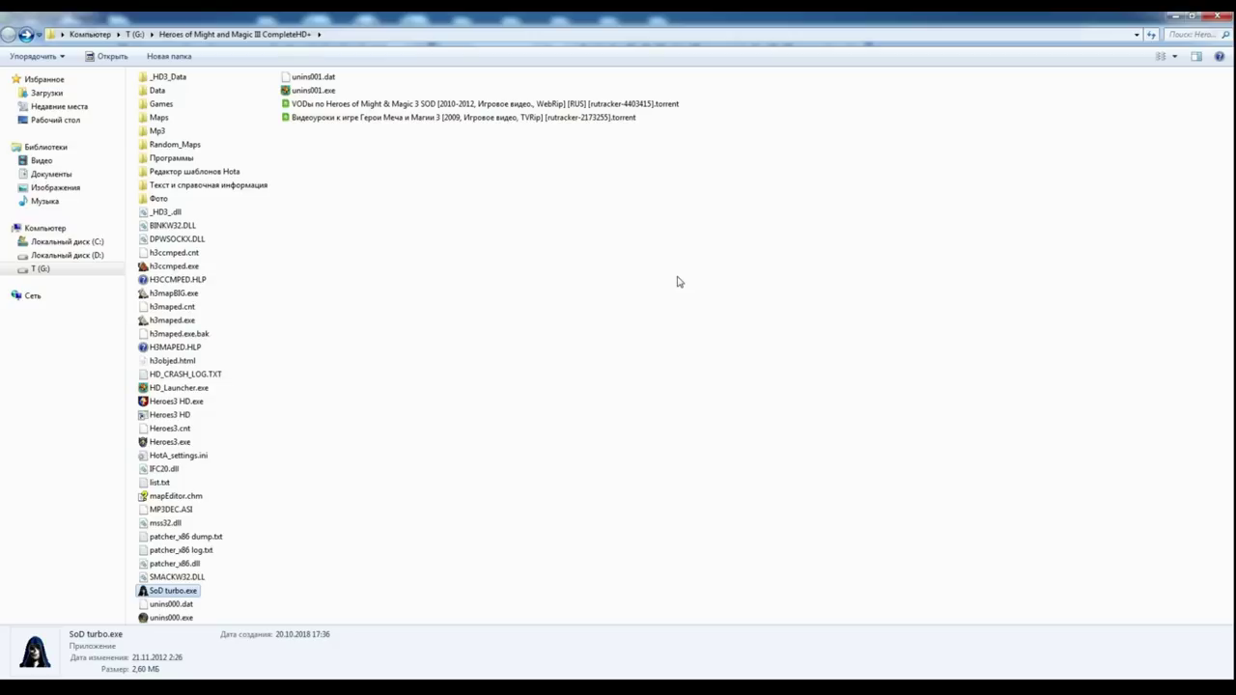
{"action": "double_click", "coordinate": [155, 591]}
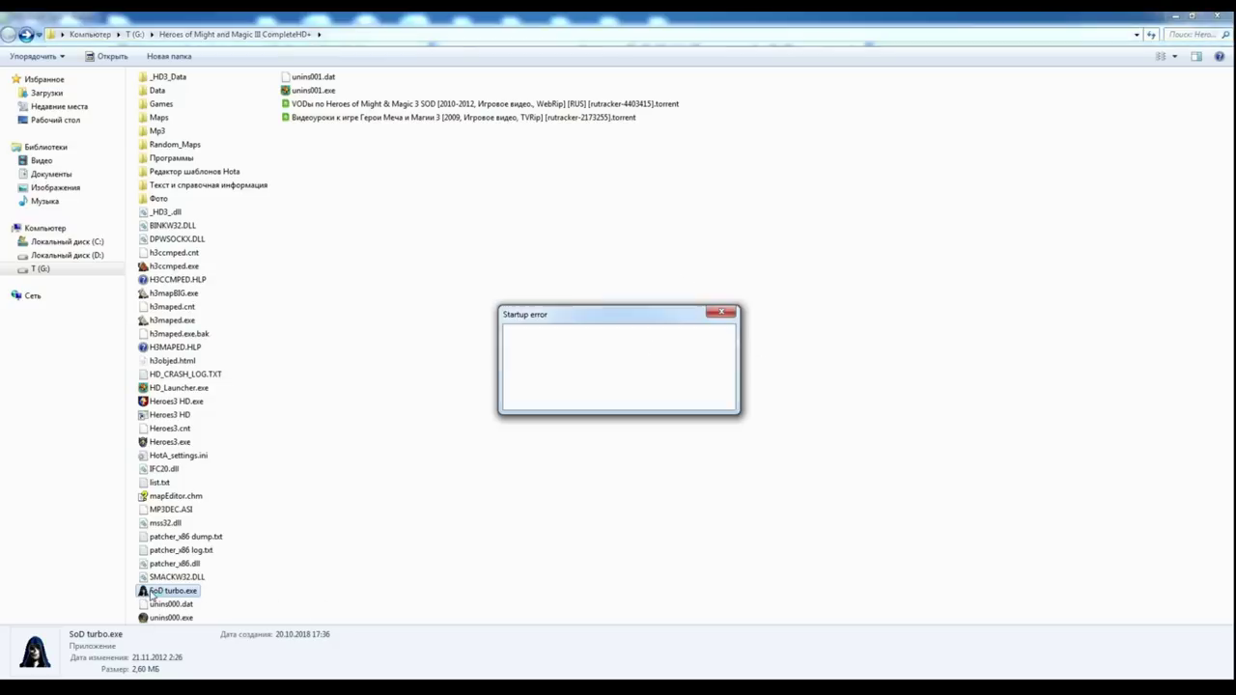
{"action": "left_click", "coordinate": [697, 399]}
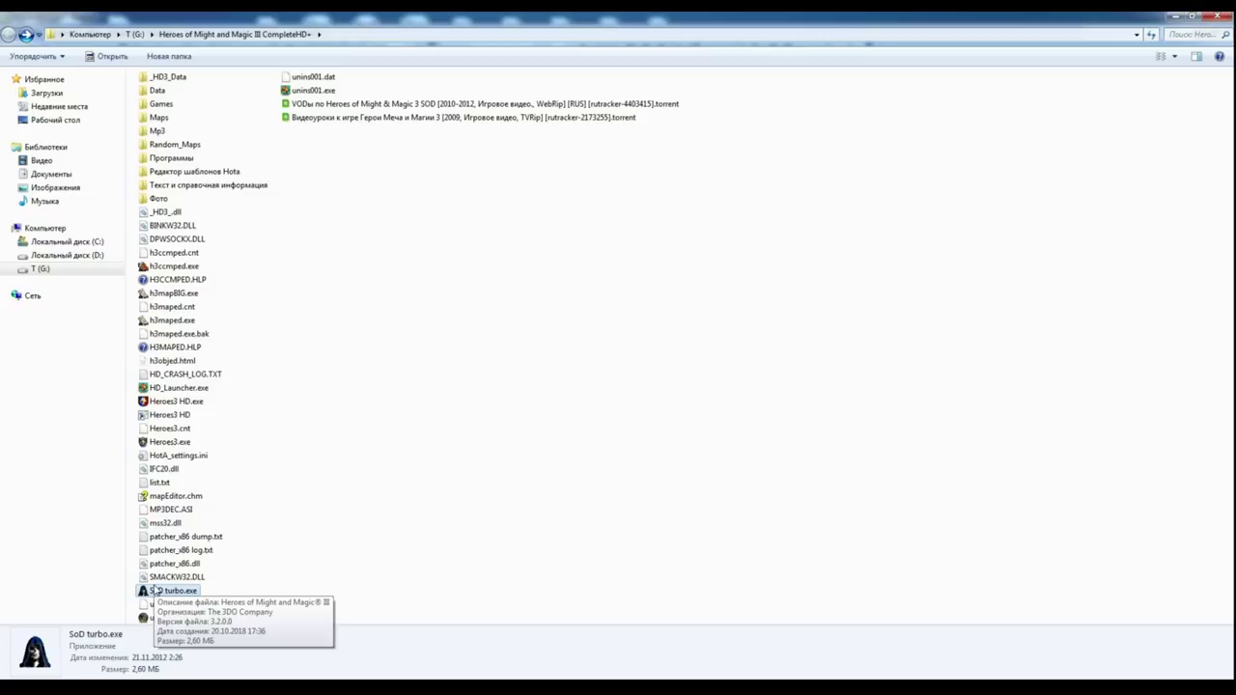
Look through the reference files in the Текст и справочная информация folder, including the FizMiG and Strategija PDFs, and return to the game folder
{"action": "left_click", "coordinate": [190, 198]}
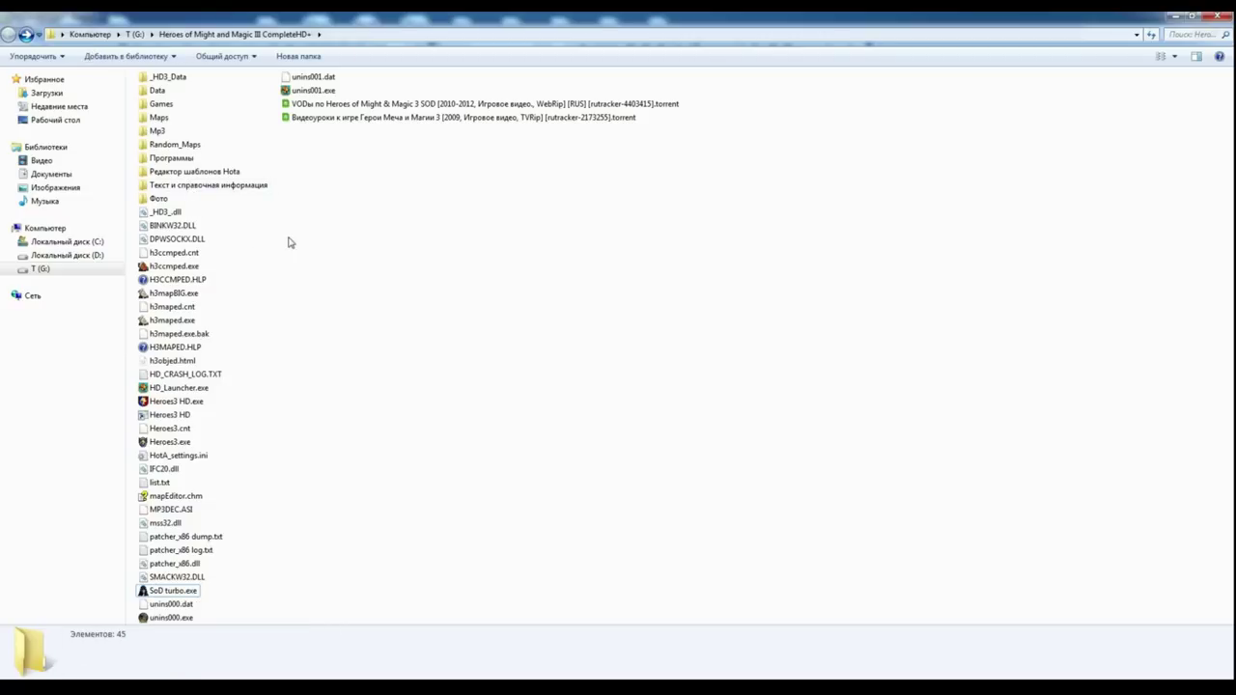
{"action": "left_click", "coordinate": [218, 188]}
{"action": "double_click", "coordinate": [218, 188]}
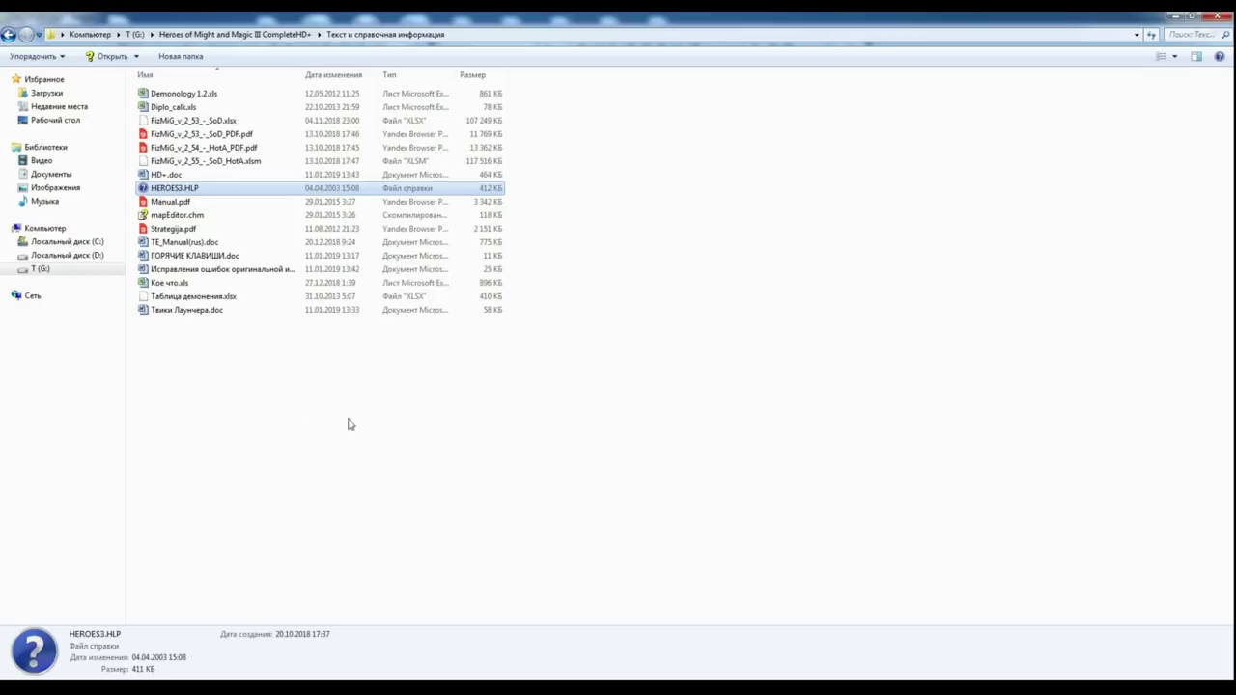
{"action": "left_click", "coordinate": [206, 138]}
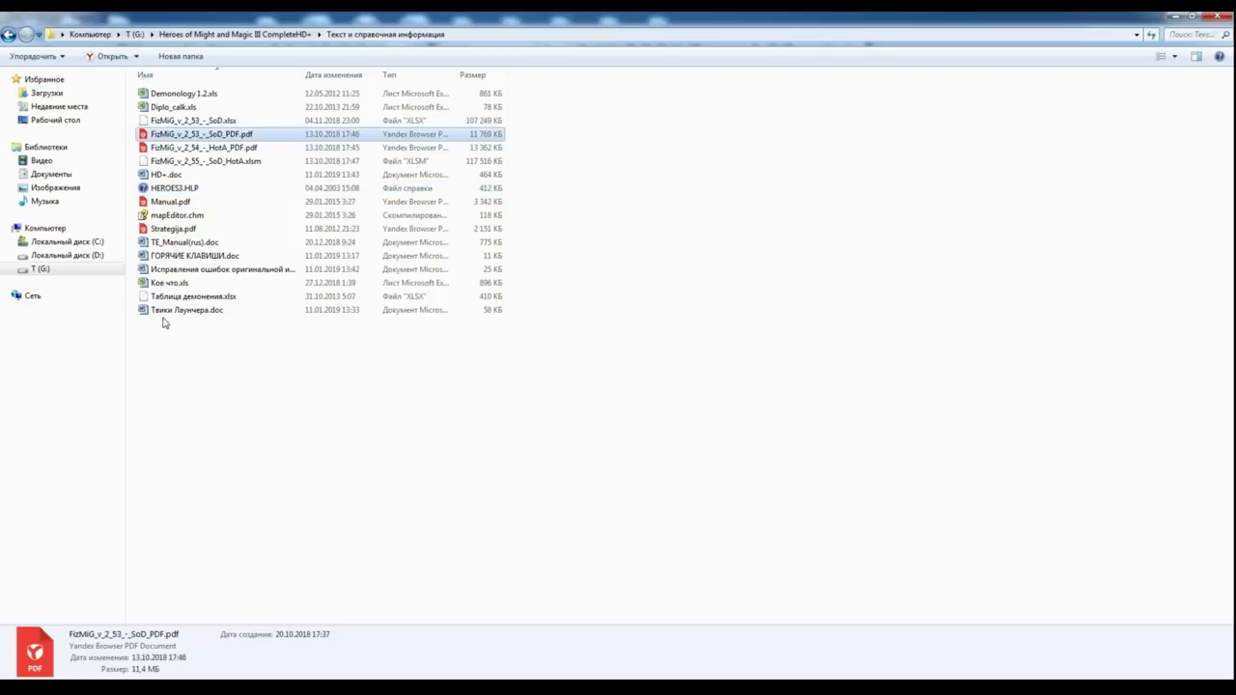
{"action": "left_click", "coordinate": [193, 231]}
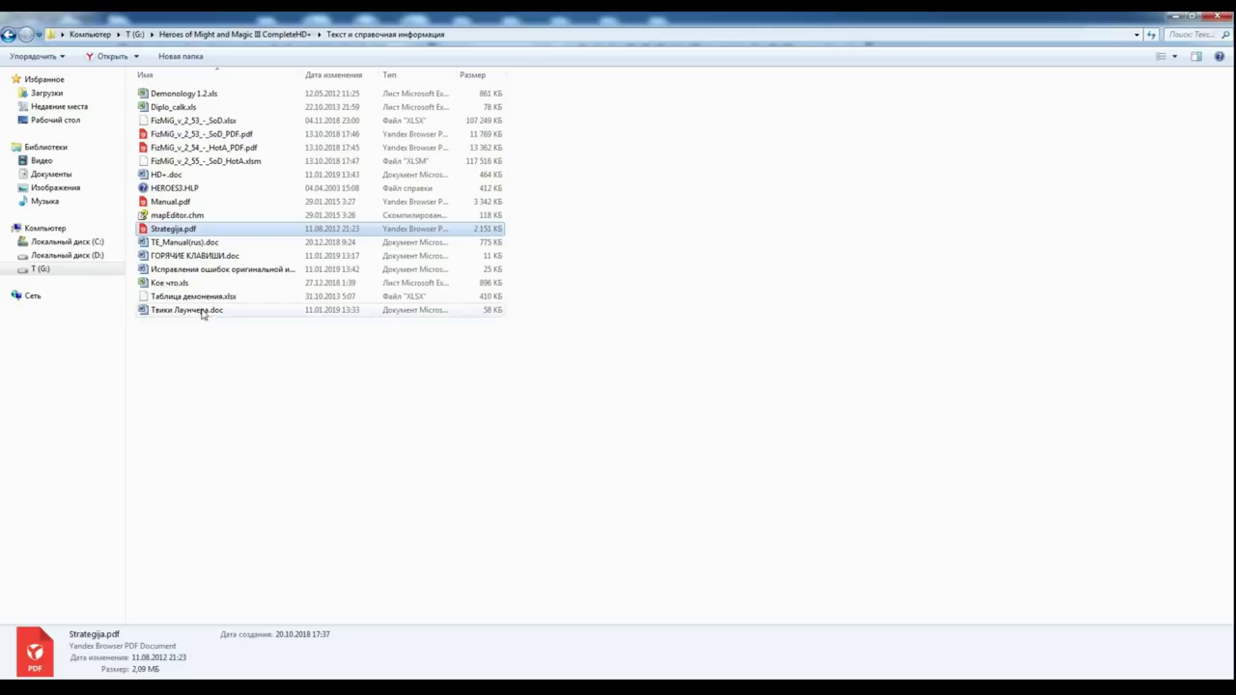
{"action": "left_click", "coordinate": [177, 215]}
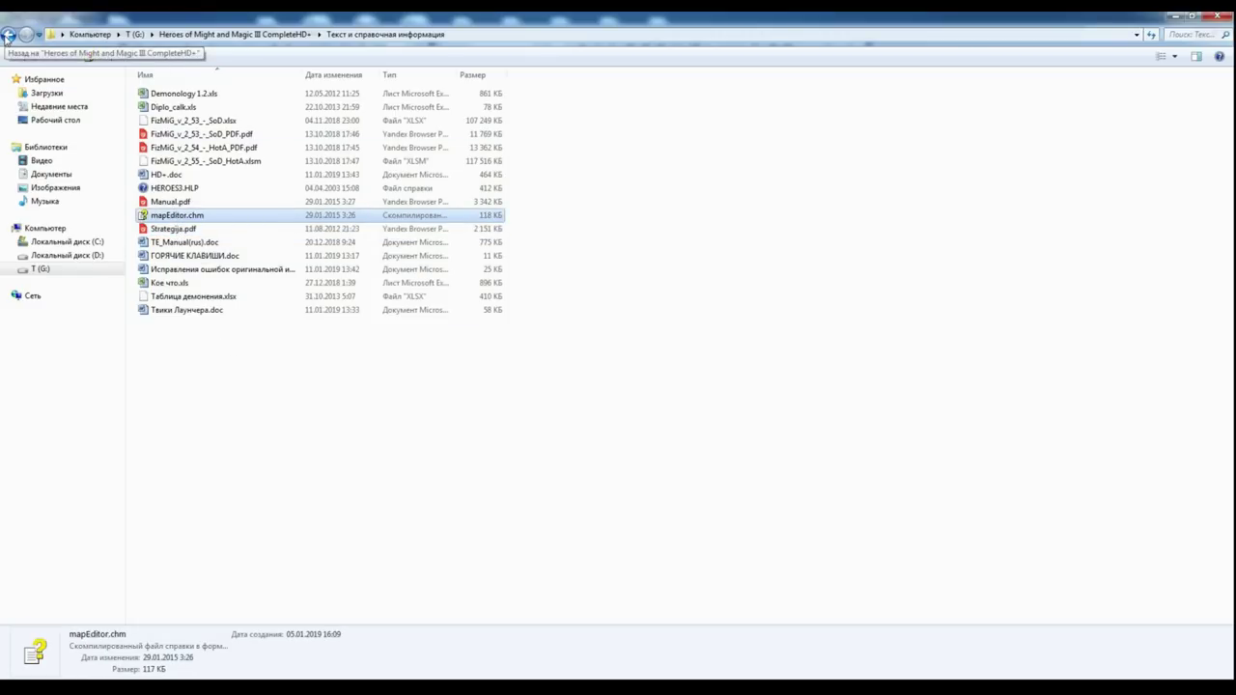
{"action": "left_click", "coordinate": [7, 36]}
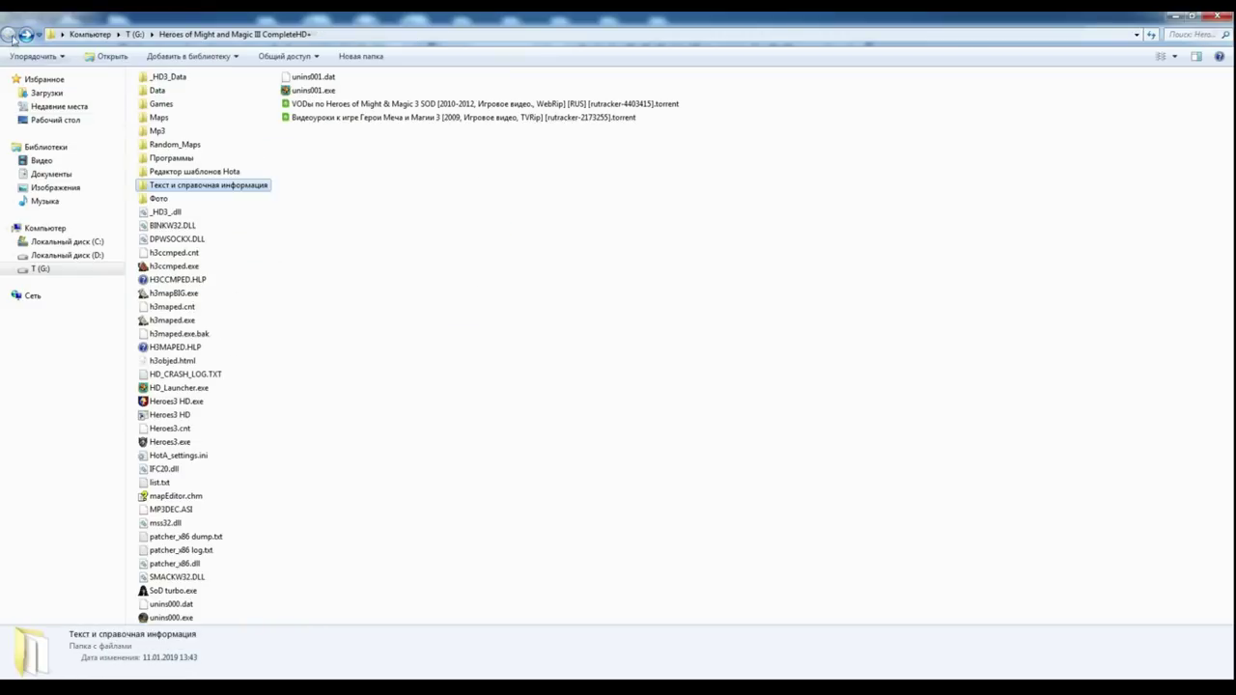
Look through the Редактор шаблонов Hota folder and the Программы folder, pointing out H3DamageCalcHota_Release_1.5.0, and return to the game folder
{"action": "double_click", "coordinate": [206, 177]}
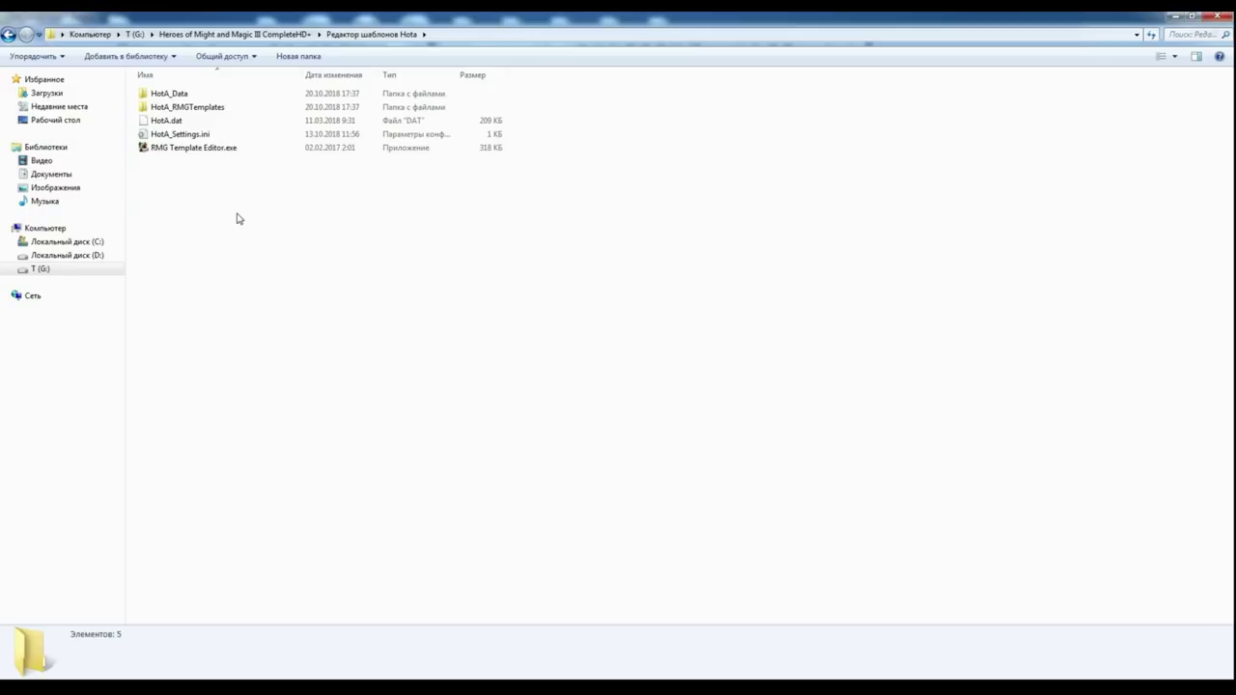
{"action": "left_click", "coordinate": [8, 35]}
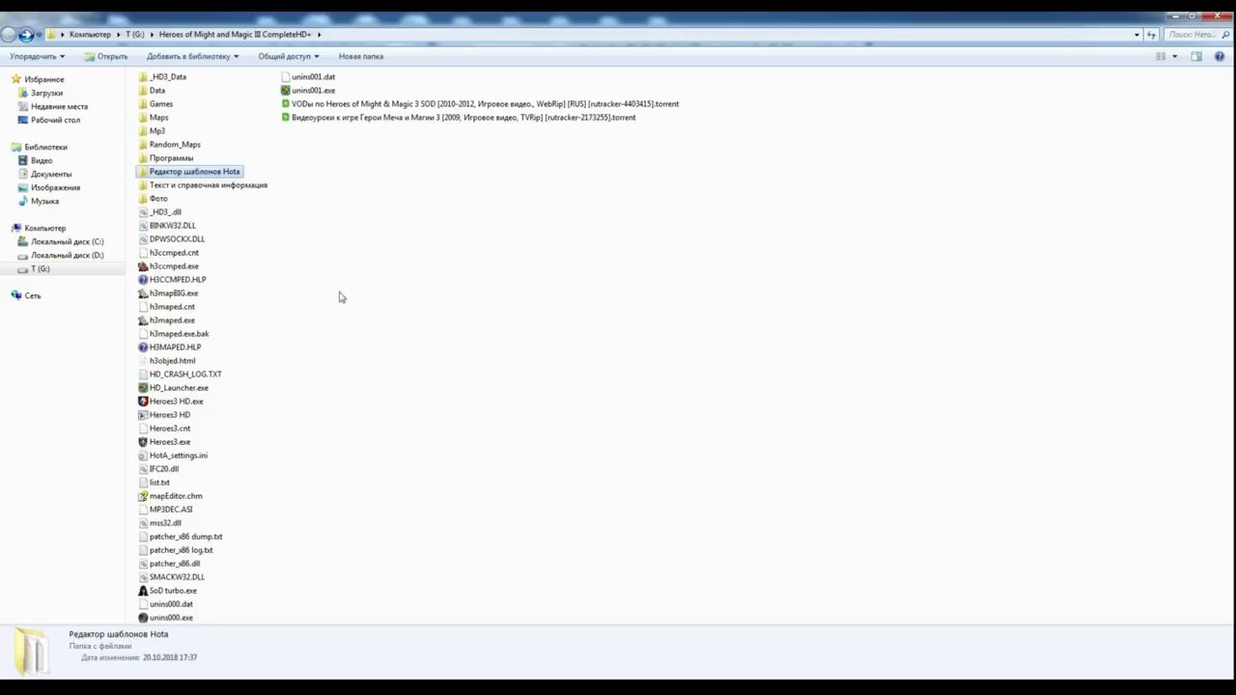
{"action": "double_click", "coordinate": [172, 158]}
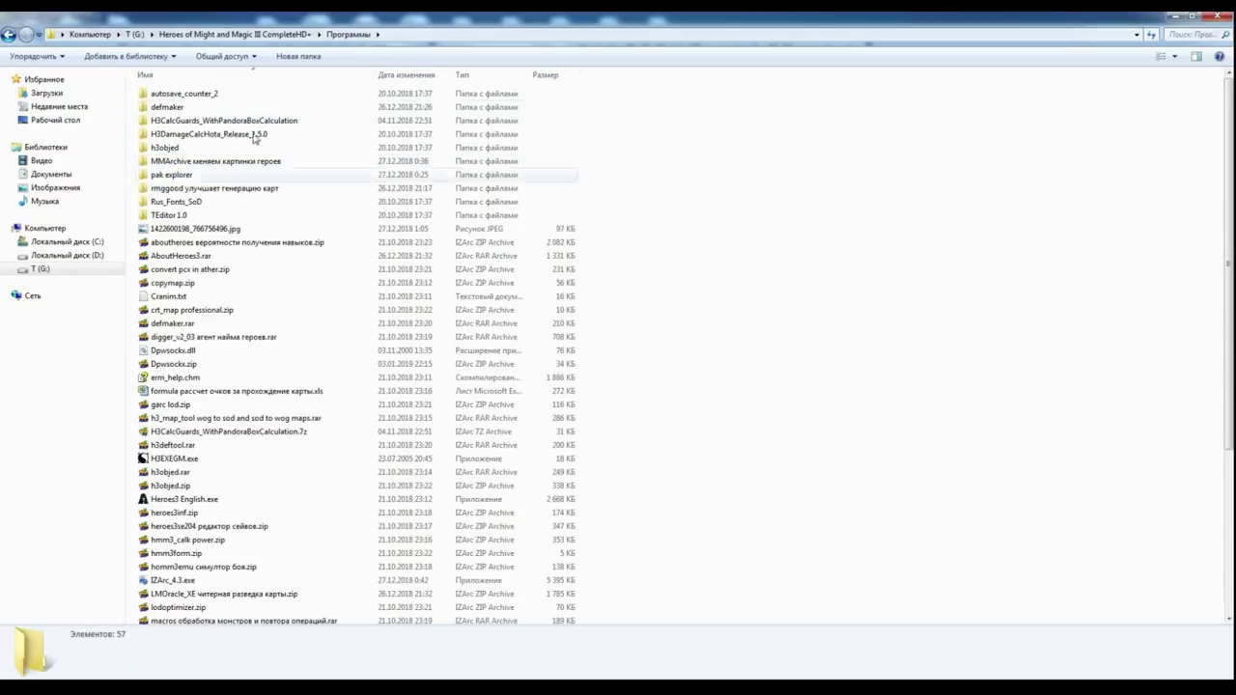
{"action": "mouse_move", "coordinate": [1230, 162]}
{"action": "left_mouse_down"}
{"action": "mouse_move", "coordinate": [1230, 392]}
{"action": "mouse_move", "coordinate": [1229, 150]}
{"action": "left_mouse_up"}
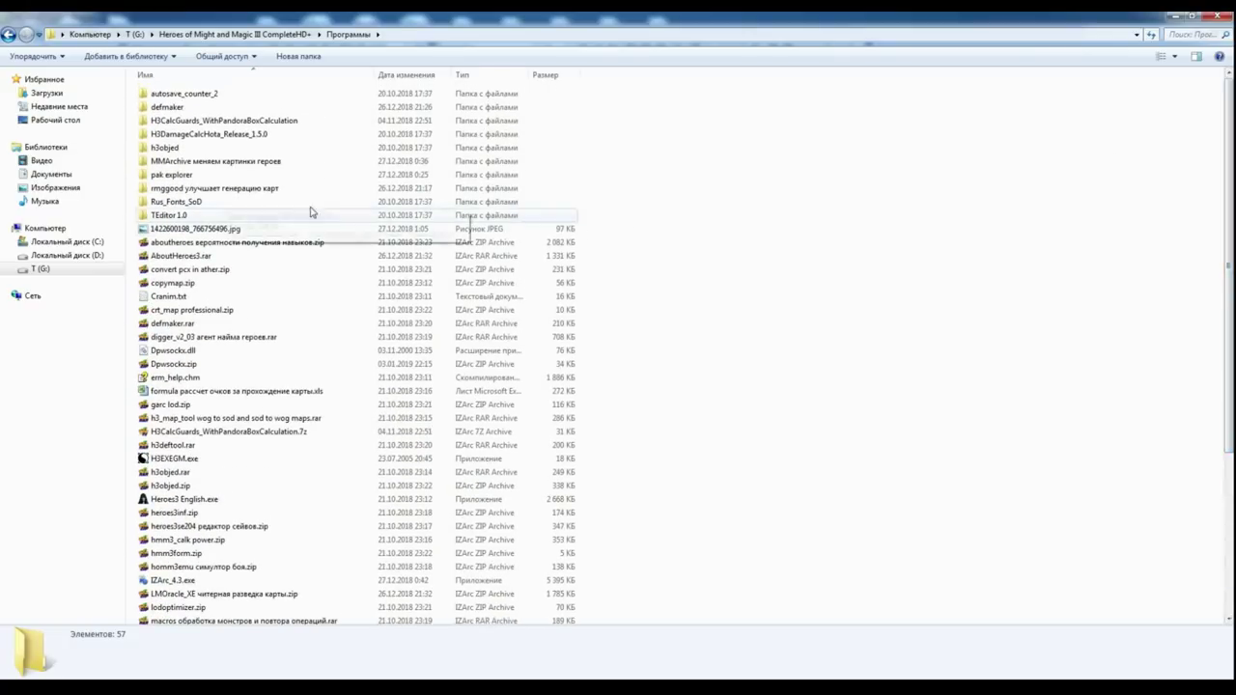
{"action": "left_click", "coordinate": [194, 141]}
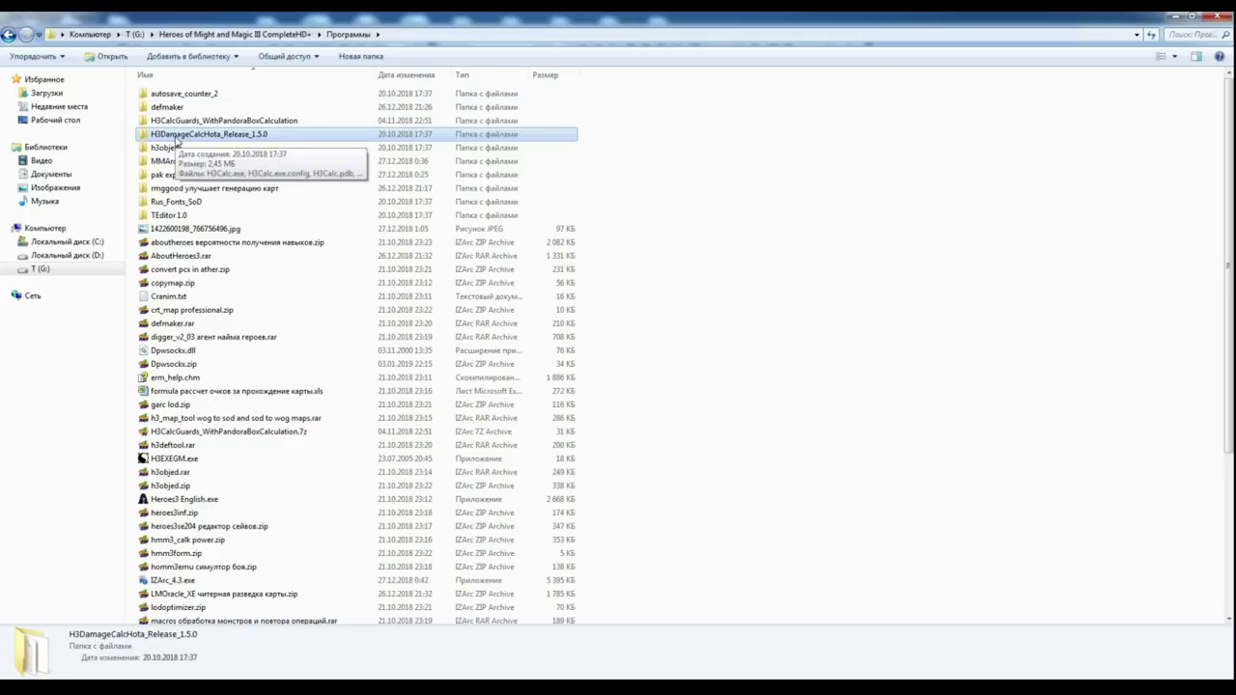
{"action": "key", "text": "BackSpace"}
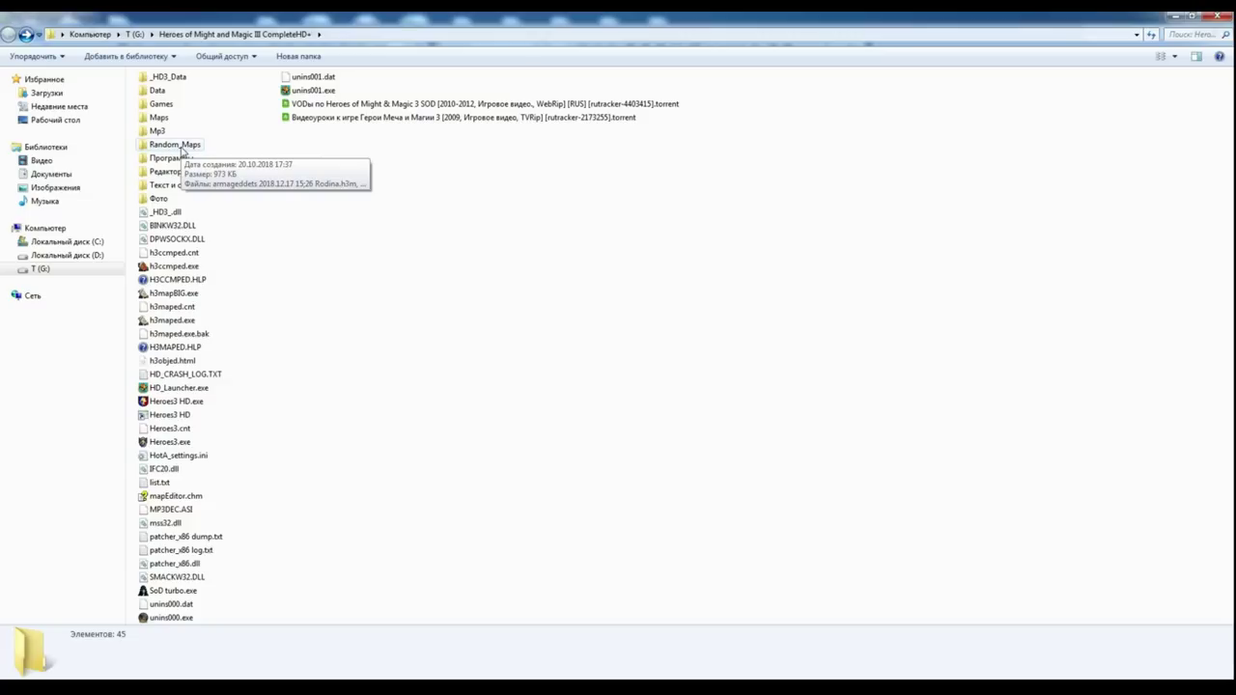
Browse the Random_Maps folder and try to open the saved Mechta map in the map editor
{"action": "double_click", "coordinate": [180, 144]}
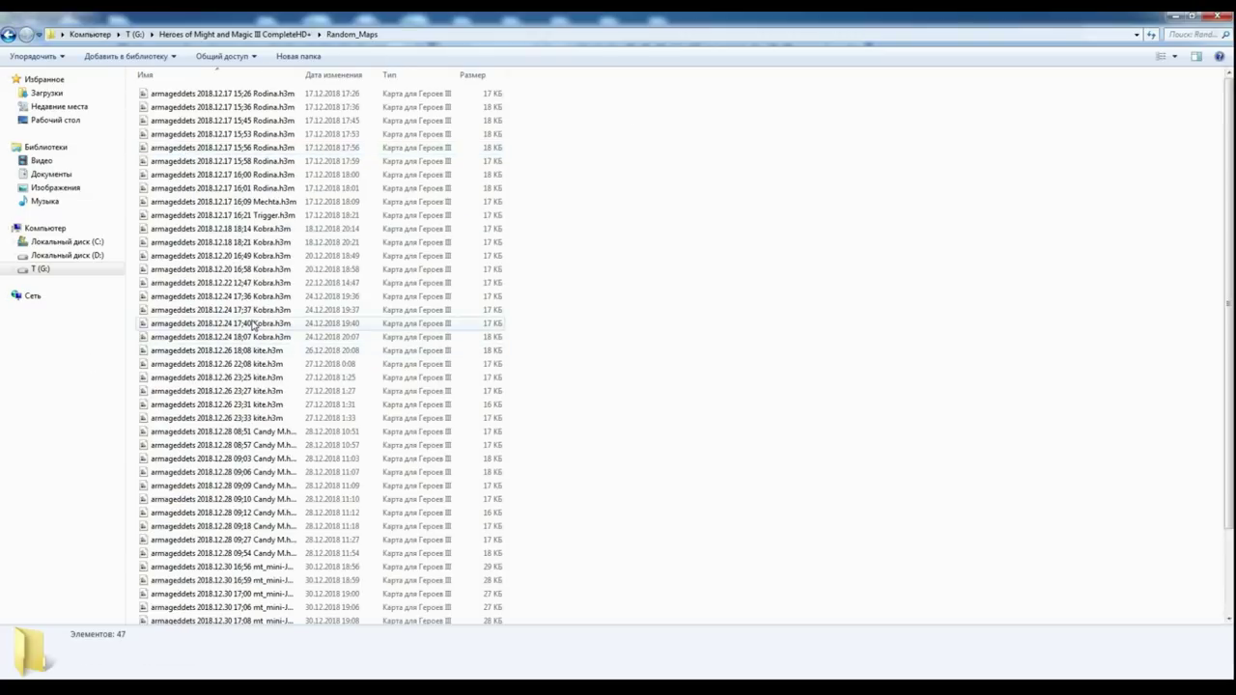
{"action": "scroll", "coordinate": [253, 324], "scroll_direction": "down", "scroll_amount": 1}
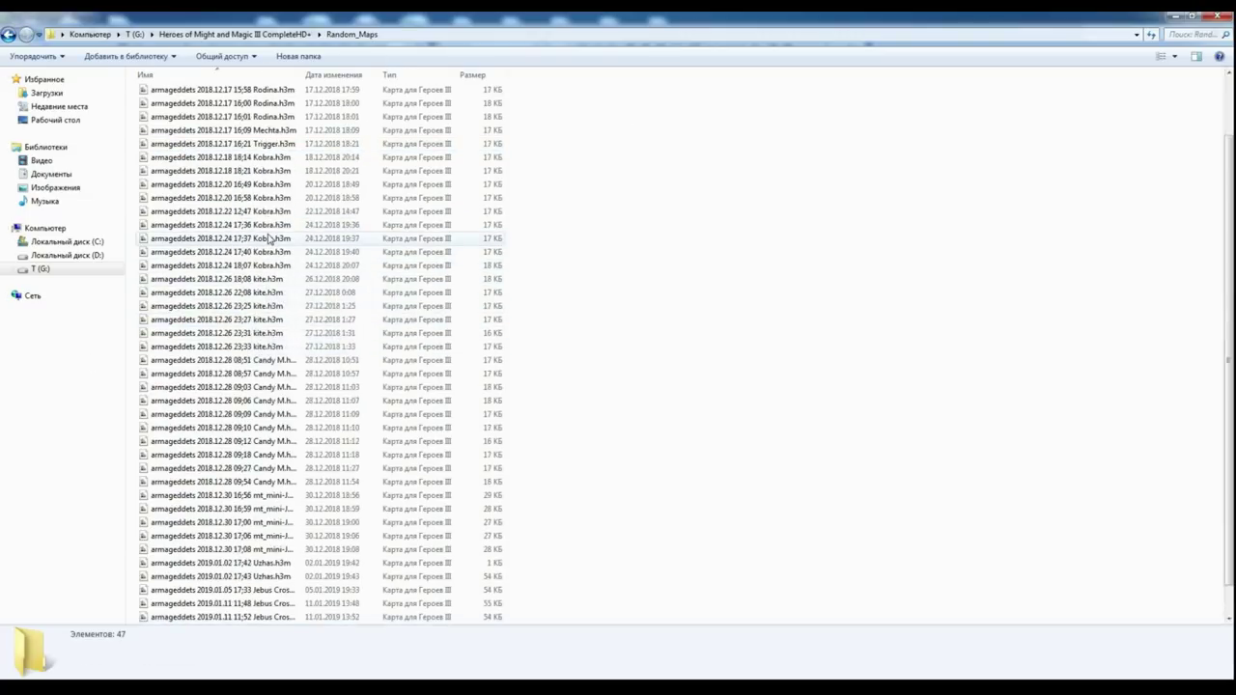
{"action": "double_click", "coordinate": [242, 170]}
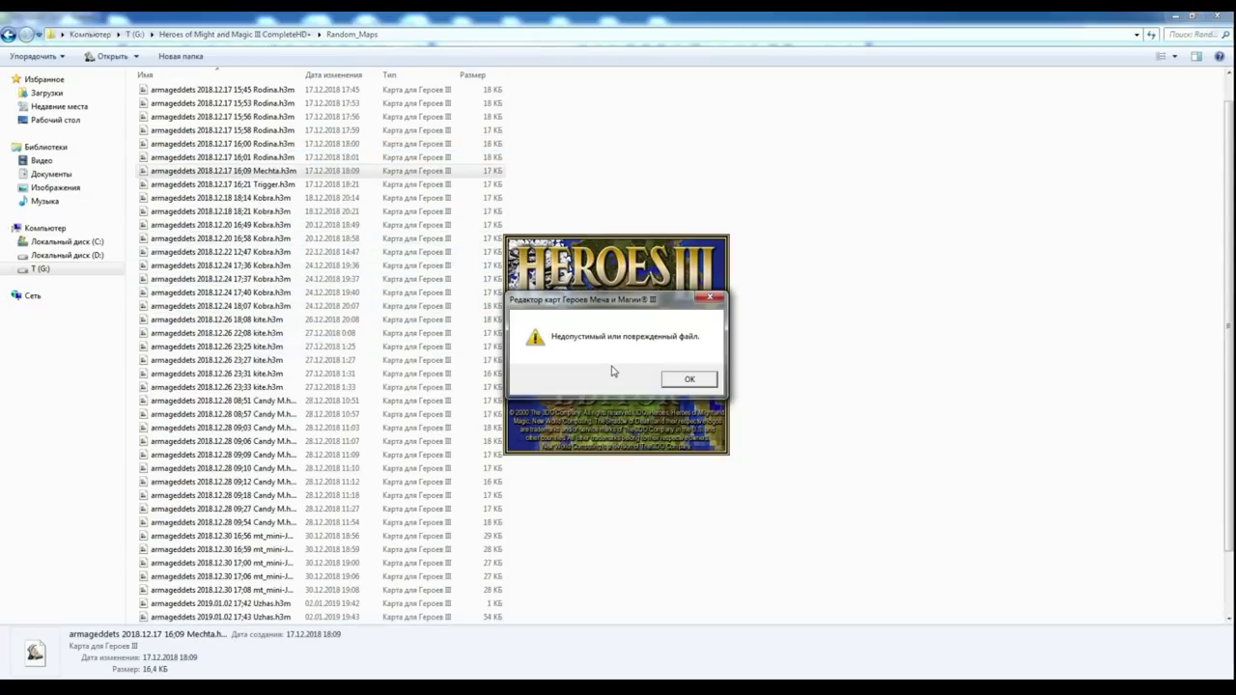
Dismiss the damaged-file warning, close the map editor and return to the game folder
{"action": "left_click", "coordinate": [687, 377]}
{"action": "left_click", "coordinate": [956, 64]}
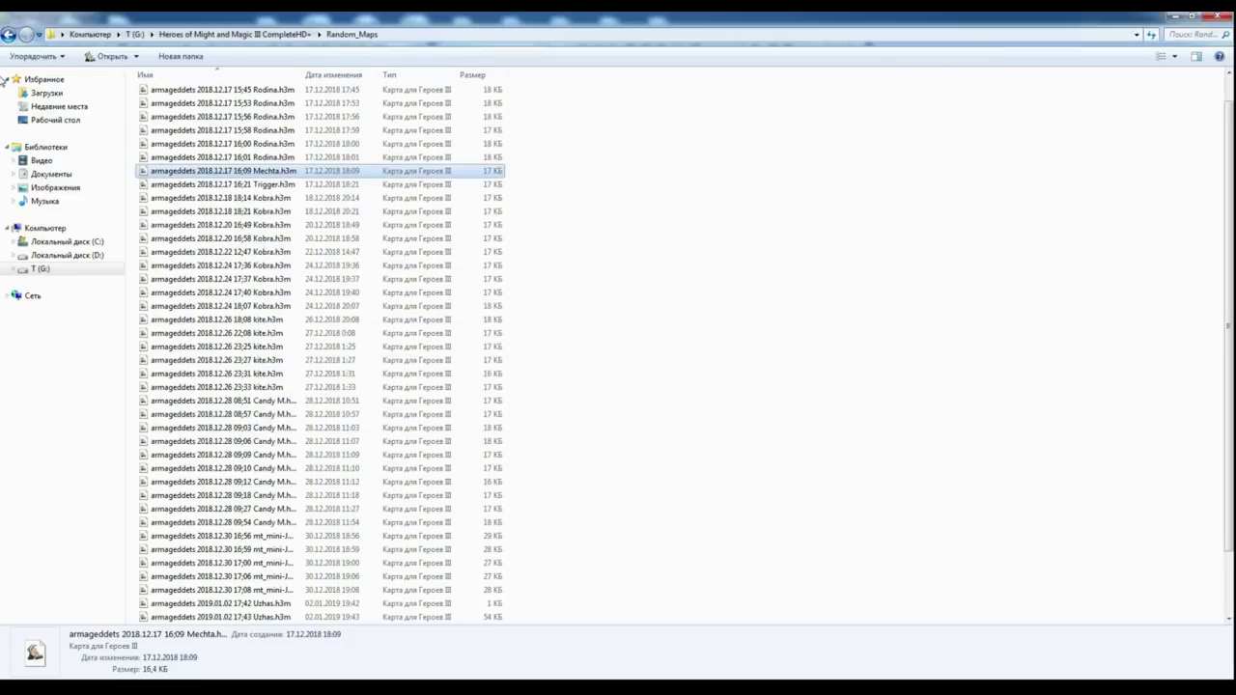
{"action": "left_click", "coordinate": [7, 36]}
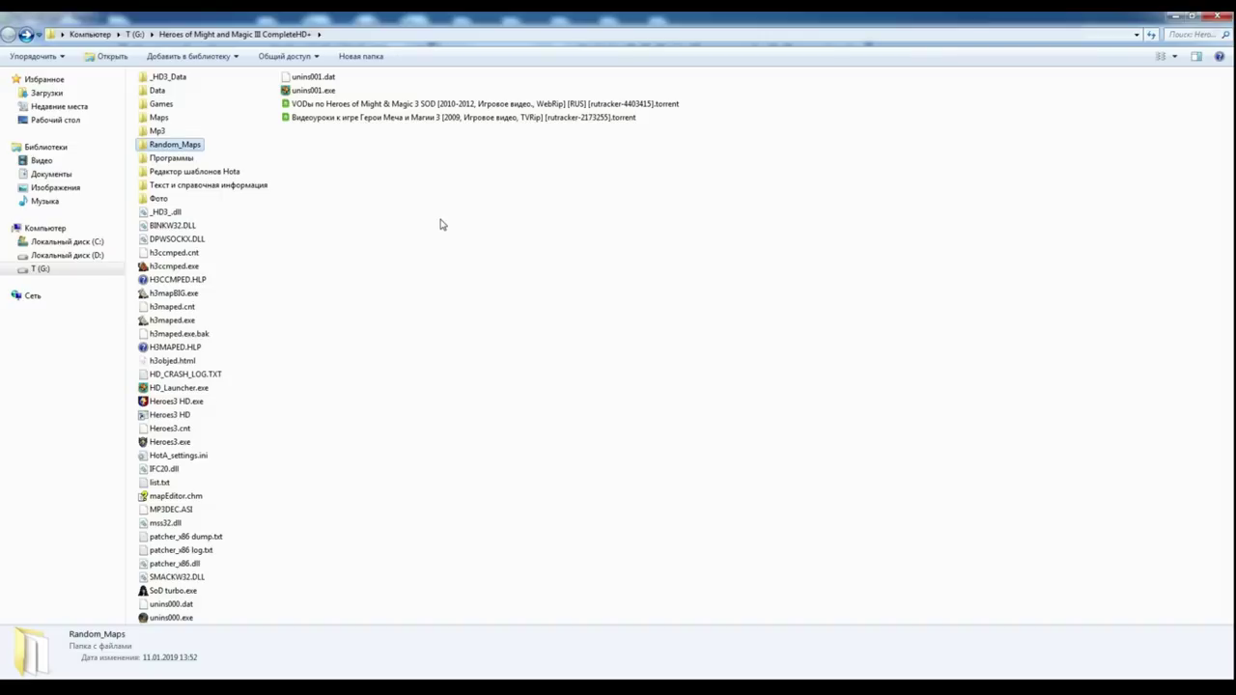
Launch h3maped.exe and browse to the Random_Maps folder in an enlarged dialog for opening a map
{"action": "double_click", "coordinate": [170, 322]}
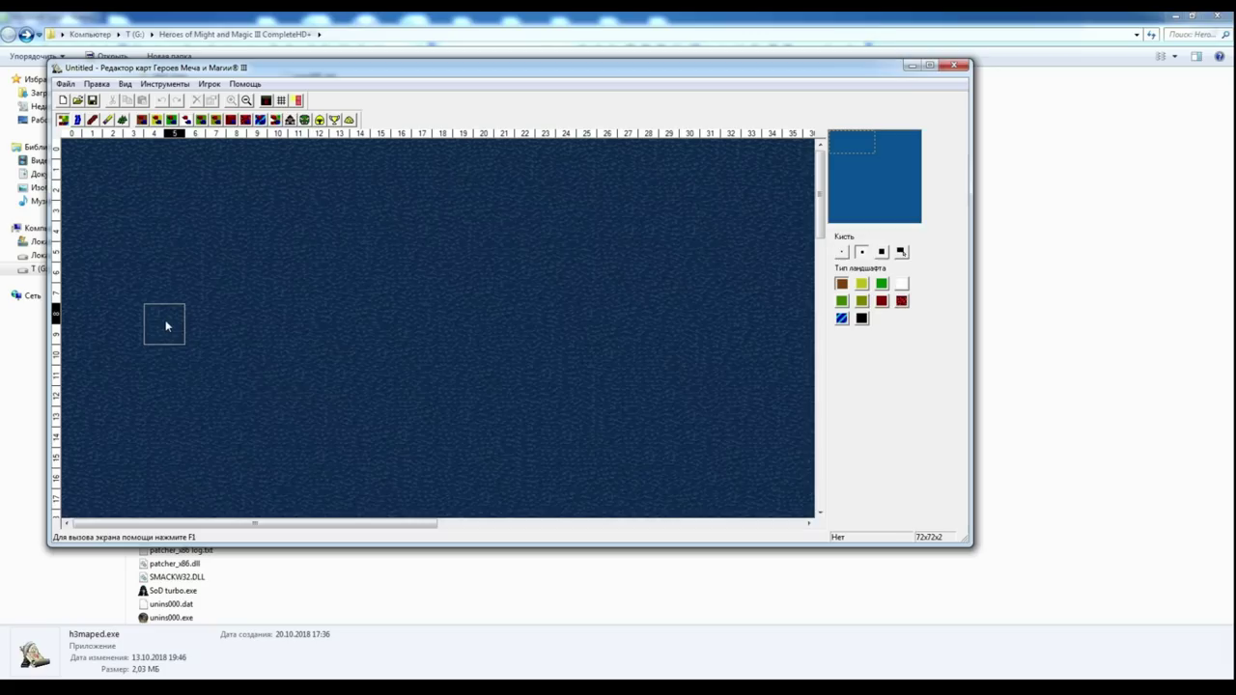
{"action": "left_click", "coordinate": [64, 84]}
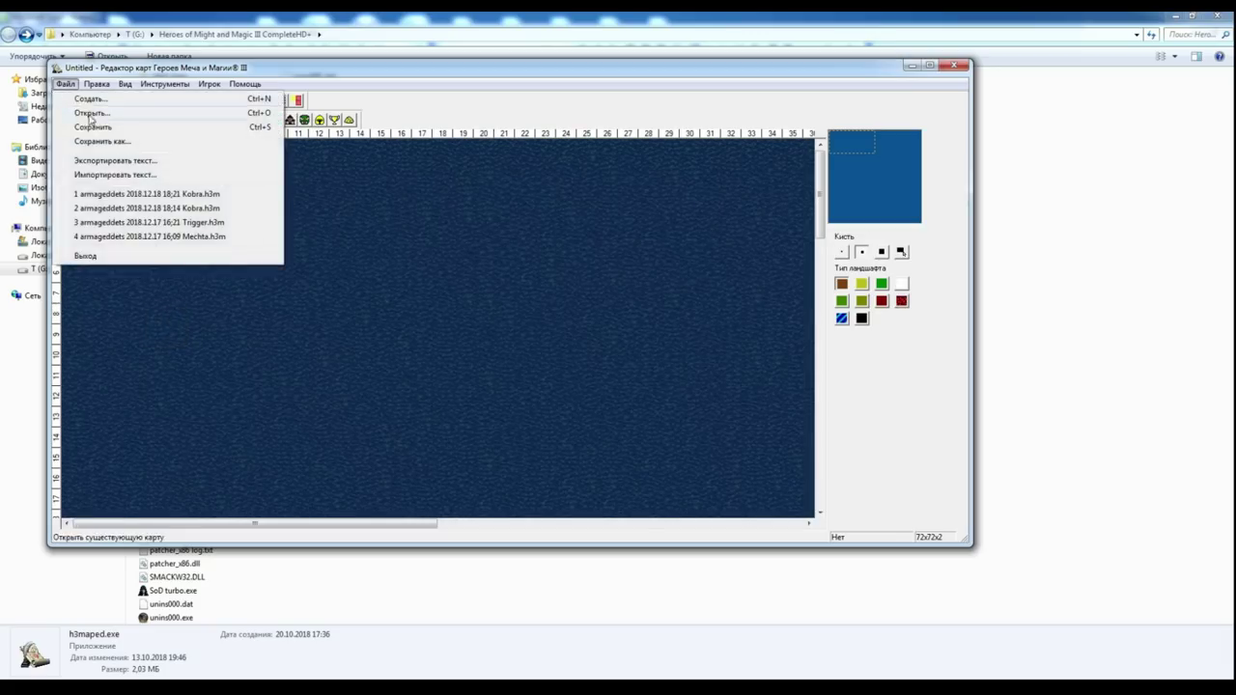
{"action": "left_click", "coordinate": [94, 123]}
{"action": "left_click", "coordinate": [546, 244]}
{"action": "scroll", "coordinate": [547, 284], "scroll_direction": "up", "scroll_amount": 2}
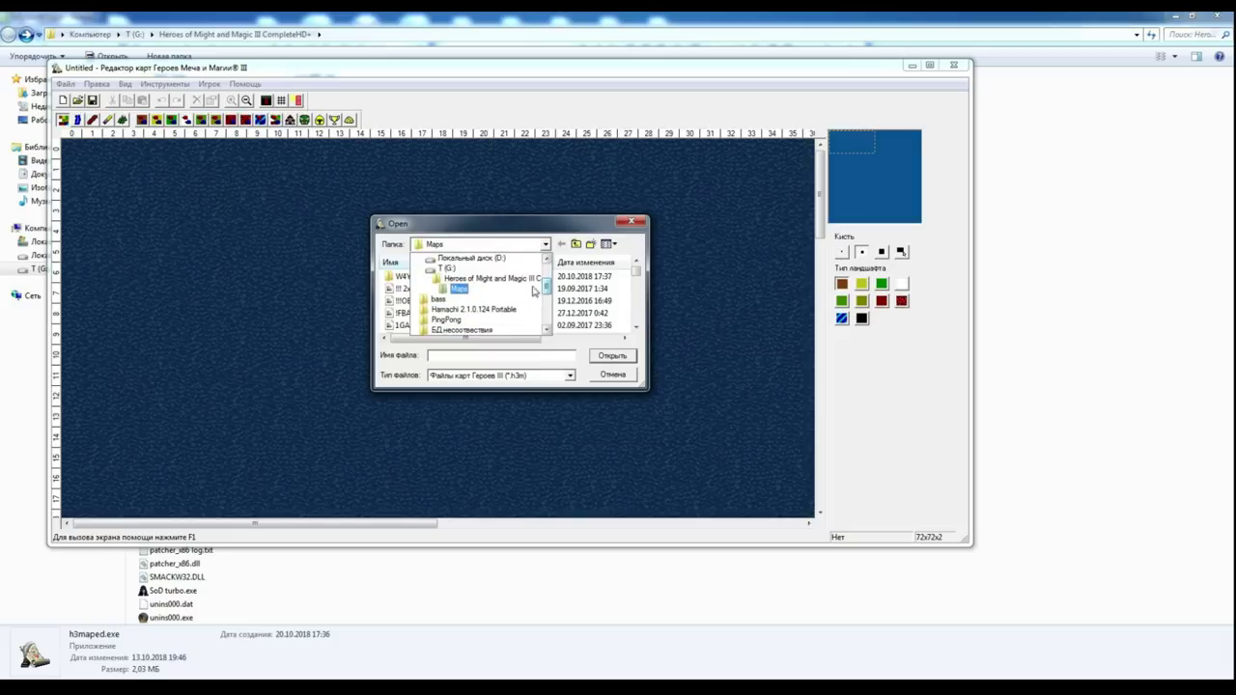
{"action": "left_click", "coordinate": [490, 288]}
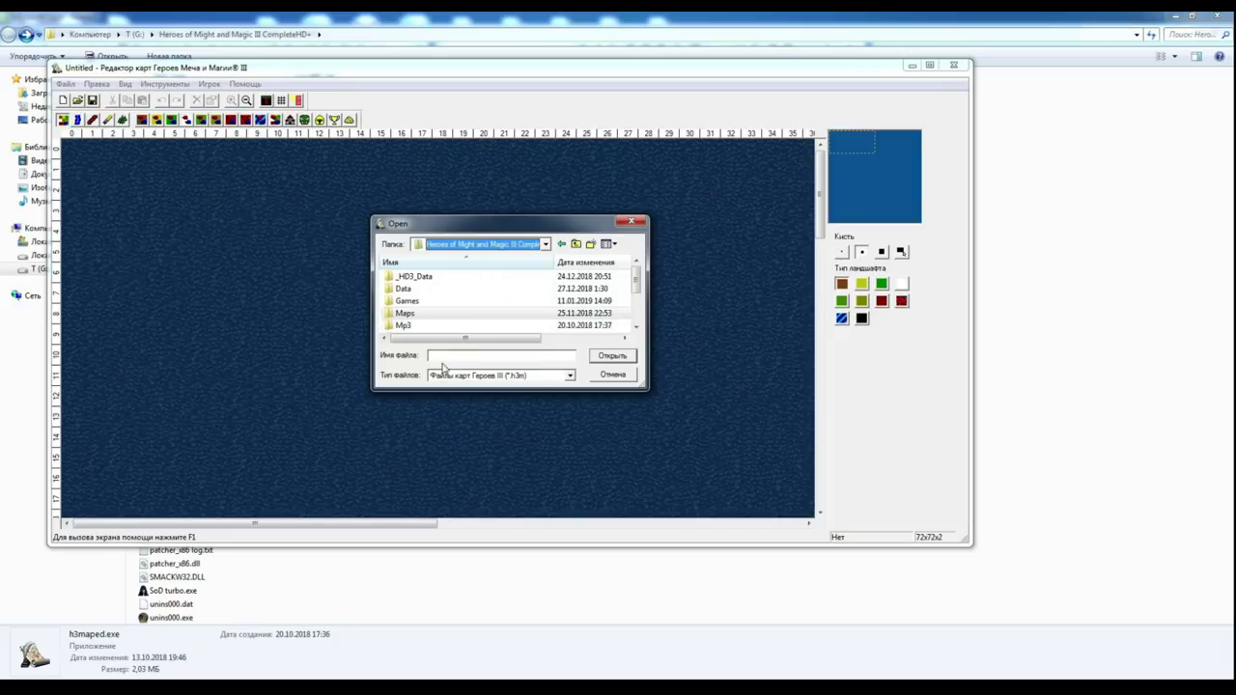
{"action": "left_click_drag", "start_coordinate": [459, 387], "coordinate": [459, 520]}
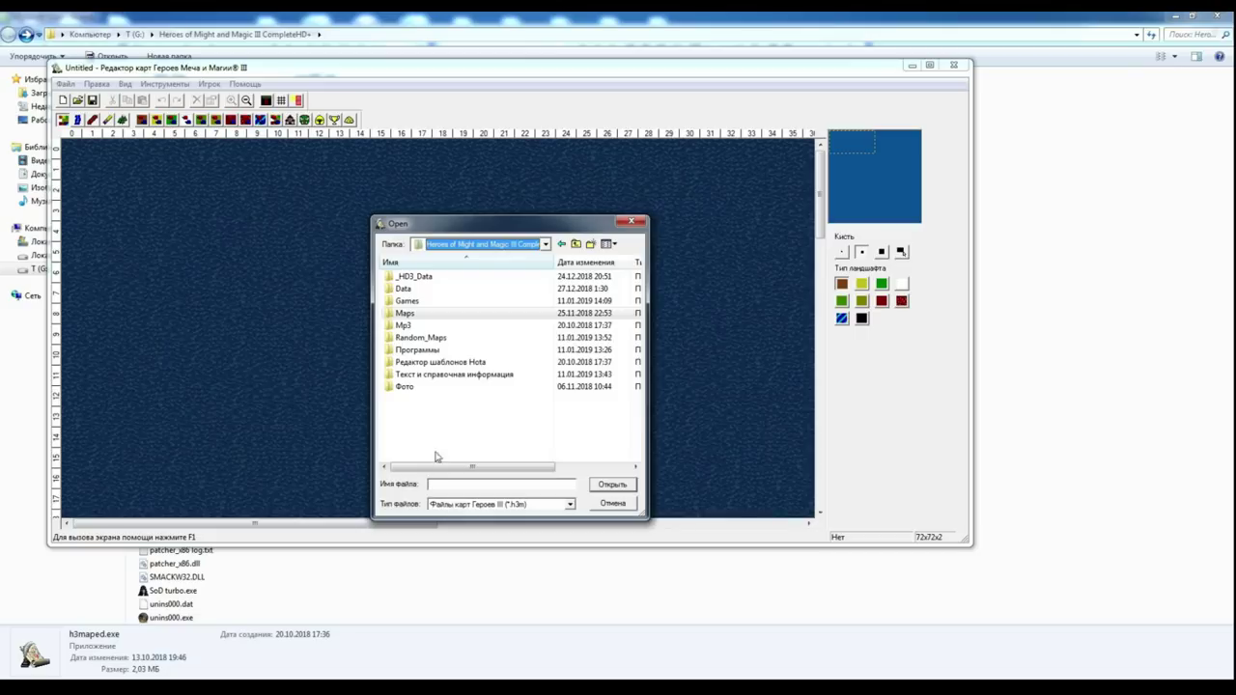
{"action": "double_click", "coordinate": [428, 338]}
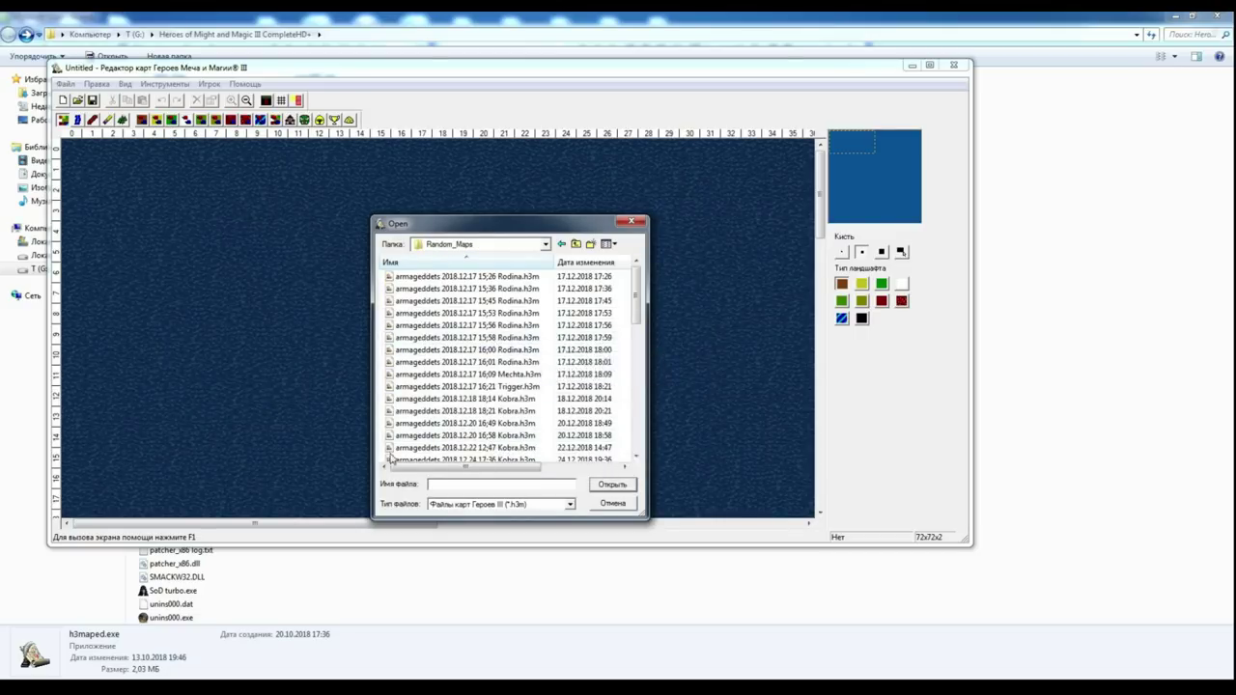
Try to open the saved Uzhas map dated 2019.01.02 17;42 and dismiss the resulting warning
{"action": "left_click_drag", "start_coordinate": [639, 319], "coordinate": [638, 466]}
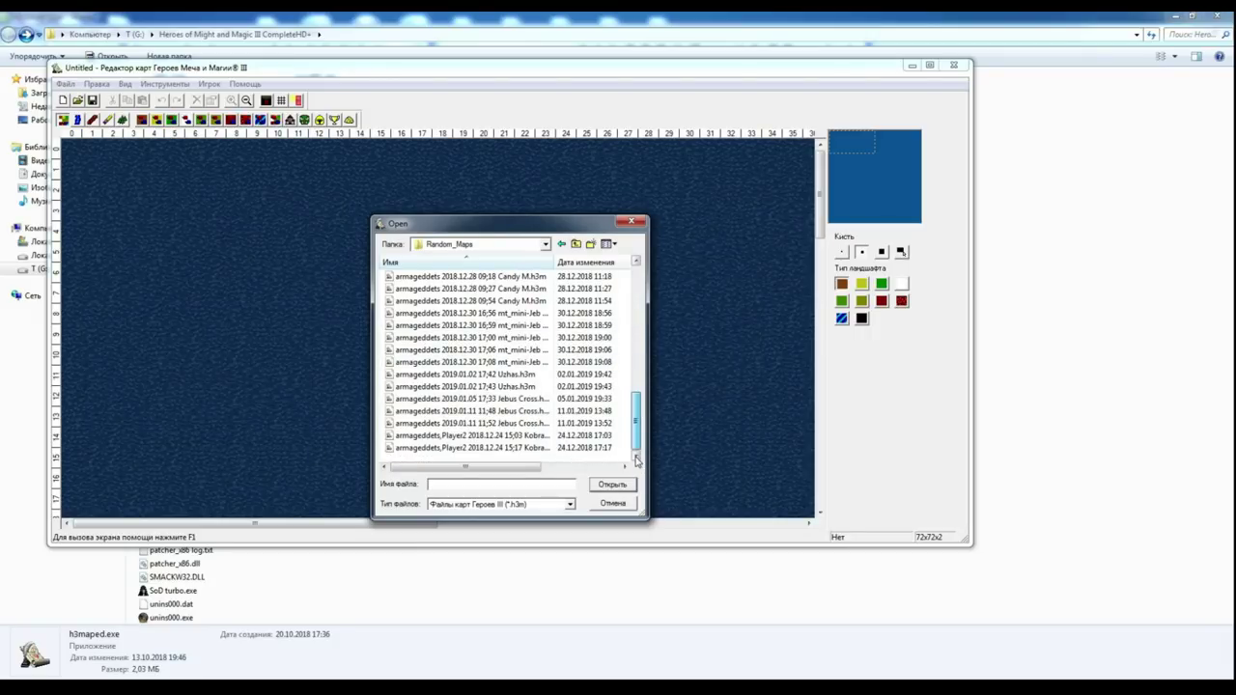
{"action": "double_click", "coordinate": [508, 375]}
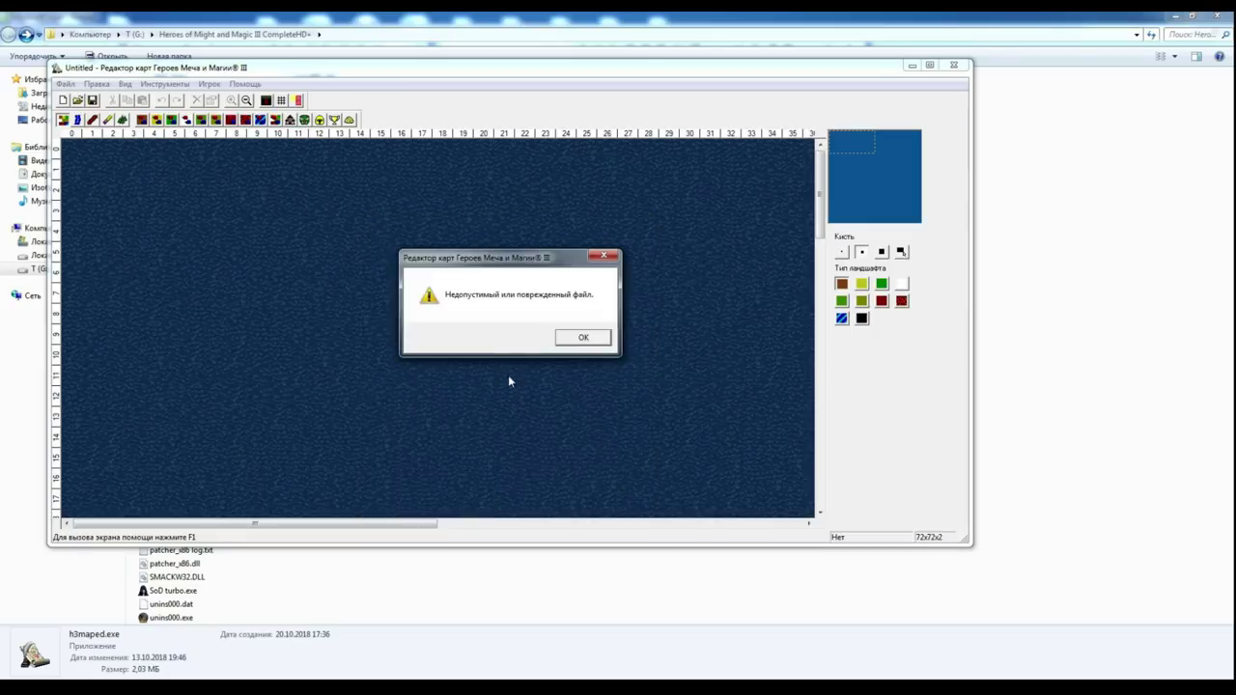
{"action": "left_click", "coordinate": [582, 338]}
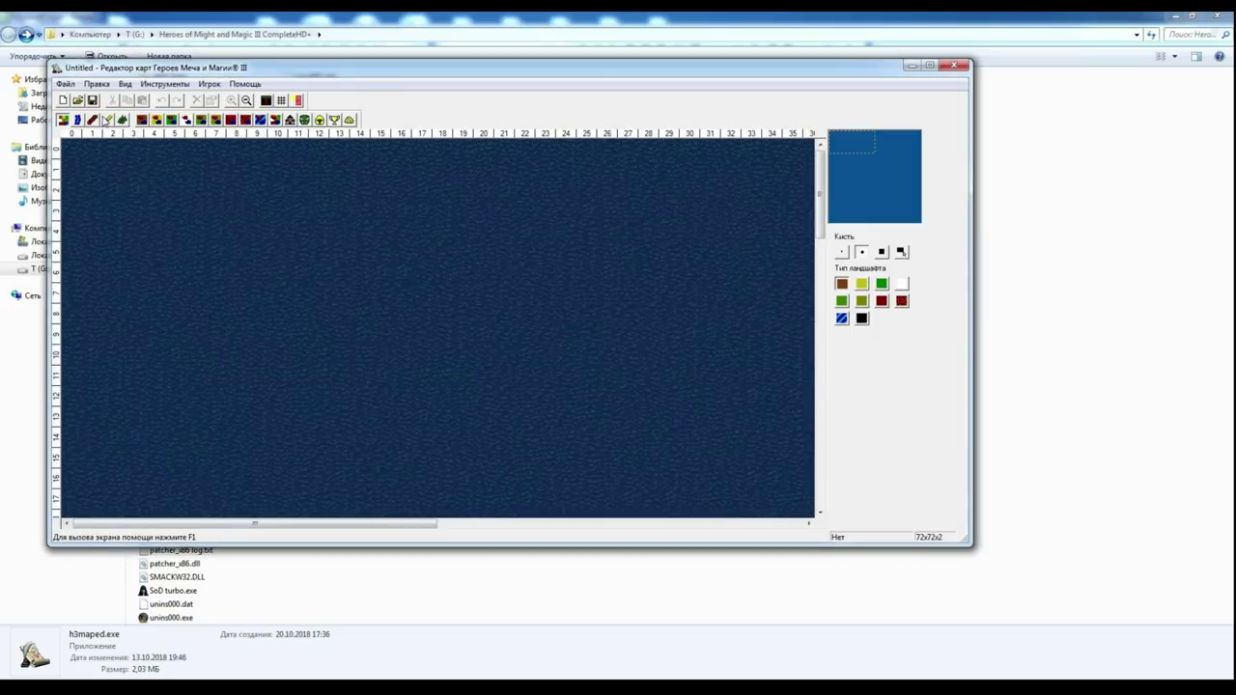
Open the saved Rodina map dated 2018.12.17 16;00, view it in a maximized editor window and return to the game folder
{"action": "left_click", "coordinate": [65, 84]}
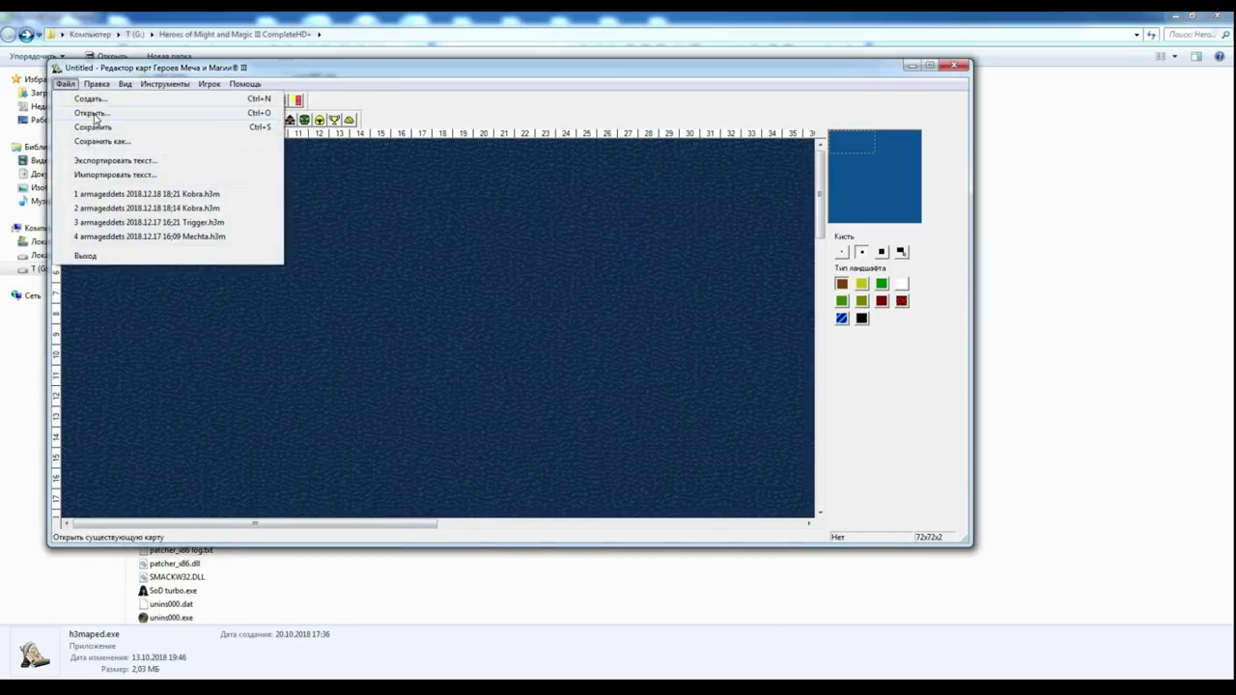
{"action": "left_click", "coordinate": [92, 113]}
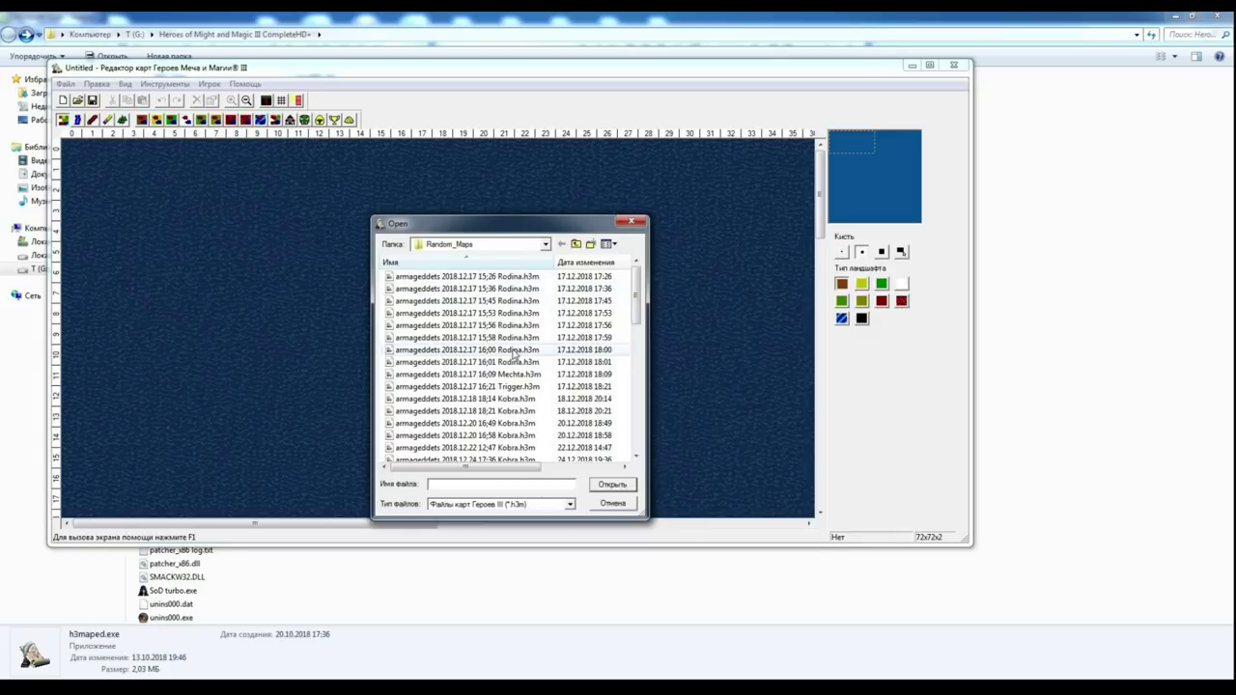
{"action": "double_click", "coordinate": [468, 350]}
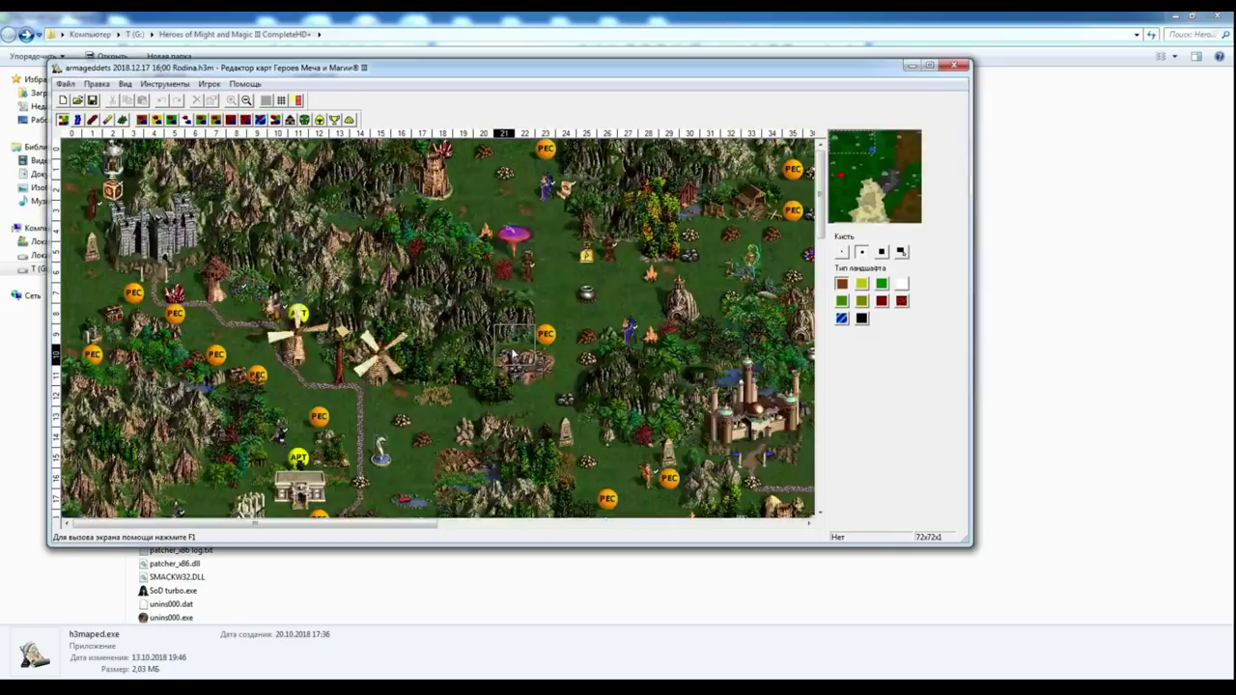
{"action": "left_click", "coordinate": [929, 65]}
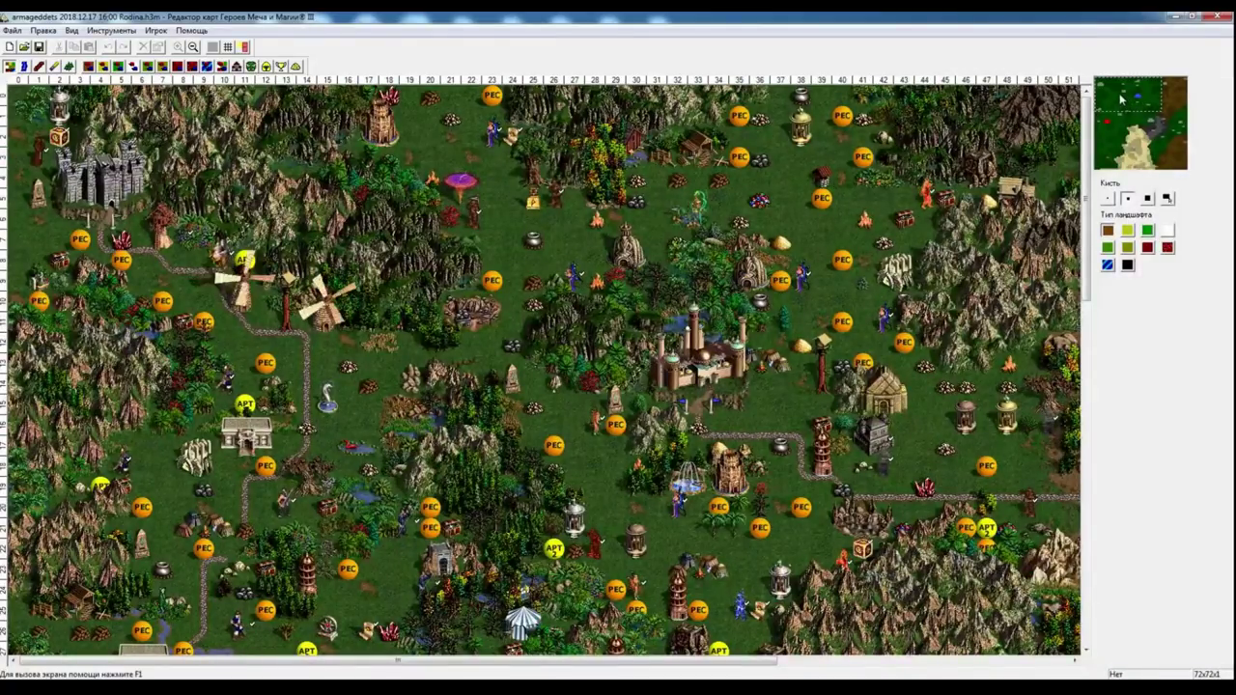
{"action": "mouse_move", "coordinate": [1122, 98]}
{"action": "left_mouse_down"}
{"action": "mouse_move", "coordinate": [1117, 112]}
{"action": "mouse_move", "coordinate": [1155, 166]}
{"action": "mouse_move", "coordinate": [1195, 133]}
{"action": "mouse_move", "coordinate": [1195, 85]}
{"action": "mouse_move", "coordinate": [1139, 116]}
{"action": "mouse_move", "coordinate": [1130, 101]}
{"action": "left_mouse_up"}
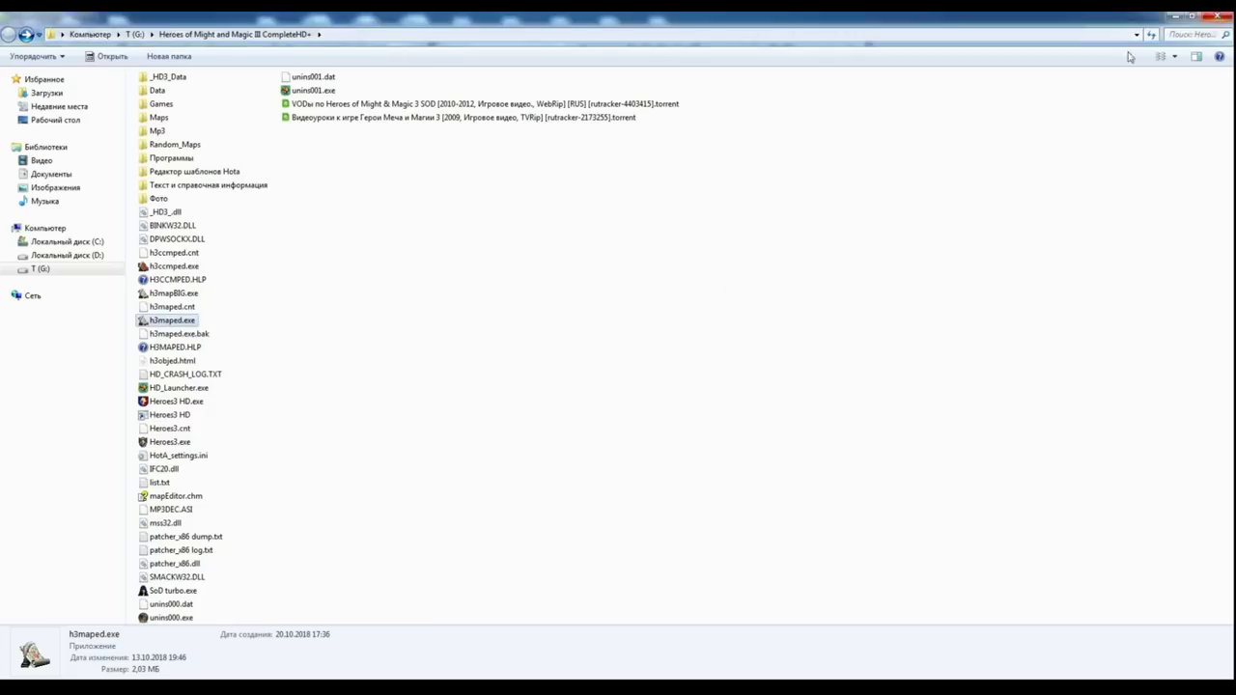
Open the Mp3 folder and look through its music tracks, including COMBAT01.MP3, StrongHold.mp3, MAINMENU.MP3 and necroTown.mp3
{"action": "left_click", "coordinate": [376, 293]}
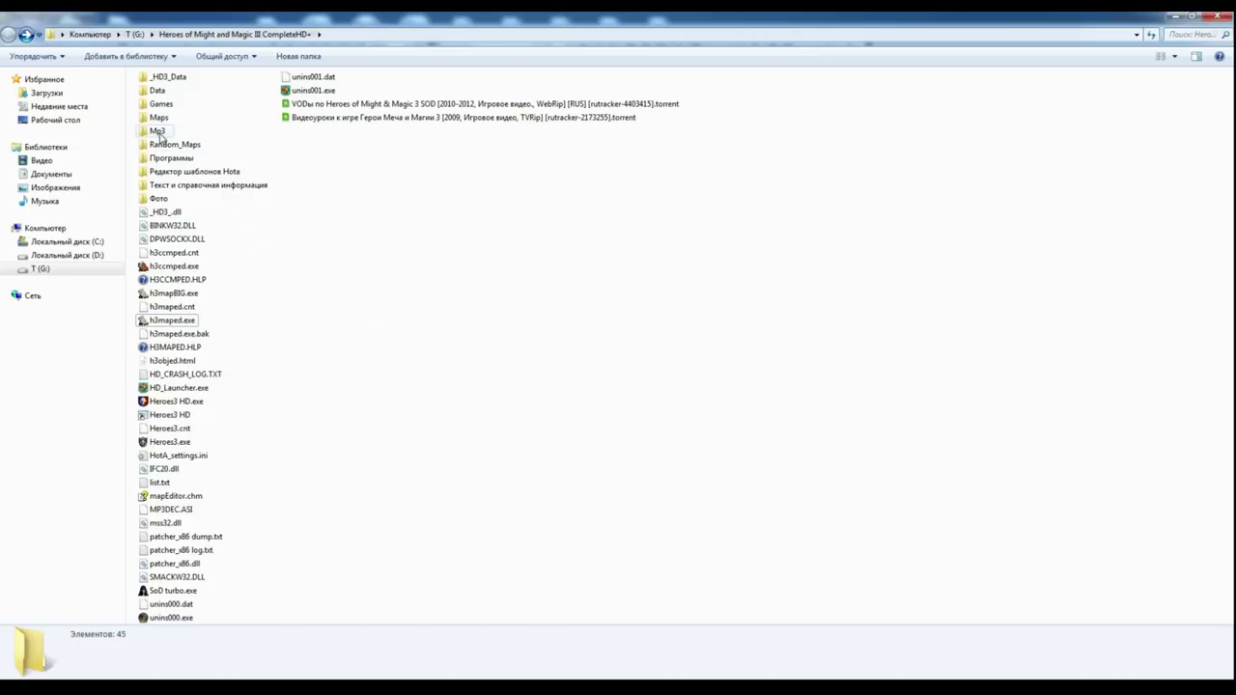
{"action": "double_click", "coordinate": [157, 131]}
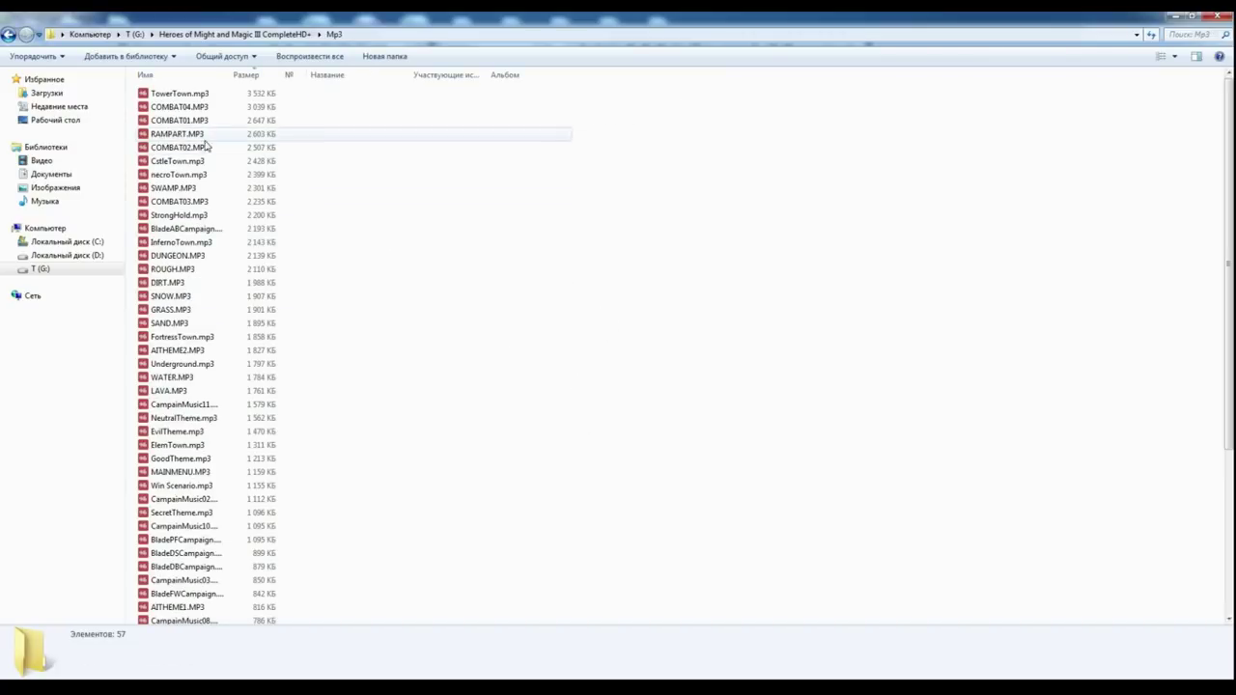
{"action": "left_click", "coordinate": [174, 120]}
{"action": "left_click", "coordinate": [174, 215]}
{"action": "left_click", "coordinate": [178, 296]}
{"action": "left_click", "coordinate": [182, 404]}
{"action": "left_click", "coordinate": [182, 471]}
{"action": "left_click", "coordinate": [181, 513]}
{"action": "left_click", "coordinate": [188, 580]}
{"action": "left_click", "coordinate": [181, 175]}
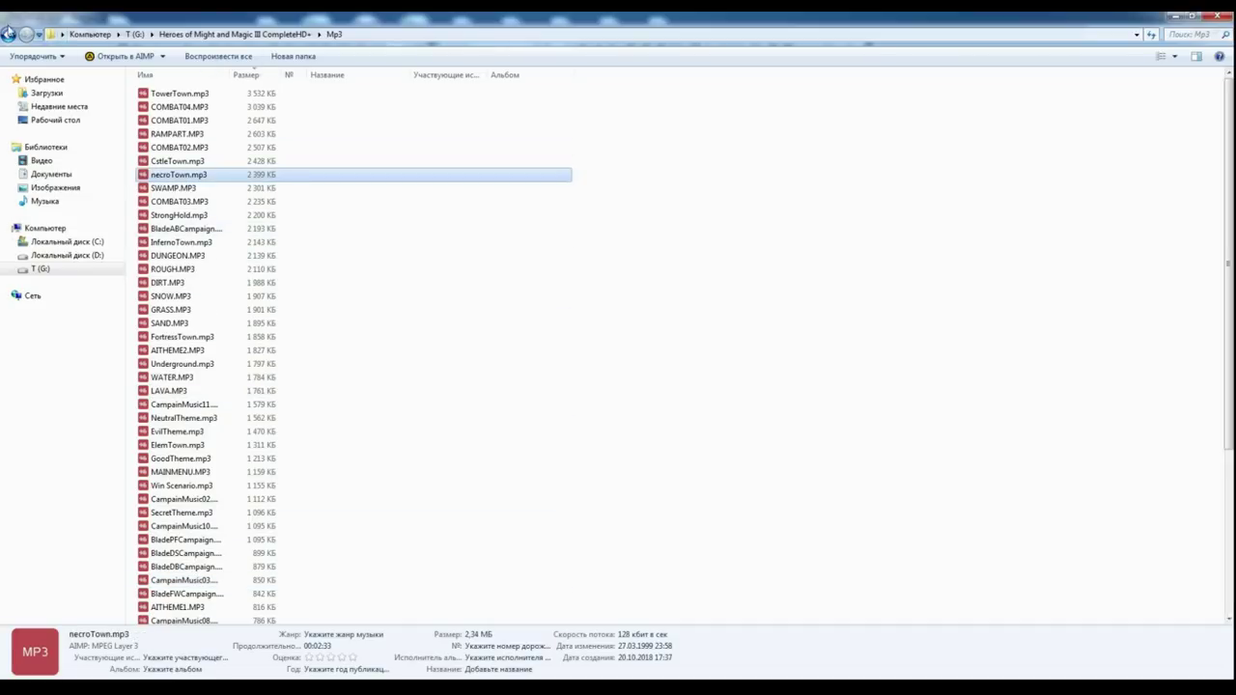
Point out AITHEME2.MP3, RAMPART.MP3 and DUNGEON.MP3 among the tracks and return to the game folder
{"action": "left_click", "coordinate": [180, 350]}
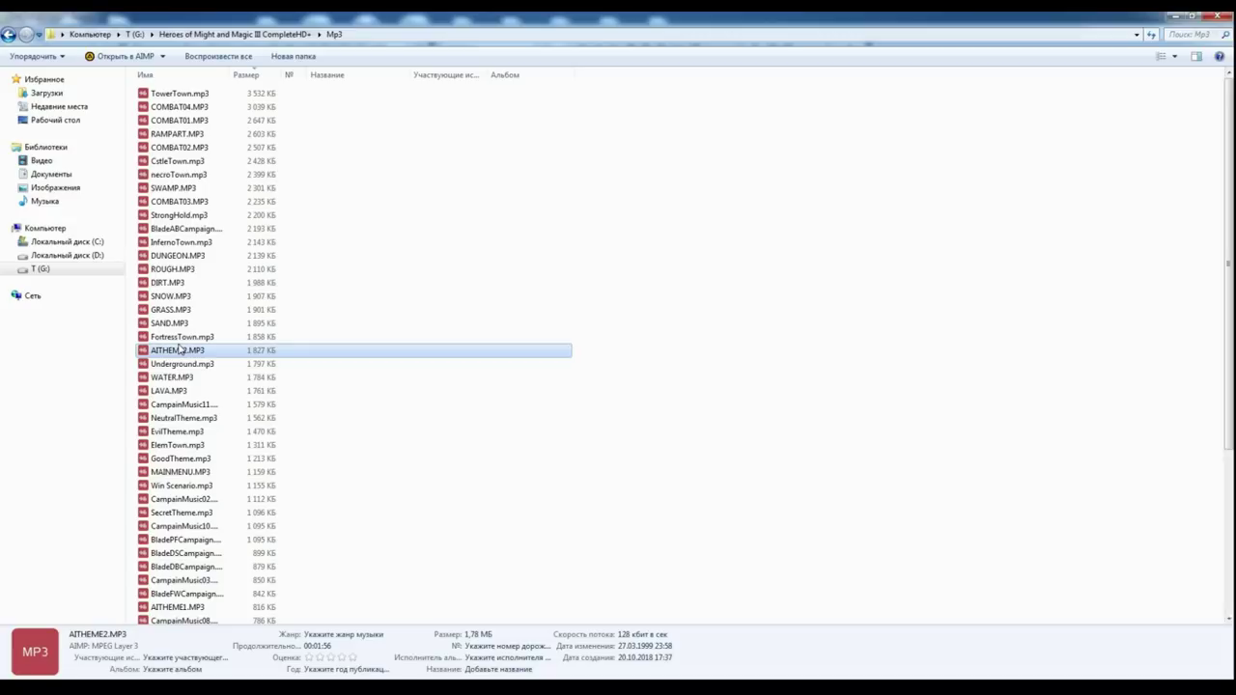
{"action": "left_click", "coordinate": [166, 135]}
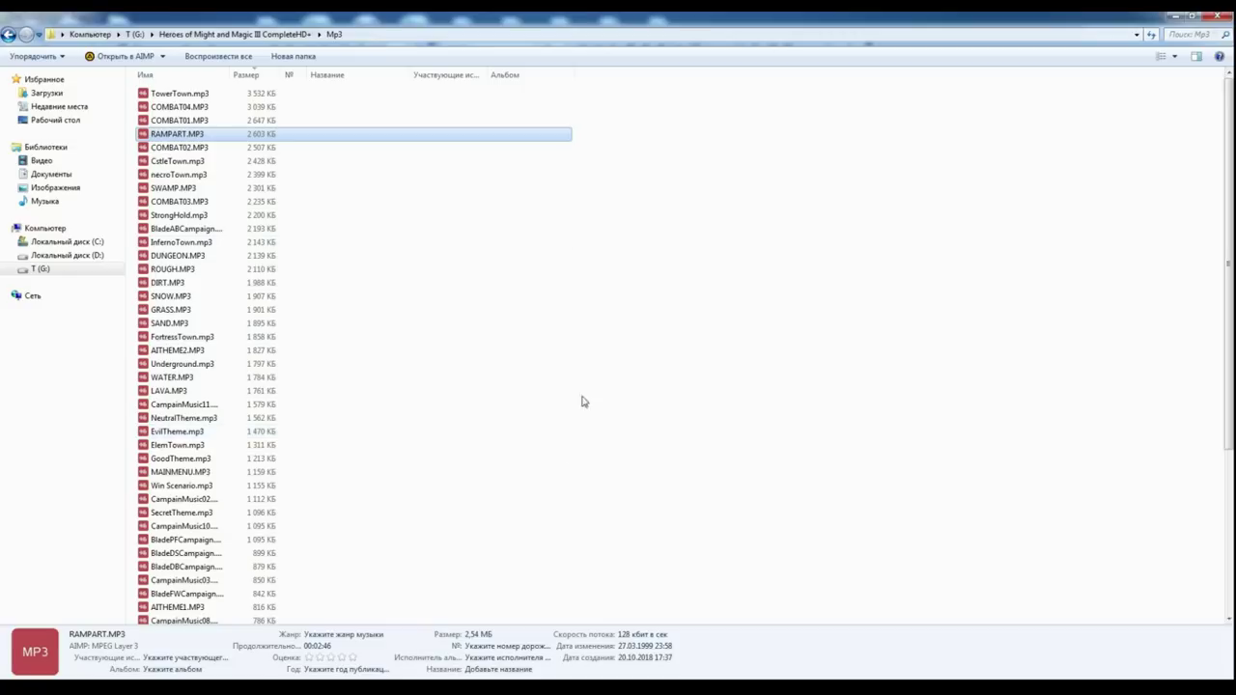
{"action": "left_click", "coordinate": [241, 256]}
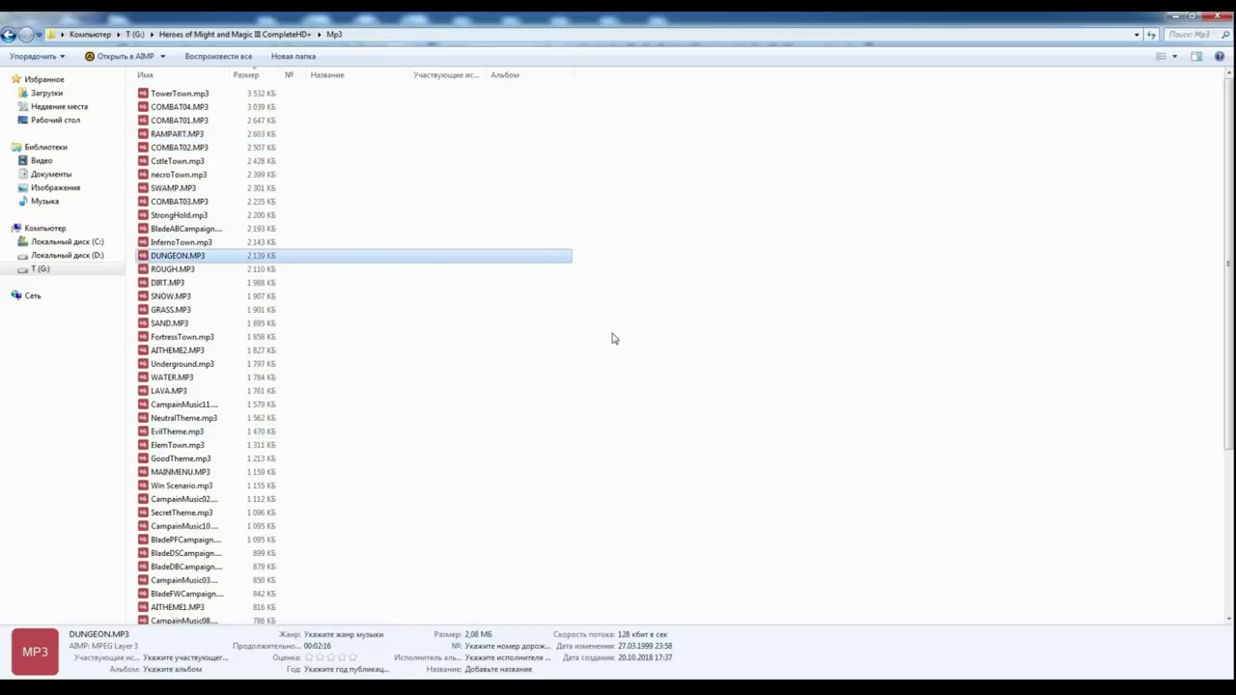
{"action": "left_click", "coordinate": [8, 36]}
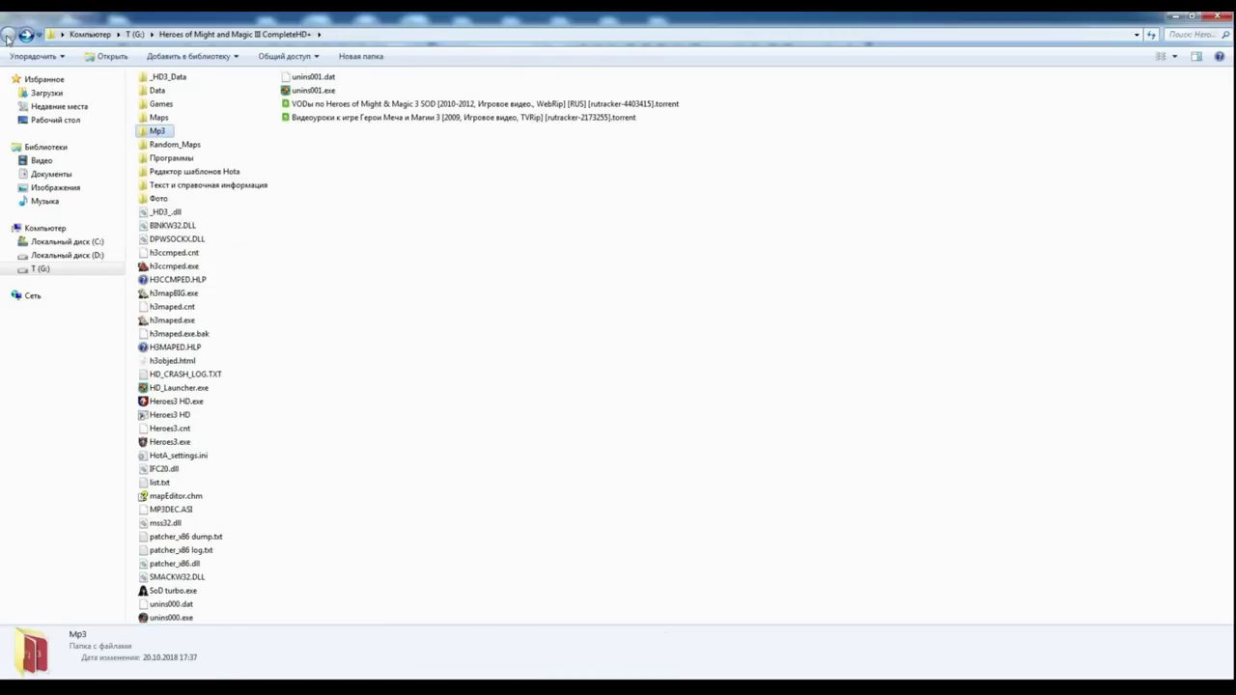
Look through the map files in the Maps folder and return to the game folder
{"action": "left_click", "coordinate": [152, 119]}
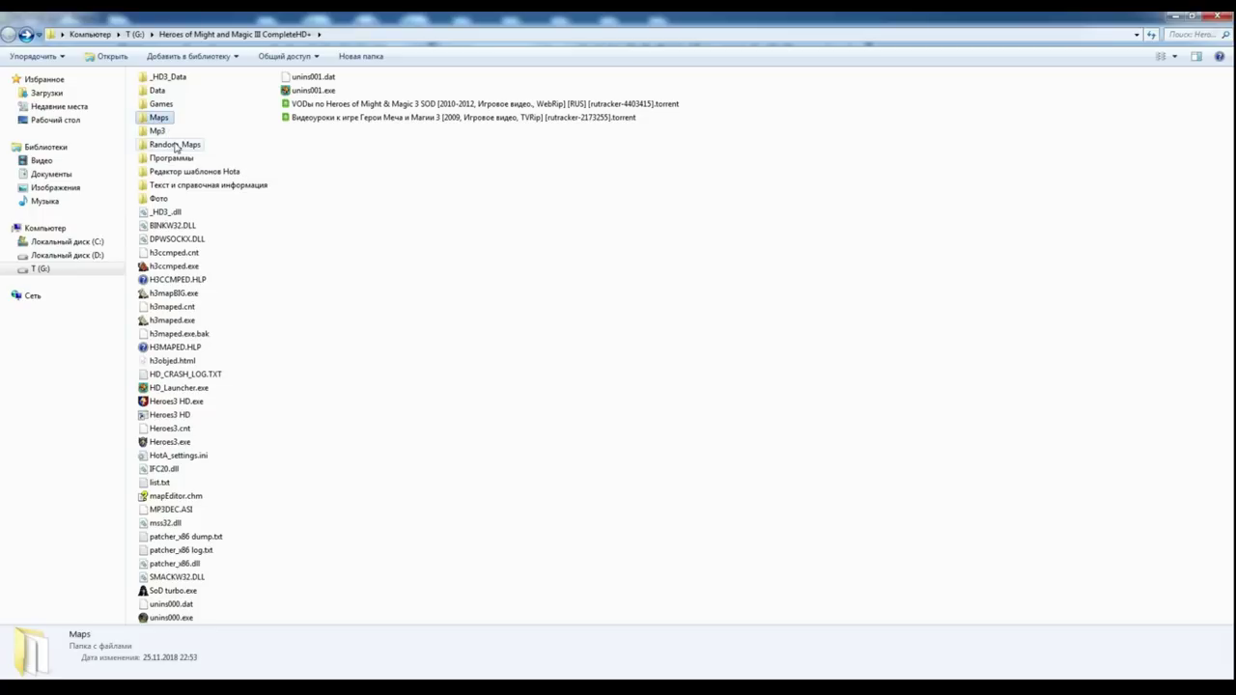
{"action": "double_click", "coordinate": [153, 120]}
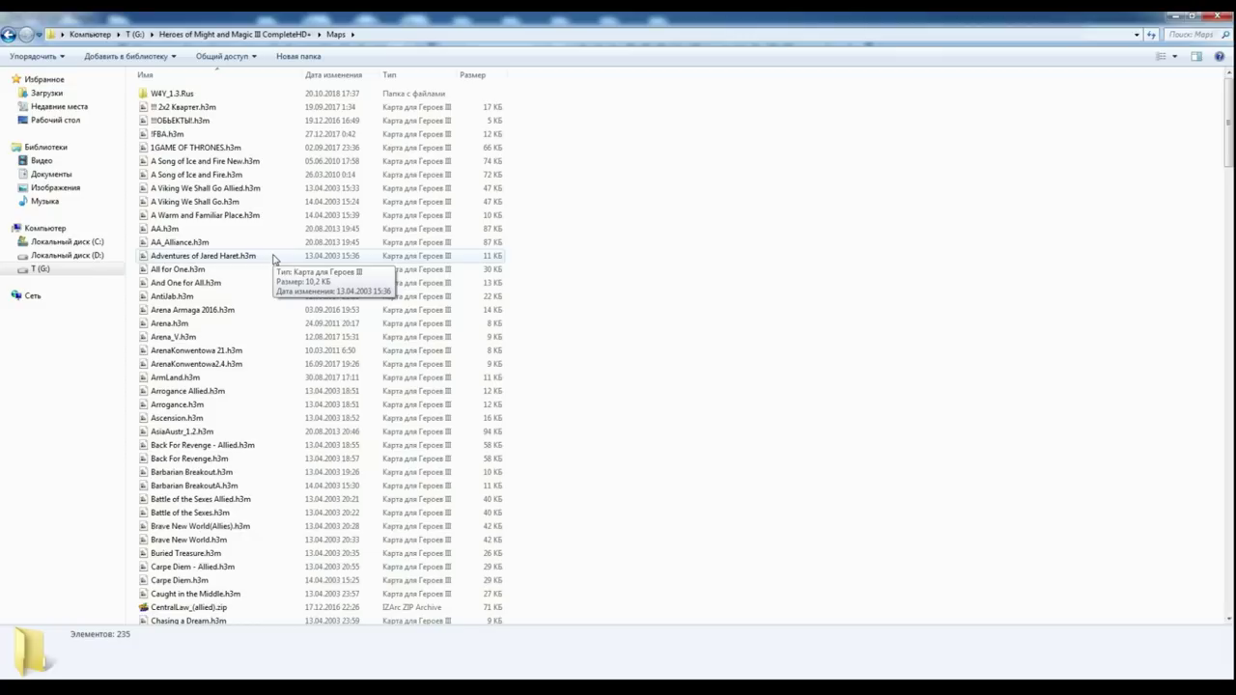
{"action": "key", "text": "BackSpace"}
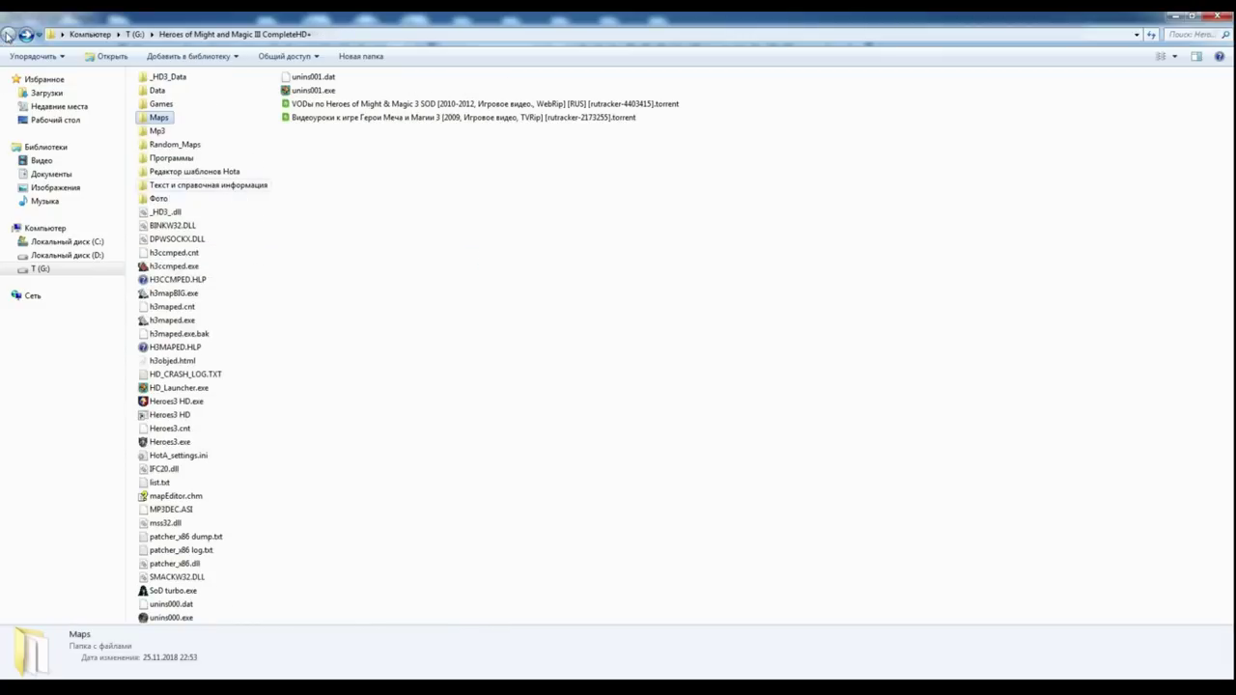
Launch h3maped.exe again and open Deluge.h3m from the Maps folder
{"action": "double_click", "coordinate": [171, 319]}
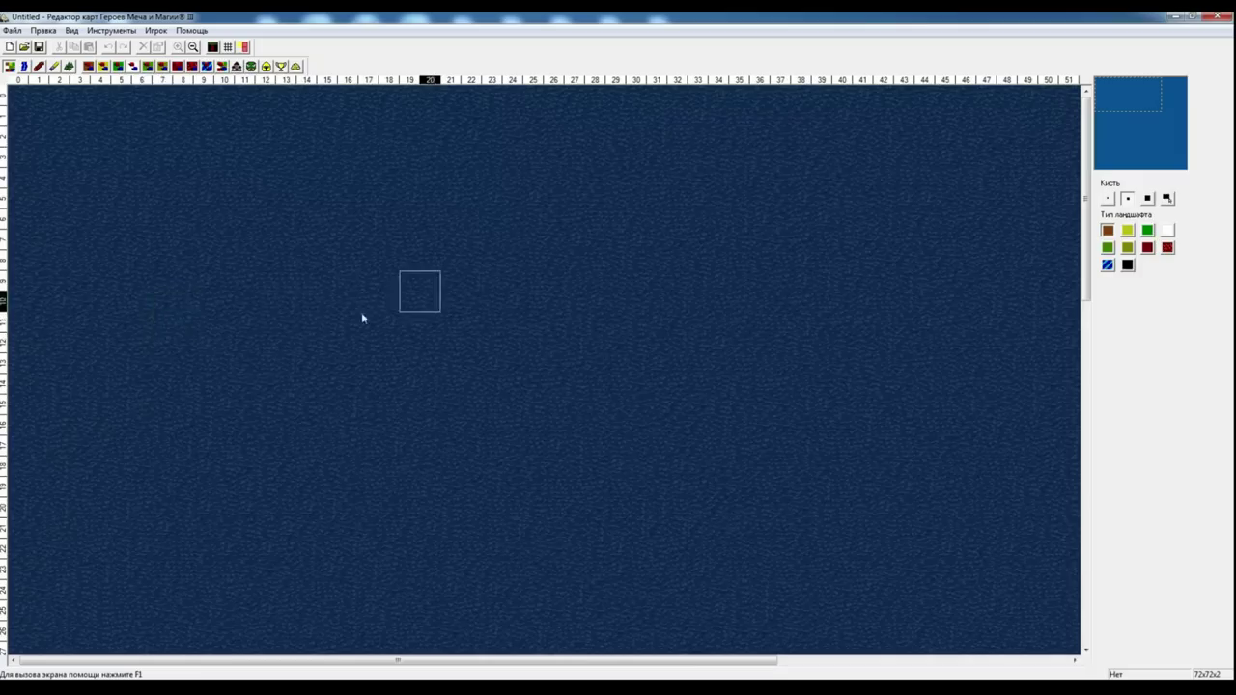
{"action": "left_click", "coordinate": [13, 30]}
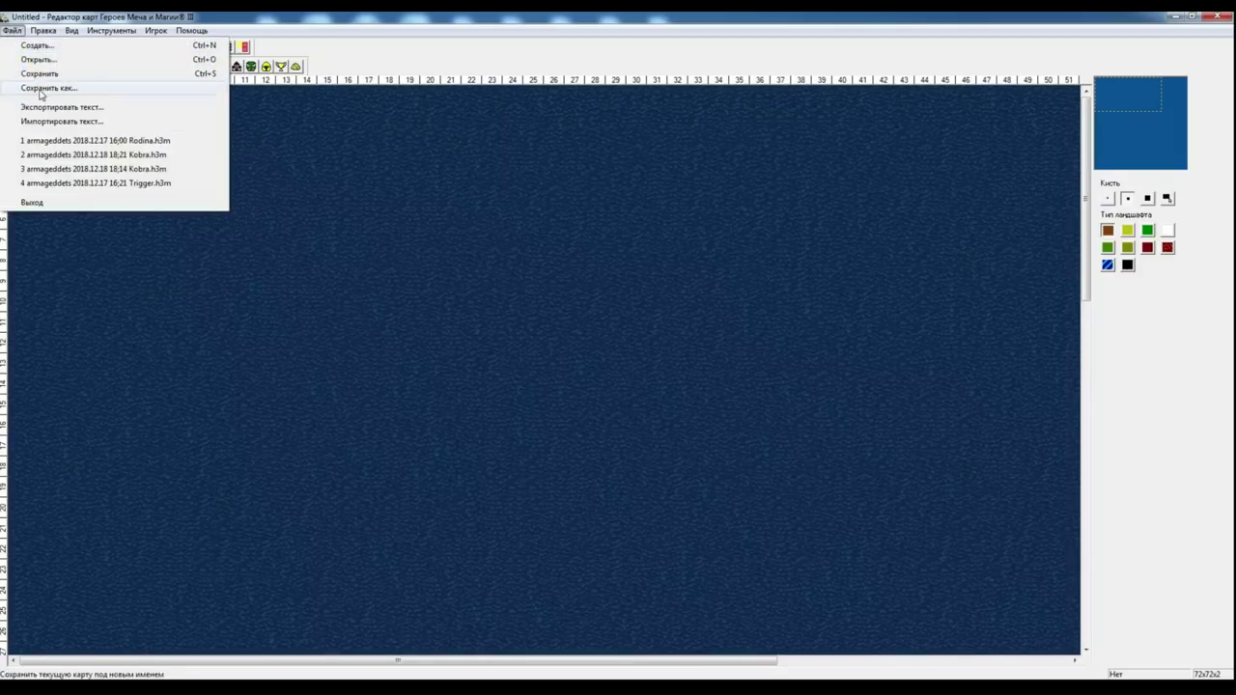
{"action": "left_click", "coordinate": [40, 62]}
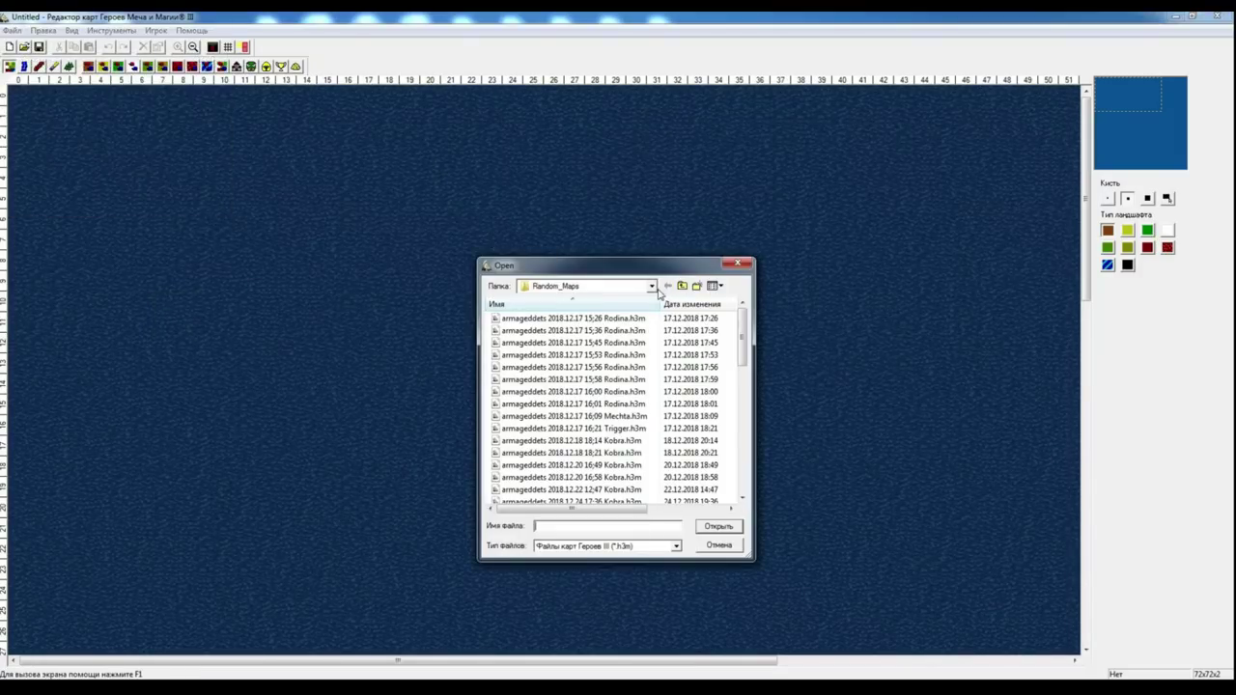
{"action": "left_click", "coordinate": [640, 290]}
{"action": "scroll", "coordinate": [637, 338], "scroll_direction": "up", "scroll_amount": 2}
{"action": "left_click", "coordinate": [631, 354]}
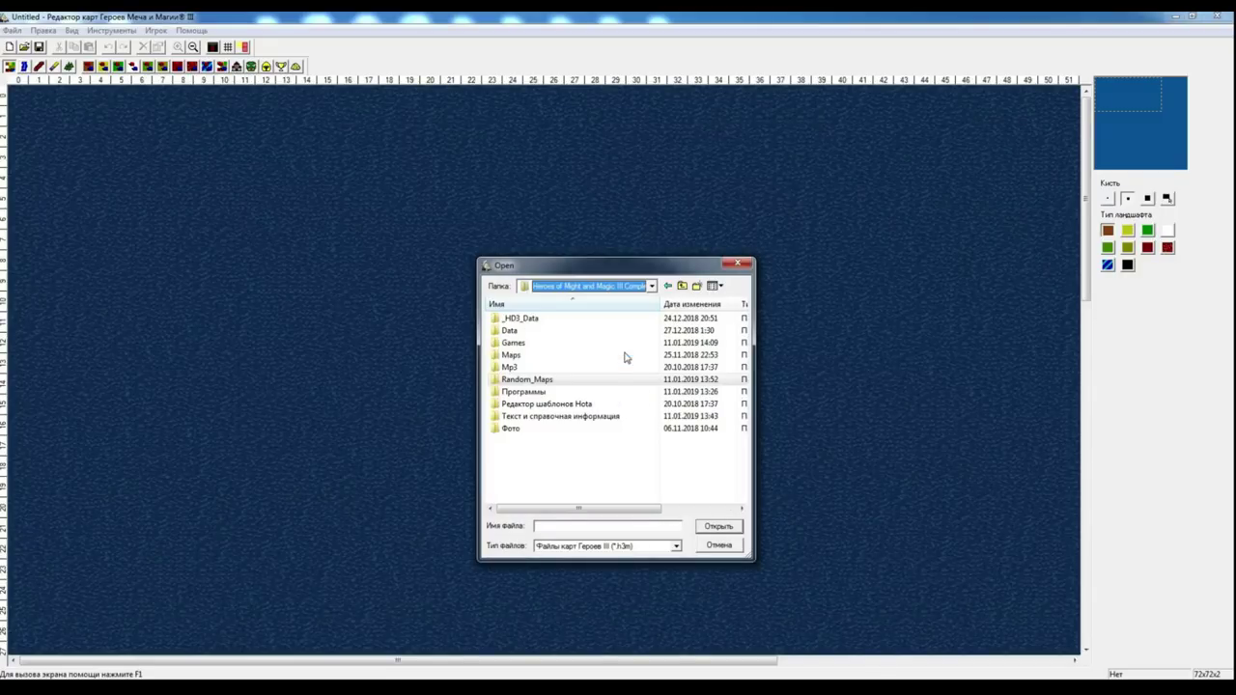
{"action": "double_click", "coordinate": [511, 354]}
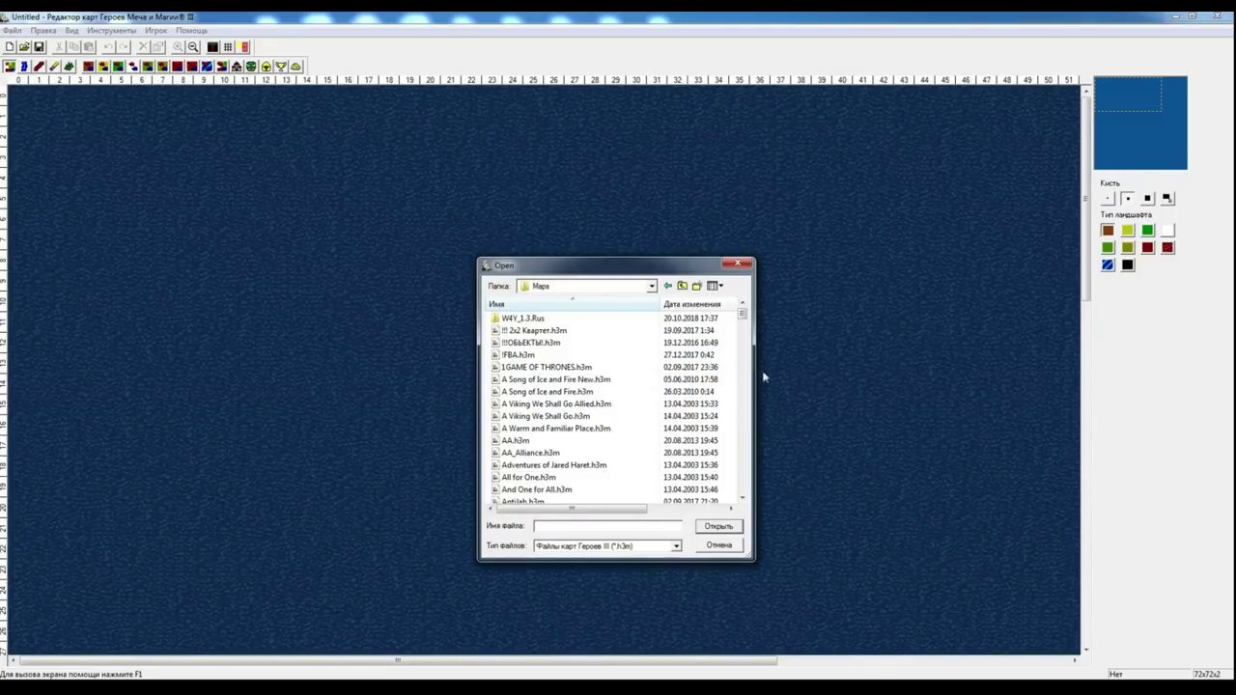
{"action": "left_click_drag", "start_coordinate": [669, 257], "coordinate": [669, 70]}
{"action": "left_click_drag", "start_coordinate": [744, 156], "coordinate": [751, 198]}
{"action": "double_click", "coordinate": [522, 388]}
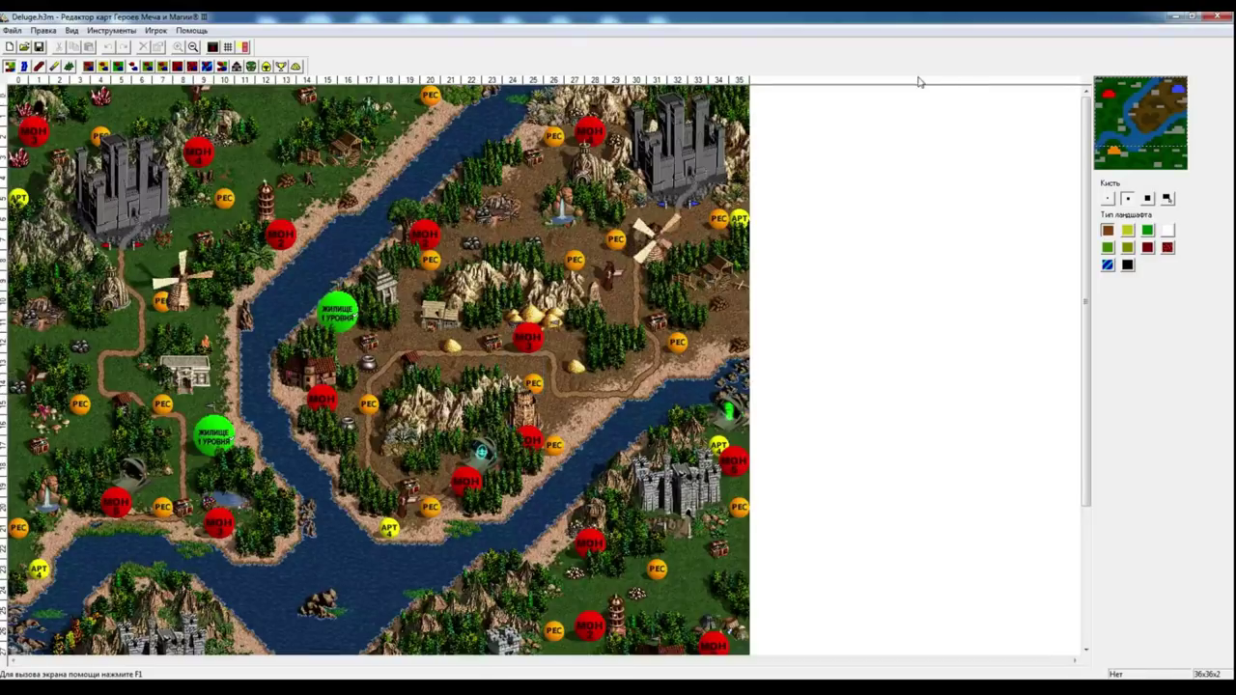
Examine the southern part of the Deluge map's surface and its underground level
{"action": "left_click", "coordinate": [1137, 159]}
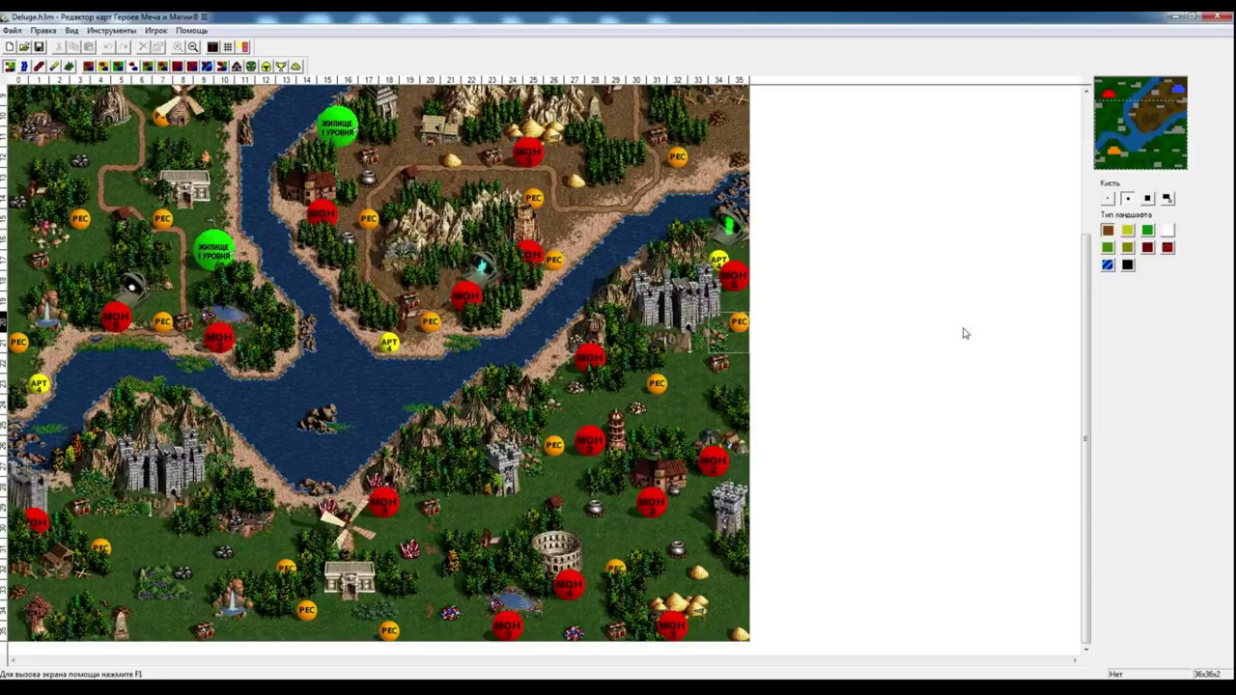
{"action": "scroll", "coordinate": [964, 333], "scroll_direction": "up", "scroll_amount": 3}
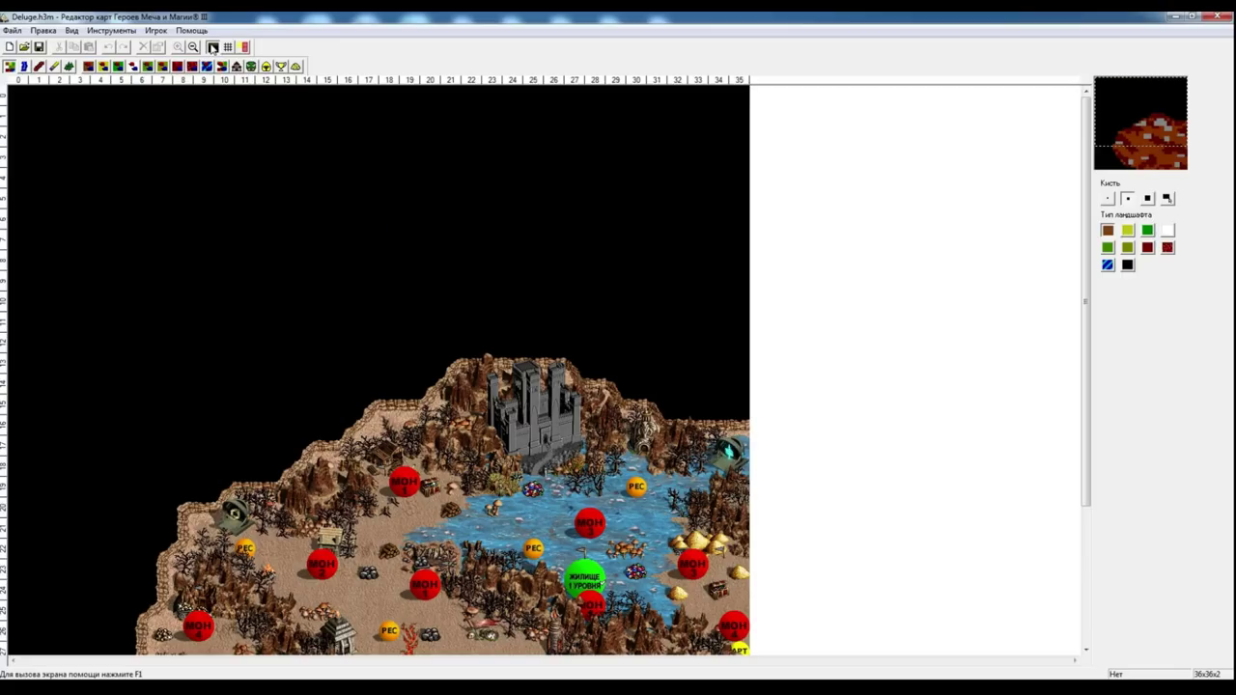
{"action": "left_click", "coordinate": [214, 48]}
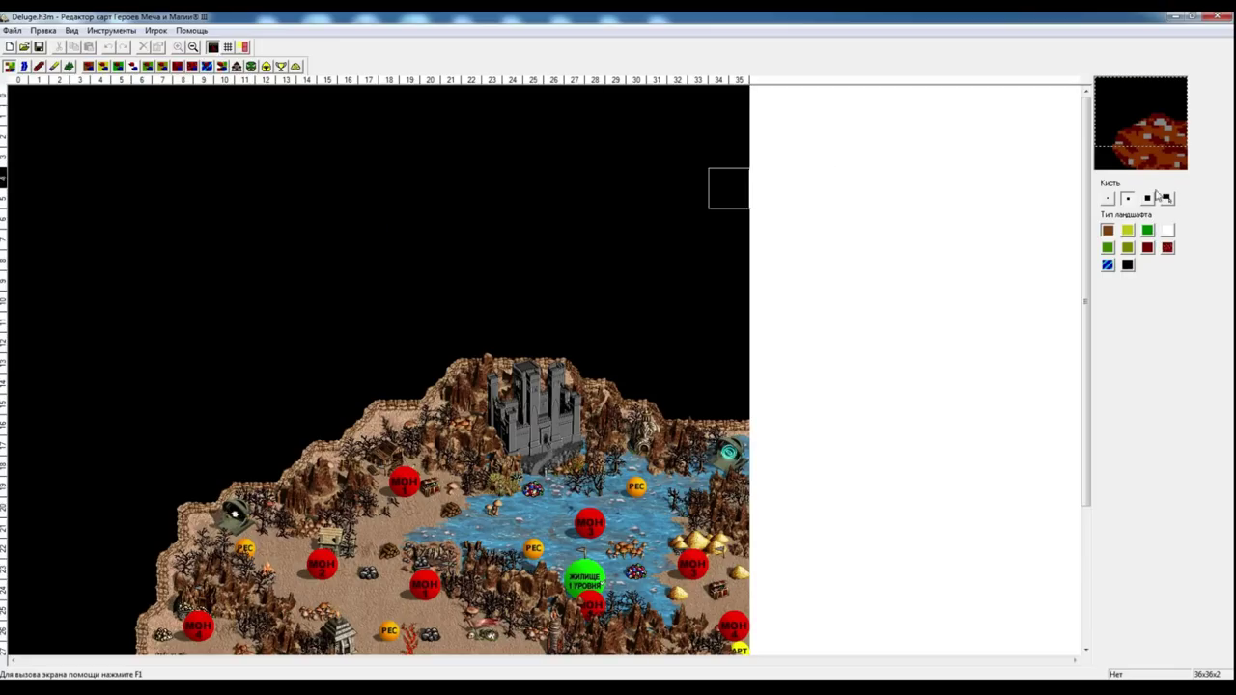
View the southern part of the Deluge map's underground level and close the map editor
{"action": "left_click", "coordinate": [1131, 158]}
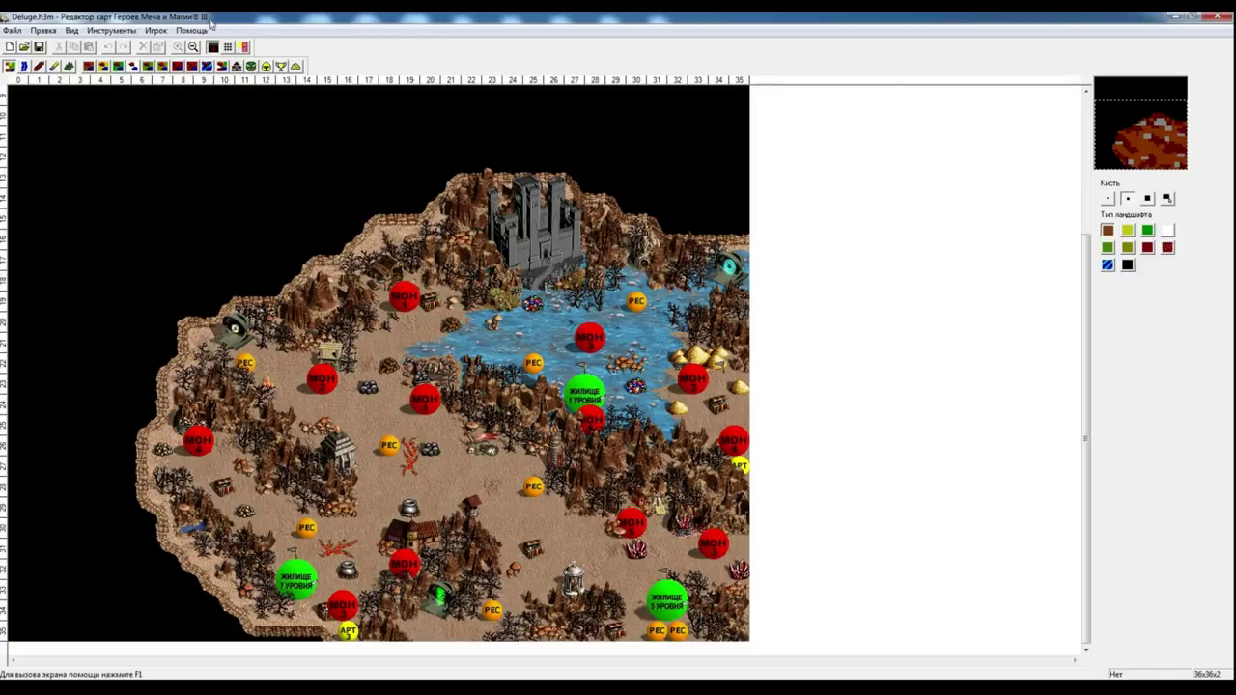
{"action": "left_click", "coordinate": [1218, 17]}
{"action": "left_click", "coordinate": [481, 368]}
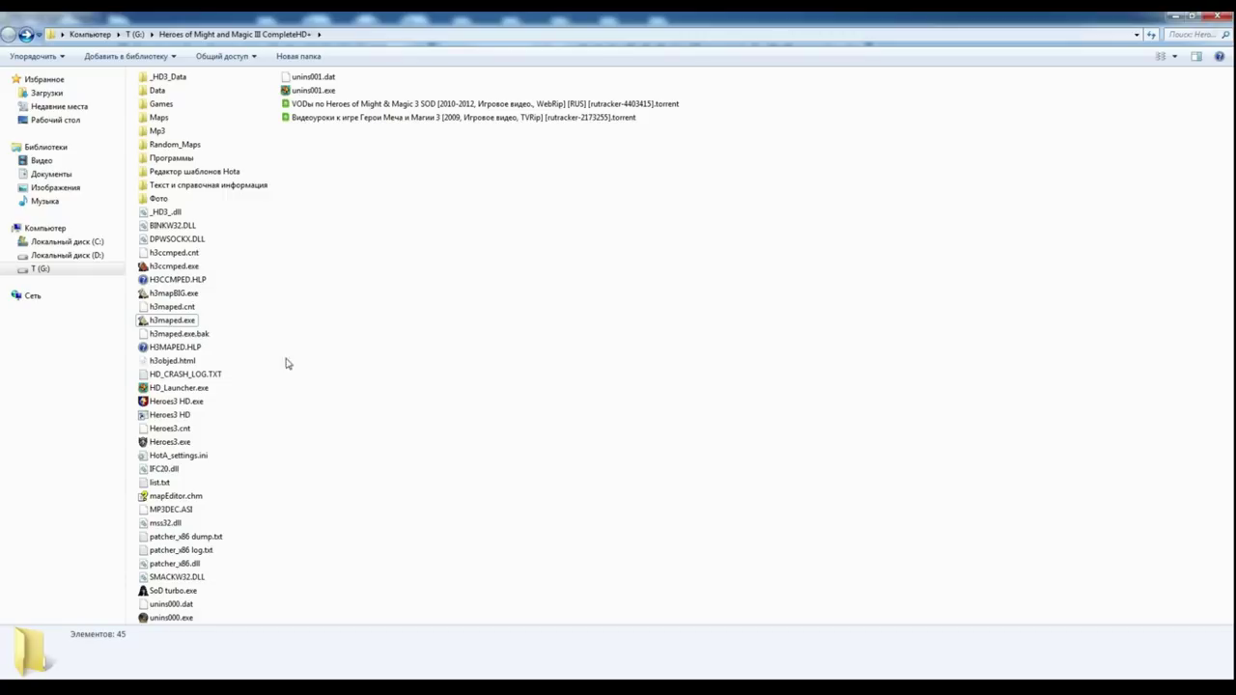
Launch the campaign editor h3ccmped.exe, look over its campaign map window, and close it
{"action": "left_click", "coordinate": [180, 271]}
{"action": "left_click", "coordinate": [180, 272]}
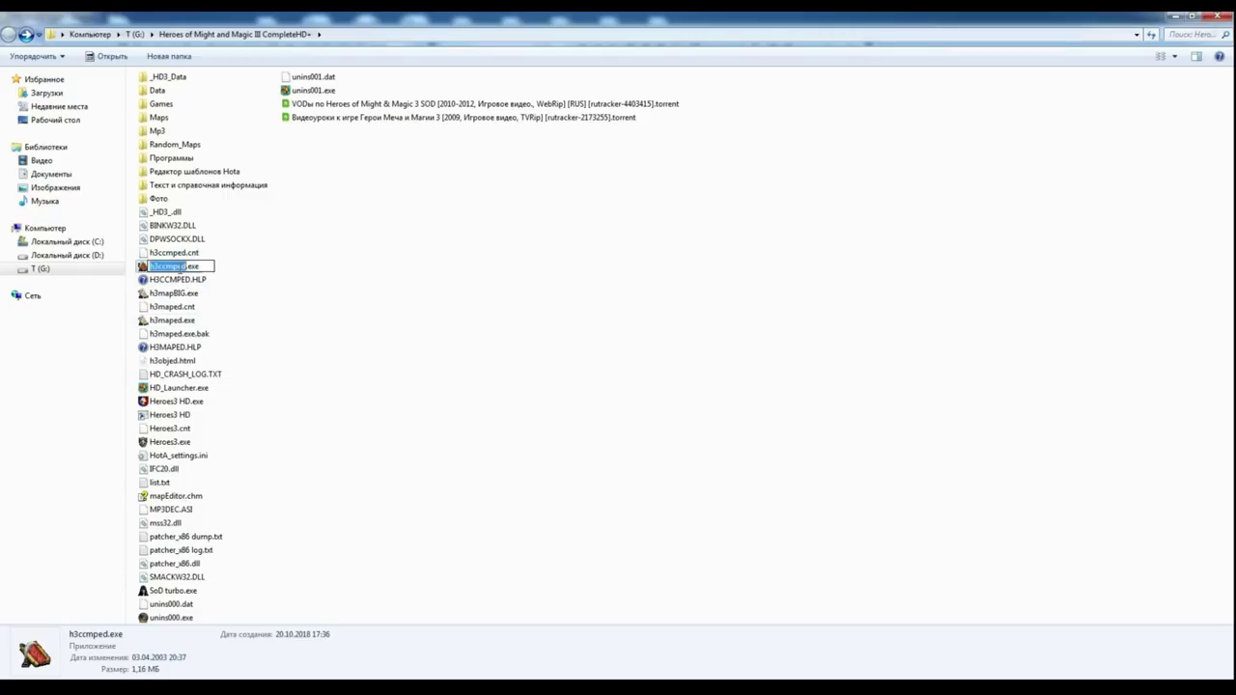
{"action": "double_click", "coordinate": [147, 276]}
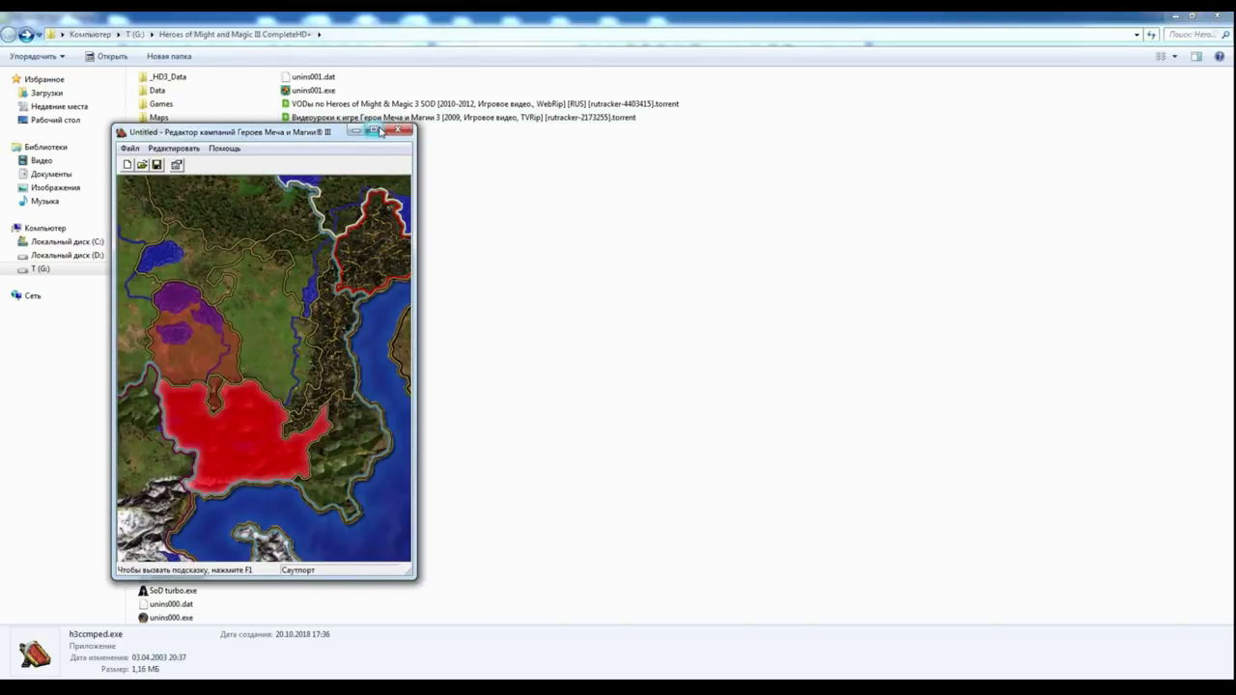
{"action": "left_click", "coordinate": [379, 131]}
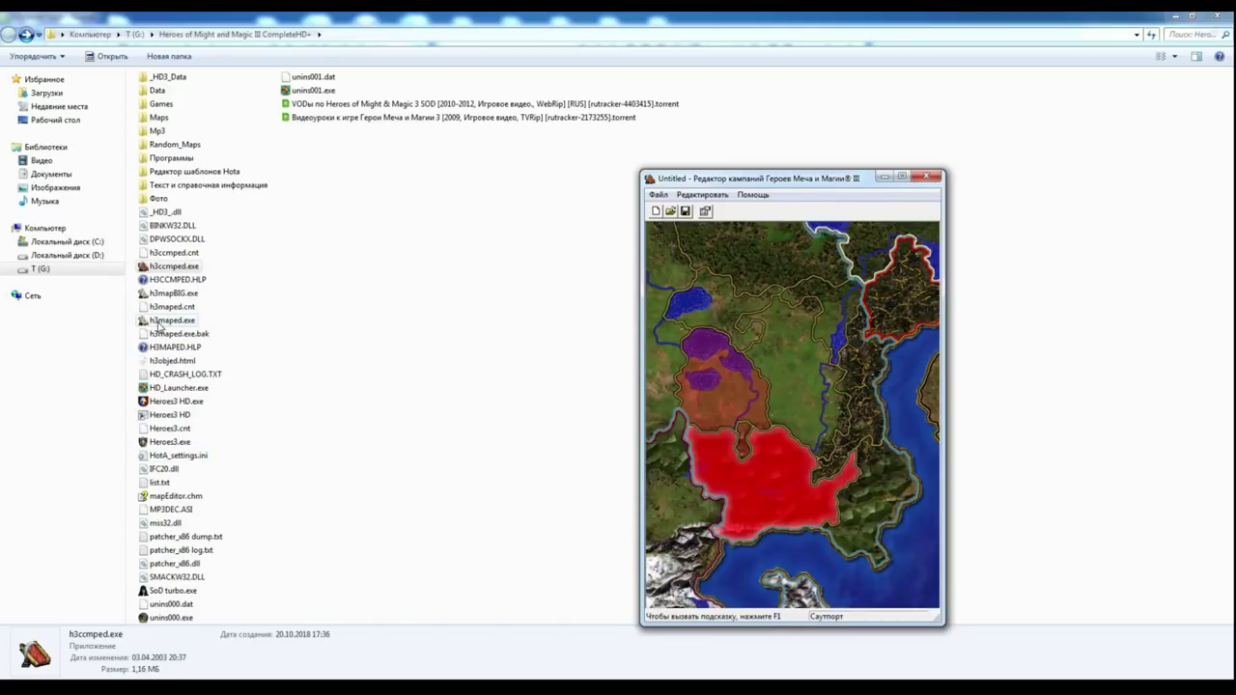
{"action": "left_click_drag", "start_coordinate": [786, 183], "coordinate": [618, 143]}
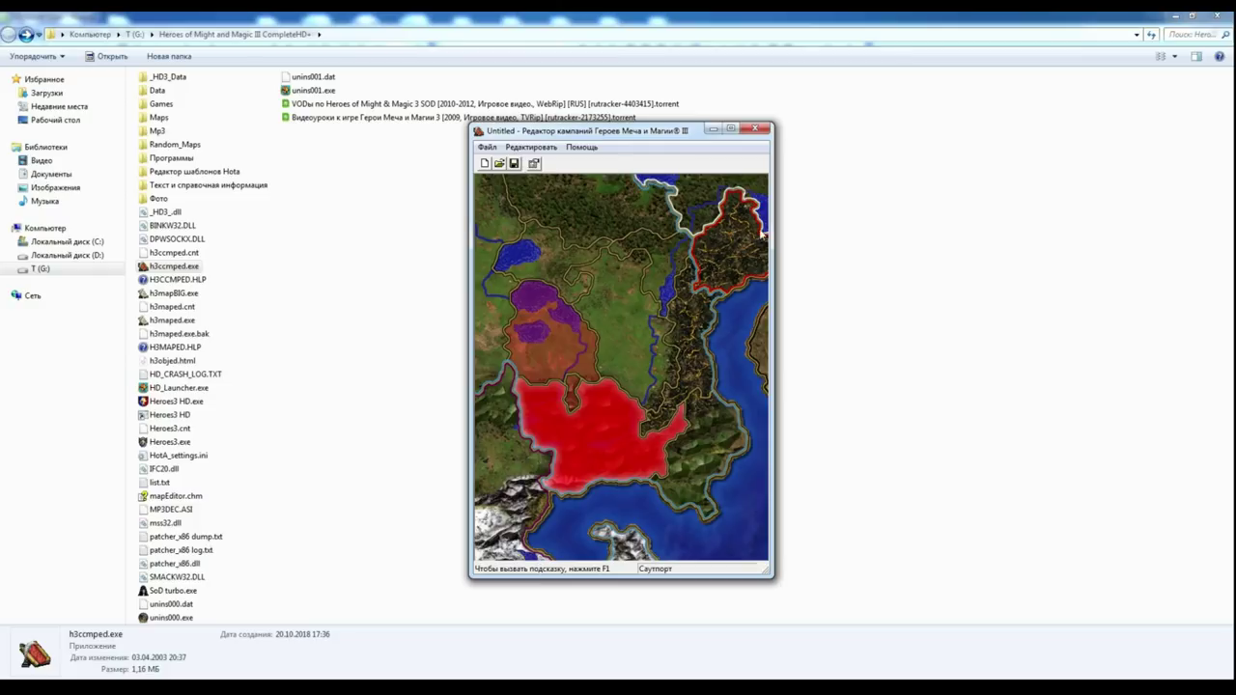
{"action": "left_click", "coordinate": [753, 130]}
{"action": "left_click", "coordinate": [560, 255]}
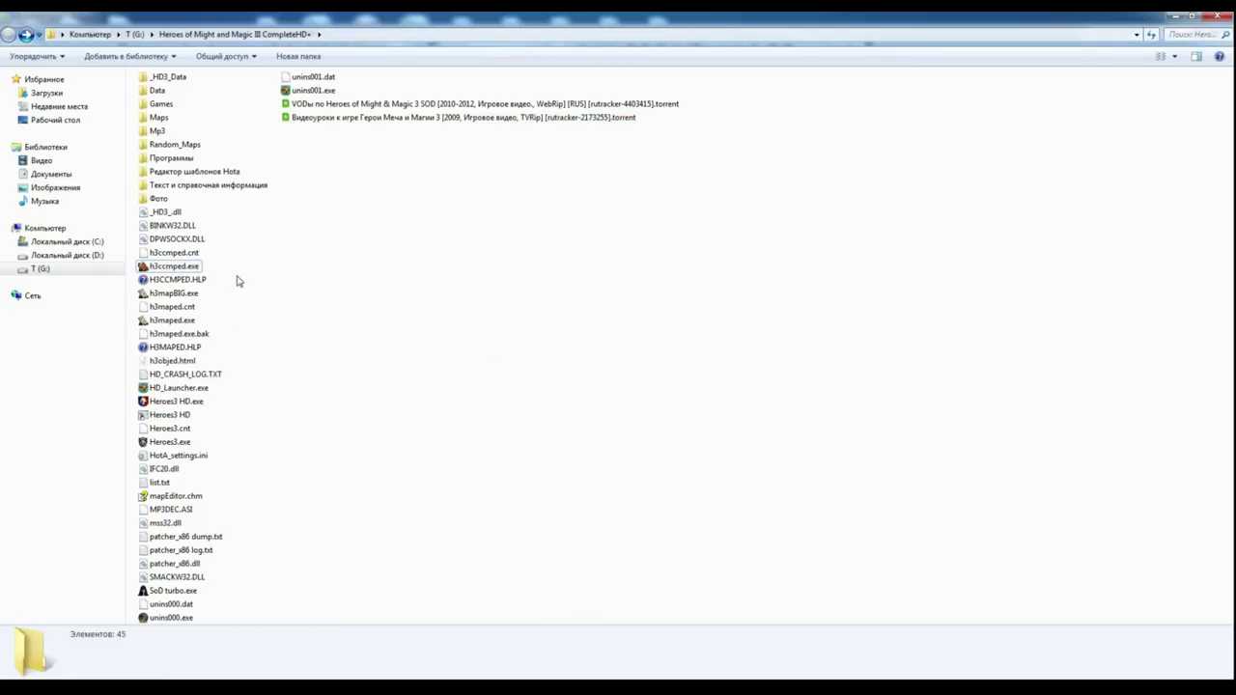
Open the Games folder and point out the battle saves BATTLE.GM1 and BATTLE.GM2
{"action": "double_click", "coordinate": [158, 104]}
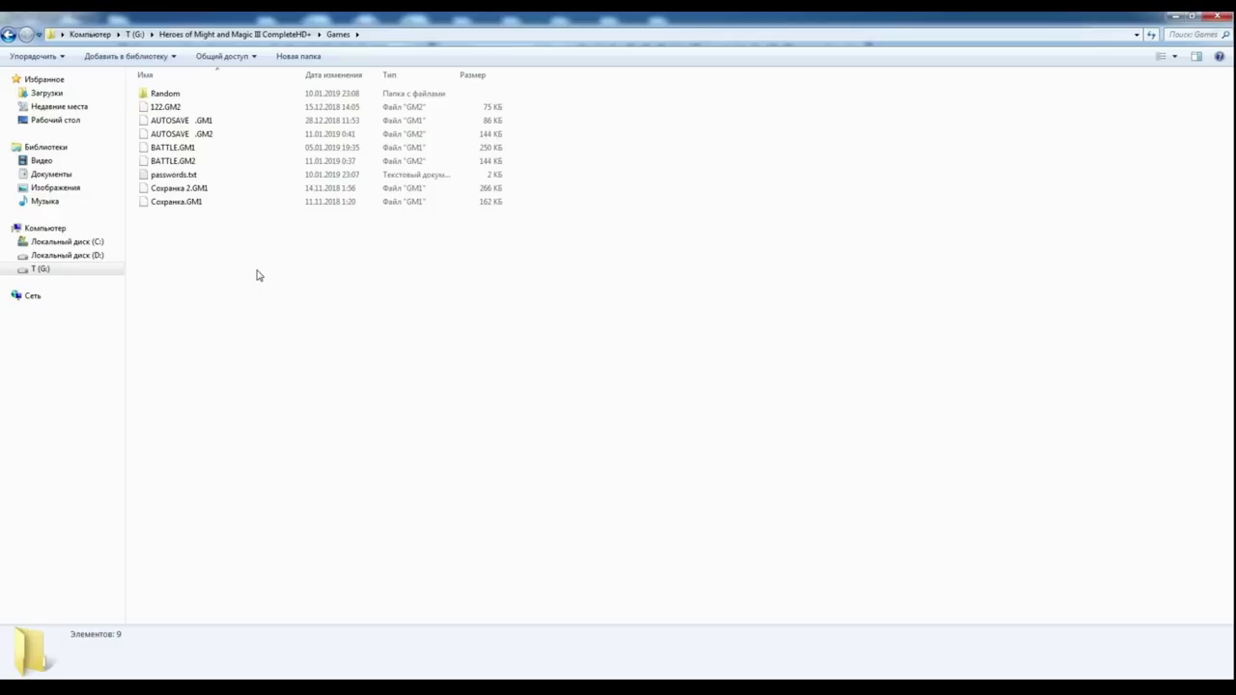
{"action": "left_click", "coordinate": [193, 148]}
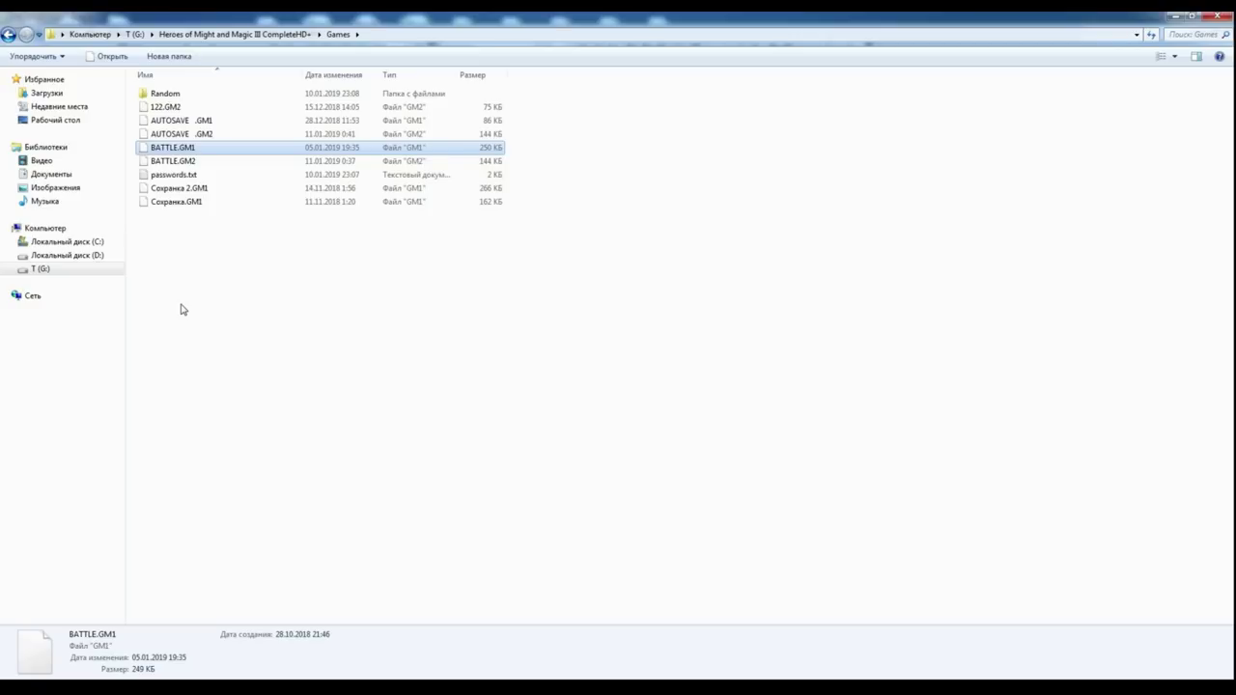
{"action": "left_click", "coordinate": [180, 161]}
{"action": "left_click", "coordinate": [182, 222]}
{"action": "left_click", "coordinate": [180, 162]}
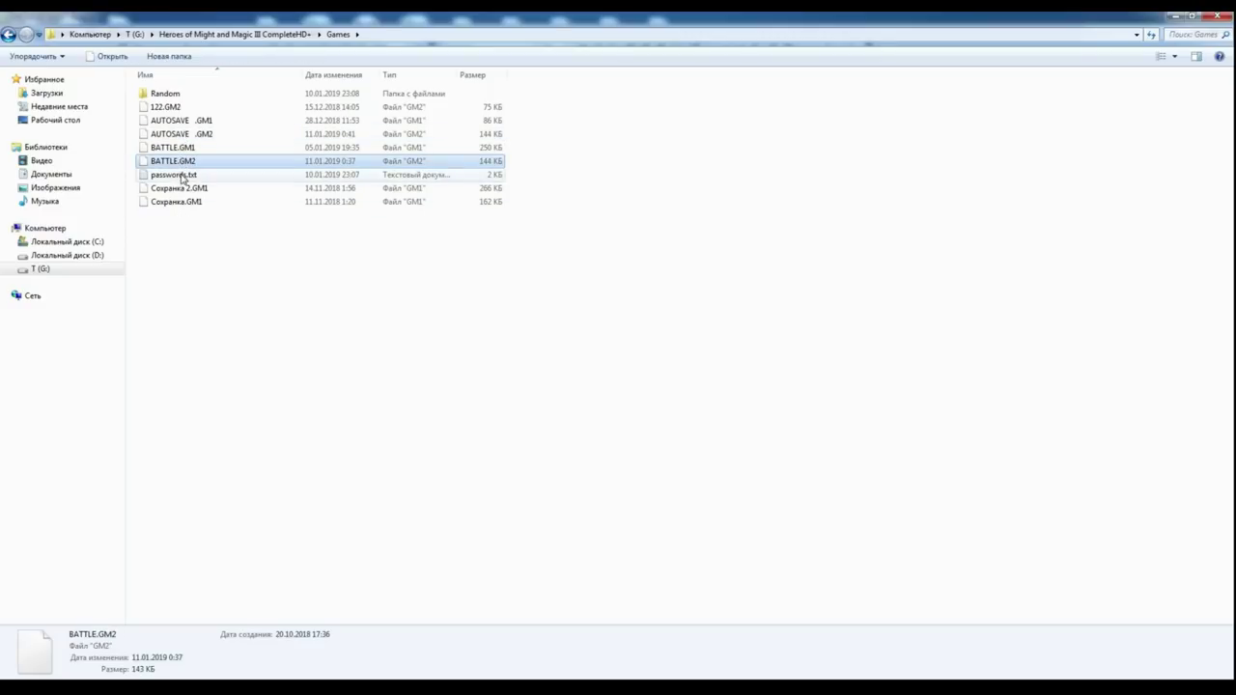
{"action": "left_click", "coordinate": [192, 149]}
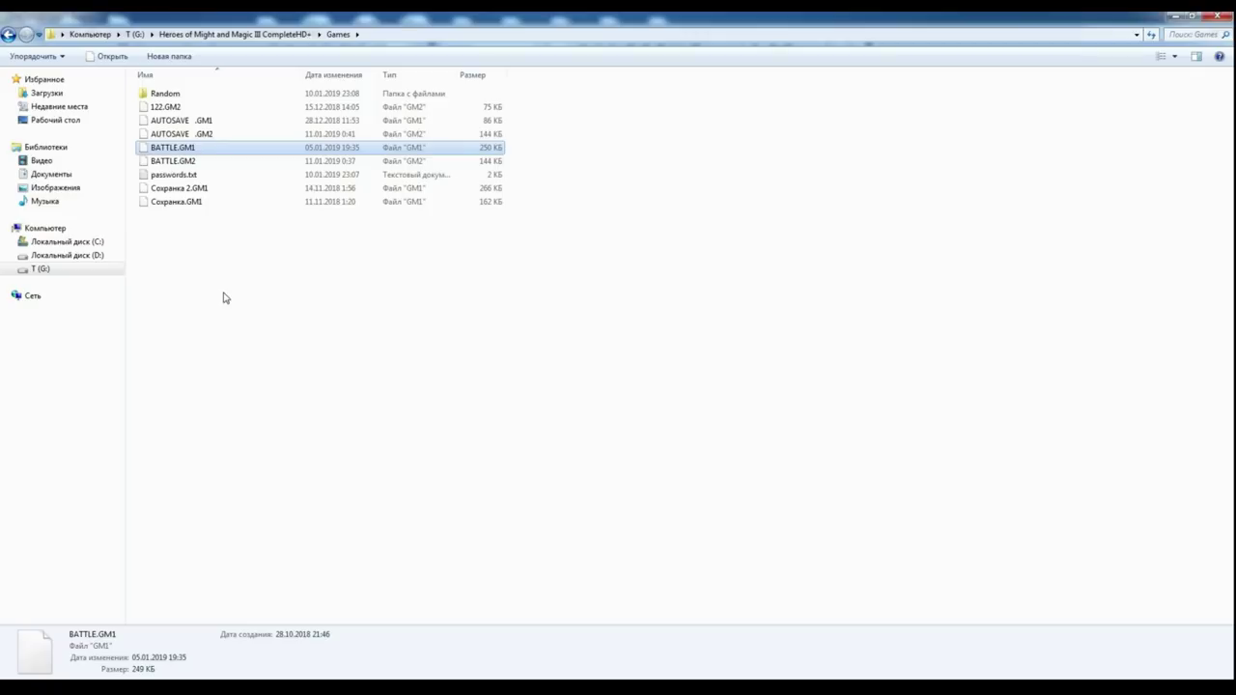
{"action": "left_click", "coordinate": [170, 162]}
{"action": "left_click", "coordinate": [167, 153]}
{"action": "left_click", "coordinate": [165, 162]}
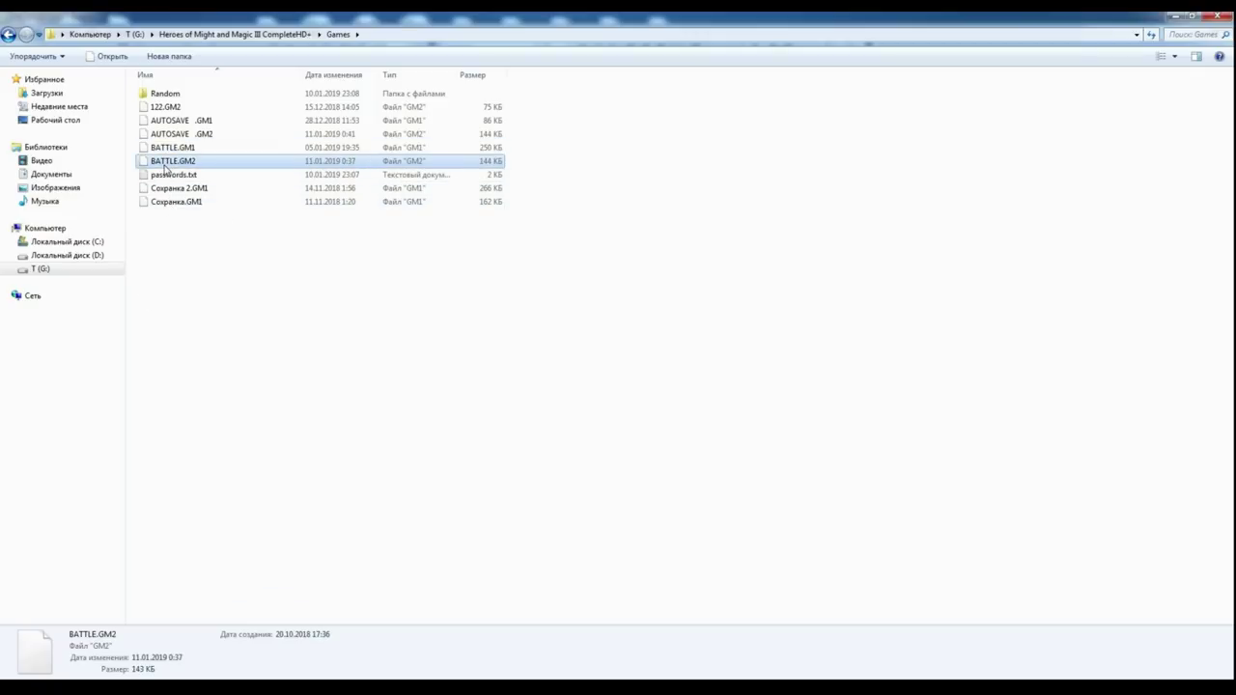
{"action": "left_click", "coordinate": [172, 282]}
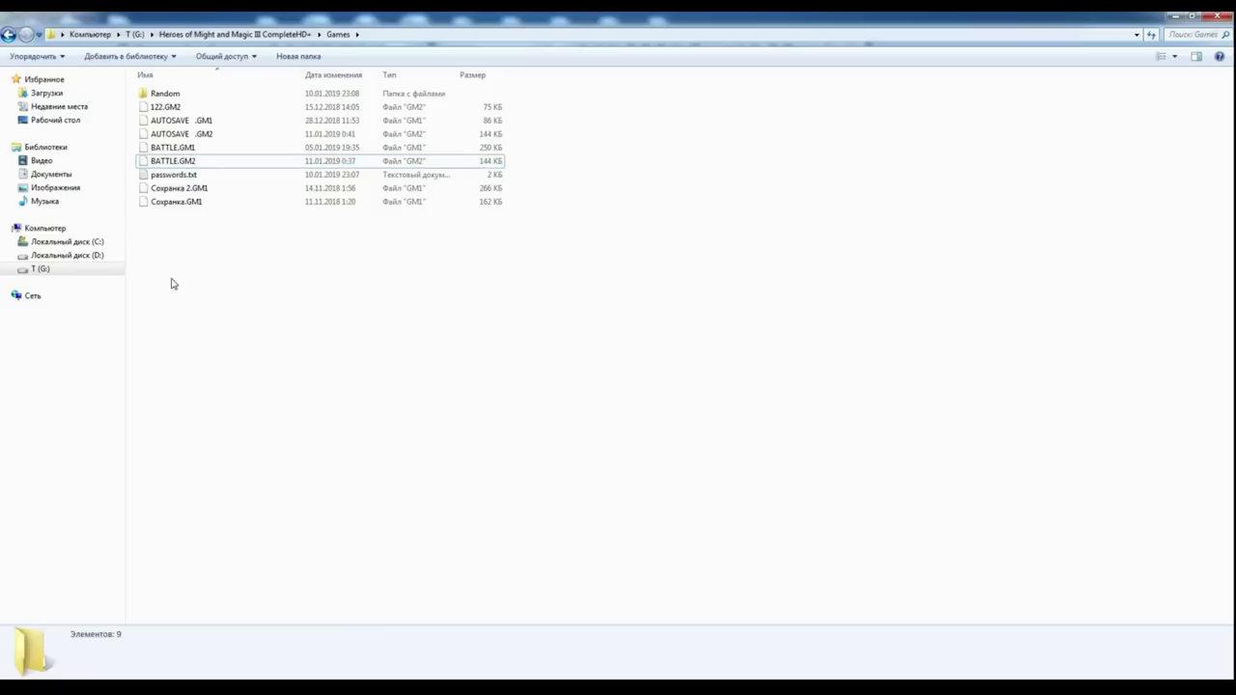
Compare the AUTOSAVE .GM1 and .GM2 files with the BATTLE saves
{"action": "left_click", "coordinate": [185, 122]}
{"action": "left_click", "coordinate": [180, 136]}
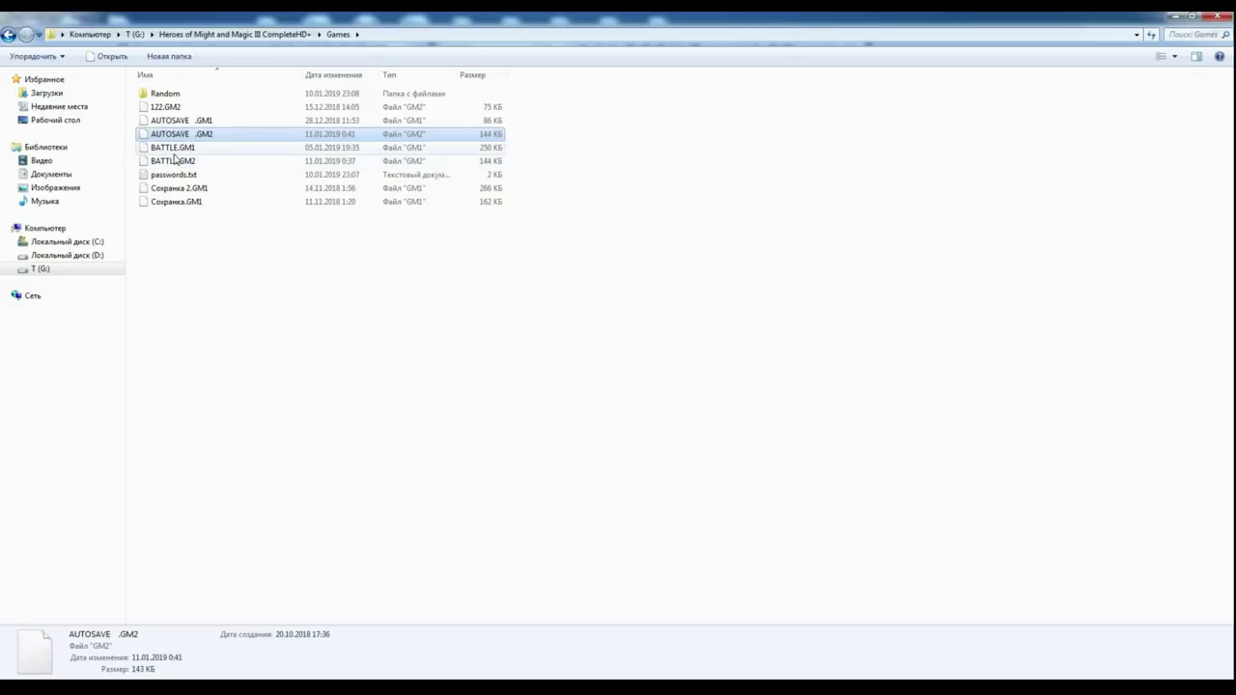
{"action": "left_click", "coordinate": [170, 148]}
{"action": "left_click", "coordinate": [161, 159]}
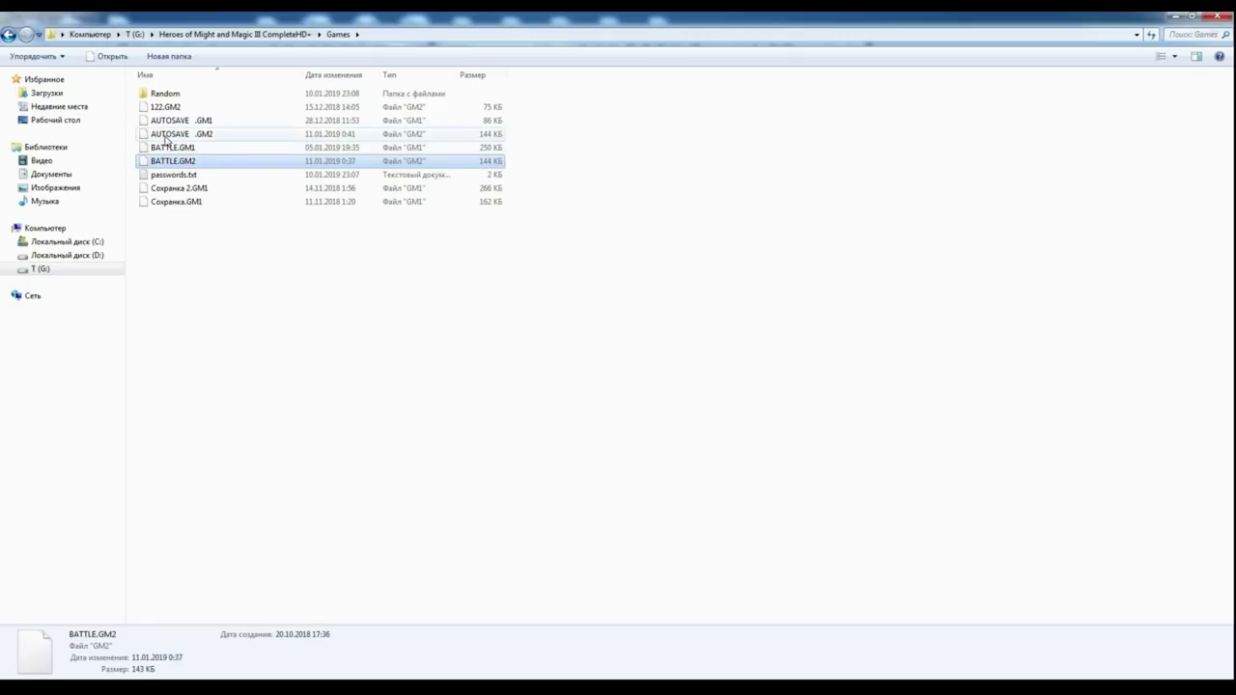
{"action": "left_click", "coordinate": [165, 135]}
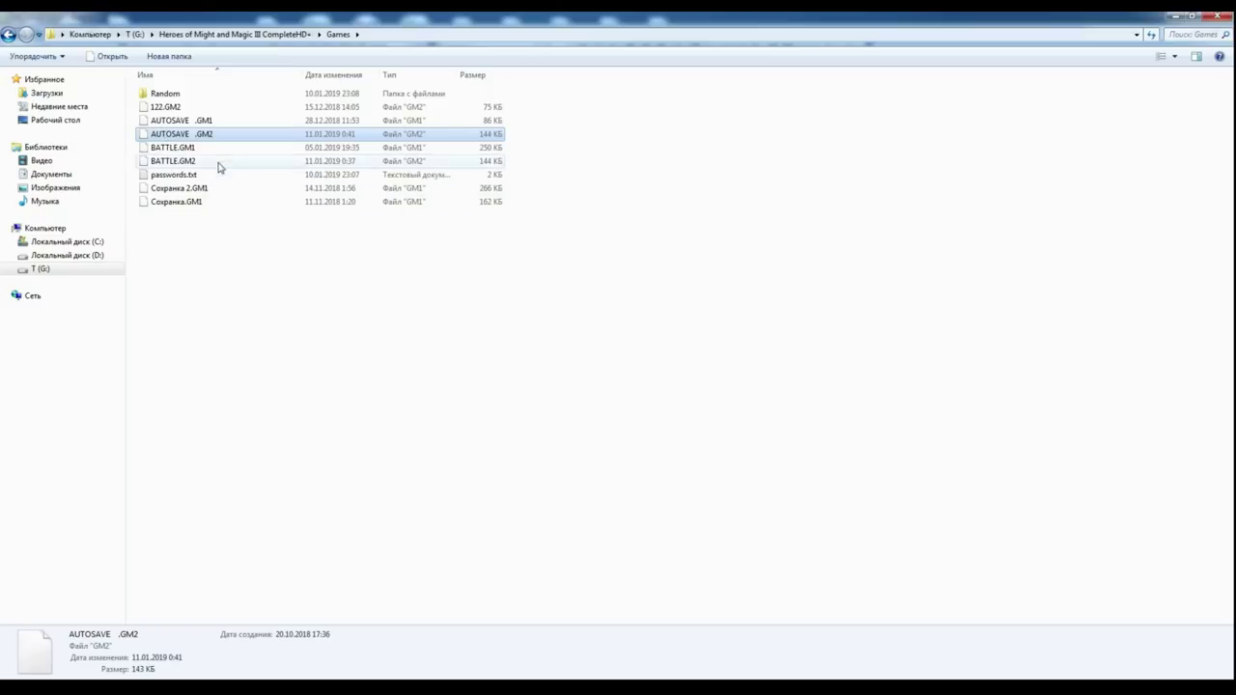
{"action": "left_click", "coordinate": [193, 123]}
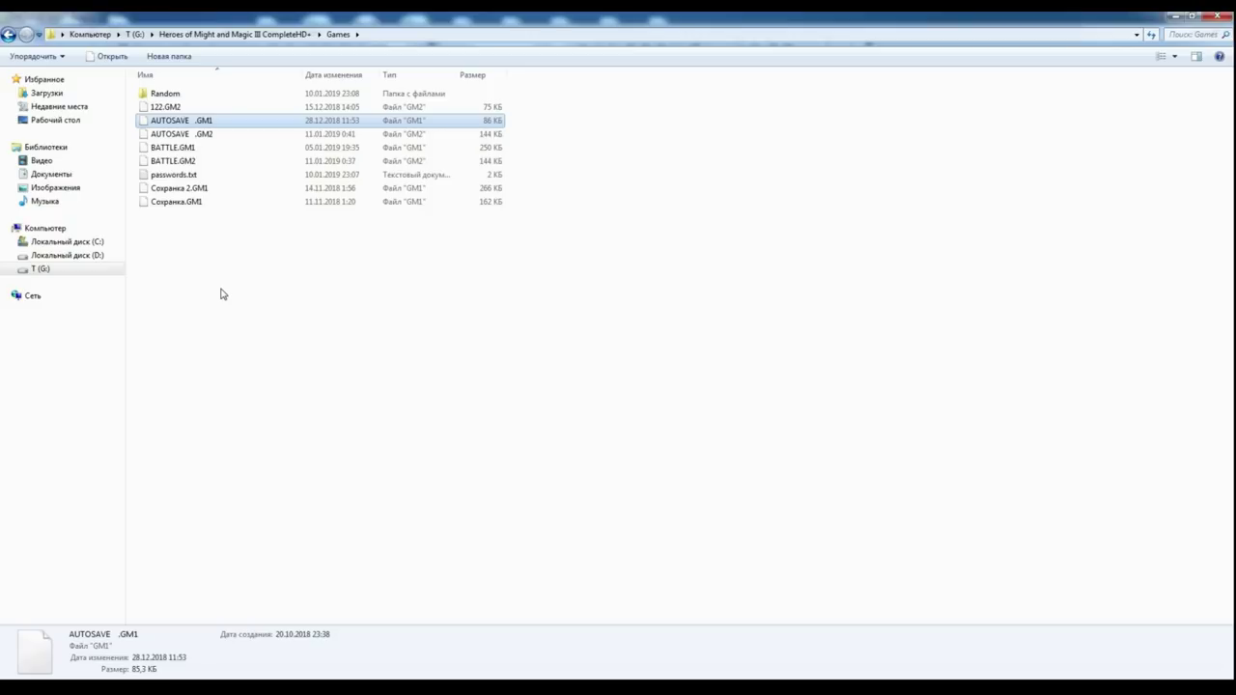
Point out the manual saves Сохранка 2.GM1 and Сохранка.GM1
{"action": "left_click", "coordinate": [189, 189]}
{"action": "left_click", "coordinate": [185, 203]}
{"action": "left_click", "coordinate": [186, 191]}
{"action": "left_click", "coordinate": [186, 204]}
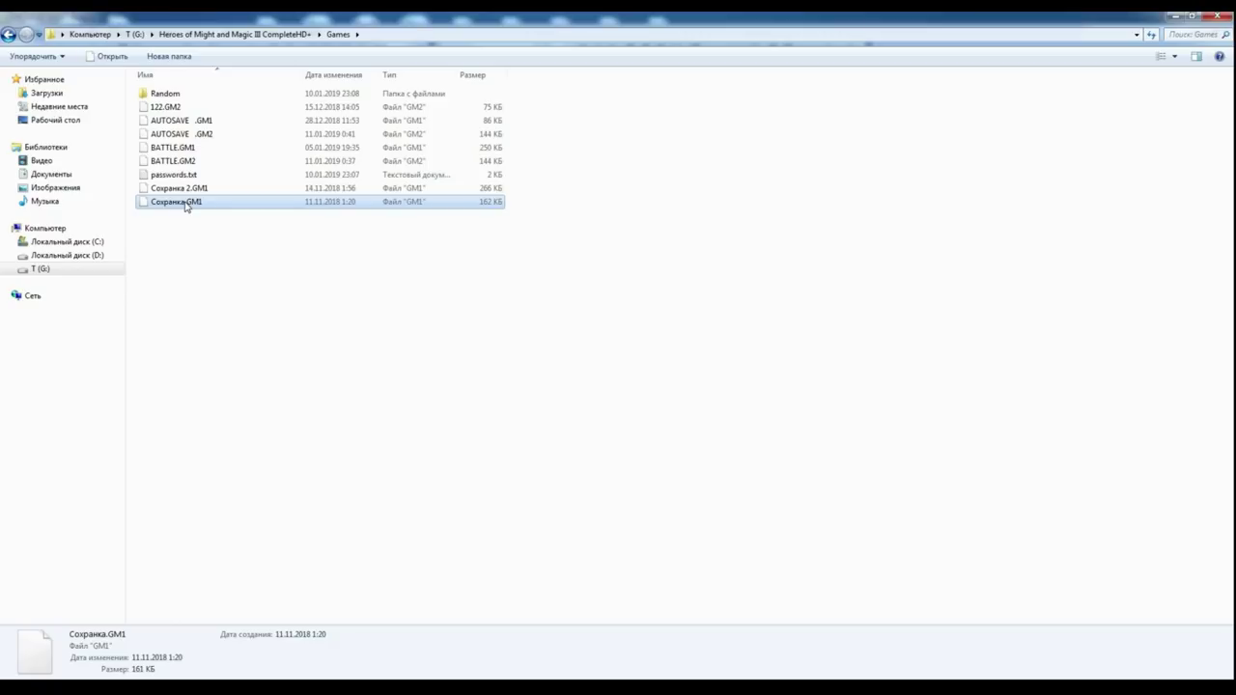
{"action": "left_click", "coordinate": [190, 327]}
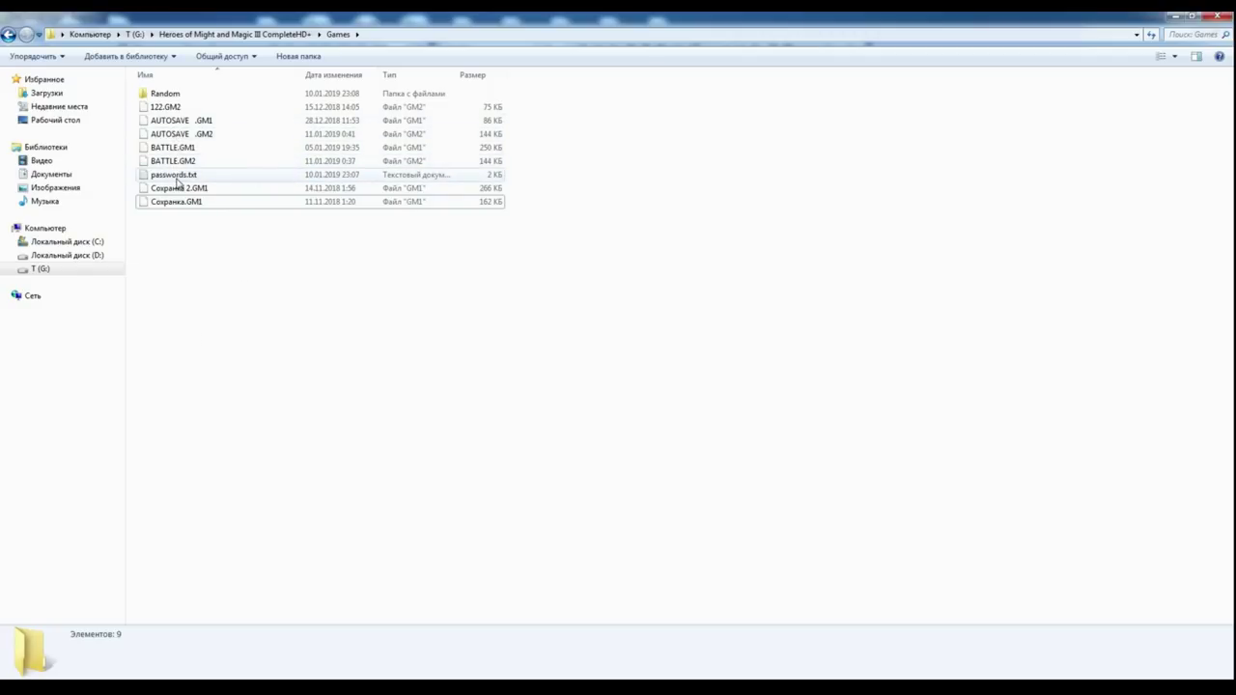
Open passwords.txt full-screen, highlight the opponent and password in its first entry, and close the file
{"action": "double_click", "coordinate": [178, 176]}
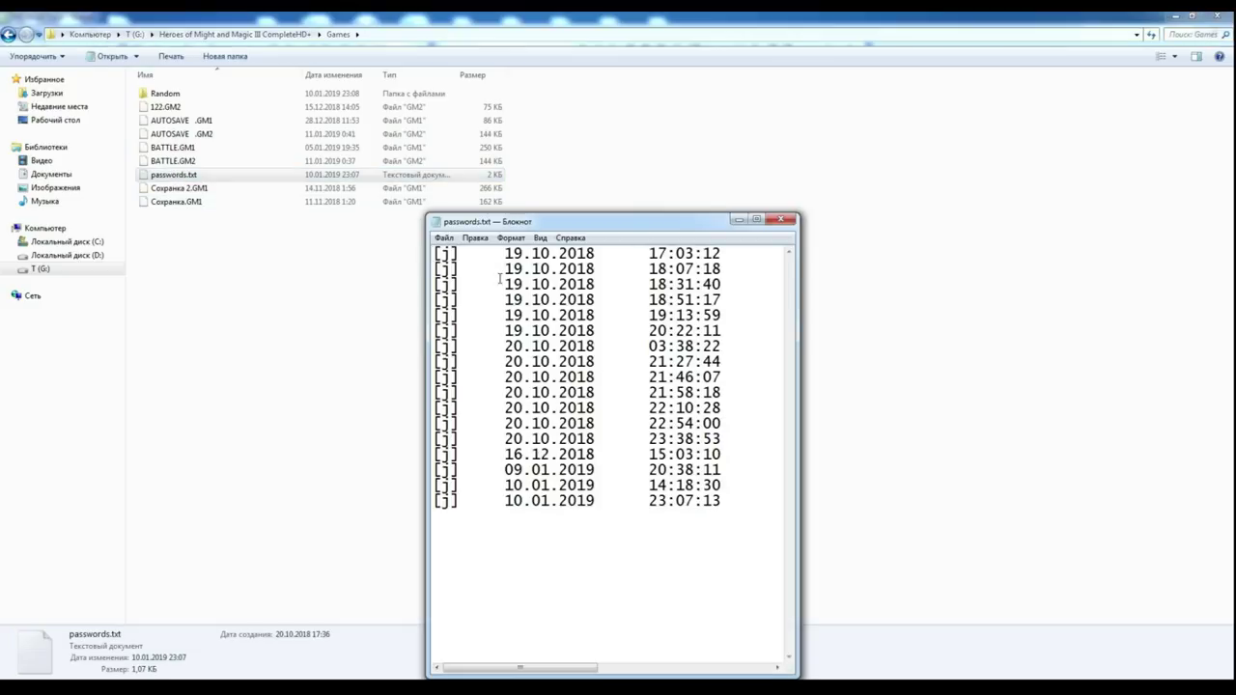
{"action": "left_click", "coordinate": [756, 221]}
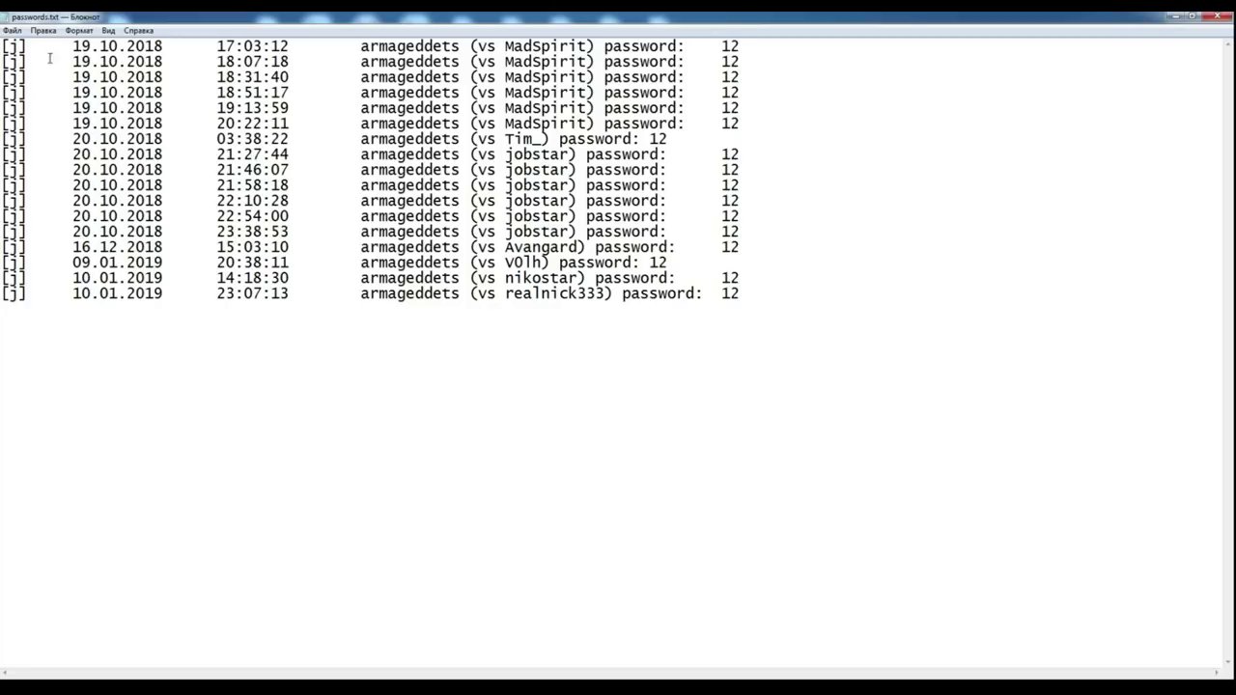
{"action": "left_click_drag", "start_coordinate": [70, 46], "coordinate": [587, 47]}
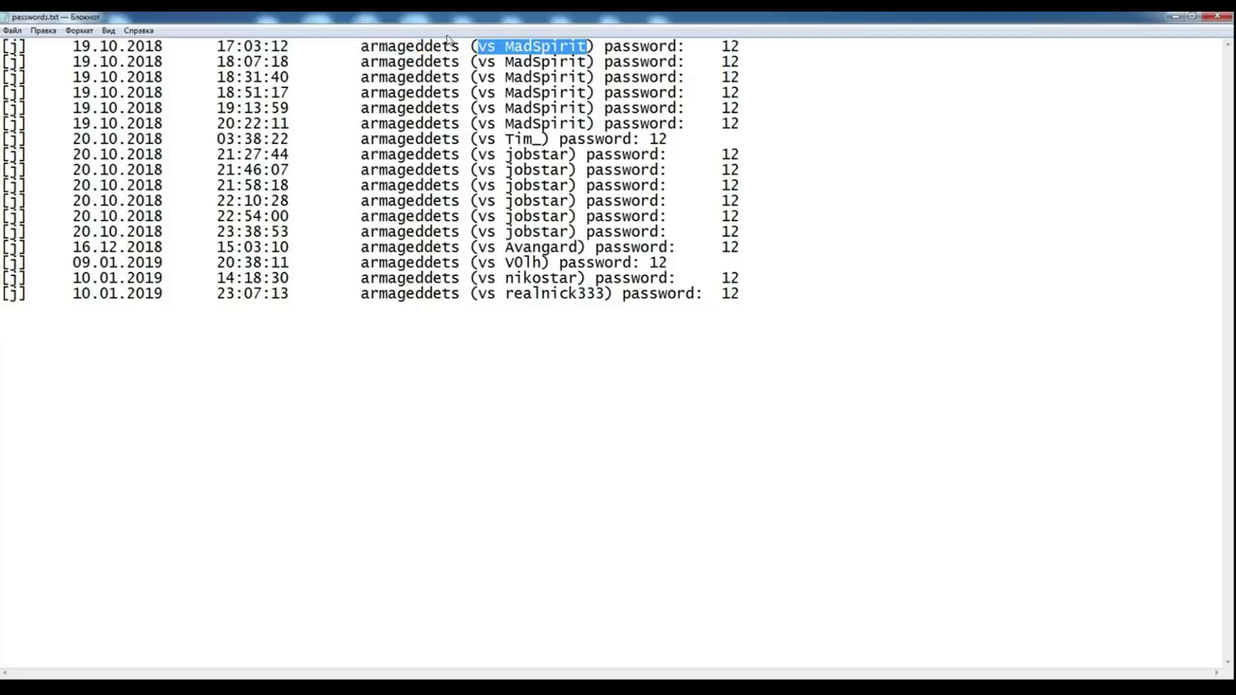
{"action": "left_click_drag", "start_coordinate": [753, 46], "coordinate": [723, 45]}
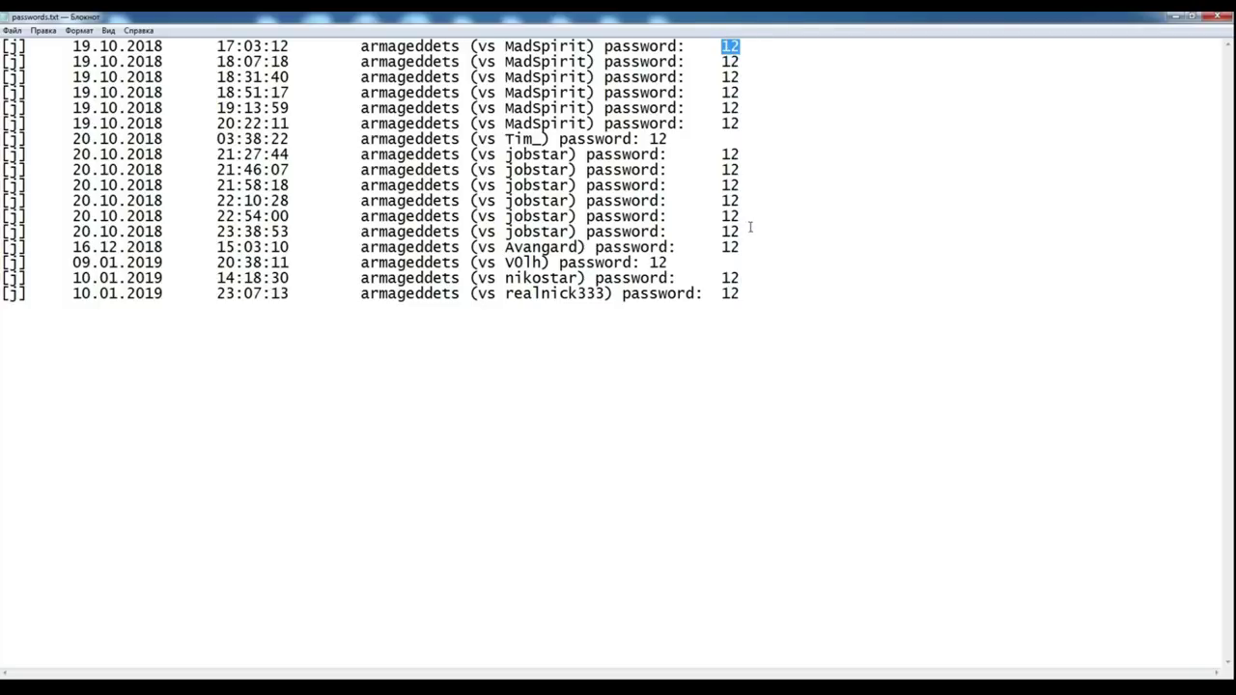
{"action": "left_click", "coordinate": [1215, 20]}
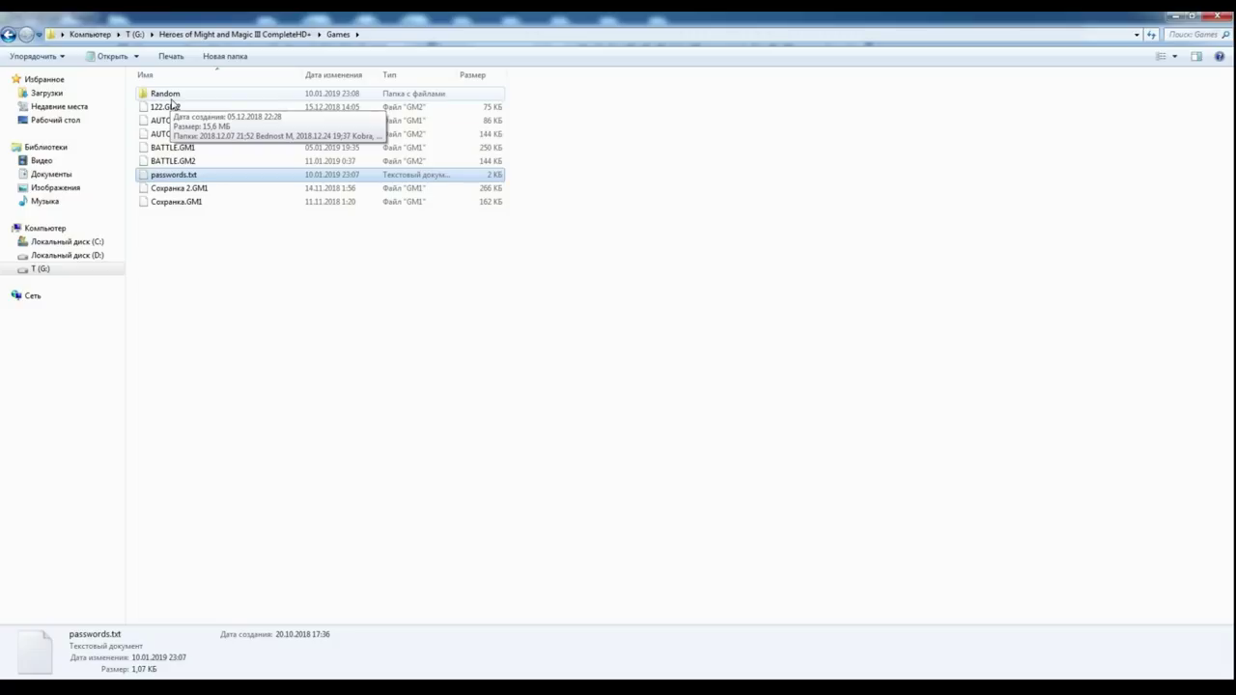
Look through the 2019.01.09 Skirmish saves in the last player folder under Random, pointing out 111.GM2 and 211.GM2, and return to Random
{"action": "double_click", "coordinate": [165, 95]}
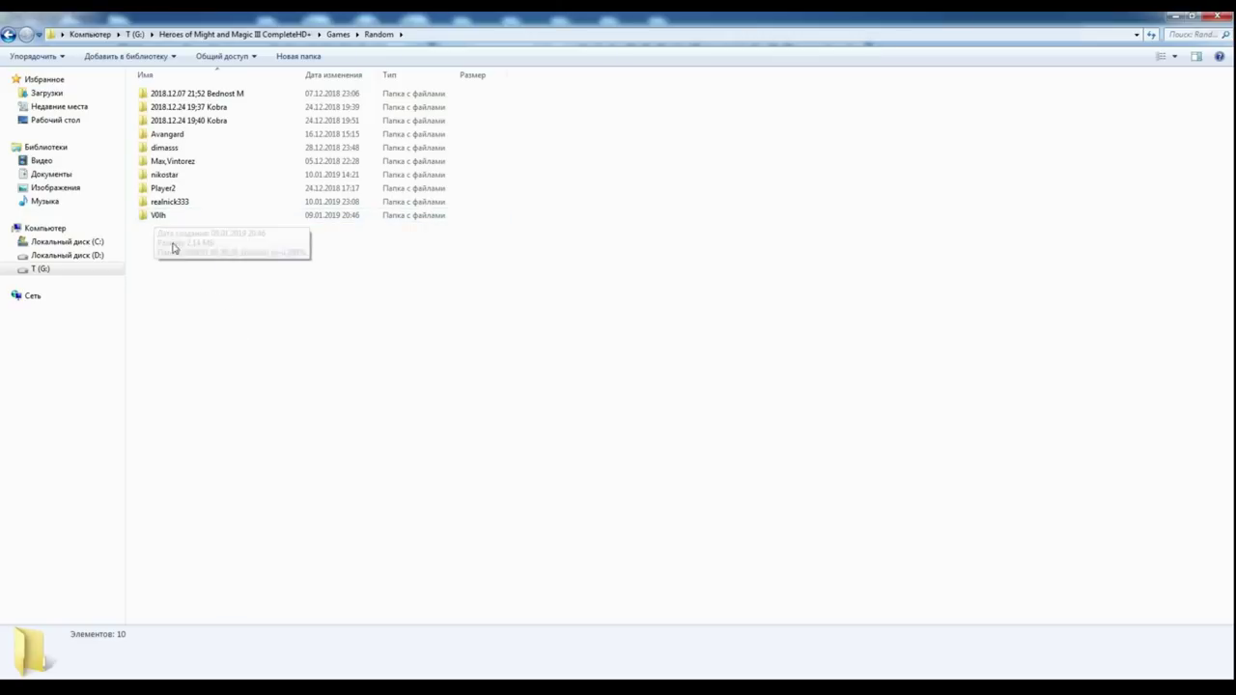
{"action": "double_click", "coordinate": [160, 217]}
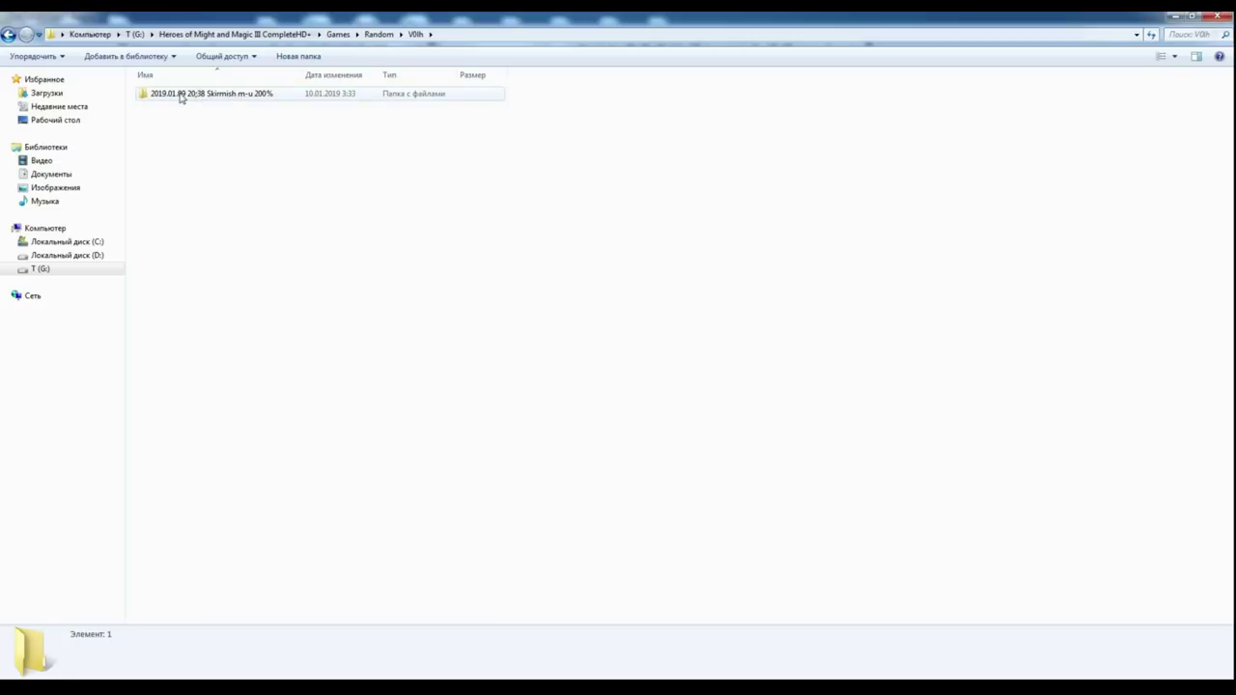
{"action": "left_click", "coordinate": [241, 103]}
{"action": "double_click", "coordinate": [242, 102]}
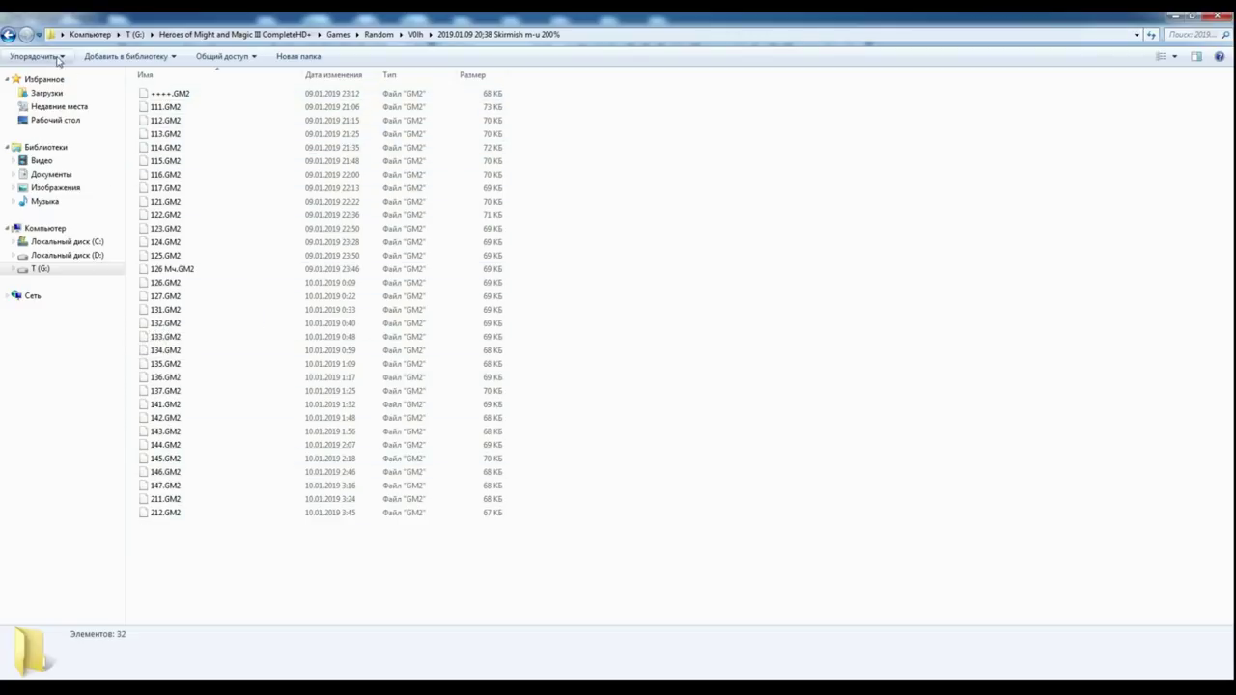
{"action": "left_click", "coordinate": [159, 111]}
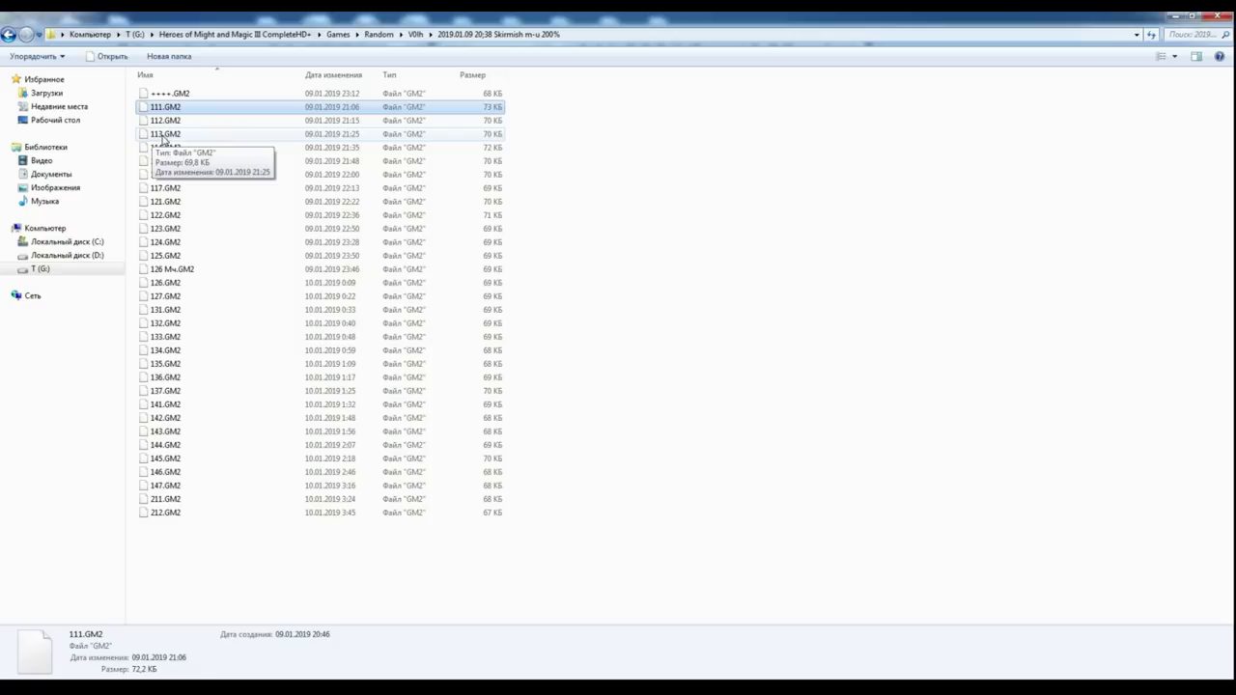
{"action": "left_click", "coordinate": [167, 502]}
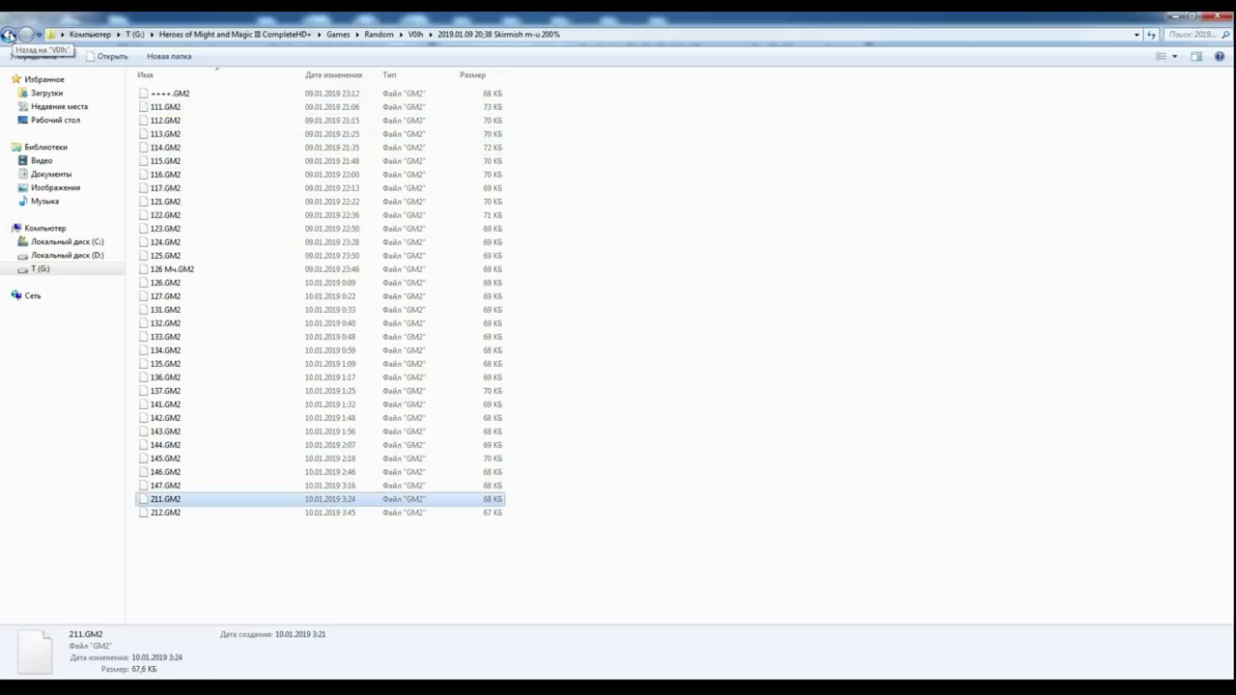
{"action": "left_click", "coordinate": [8, 36]}
{"action": "left_click", "coordinate": [7, 35]}
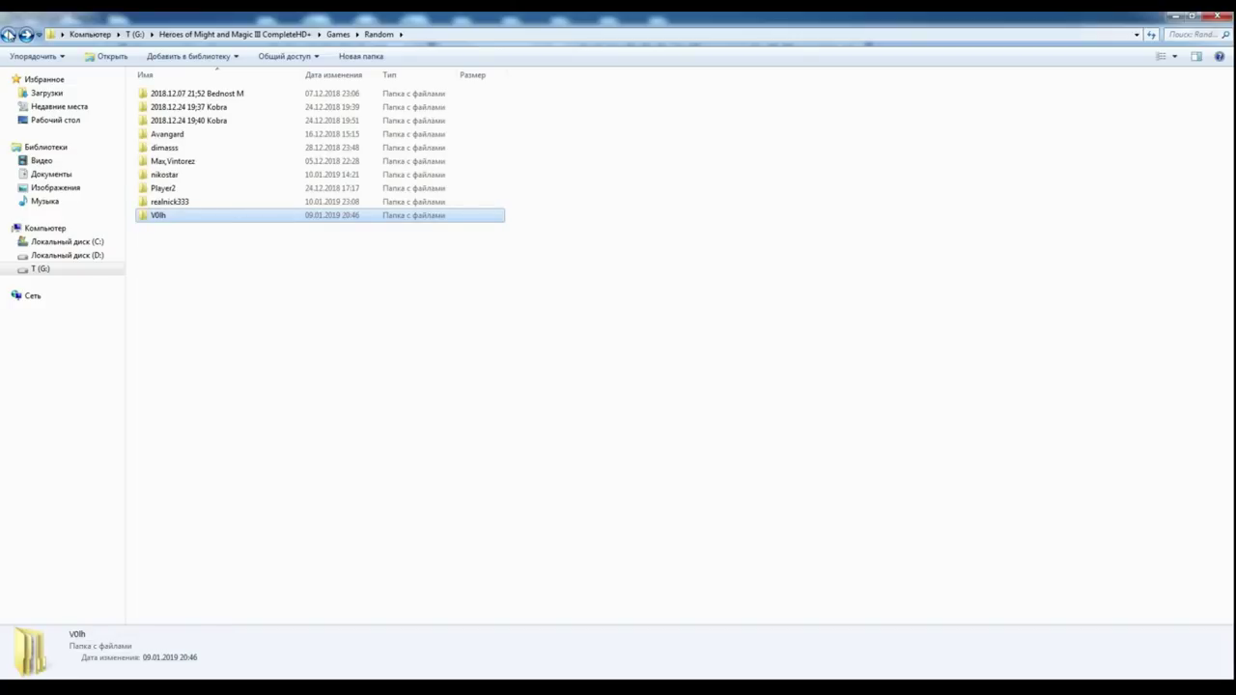
Revisit the last player folder's Skirmish m-u 200% saves and go back to the Games folder
{"action": "double_click", "coordinate": [164, 216]}
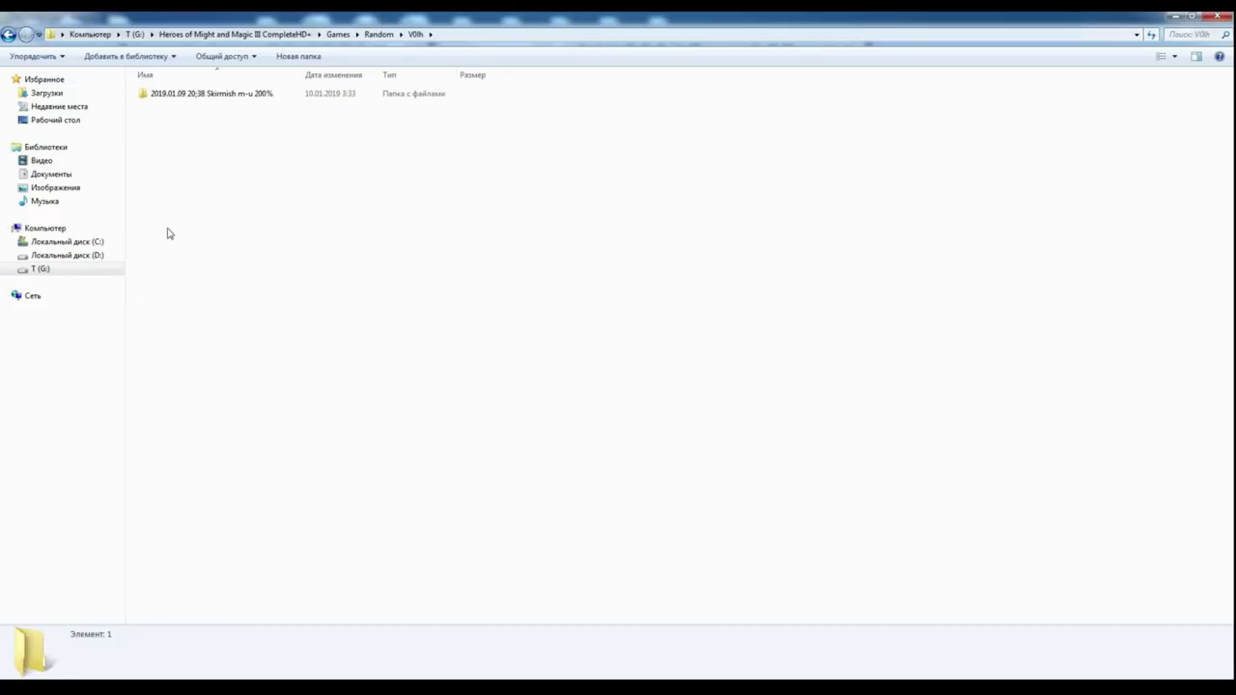
{"action": "double_click", "coordinate": [218, 93]}
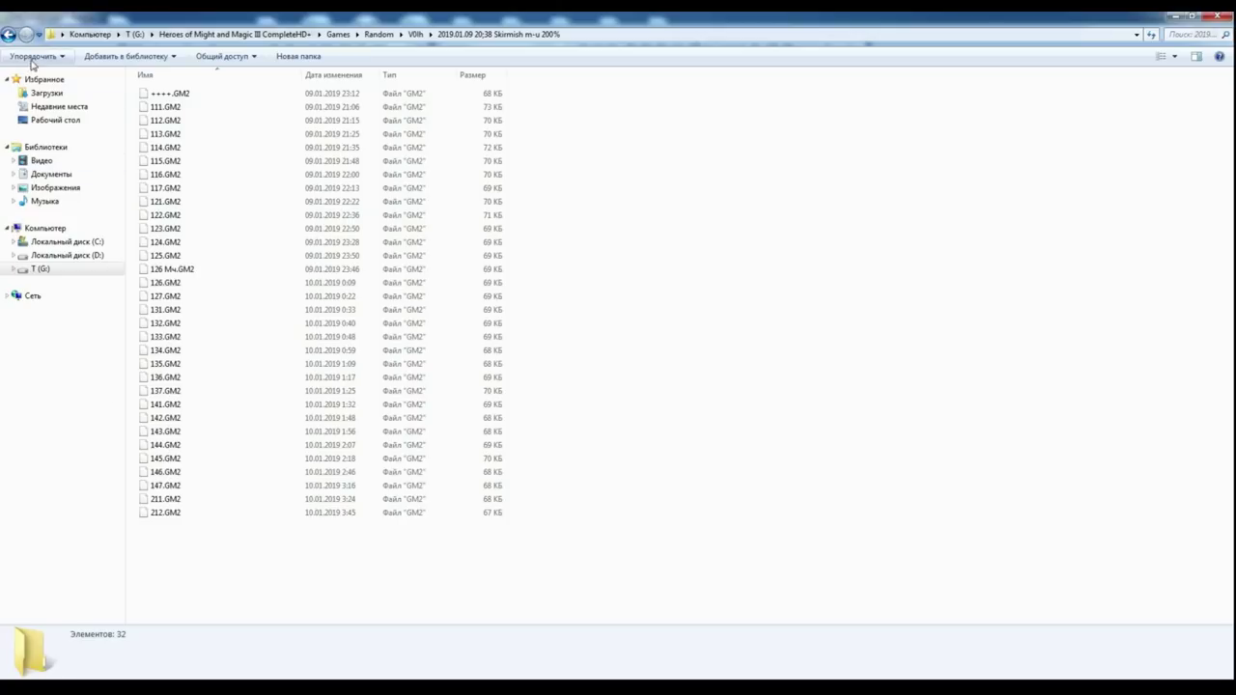
{"action": "left_click", "coordinate": [8, 35]}
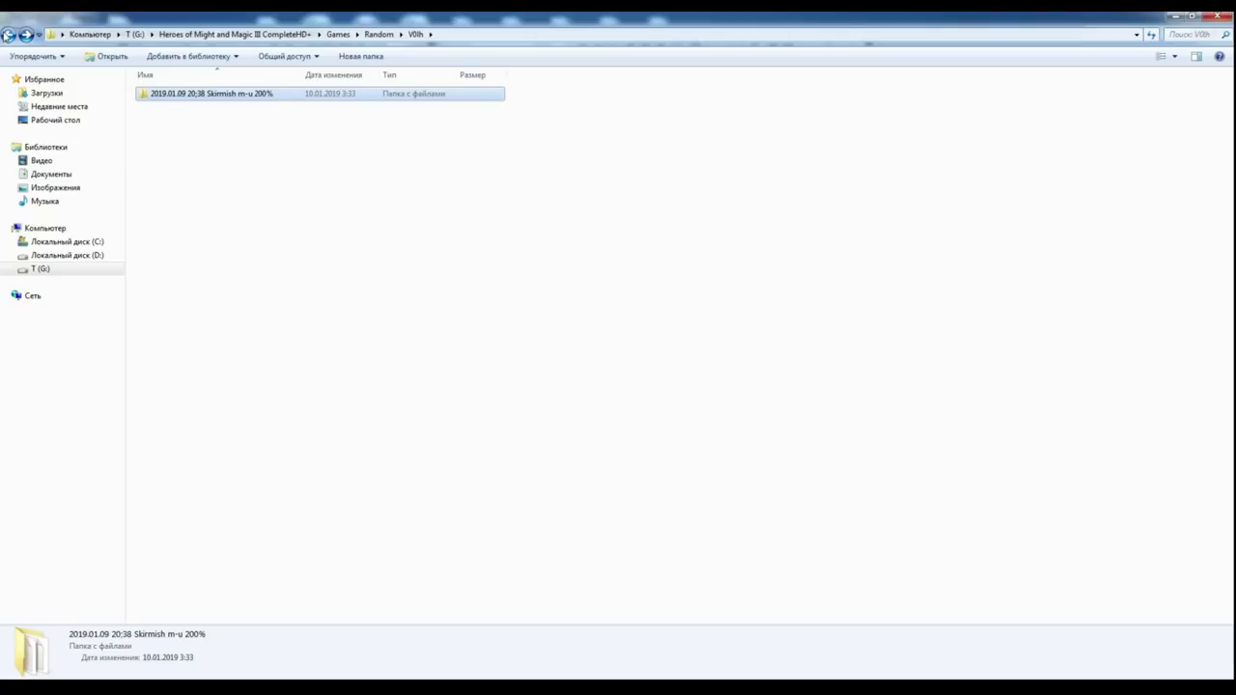
{"action": "left_click", "coordinate": [8, 34]}
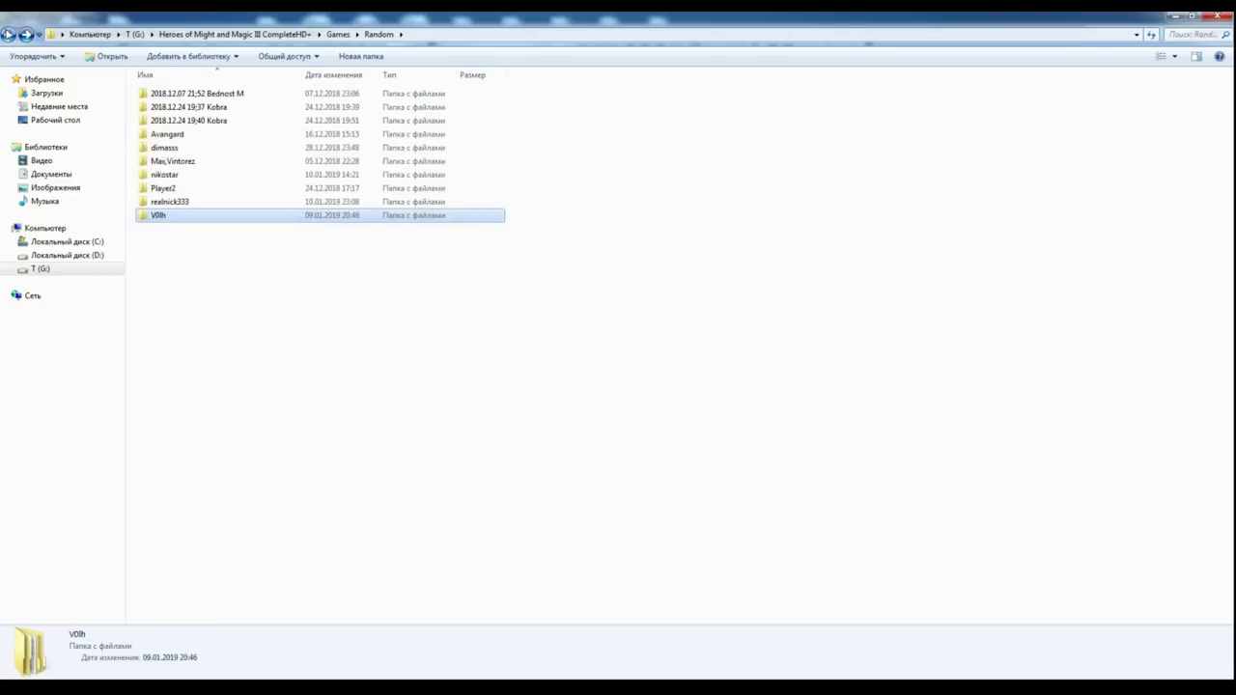
{"action": "left_click", "coordinate": [8, 35]}
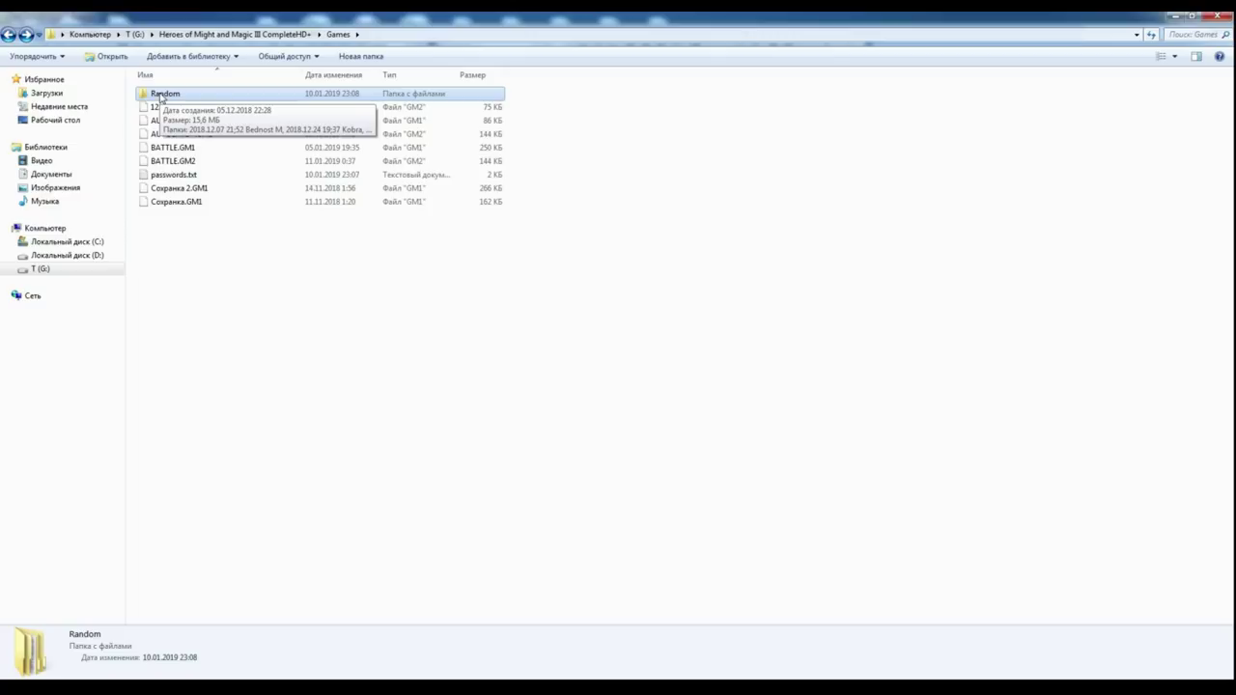
Go back to the main game folder, open Data, and point out video.vid and the four LOD archives
{"action": "left_click", "coordinate": [196, 231]}
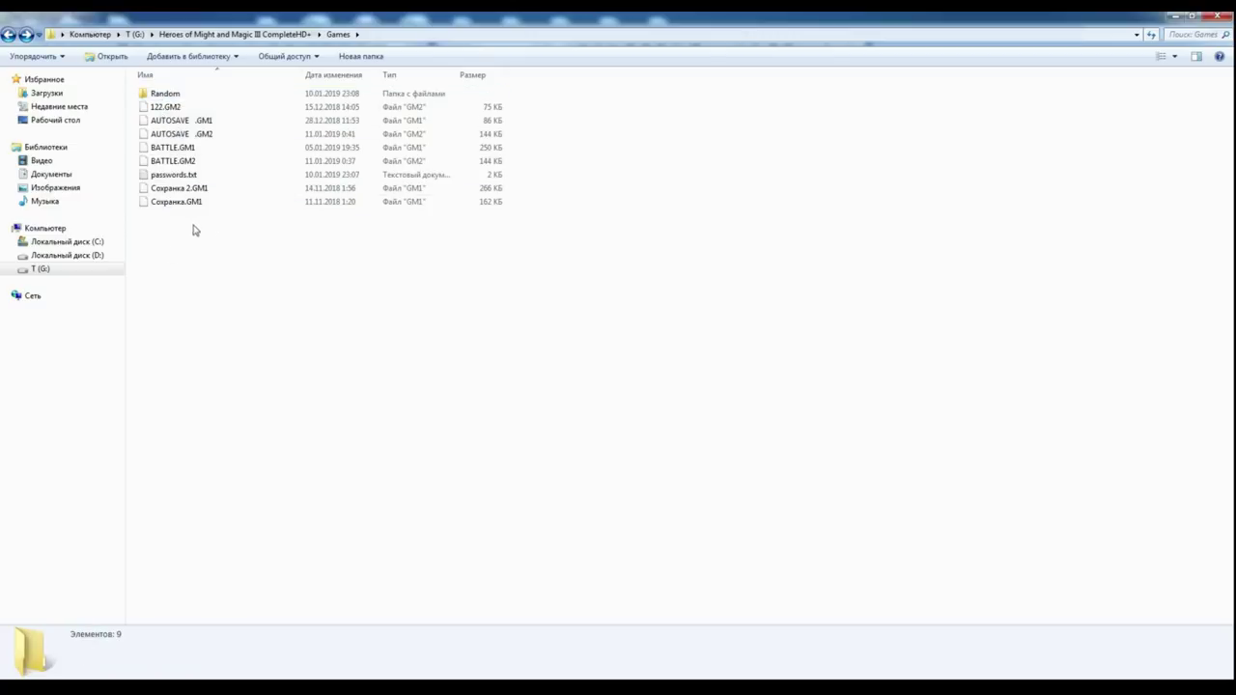
{"action": "left_click", "coordinate": [7, 34]}
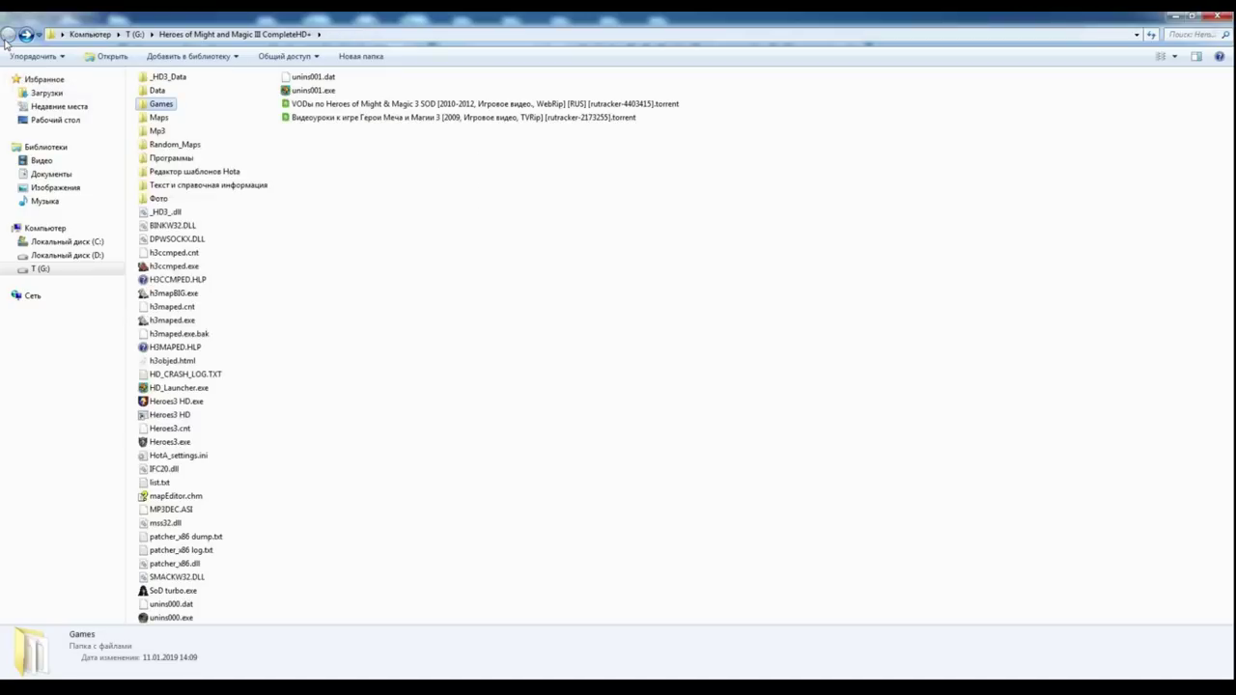
{"action": "double_click", "coordinate": [160, 92]}
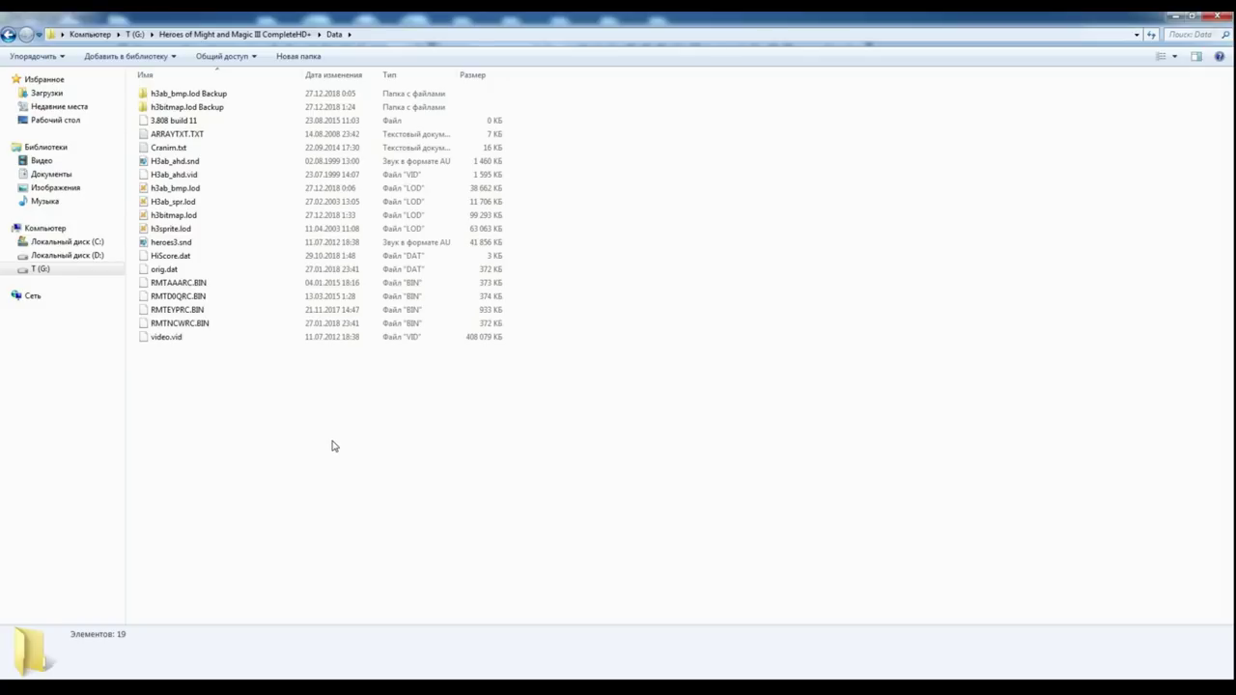
{"action": "left_click", "coordinate": [170, 338]}
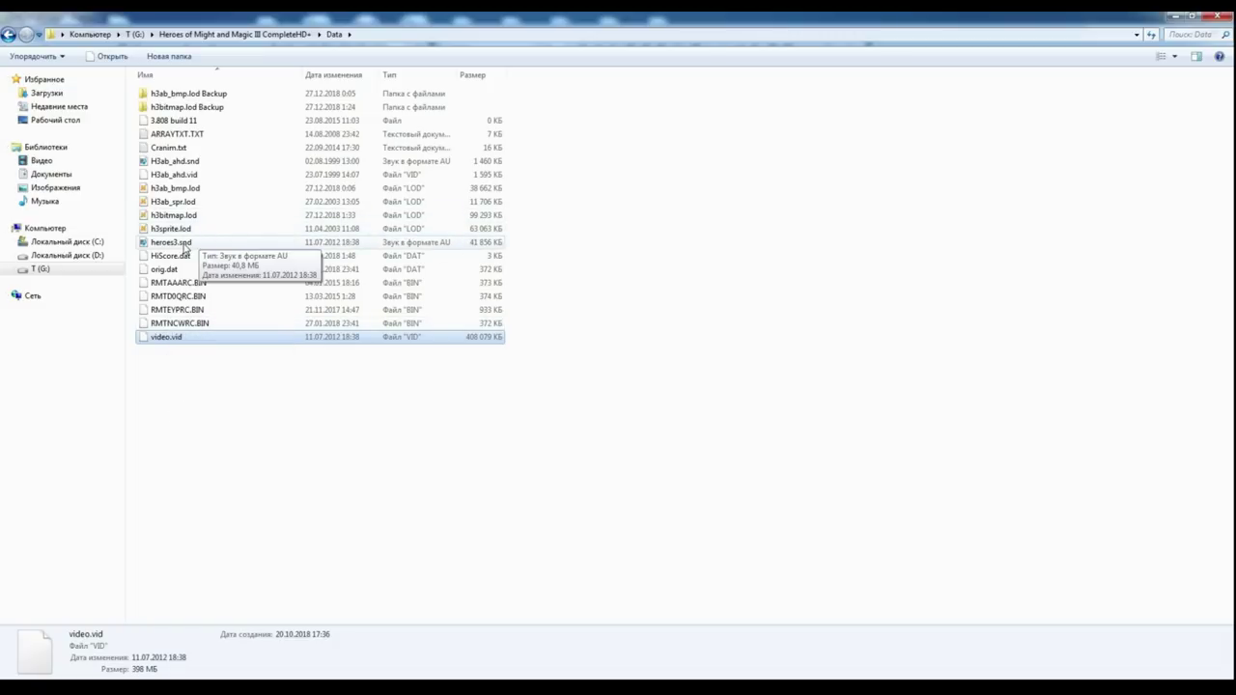
{"action": "left_click_drag", "start_coordinate": [132, 182], "coordinate": [175, 237]}
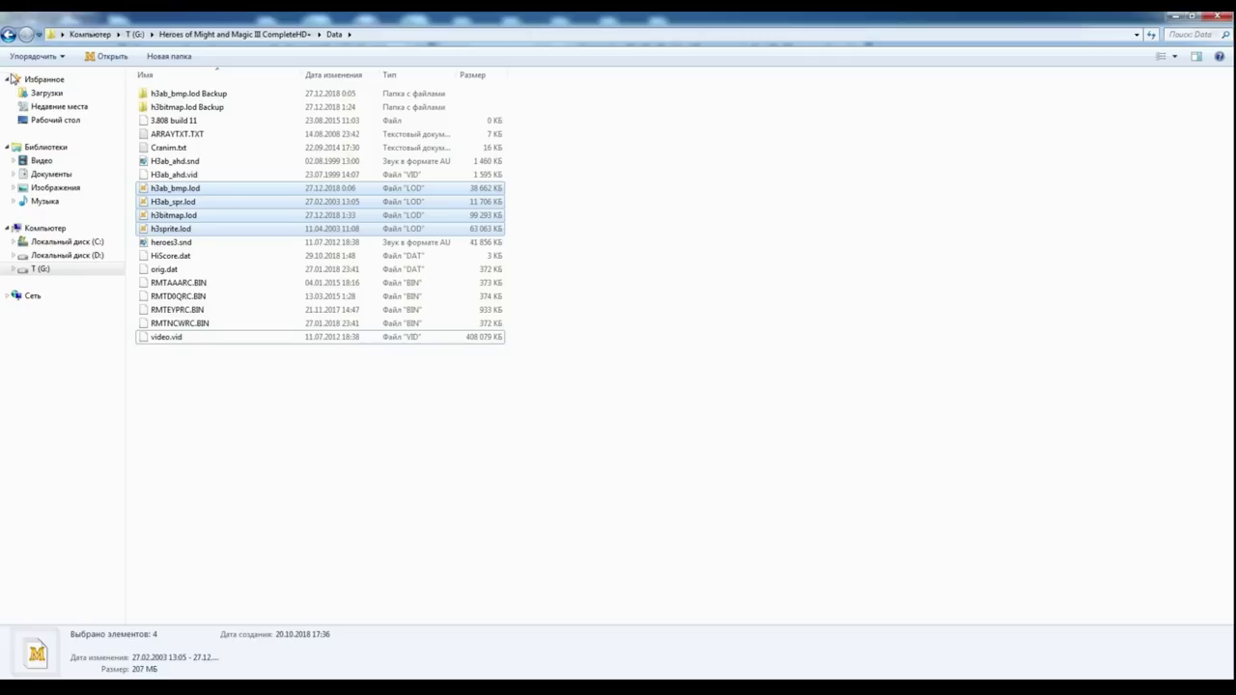
Return to the main game folder and reopen the Data folder
{"action": "left_click", "coordinate": [8, 35]}
{"action": "left_click", "coordinate": [172, 159]}
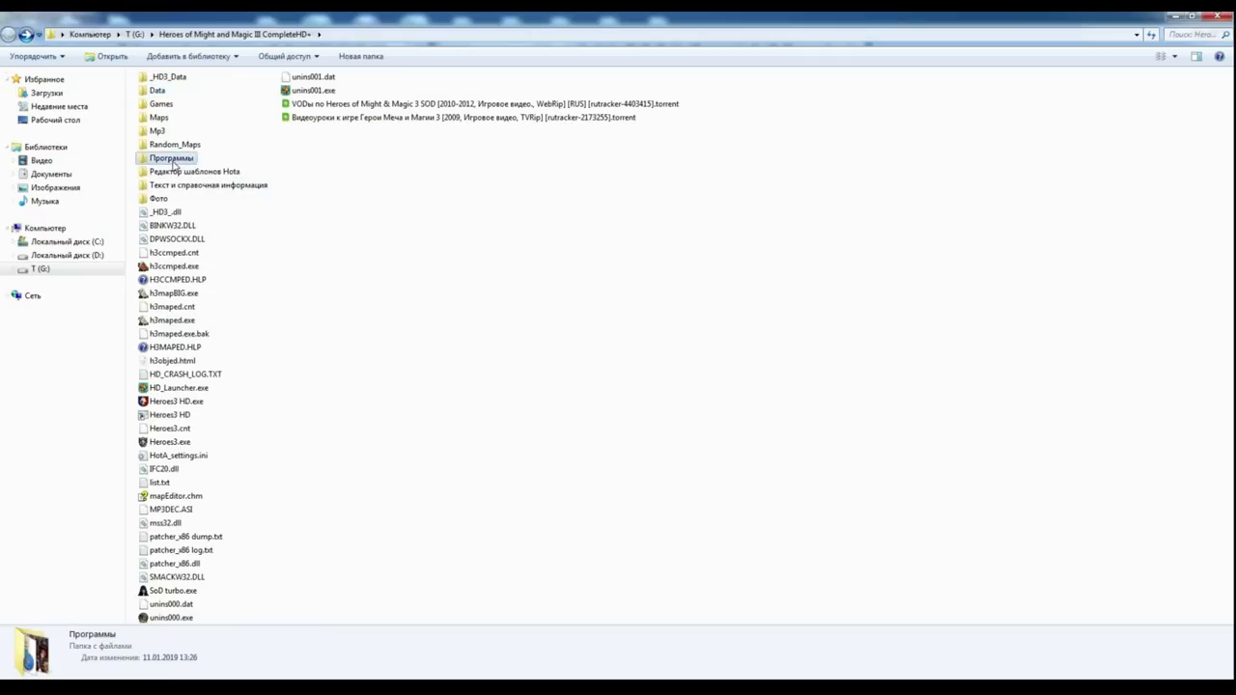
{"action": "left_click", "coordinate": [154, 92]}
{"action": "double_click", "coordinate": [154, 92]}
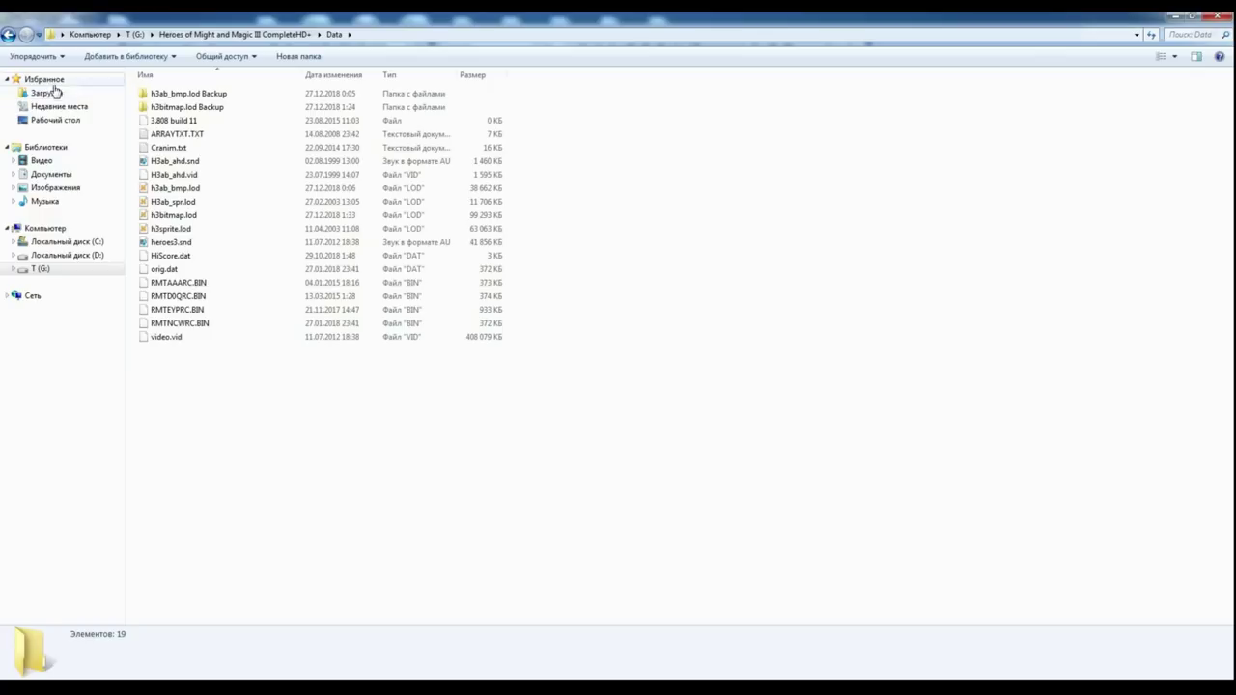
Open ARRAYTXT.TXT from the Data folder full-screen and close it
{"action": "double_click", "coordinate": [178, 136]}
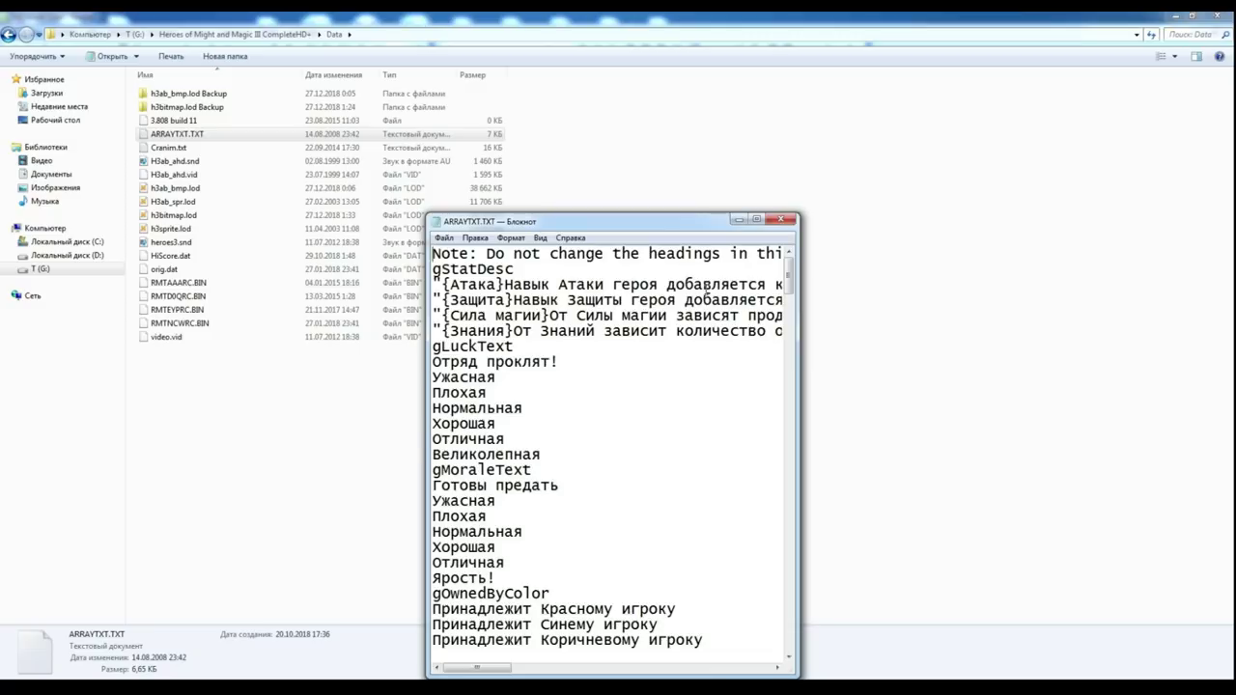
{"action": "left_click", "coordinate": [756, 219]}
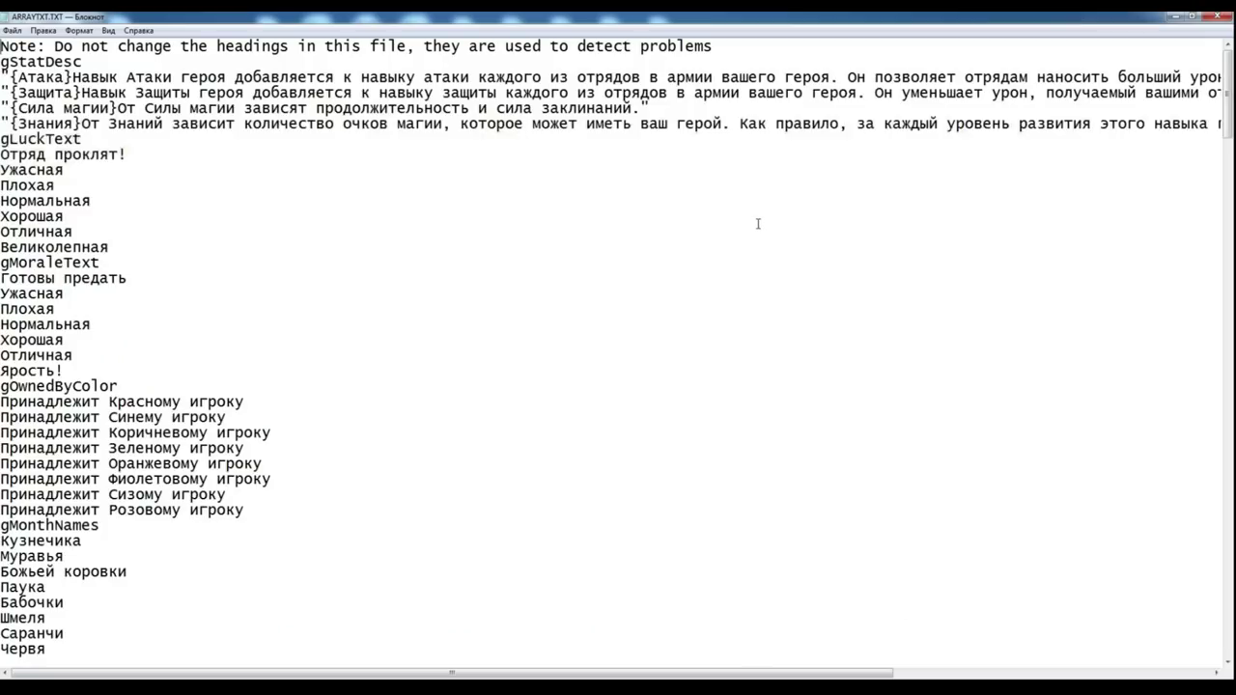
{"action": "left_click", "coordinate": [1219, 16]}
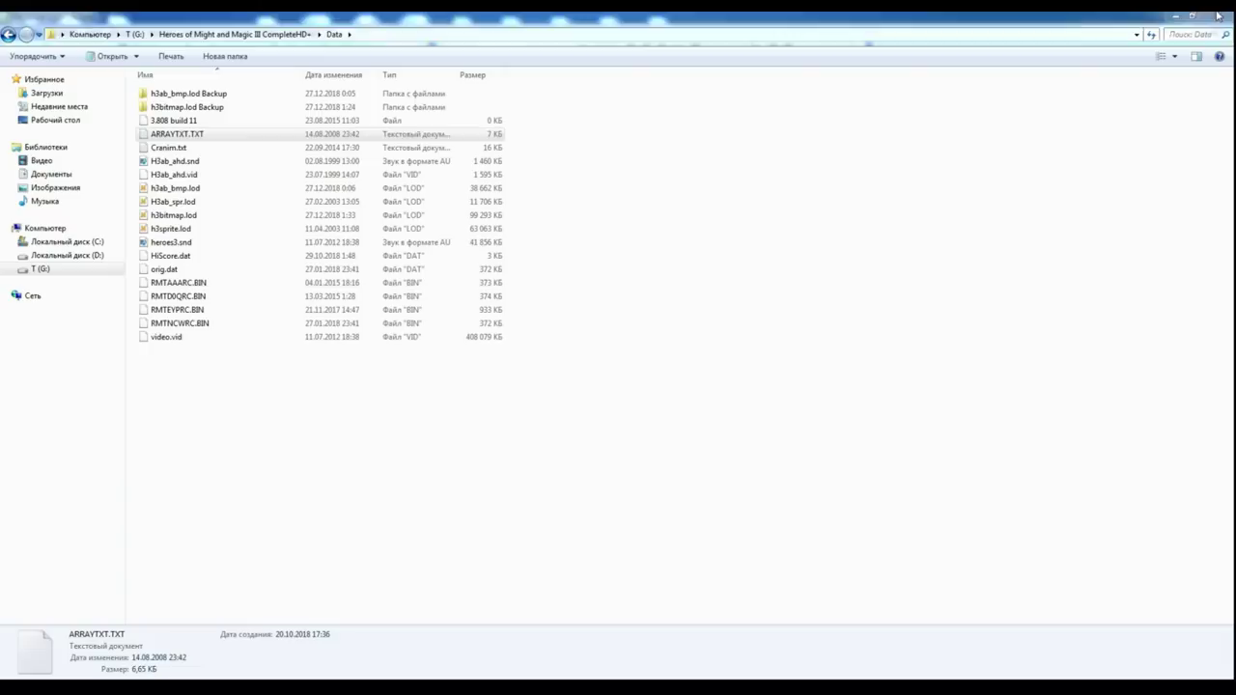
{"action": "left_click", "coordinate": [187, 396]}
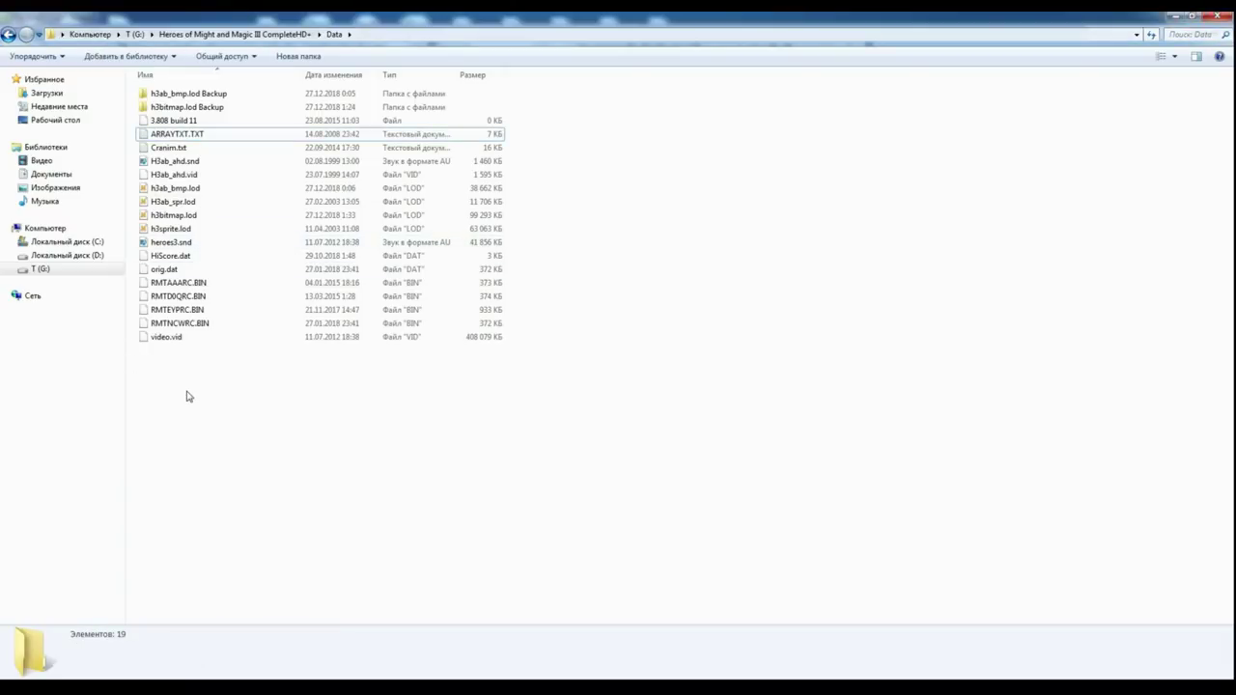
Open _HD3_Data from the main game folder, look at the language files in Lang, and return to _HD3_Data
{"action": "left_click", "coordinate": [7, 35]}
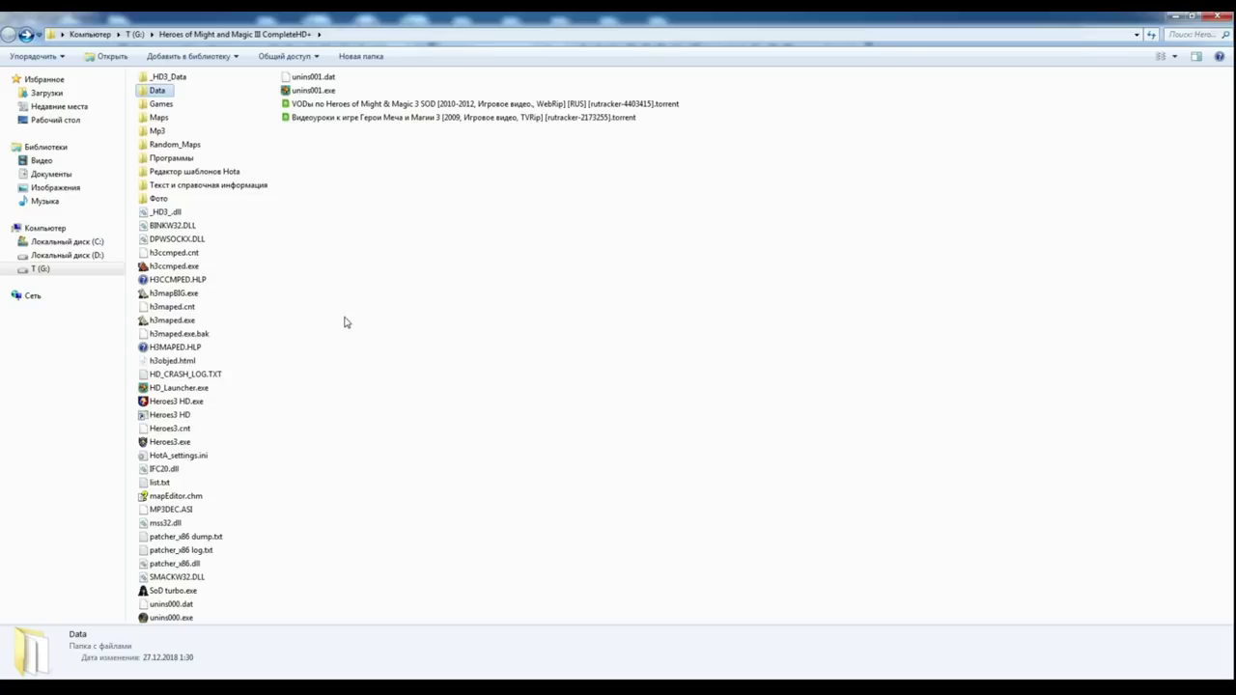
{"action": "double_click", "coordinate": [177, 77]}
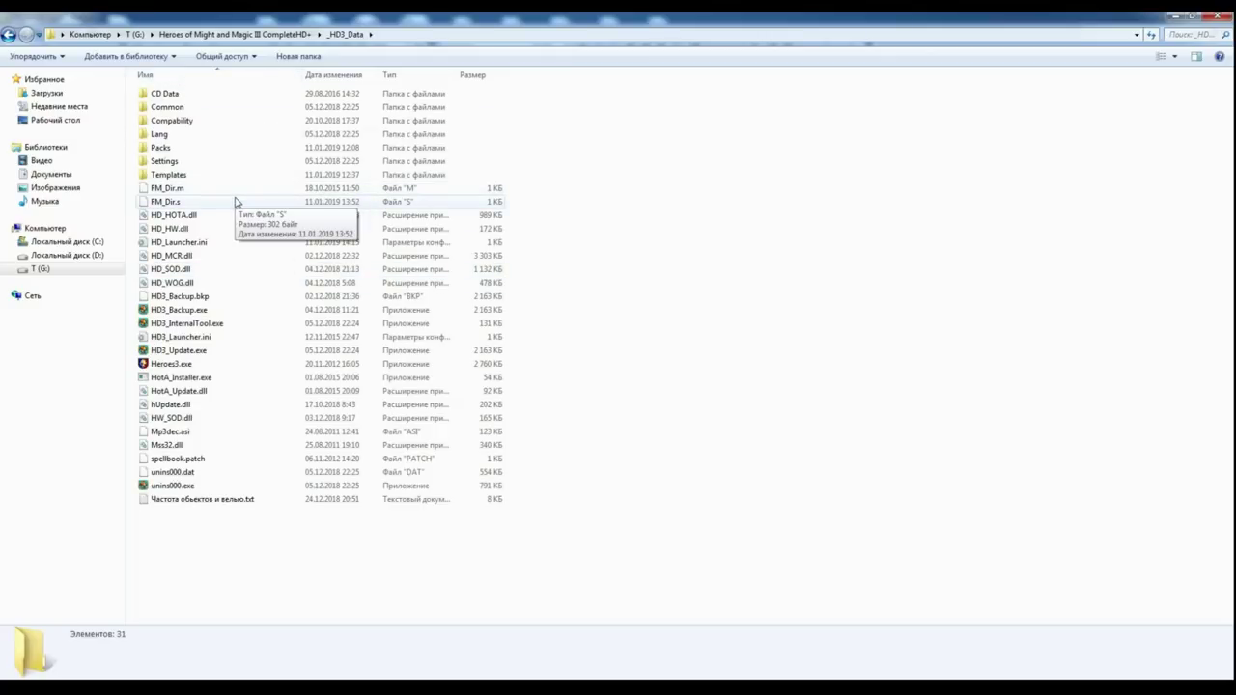
{"action": "double_click", "coordinate": [178, 132]}
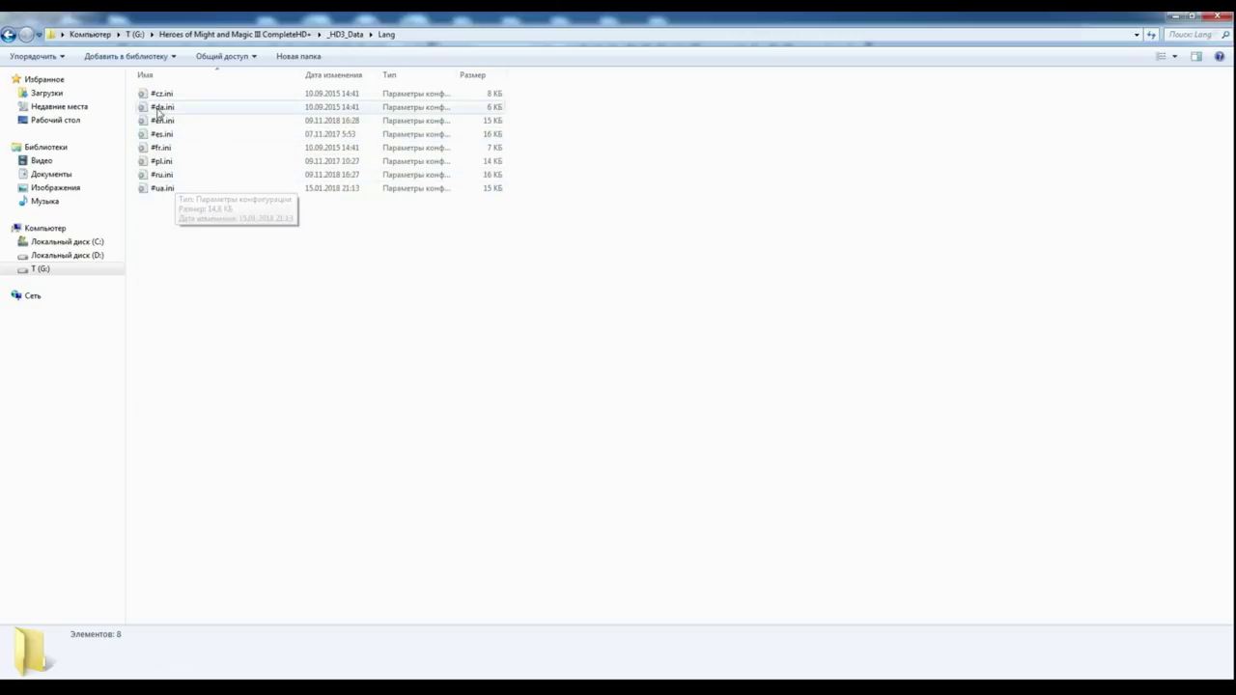
{"action": "left_click", "coordinate": [10, 34]}
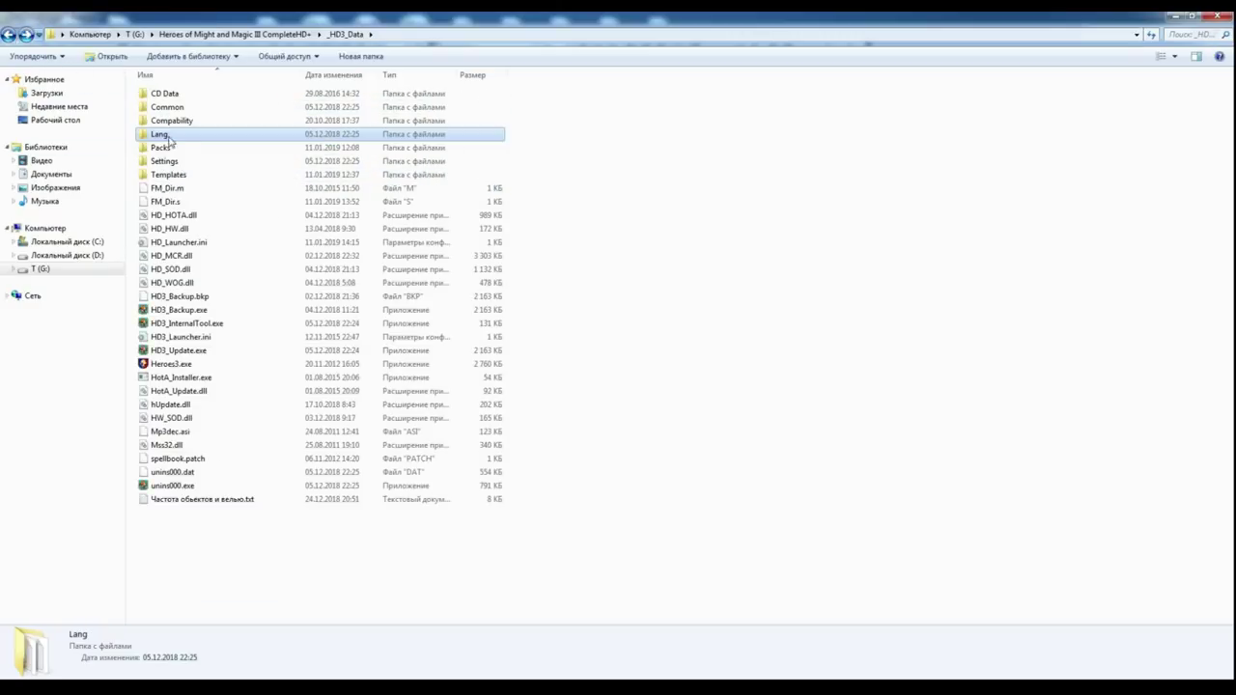
Open the Packs folder, look at the contents of SuperPack_Rus 1.5, and return to Packs
{"action": "left_click", "coordinate": [162, 149]}
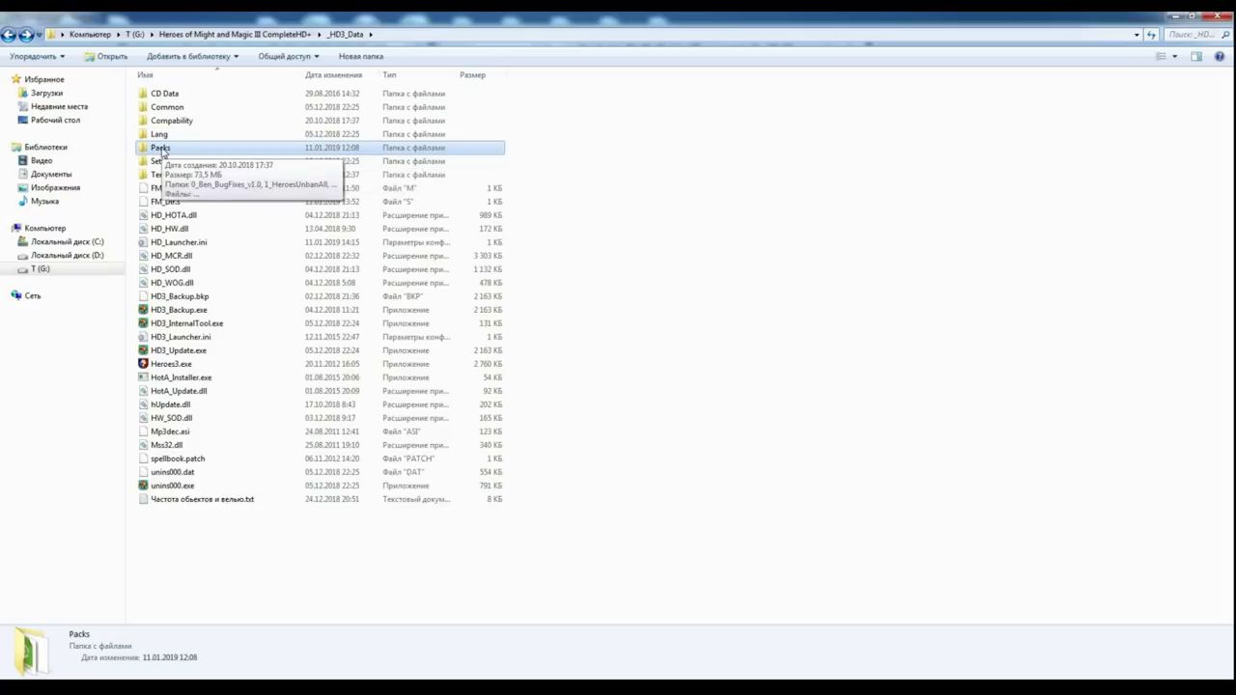
{"action": "double_click", "coordinate": [161, 149]}
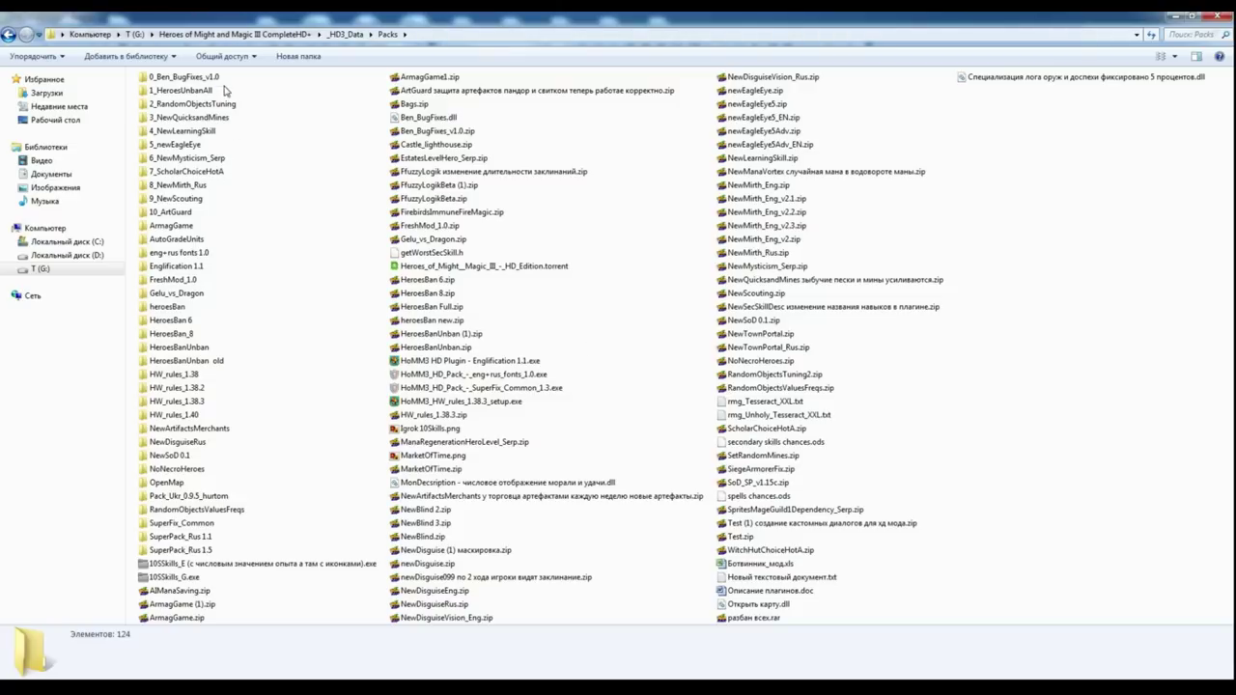
{"action": "double_click", "coordinate": [191, 554]}
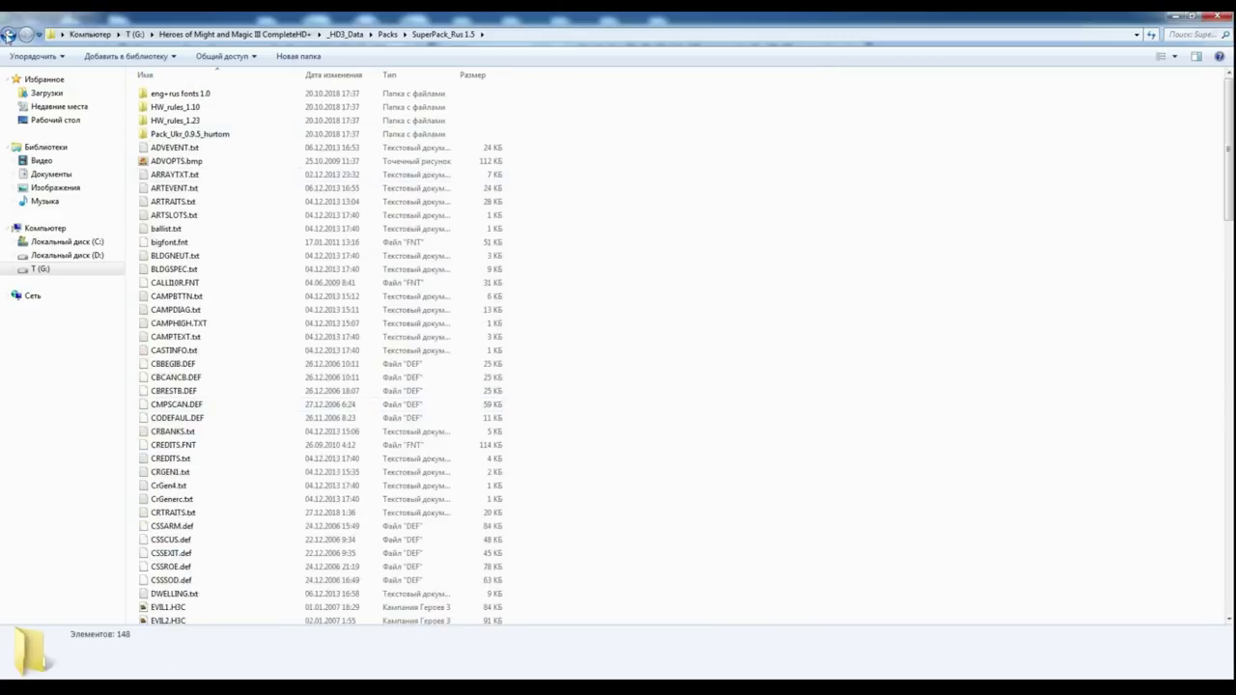
{"action": "left_click", "coordinate": [6, 36]}
Inspect the HW_rules_1.38.2 and Englification 1.1 packs, pointing out HD_HW.dll in the former, and return to _HD3_Data
{"action": "left_click", "coordinate": [166, 389]}
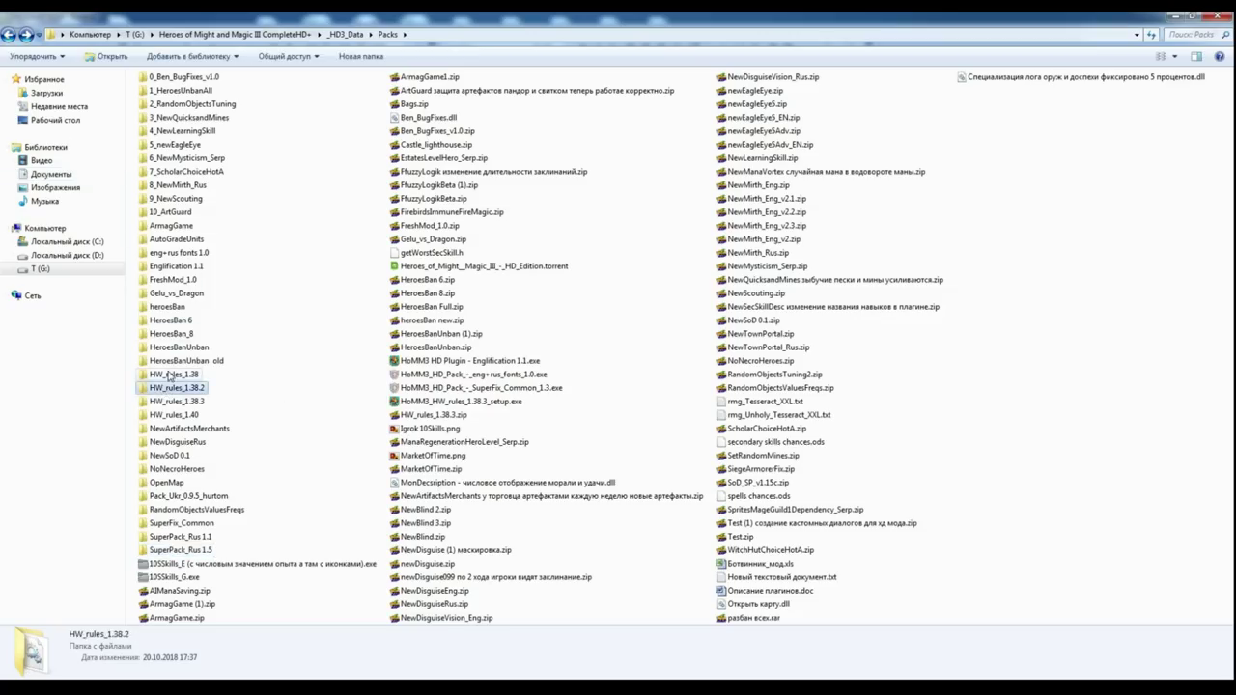
{"action": "double_click", "coordinate": [174, 388]}
{"action": "left_click", "coordinate": [170, 108]}
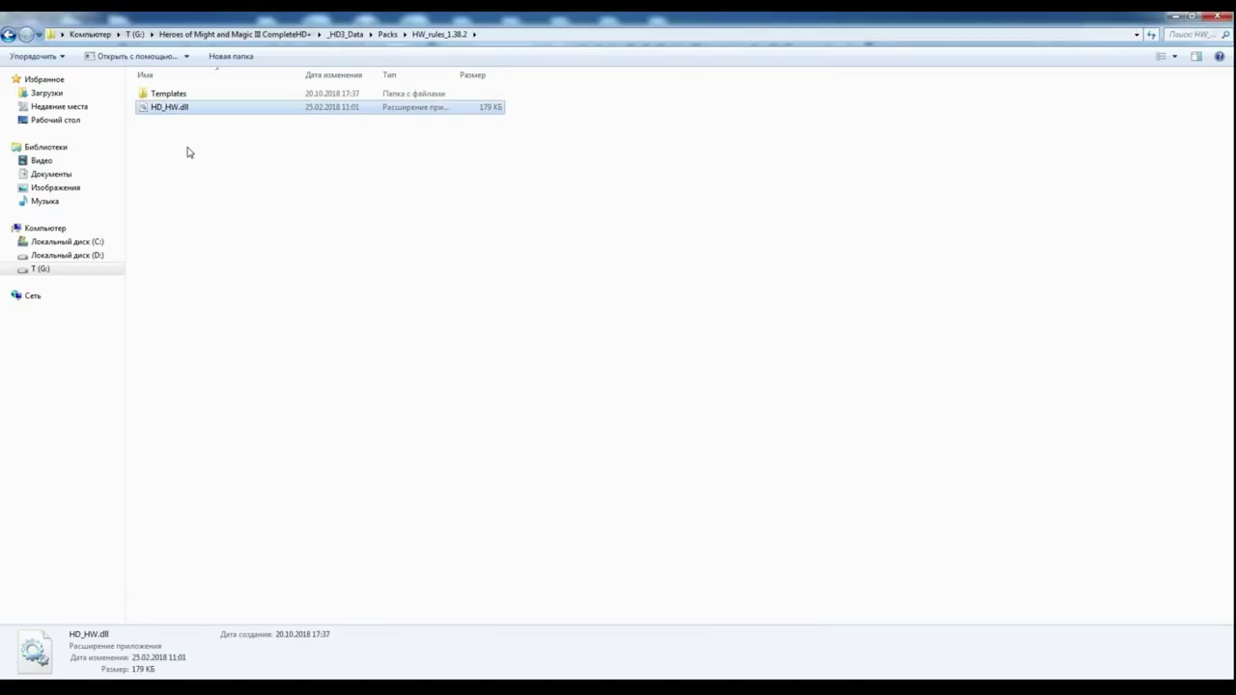
{"action": "left_click", "coordinate": [7, 35]}
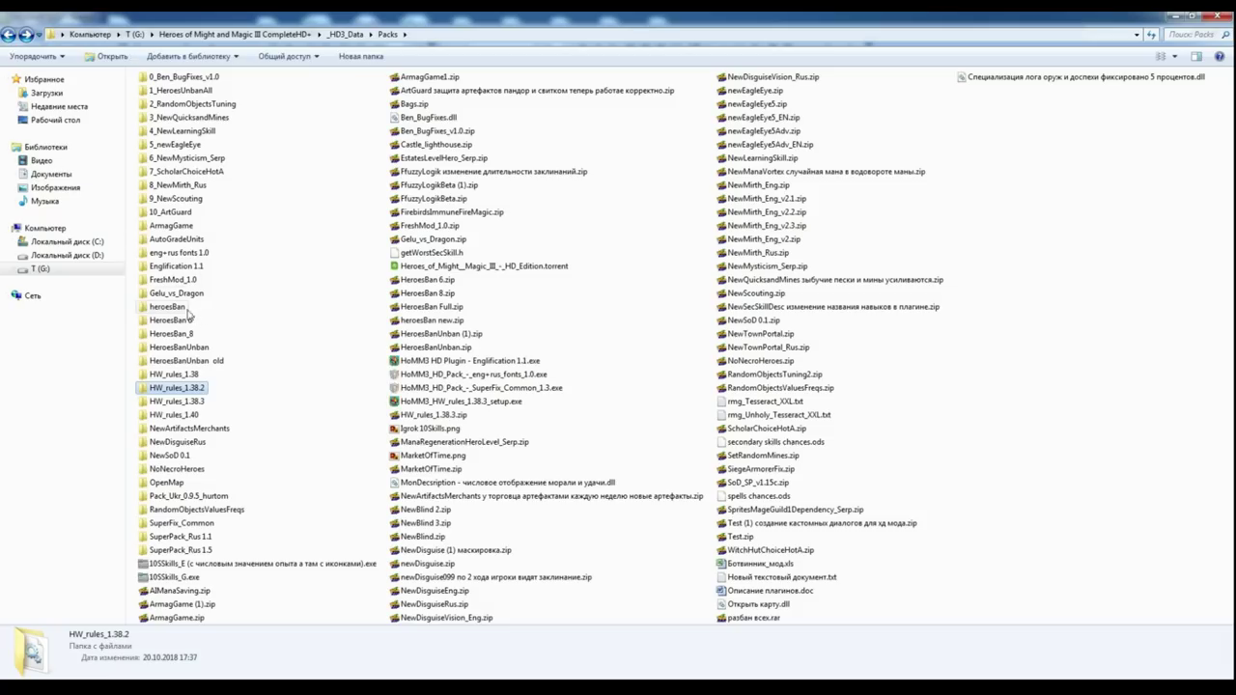
{"action": "double_click", "coordinate": [174, 265]}
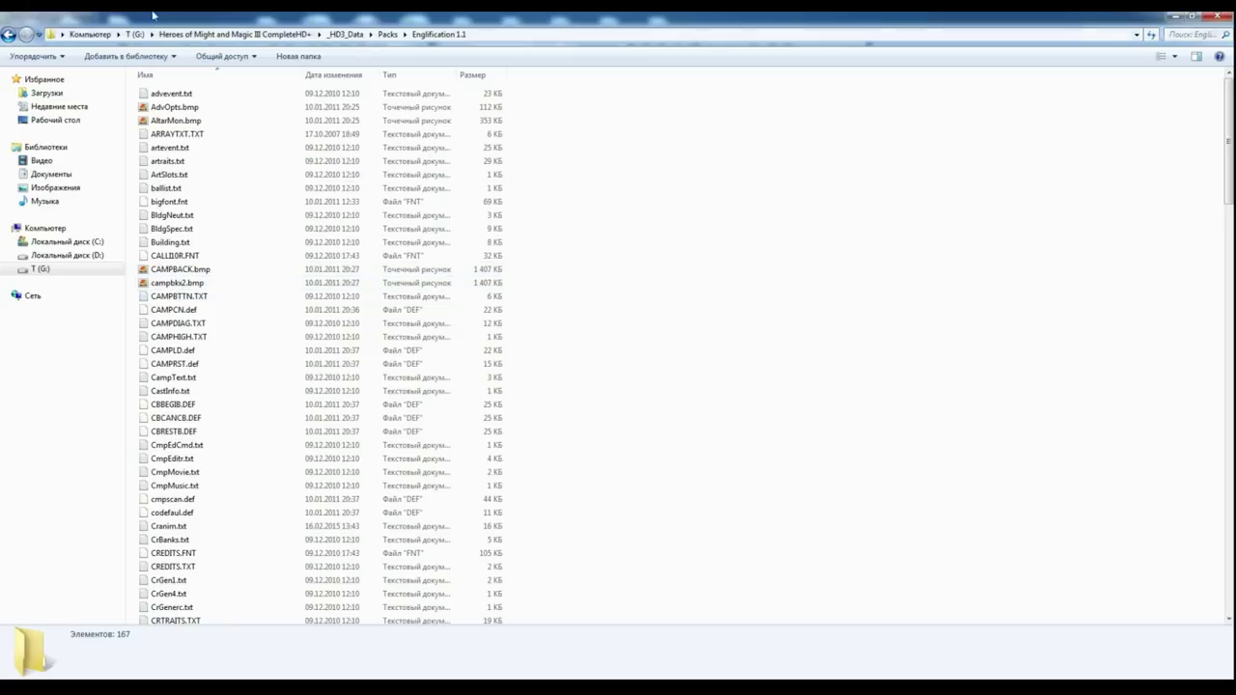
{"action": "left_click", "coordinate": [7, 36]}
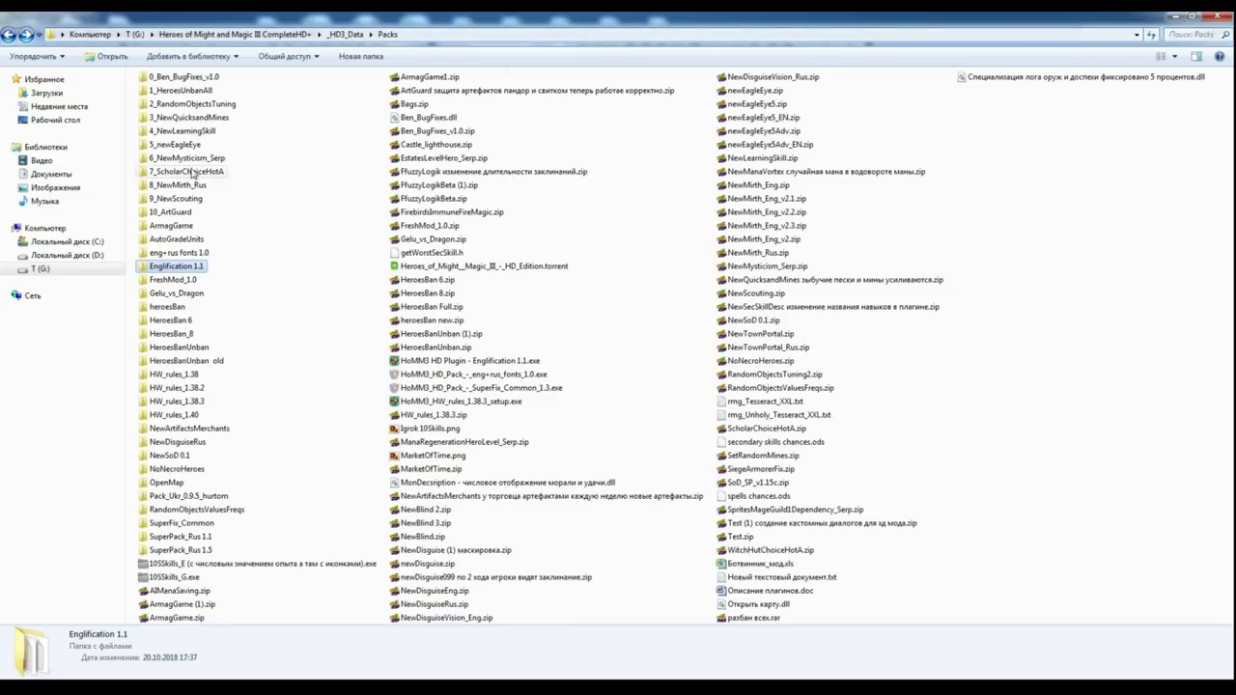
{"action": "left_click", "coordinate": [307, 397]}
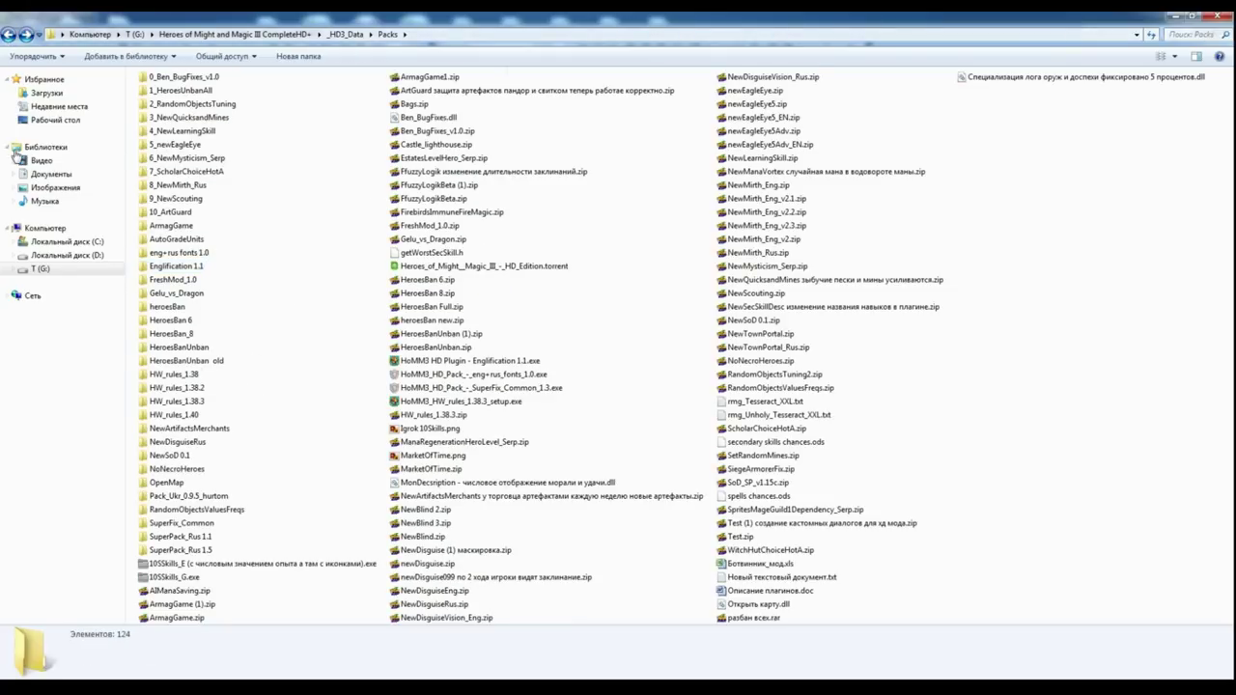
{"action": "left_click", "coordinate": [10, 35]}
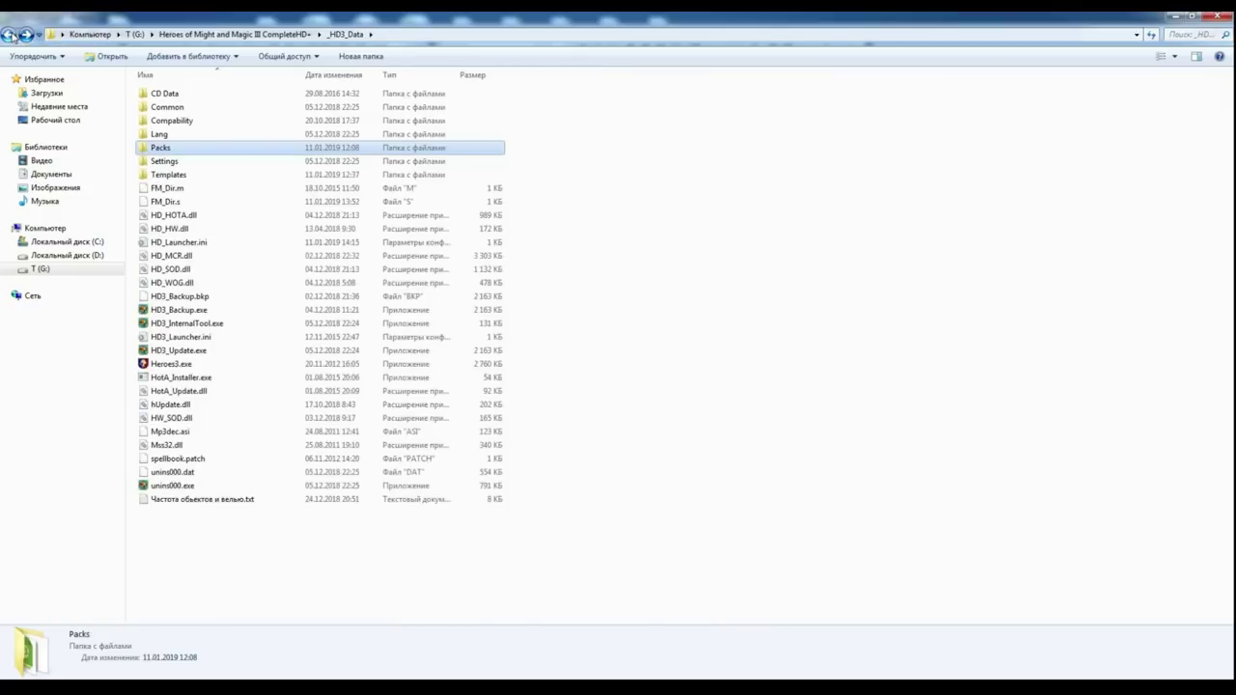
Open the tournament templates folder "! Шаблоны для турнира" inside Templates, and view and close the Bednost.jpg scheme
{"action": "left_click", "coordinate": [170, 177]}
{"action": "double_click", "coordinate": [170, 177]}
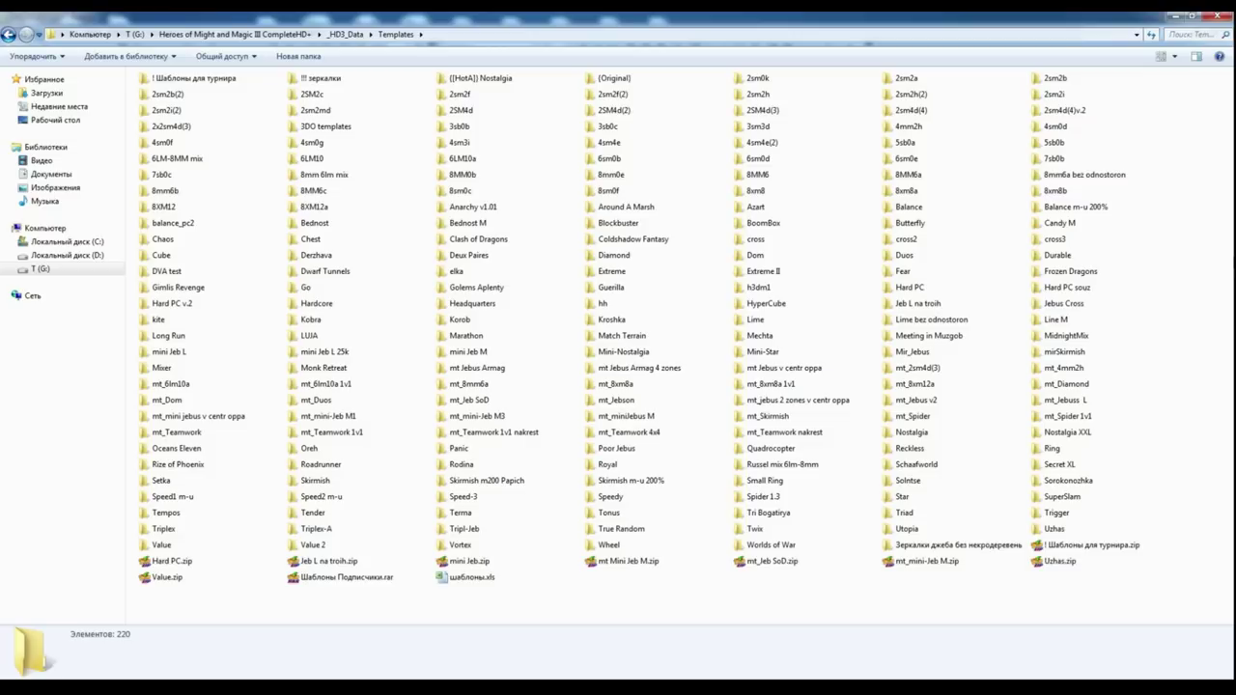
{"action": "double_click", "coordinate": [196, 80]}
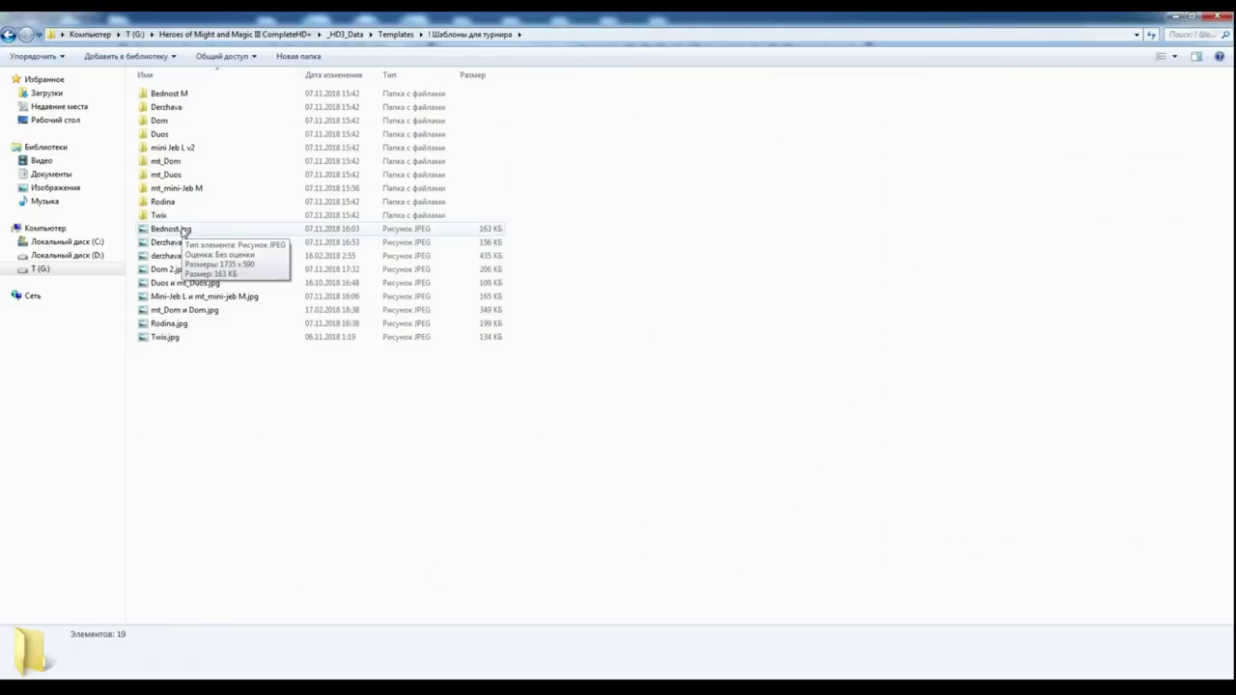
{"action": "double_click", "coordinate": [172, 229]}
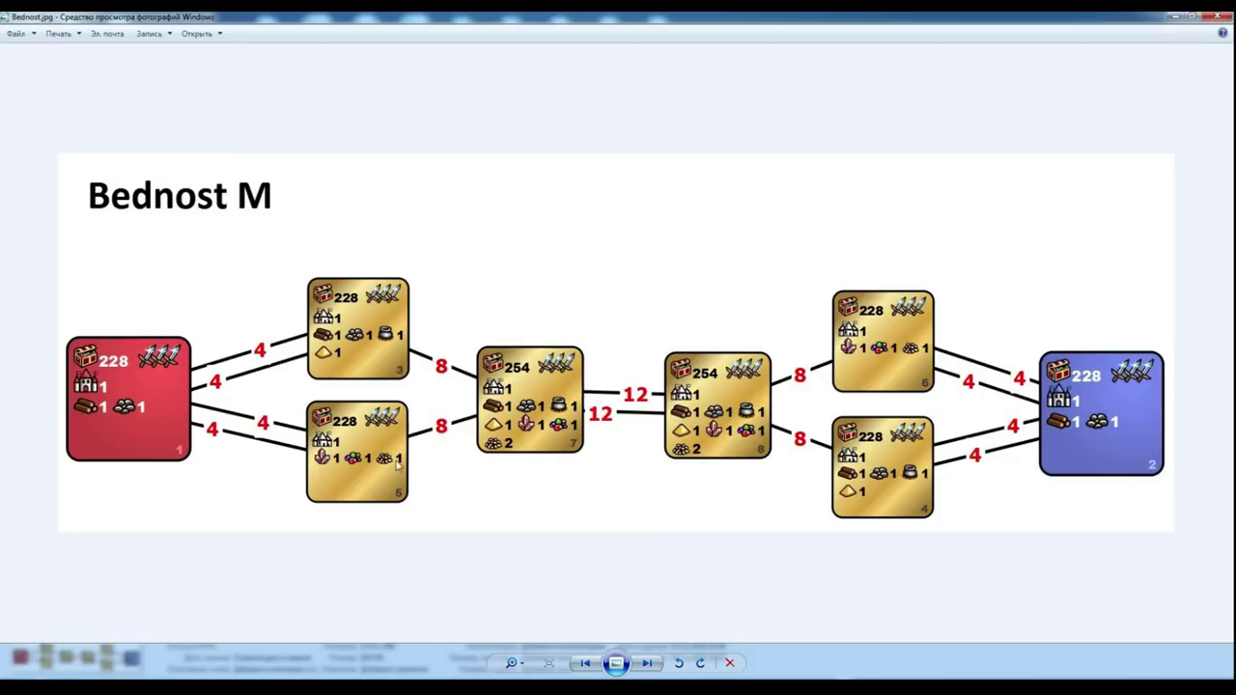
{"action": "left_click", "coordinate": [1217, 17]}
View the template schemes Twix.jpg, Rodina.jpg, and Duos и mt_Duos.jpg in turn, closing each one
{"action": "double_click", "coordinate": [164, 338]}
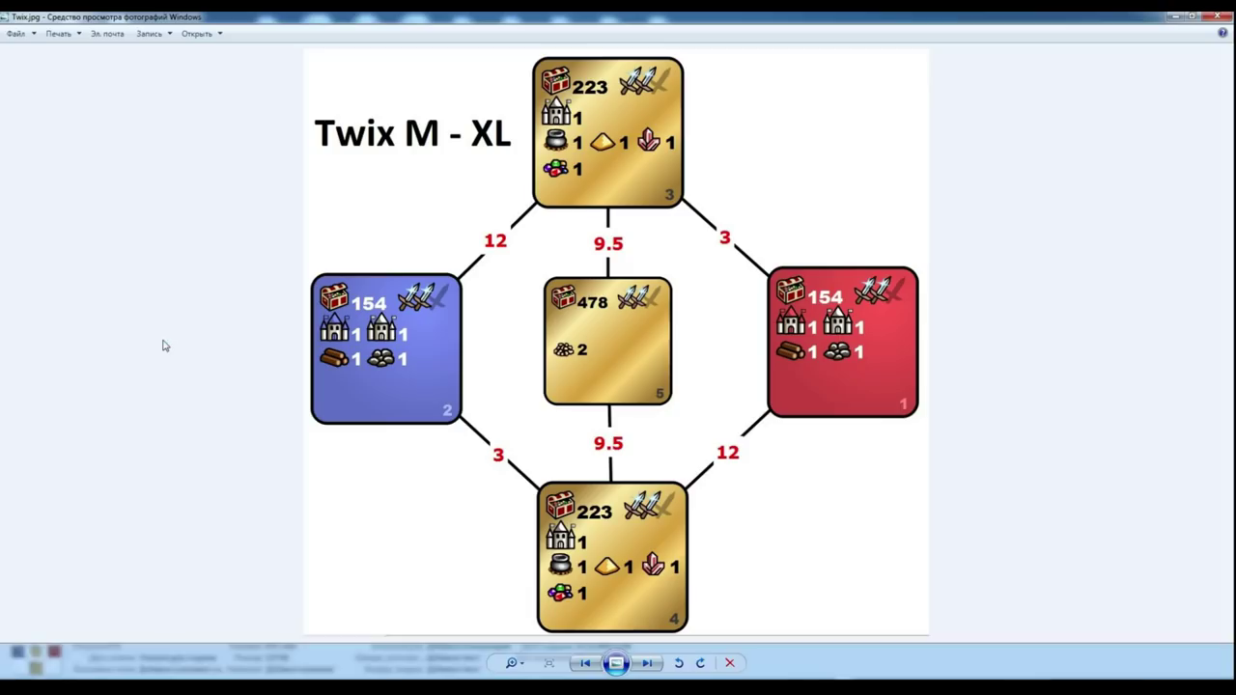
{"action": "left_click", "coordinate": [1217, 16]}
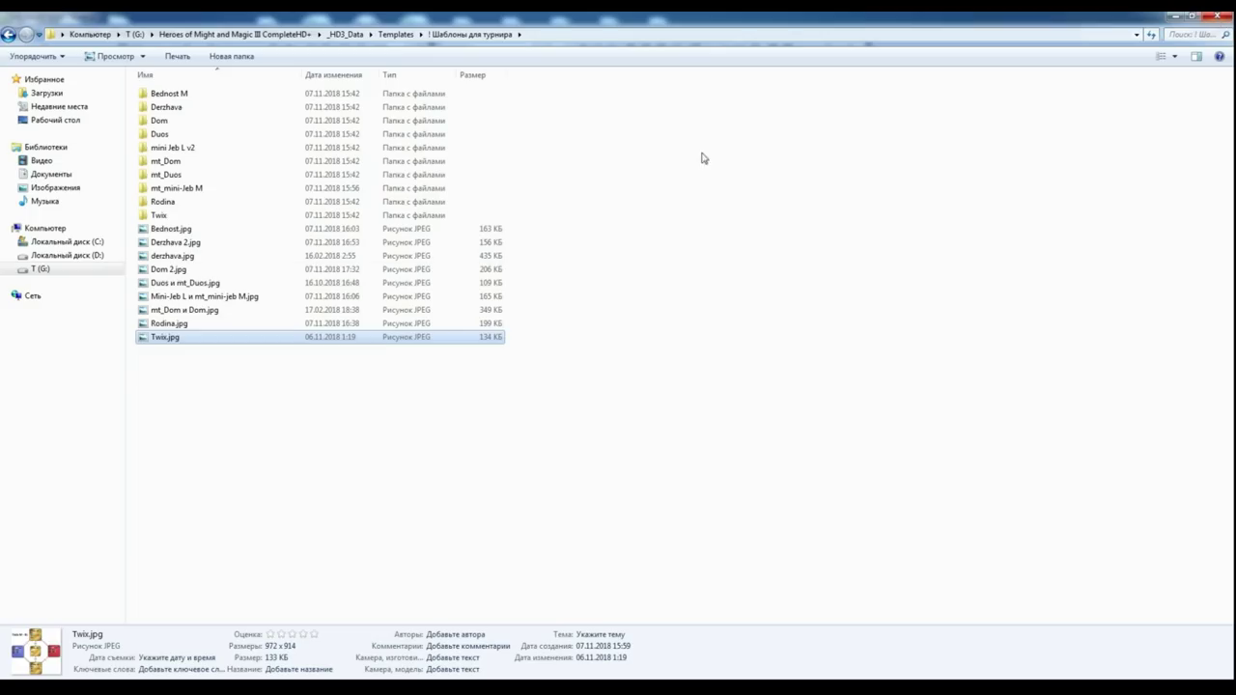
{"action": "double_click", "coordinate": [164, 321]}
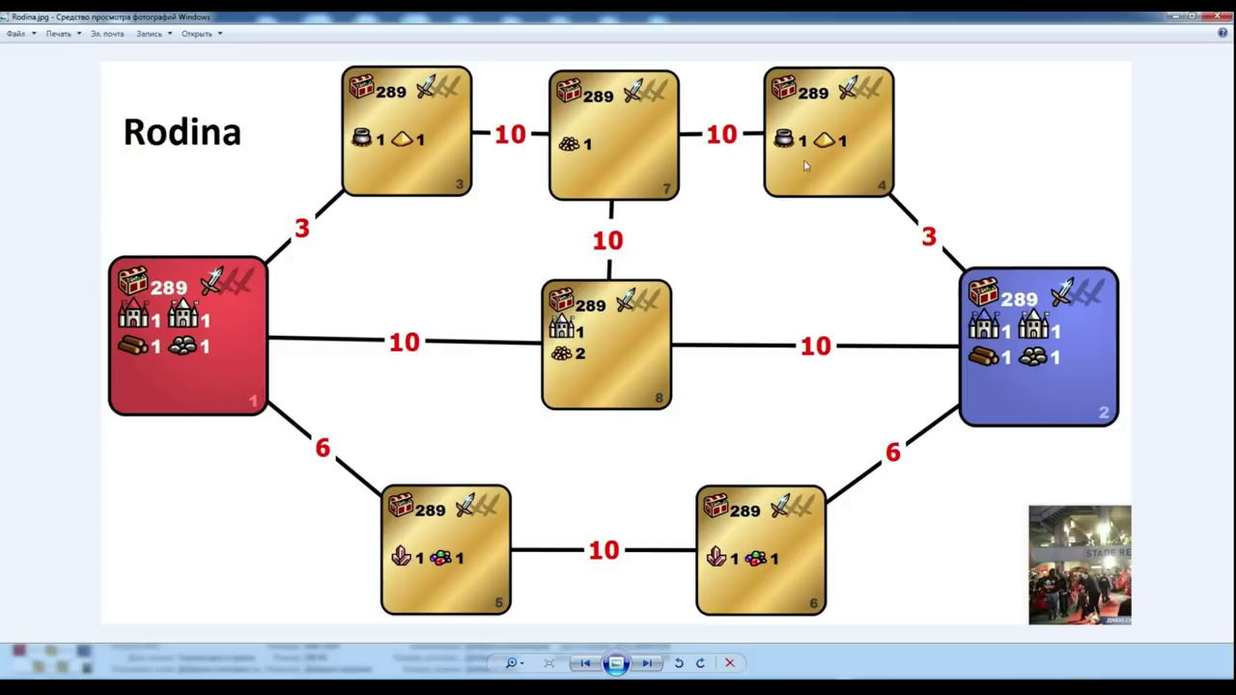
{"action": "left_click", "coordinate": [1217, 16]}
{"action": "double_click", "coordinate": [210, 285]}
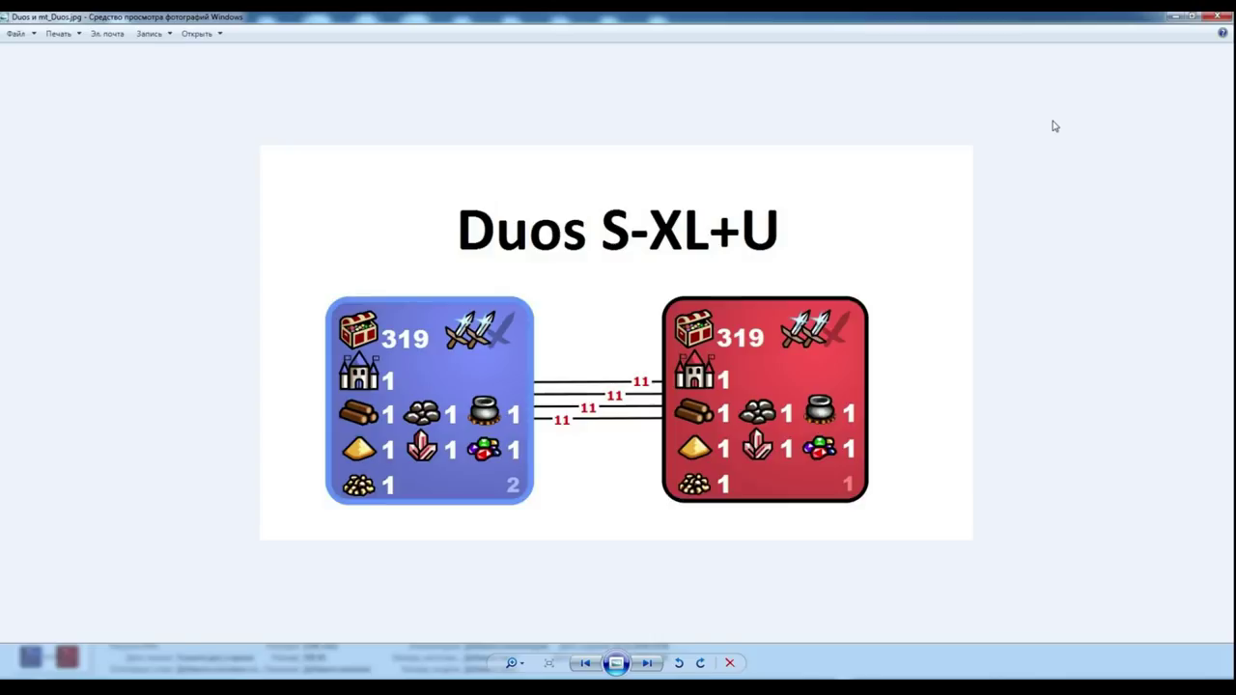
{"action": "left_click", "coordinate": [1216, 16]}
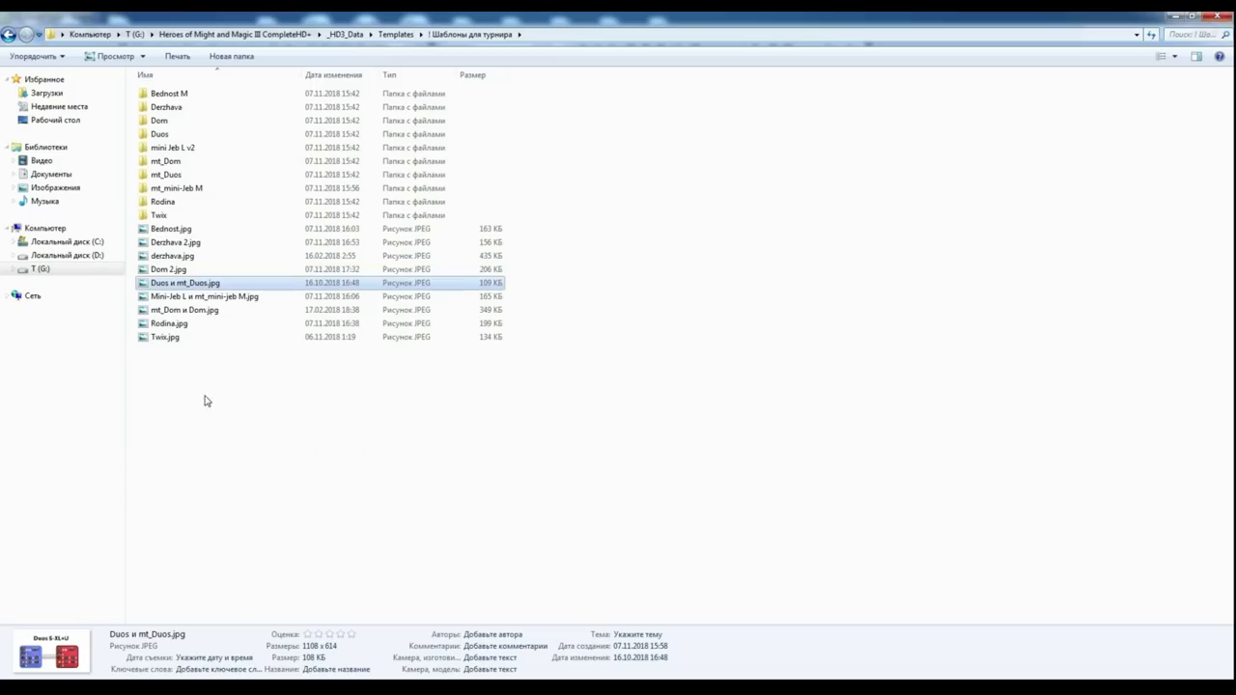
{"action": "left_click", "coordinate": [201, 402]}
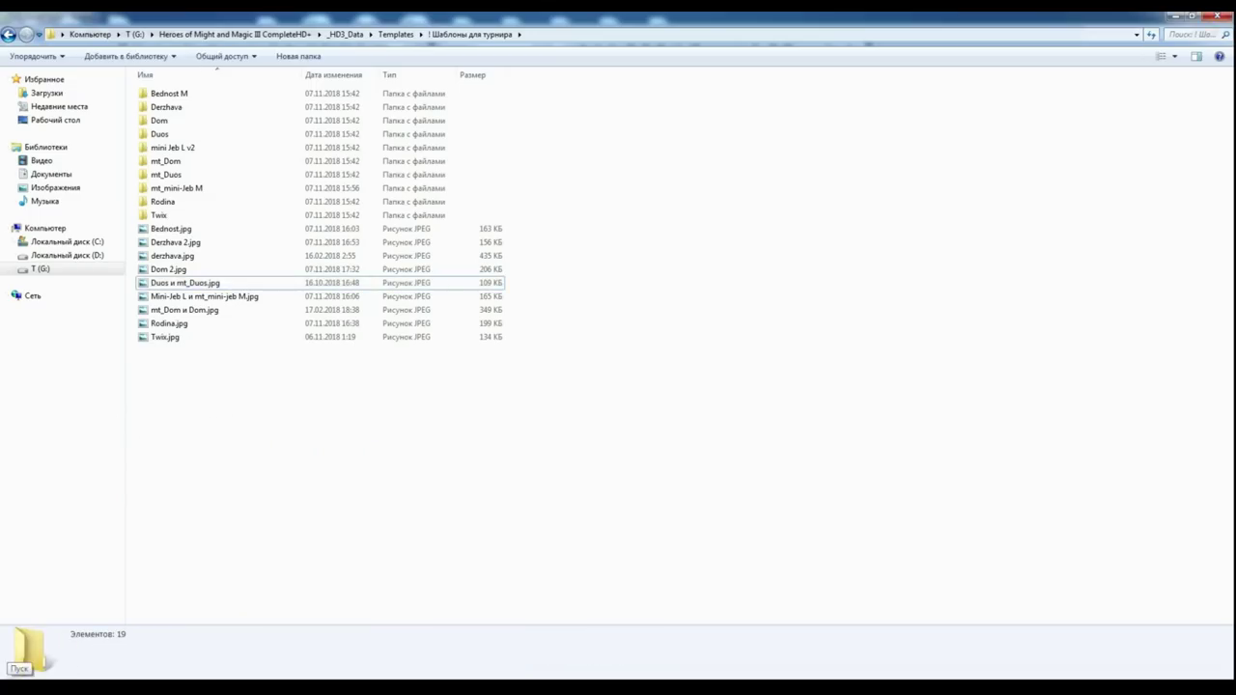
Open the Computer overview of hard disks and select drive T (G:)
{"action": "left_click", "coordinate": [21, 670]}
{"action": "left_click", "coordinate": [237, 430]}
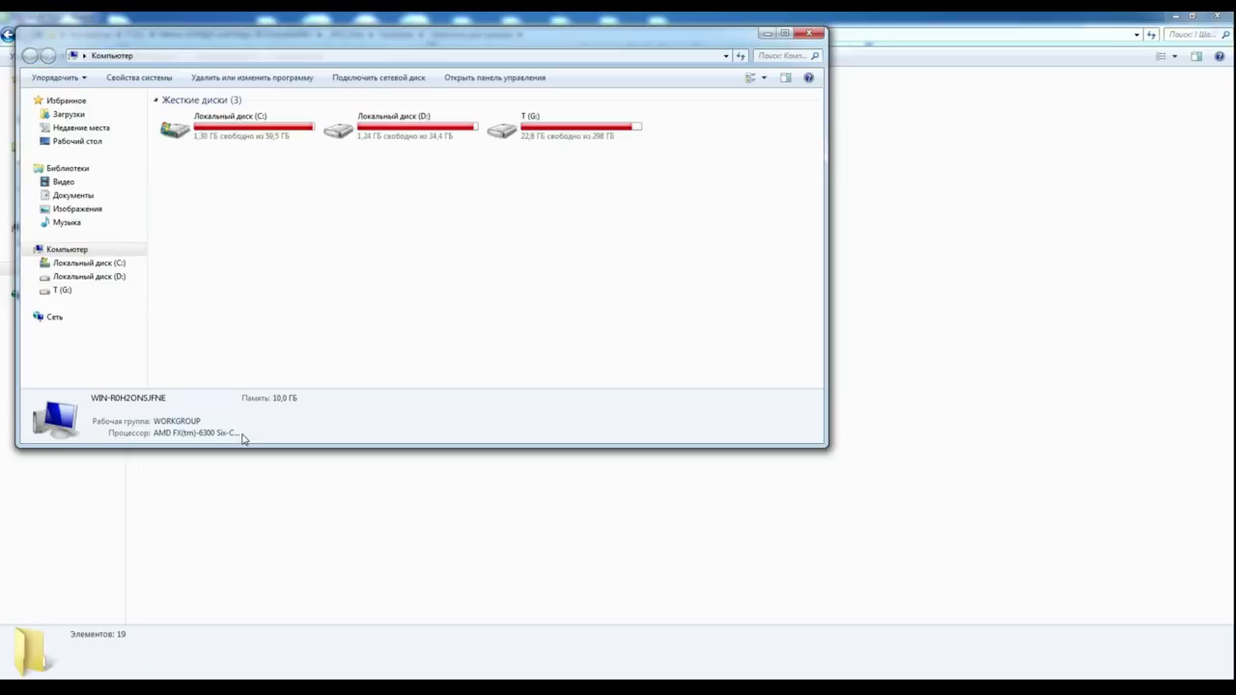
{"action": "left_click", "coordinate": [522, 129]}
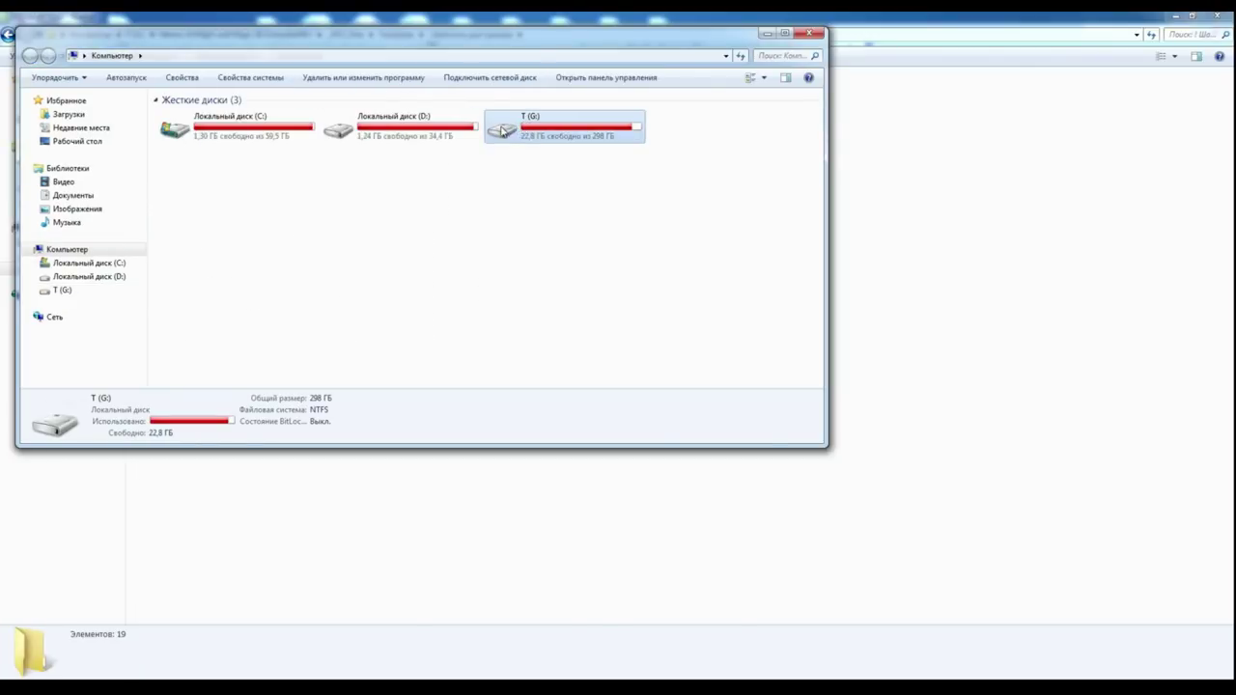
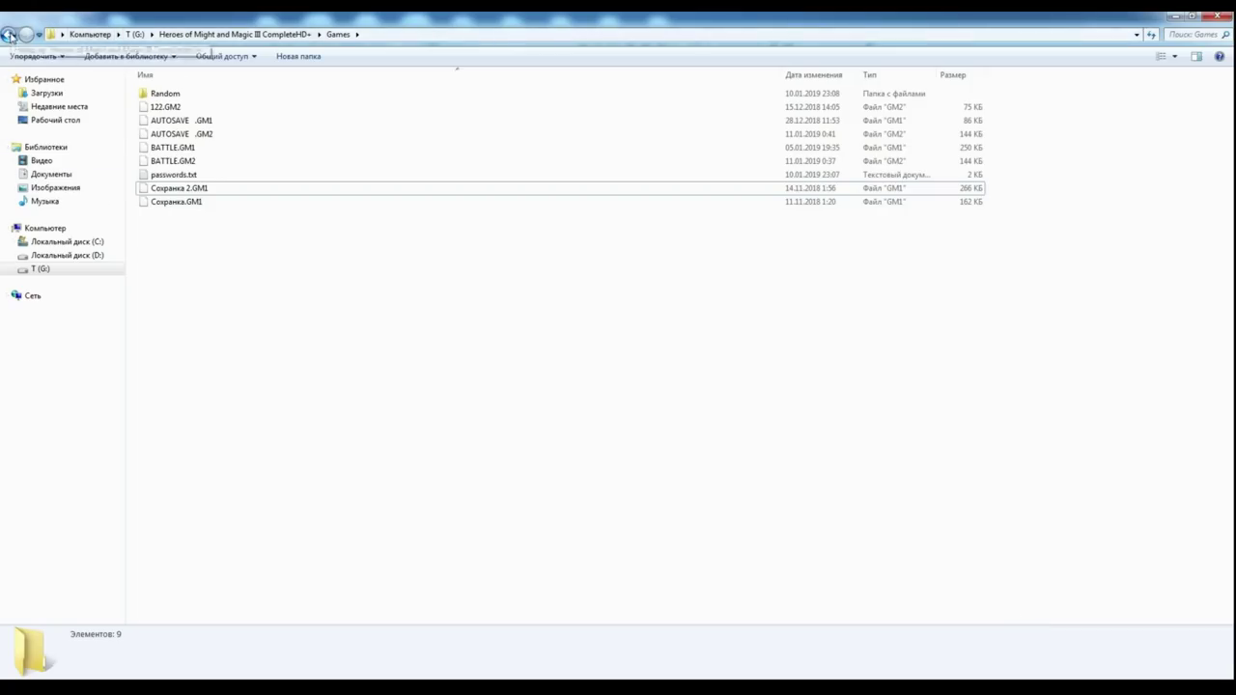
Return from Games to the CompleteHD+ folder, look into _HD3_Data, and come back to CompleteHD+
{"action": "left_click", "coordinate": [10, 34]}
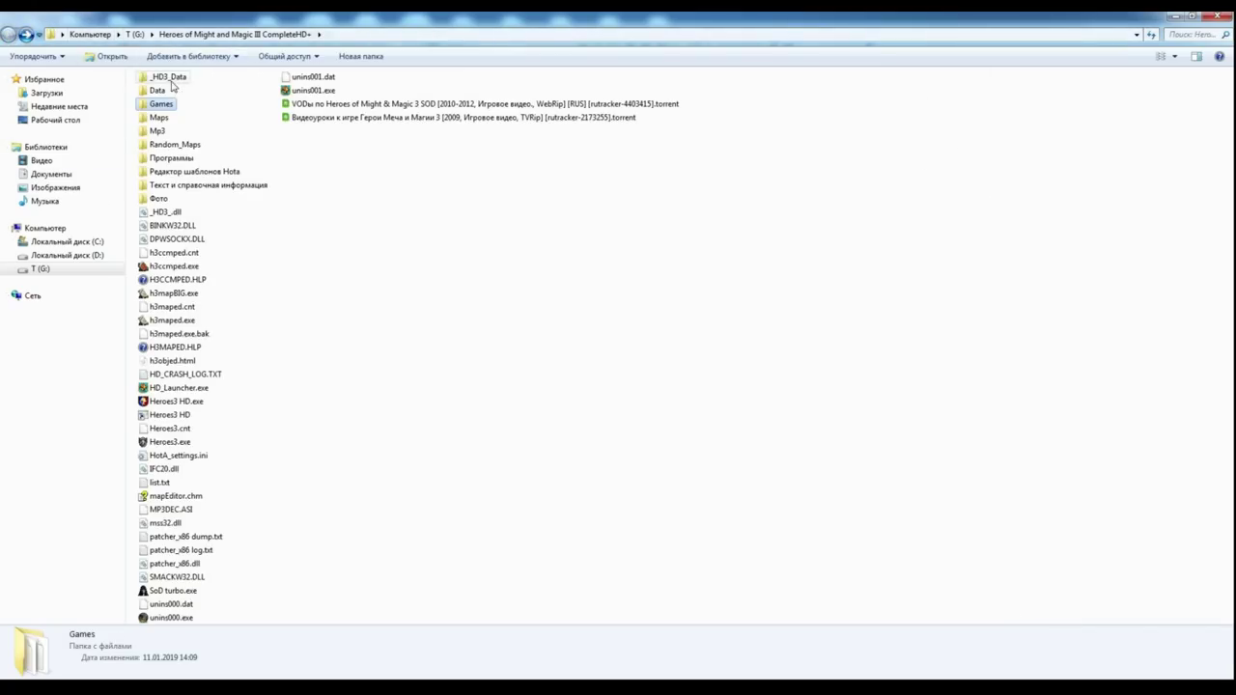
{"action": "double_click", "coordinate": [180, 77]}
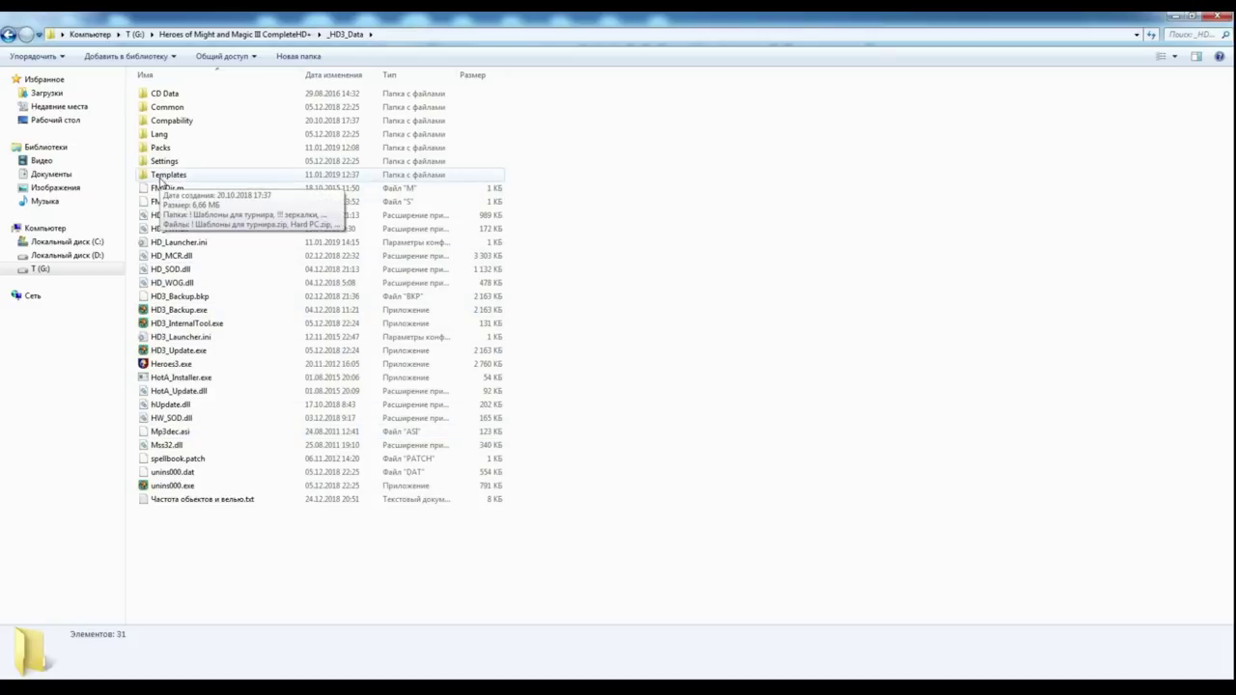
{"action": "left_click", "coordinate": [9, 35]}
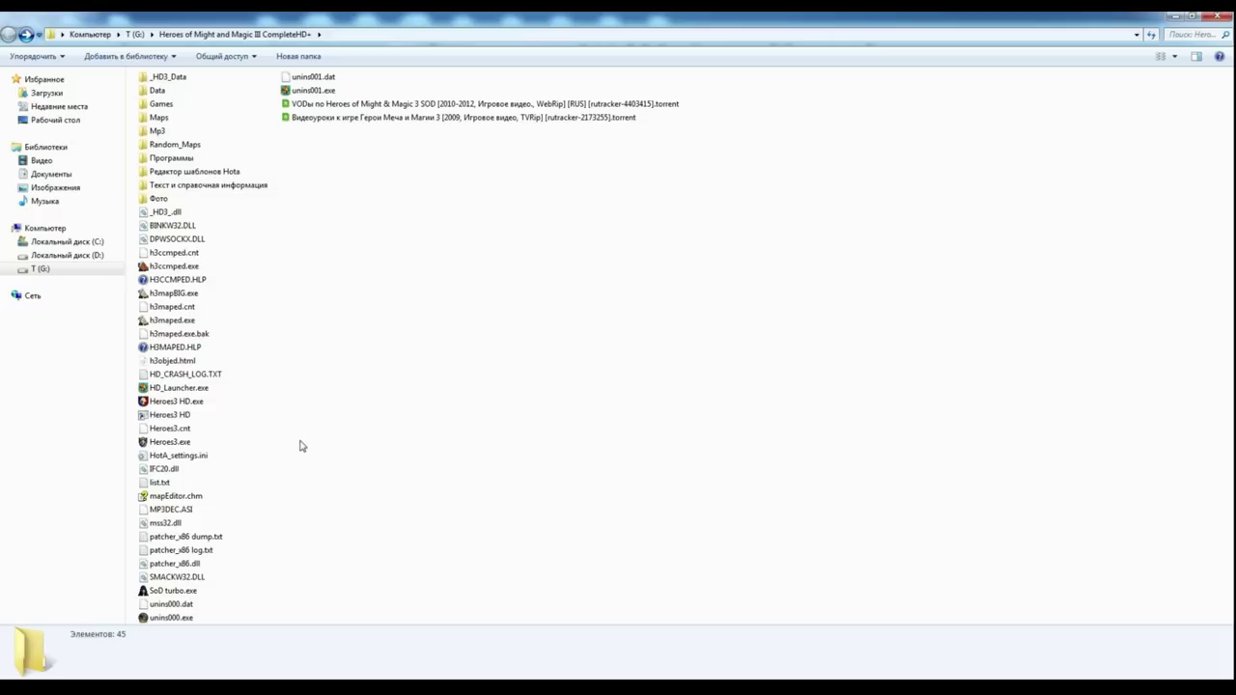
Start HD_Launcher.exe, look over the available game executables, and keep Heroes3 HD.exe selected
{"action": "left_click", "coordinate": [178, 389]}
{"action": "double_click", "coordinate": [178, 389]}
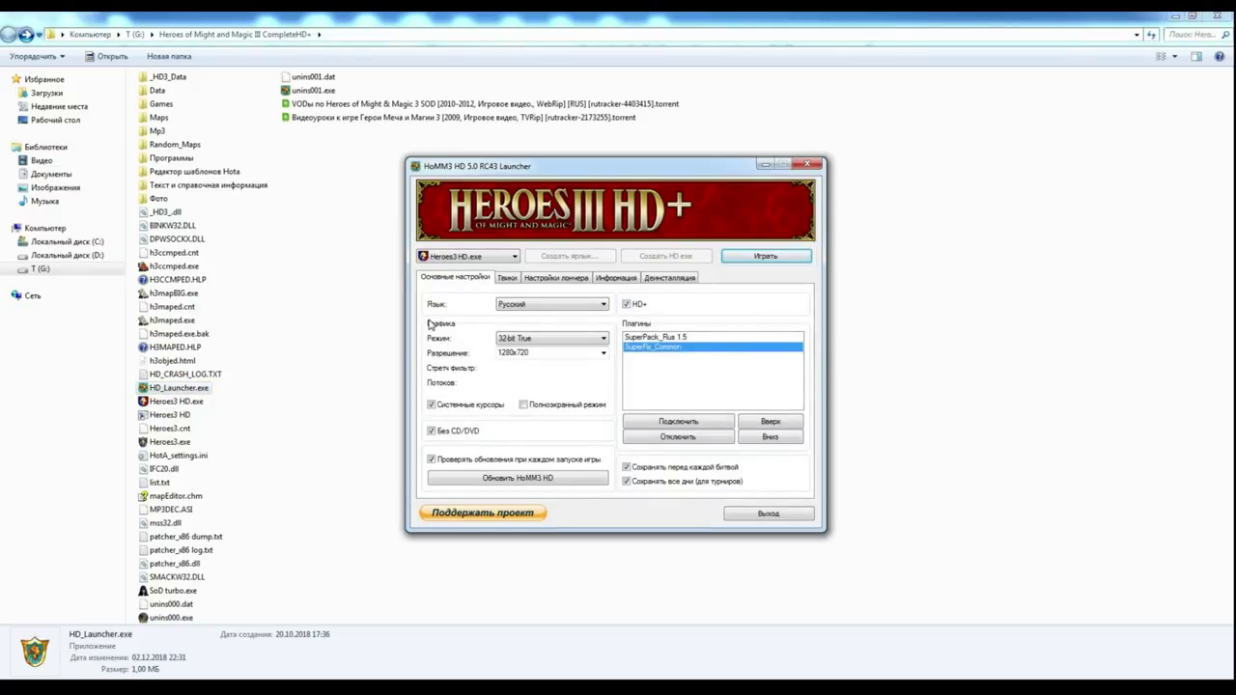
{"action": "left_click", "coordinate": [510, 258]}
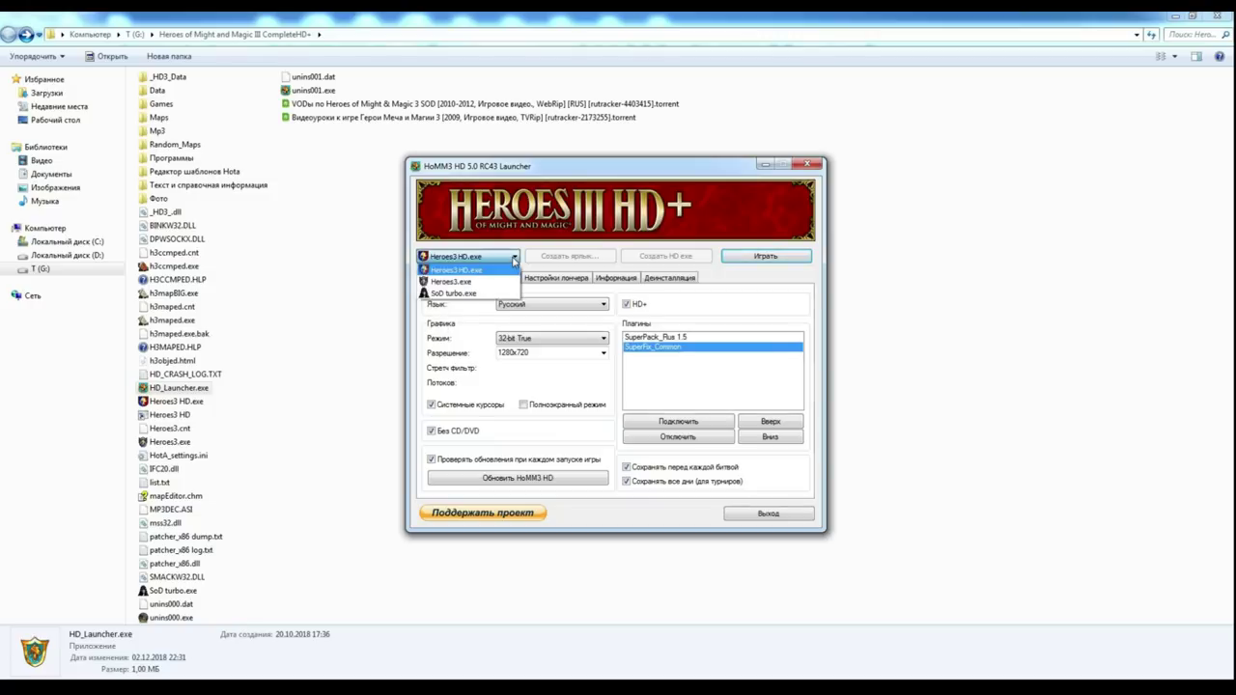
{"action": "left_click", "coordinate": [464, 271]}
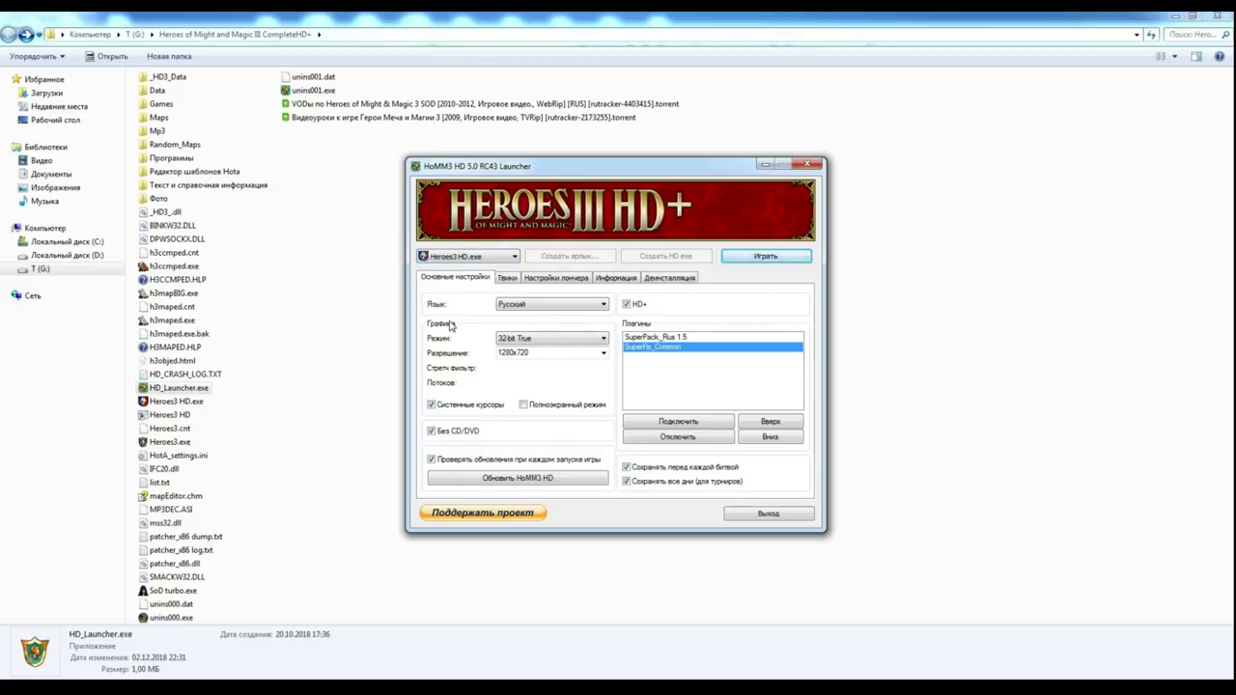
Try Heroes3.exe, SoD turbo.exe, Heroes3 HD.exe, and again SoD turbo.exe in turn as the launcher's game executable
{"action": "left_click", "coordinate": [468, 256]}
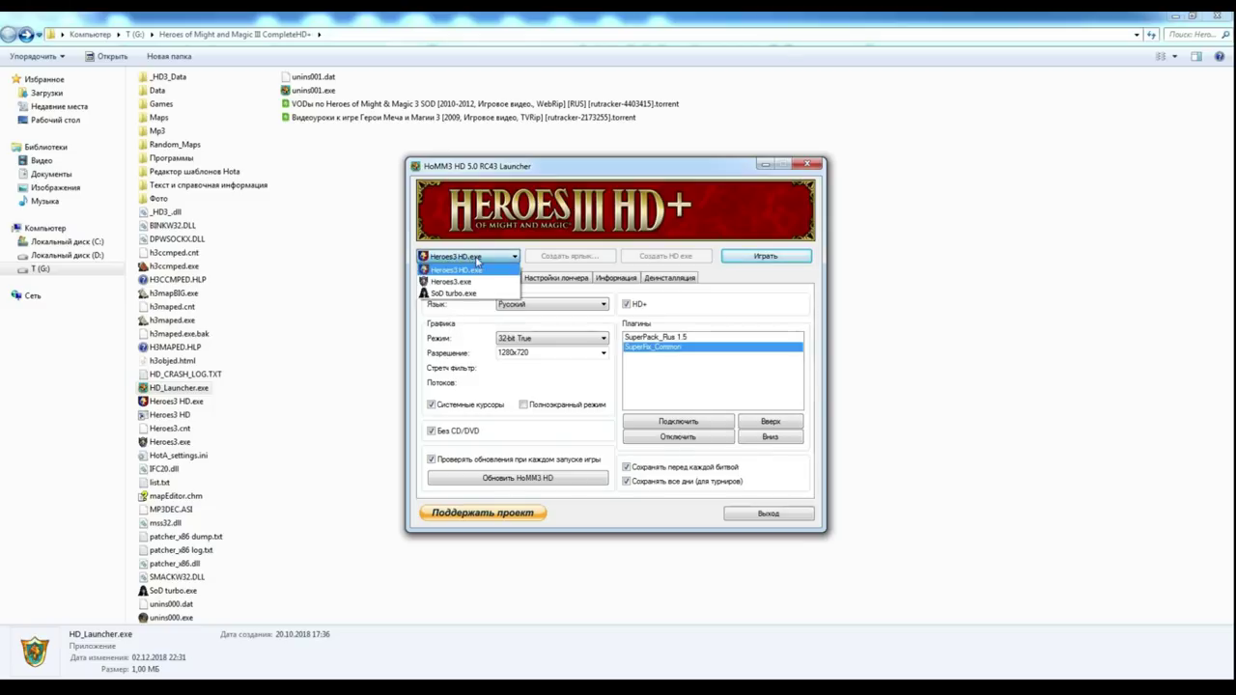
{"action": "left_click", "coordinate": [476, 258]}
{"action": "left_click", "coordinate": [476, 258]}
{"action": "left_click", "coordinate": [466, 281]}
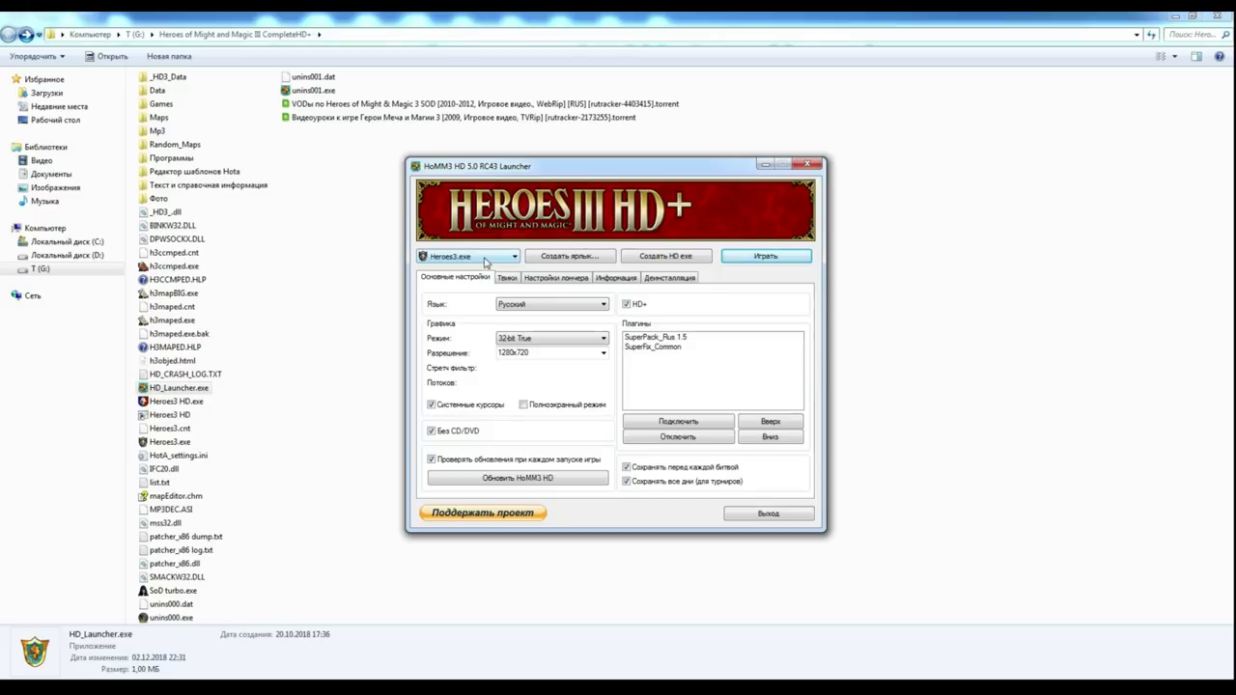
{"action": "left_click", "coordinate": [486, 261]}
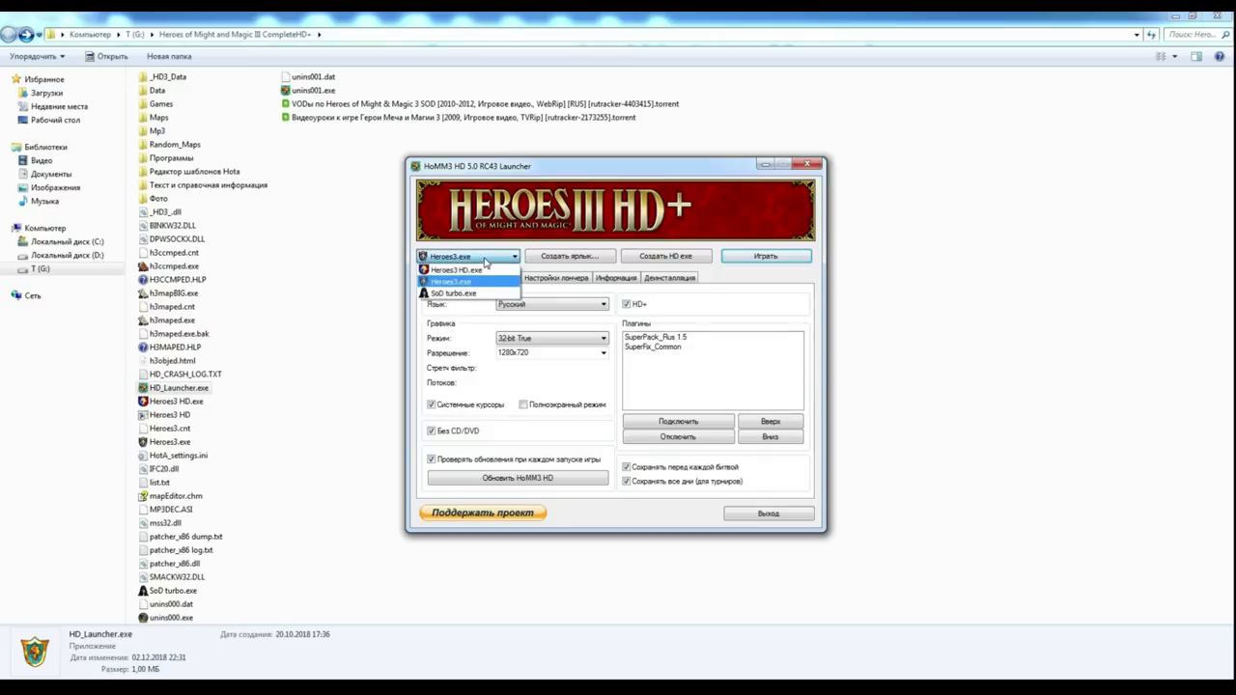
{"action": "left_click", "coordinate": [452, 295]}
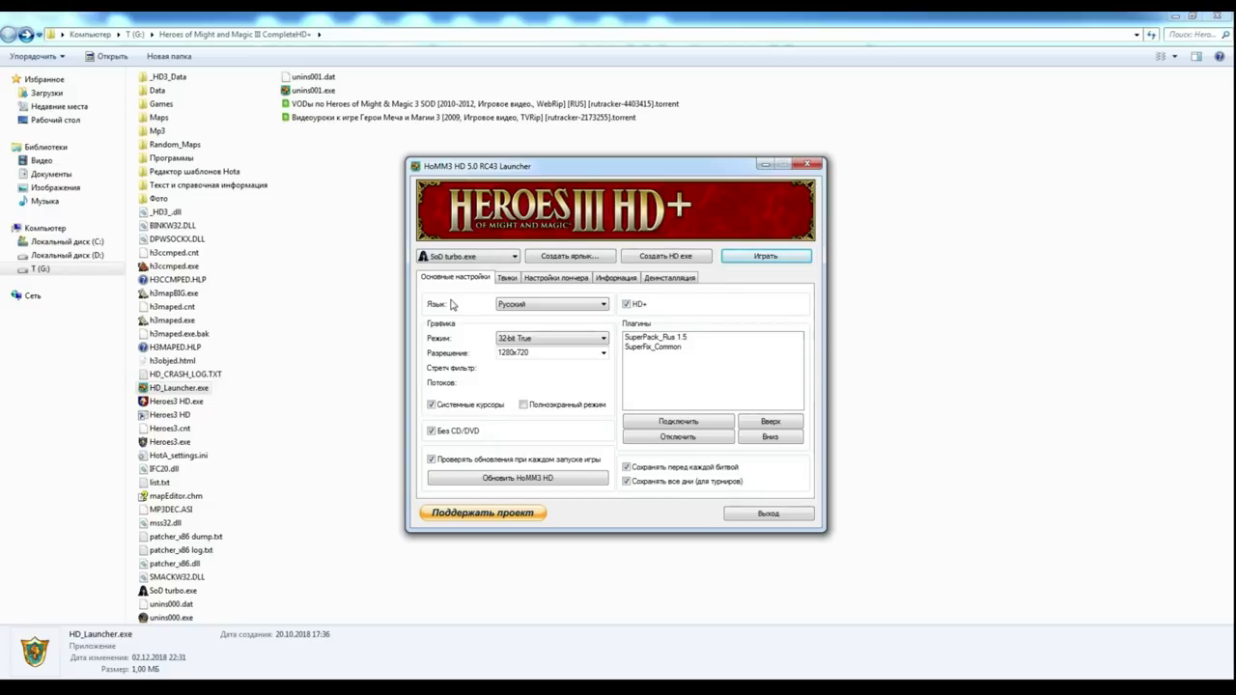
{"action": "left_click", "coordinate": [451, 259]}
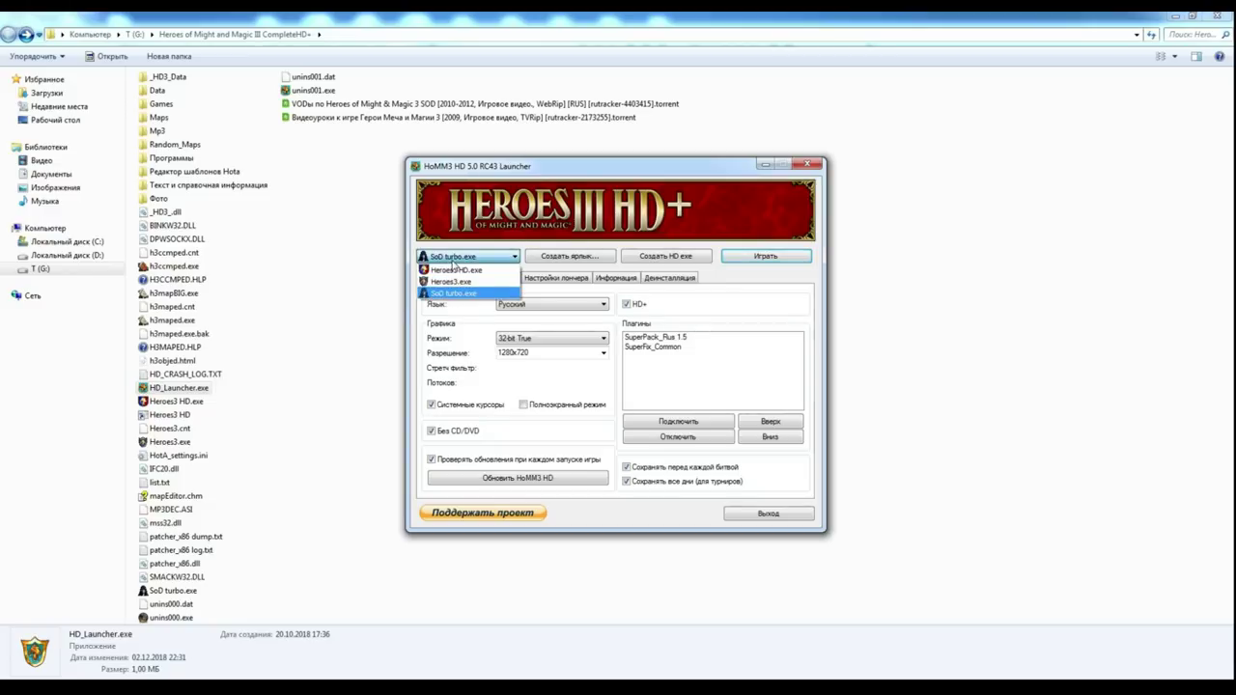
{"action": "left_click", "coordinate": [451, 270]}
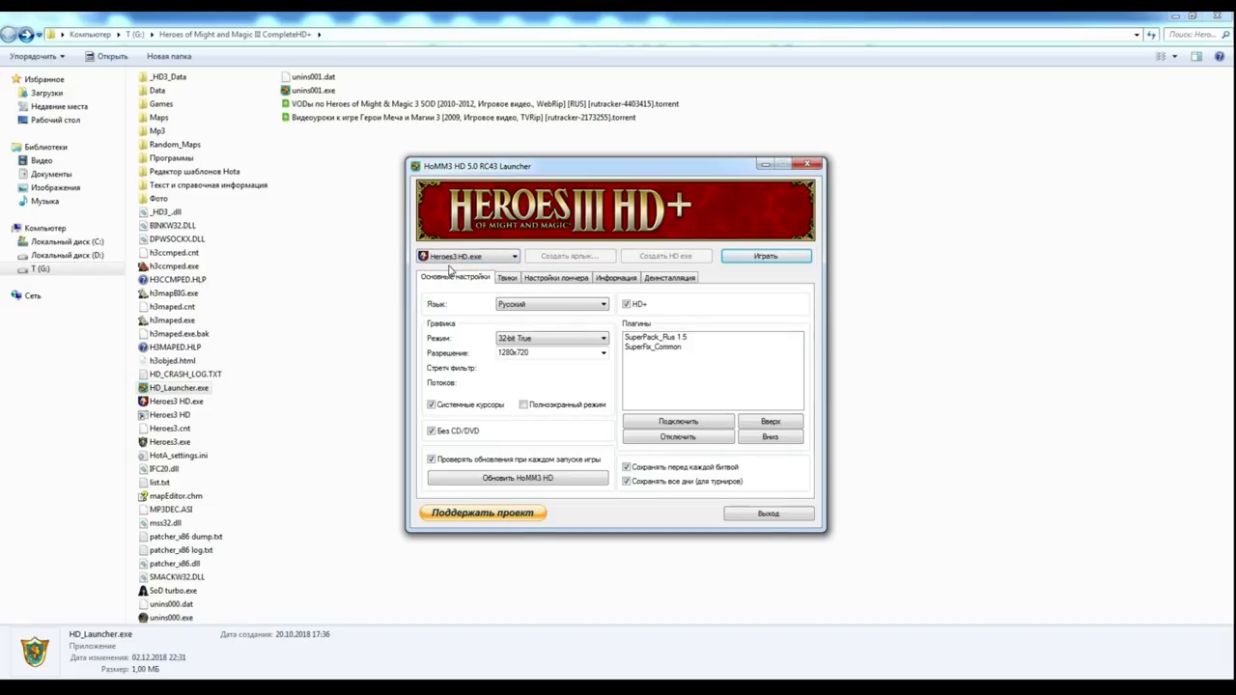
{"action": "left_click", "coordinate": [473, 261]}
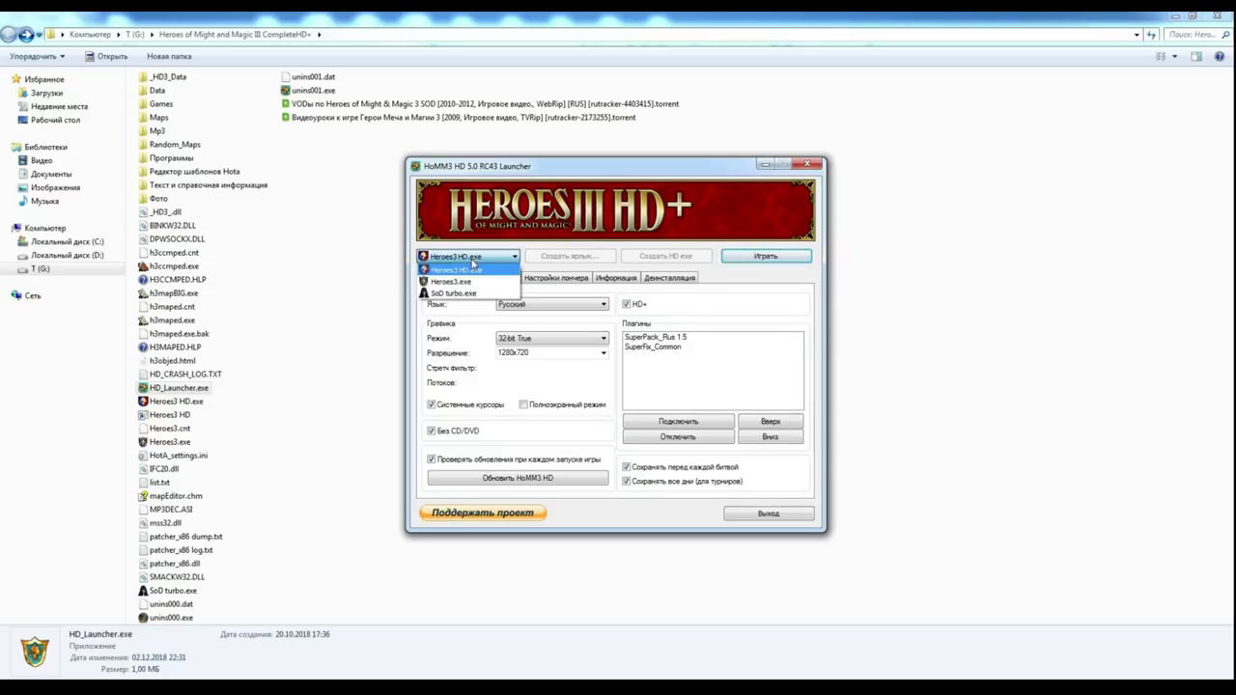
{"action": "left_click", "coordinate": [453, 292]}
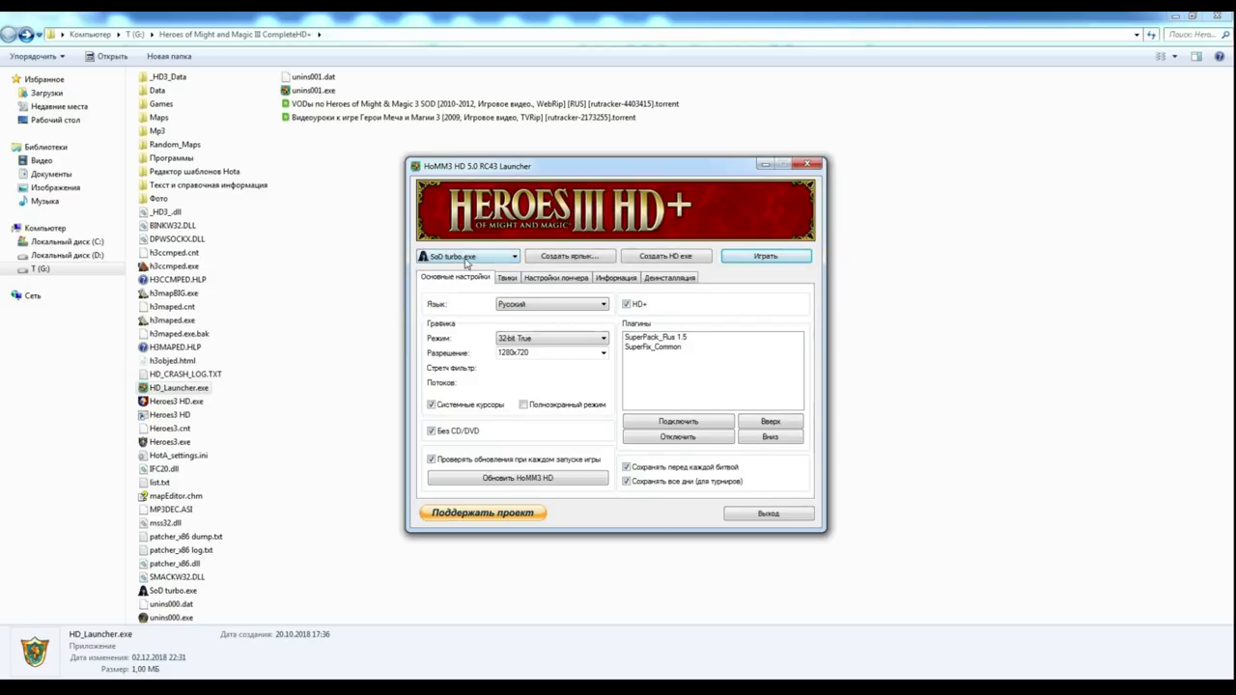
Select Heroes3.exe as the game executable, and open and cancel the save dialog for creating an HD exe
{"action": "left_click", "coordinate": [466, 261]}
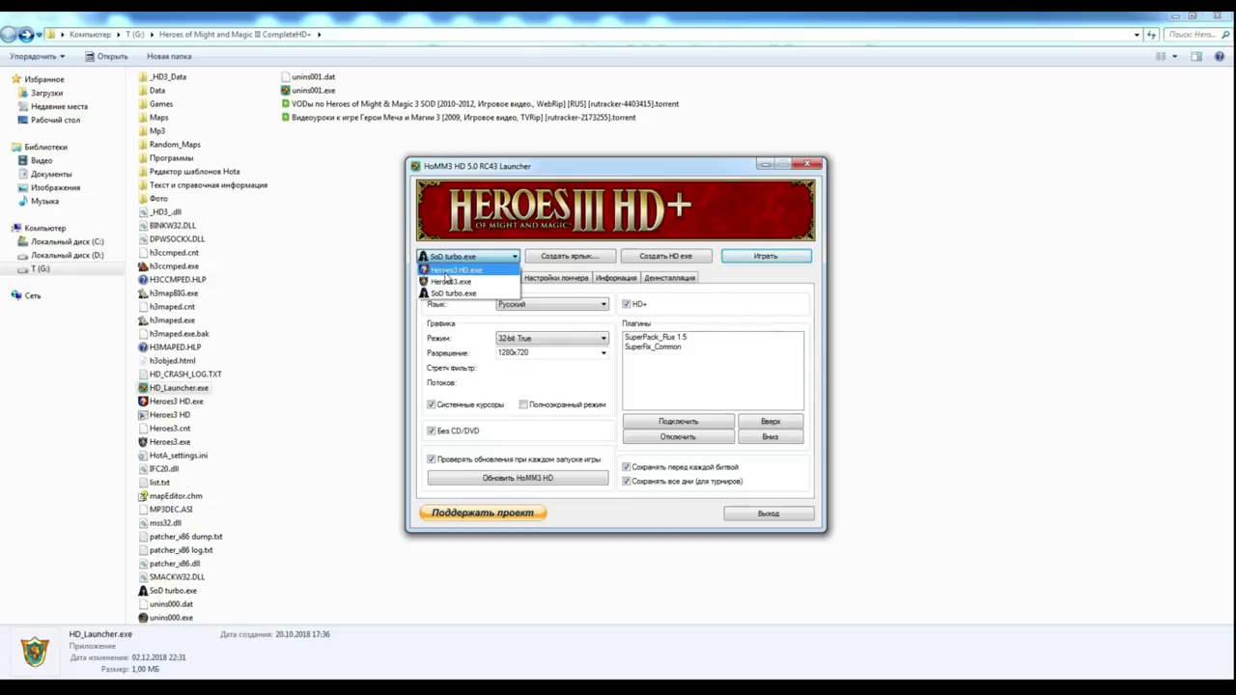
{"action": "left_click", "coordinate": [445, 282]}
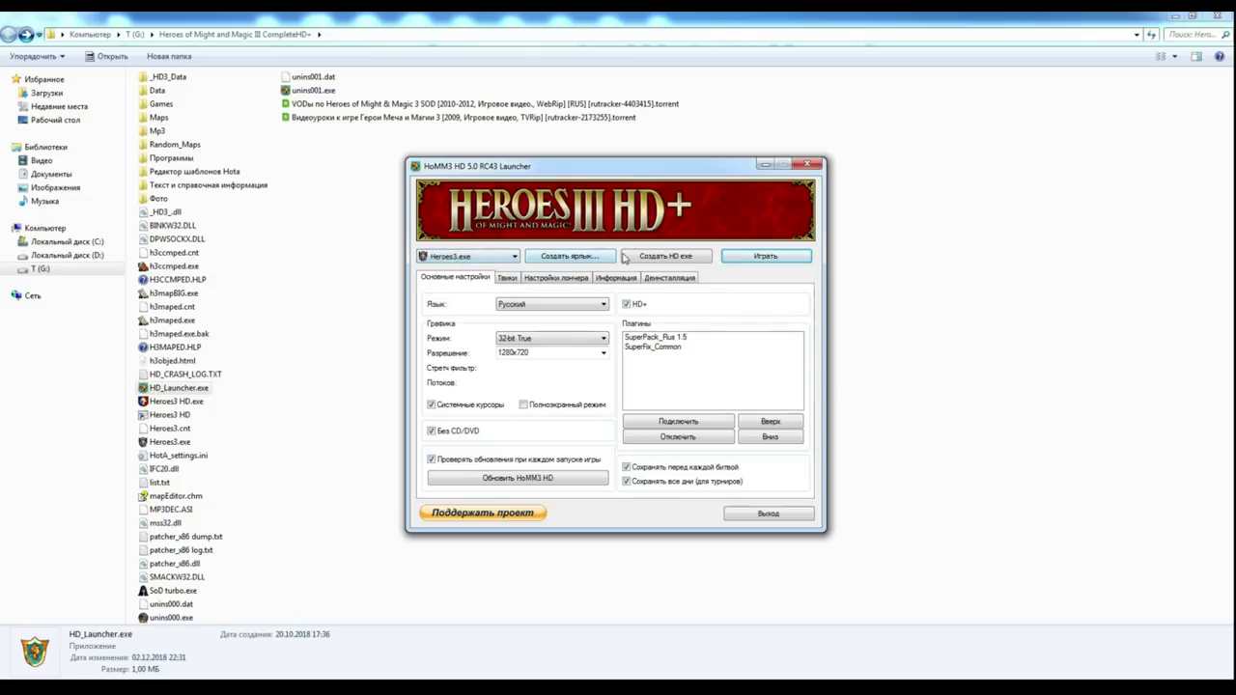
{"action": "left_click", "coordinate": [653, 258]}
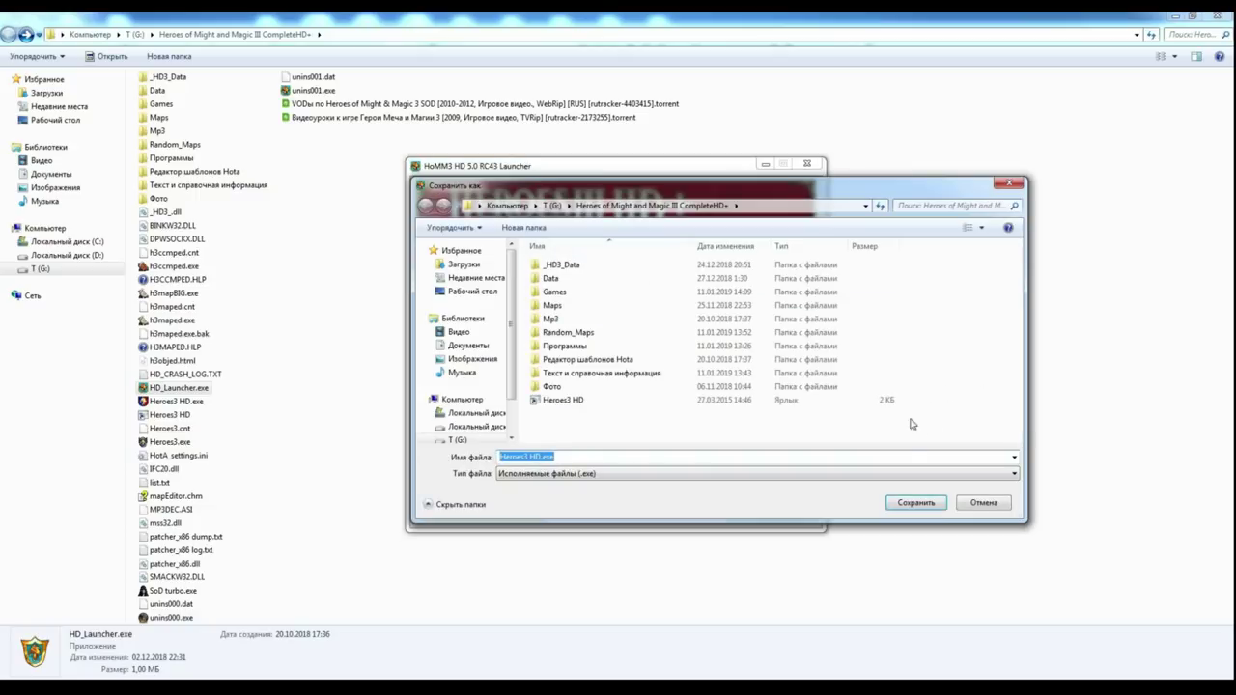
{"action": "left_click", "coordinate": [985, 504]}
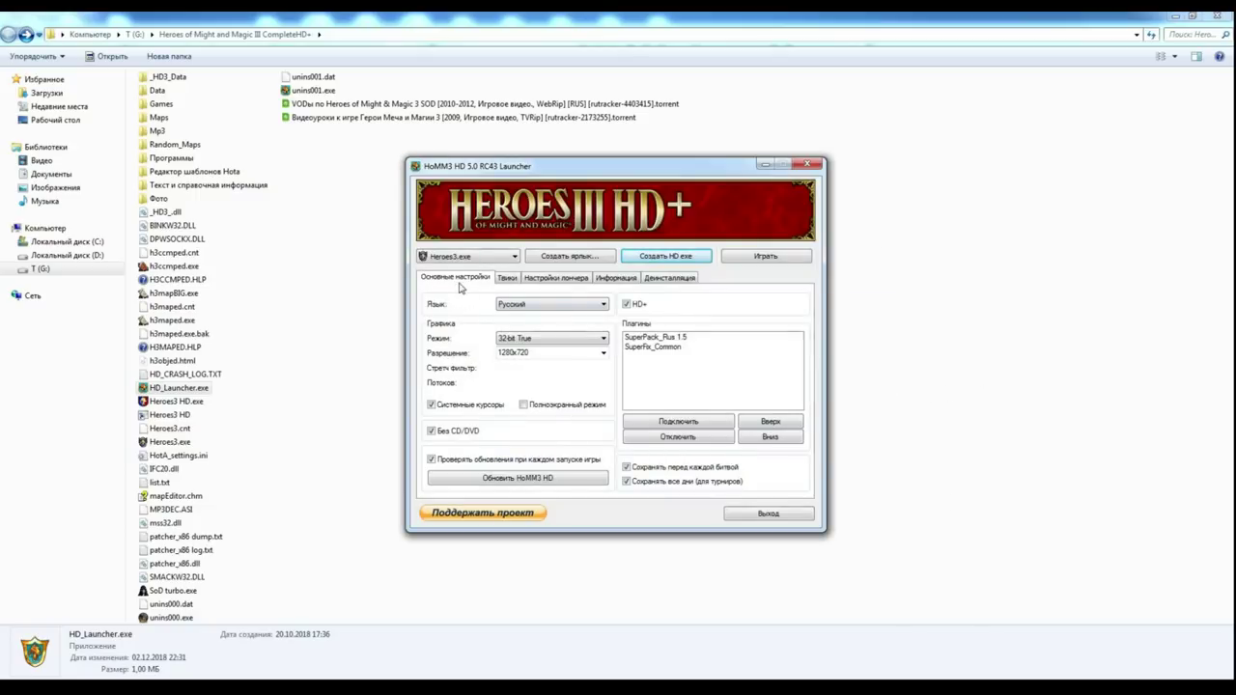
Choose Русский as the launcher language and 32-bit True as the graphics mode
{"action": "left_click", "coordinate": [549, 306]}
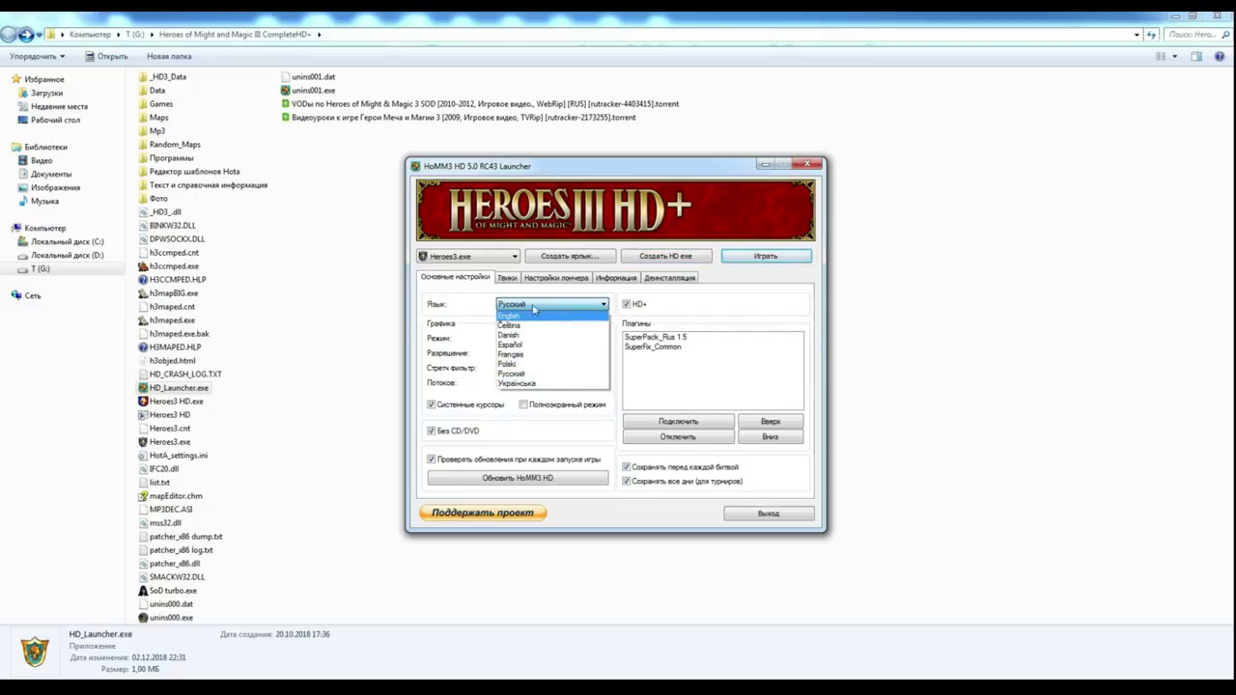
{"action": "left_click", "coordinate": [579, 374]}
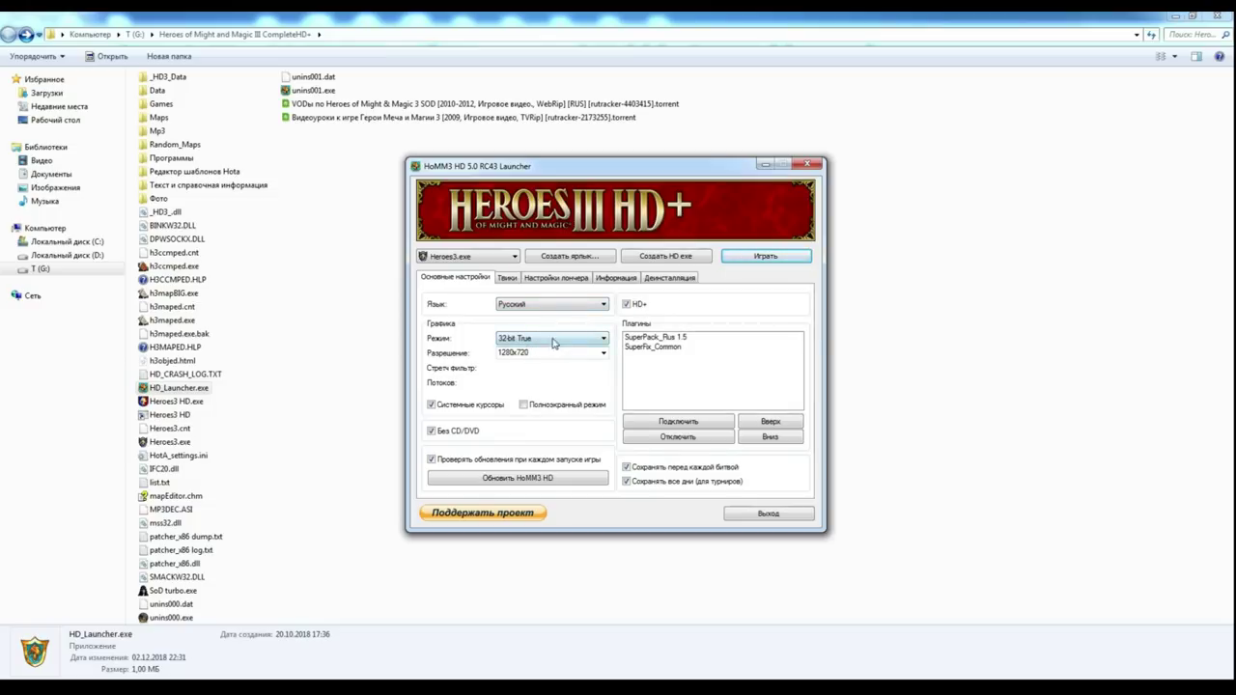
{"action": "left_click", "coordinate": [553, 344]}
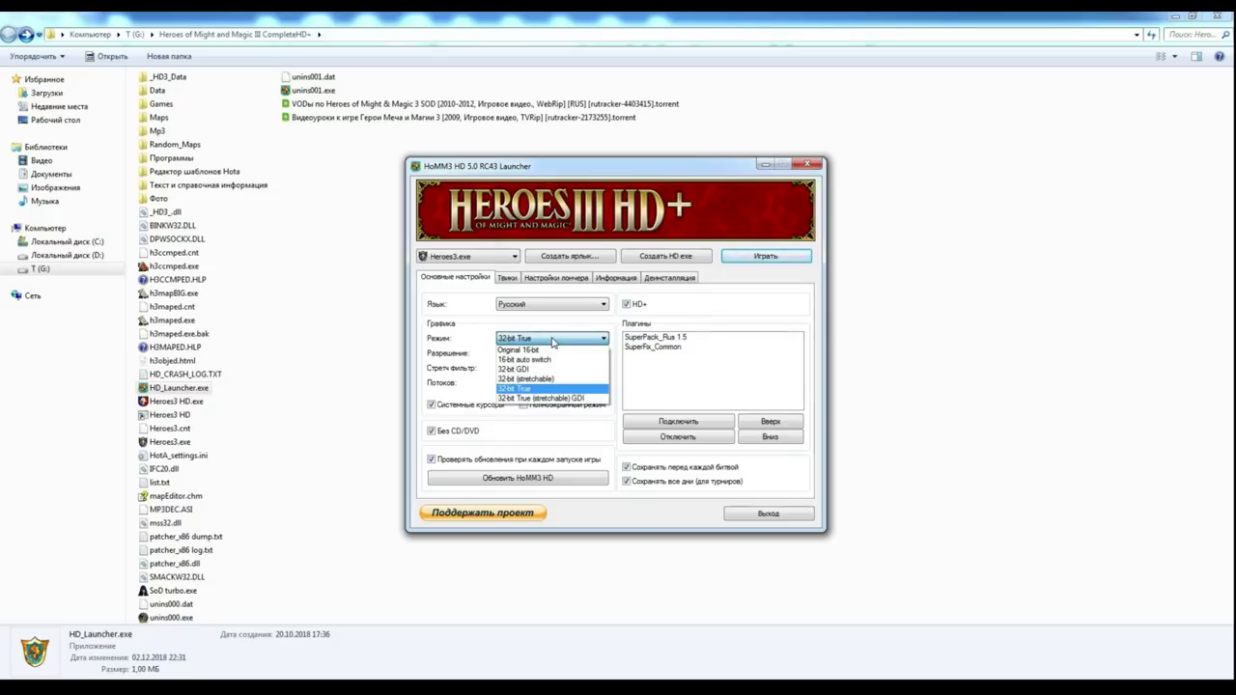
{"action": "left_click", "coordinate": [510, 390]}
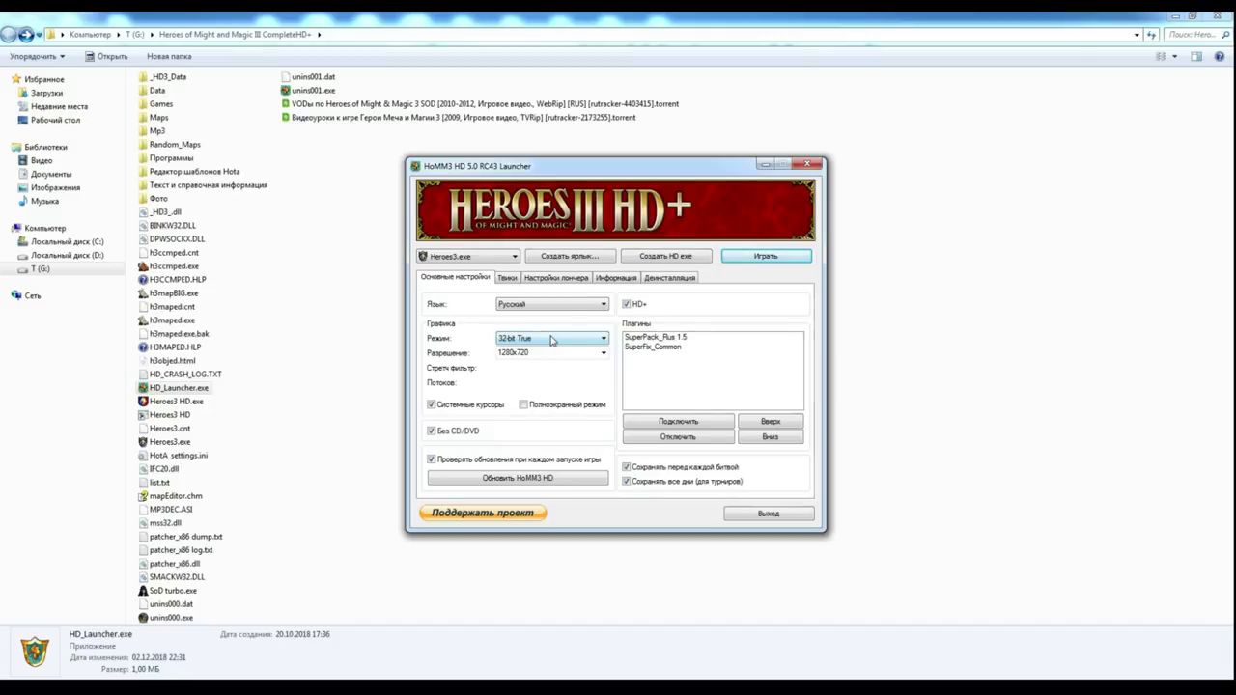
Start the game, reposition its window, look at the display options, and close the game
{"action": "left_click", "coordinate": [759, 259]}
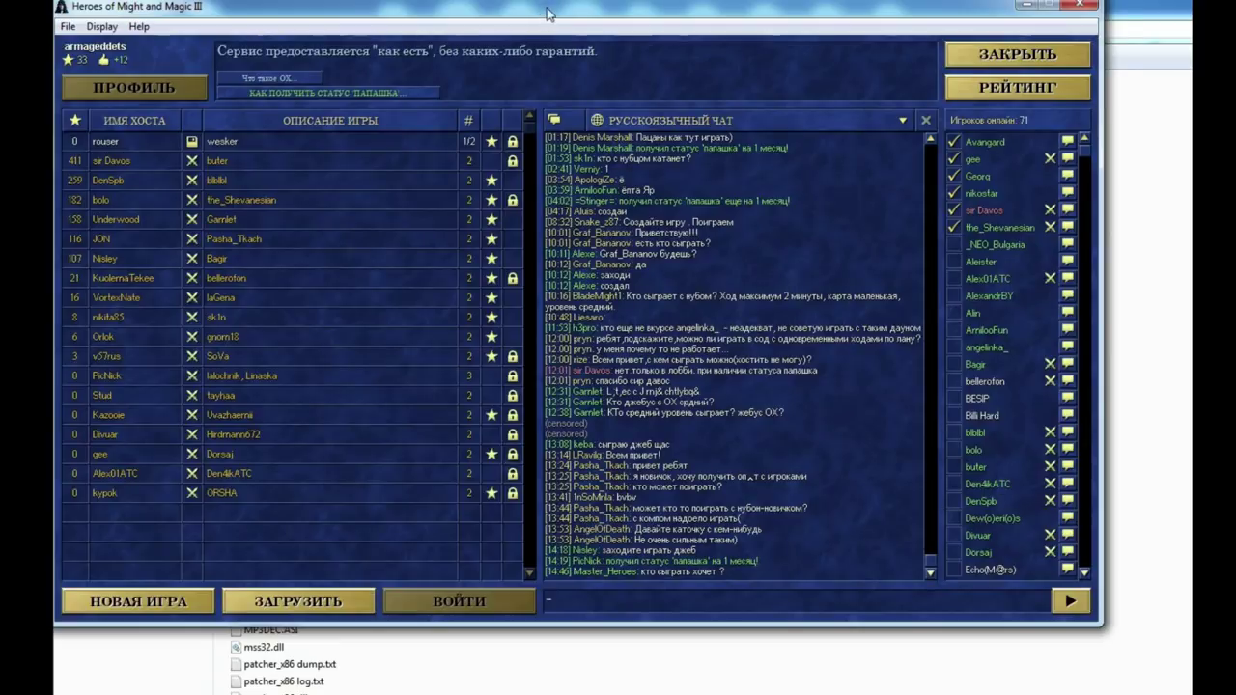
{"action": "left_click_drag", "start_coordinate": [546, 12], "coordinate": [578, 23]}
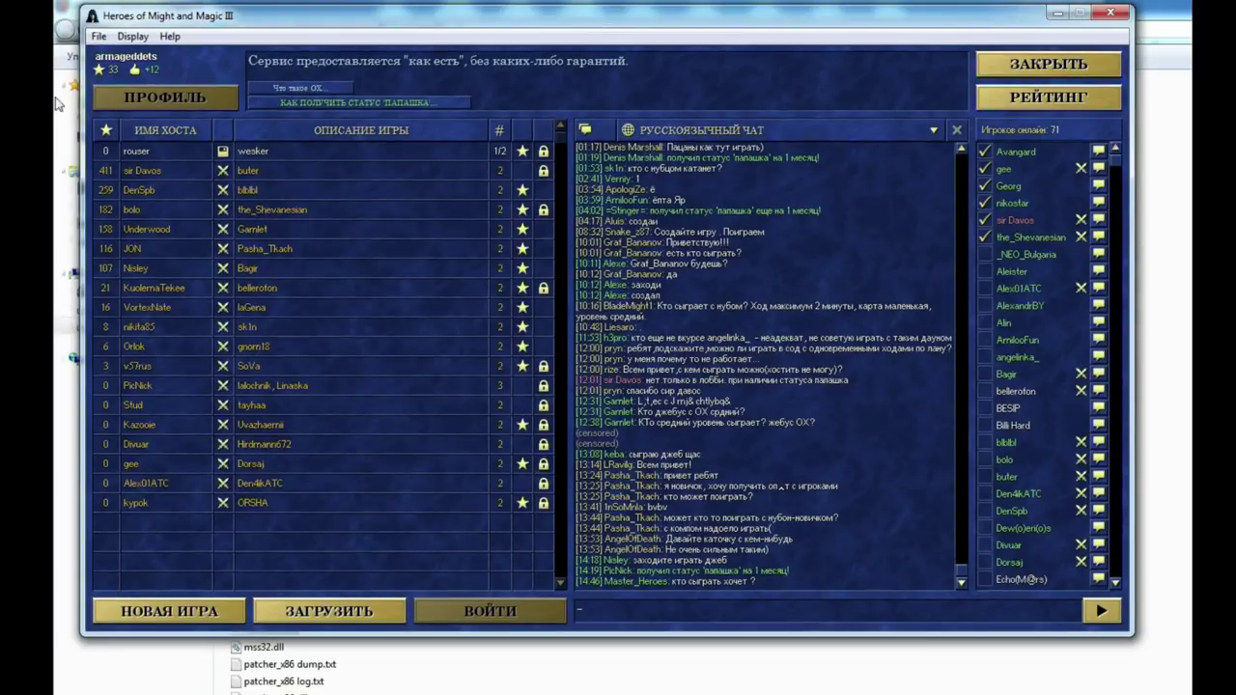
{"action": "left_click", "coordinate": [129, 37]}
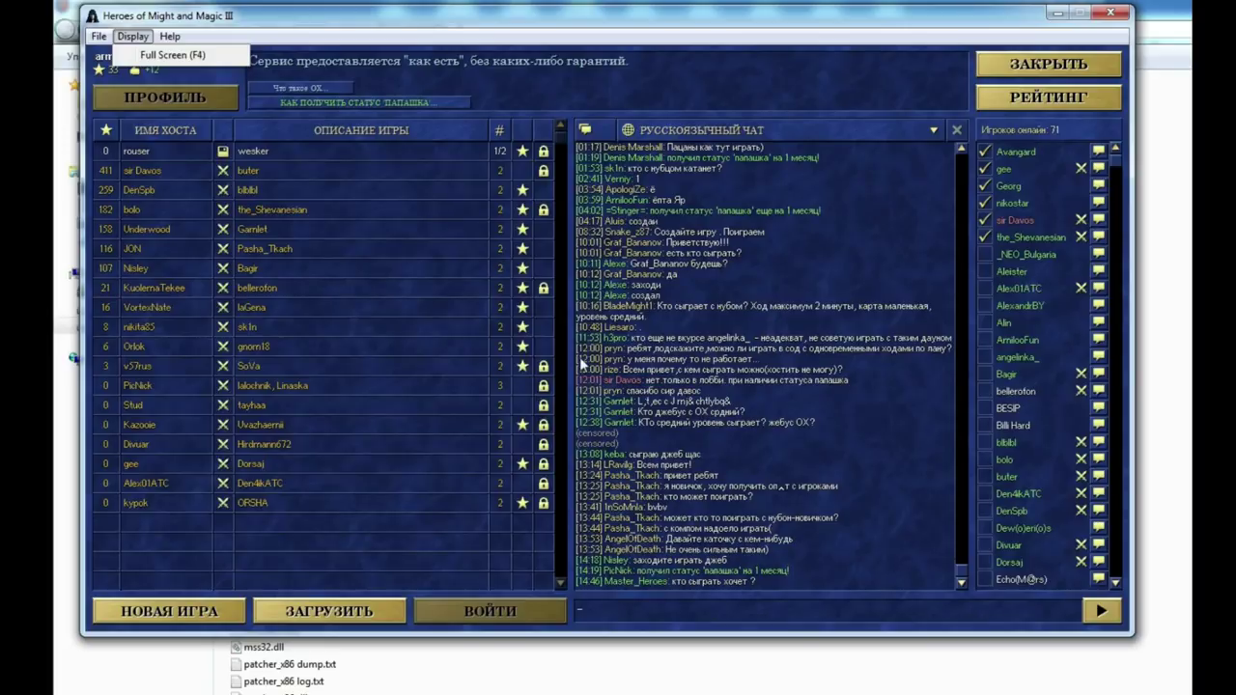
{"action": "left_click", "coordinate": [820, 445]}
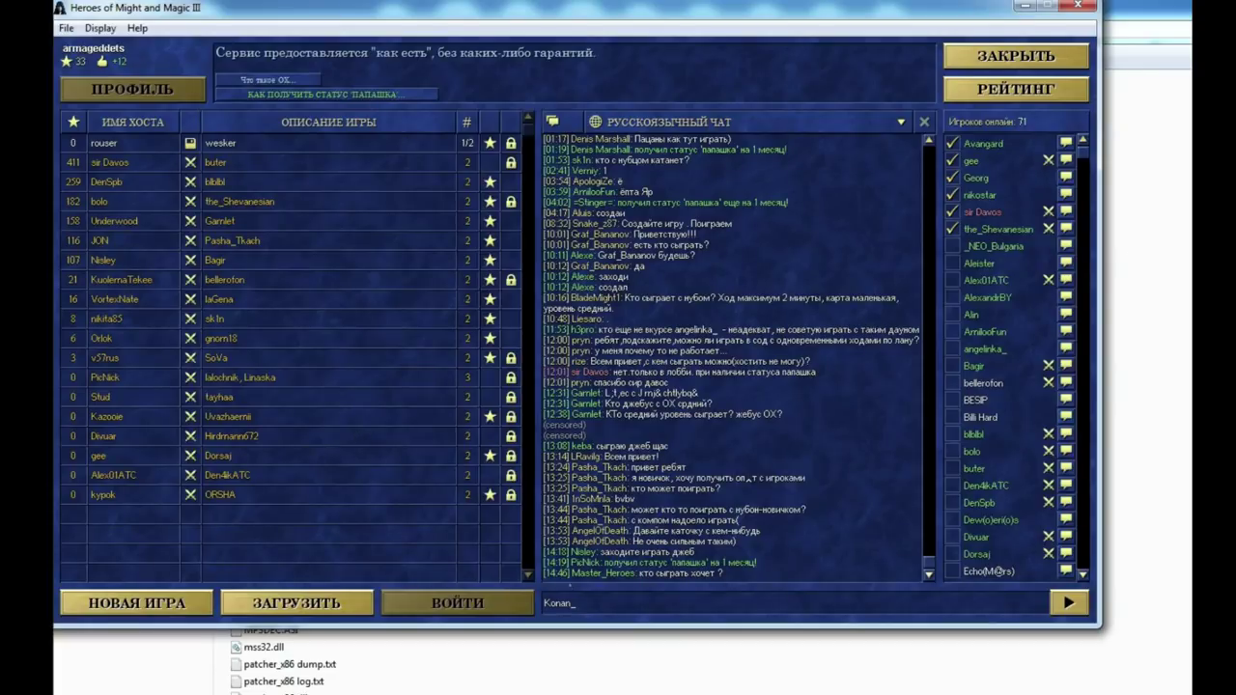
{"action": "left_click", "coordinate": [1079, 9]}
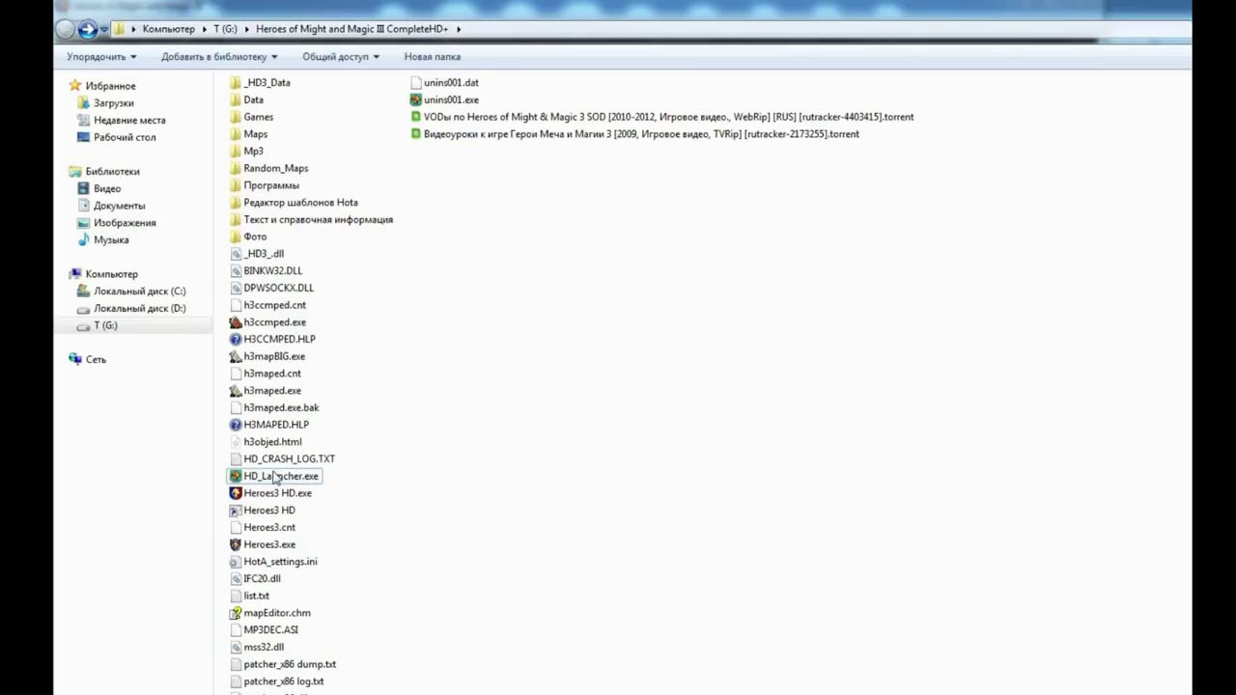
Reopen HD_Launcher.exe and set the graphics mode to 32-bit True (stretchable) GDI
{"action": "double_click", "coordinate": [275, 476]}
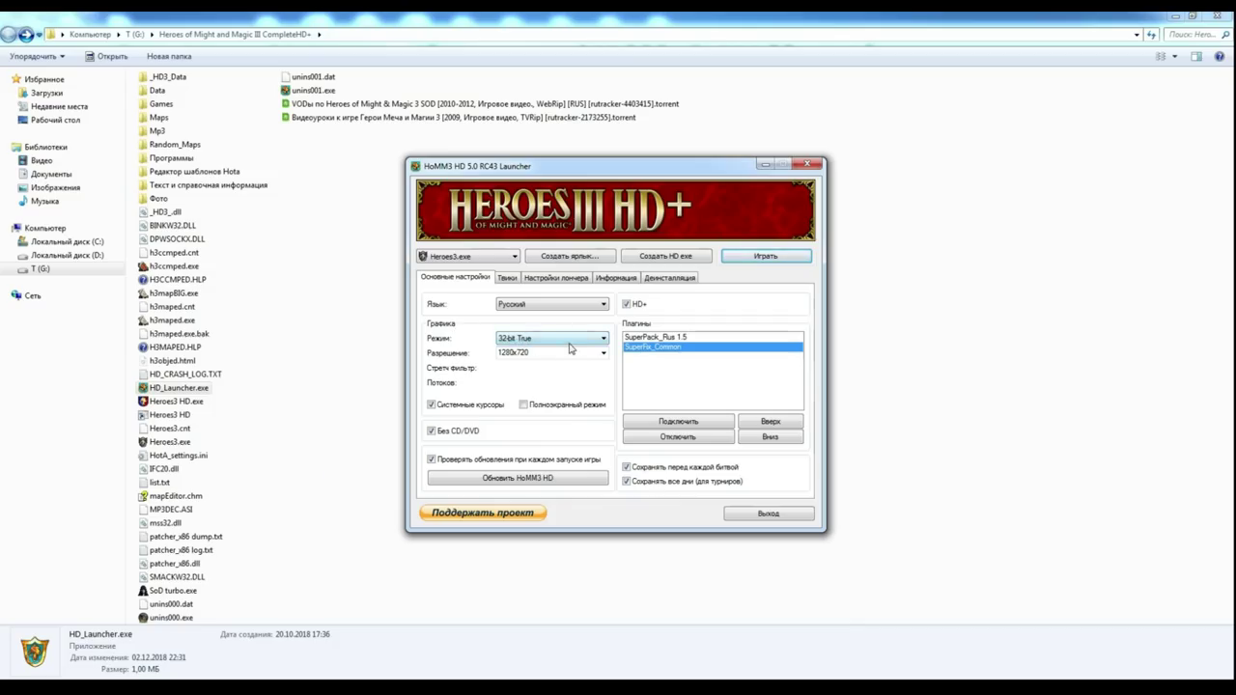
{"action": "left_click", "coordinate": [570, 343]}
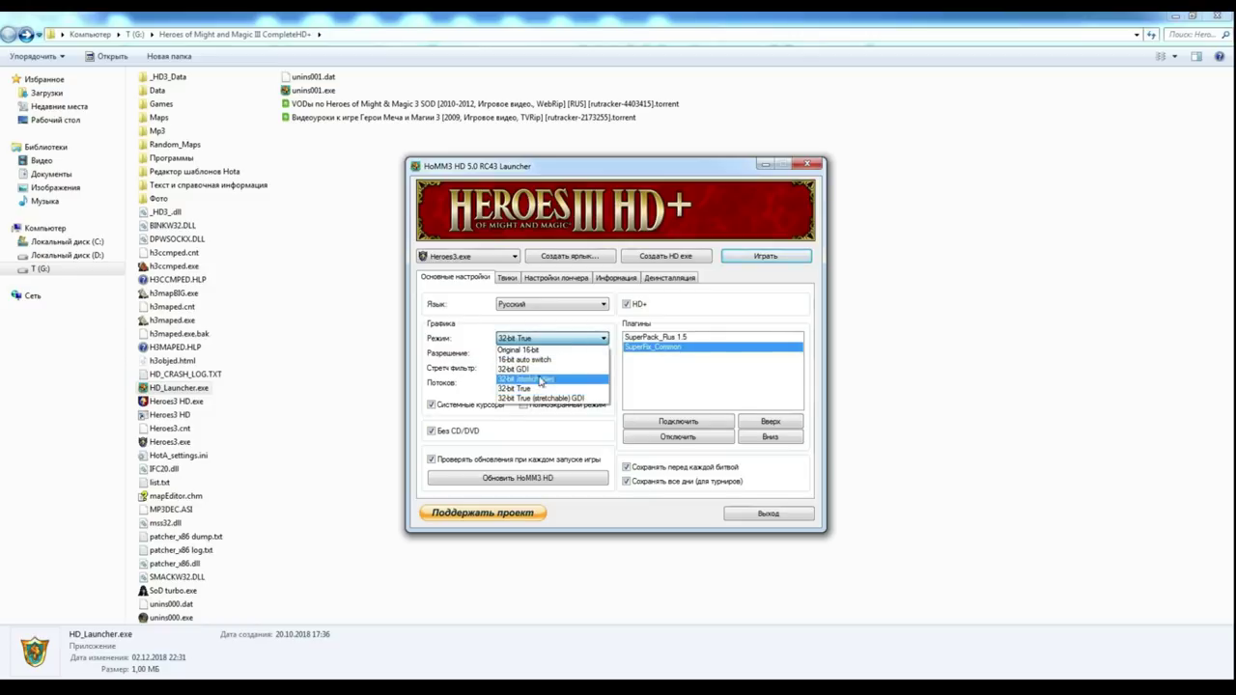
{"action": "left_click", "coordinate": [531, 399]}
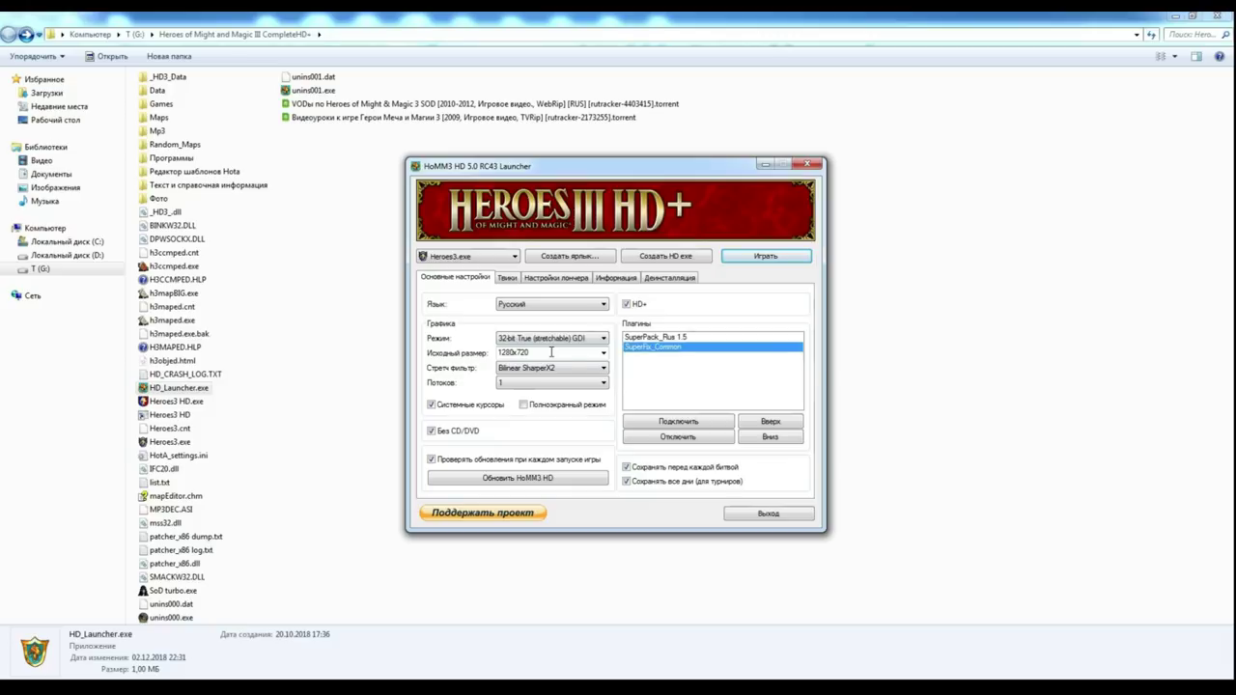
Start the game in the stretchable mode and widen its window horizontally
{"action": "left_click", "coordinate": [770, 255]}
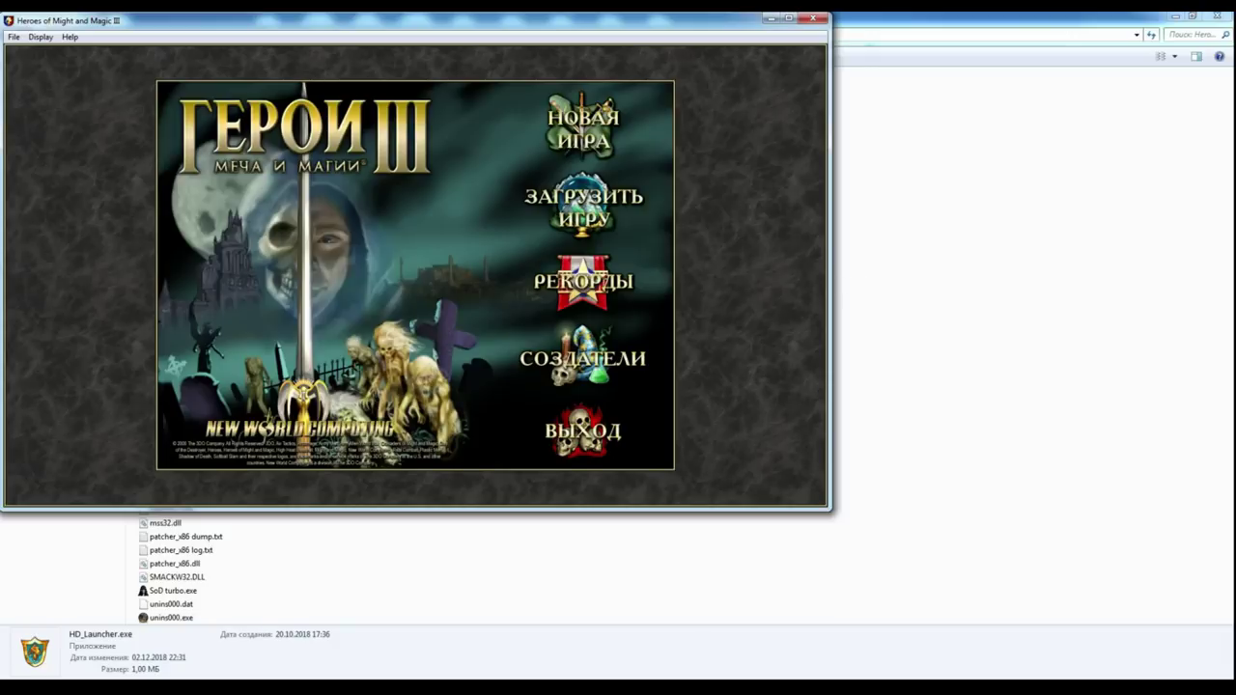
{"action": "left_click_drag", "start_coordinate": [828, 285], "coordinate": [1059, 284]}
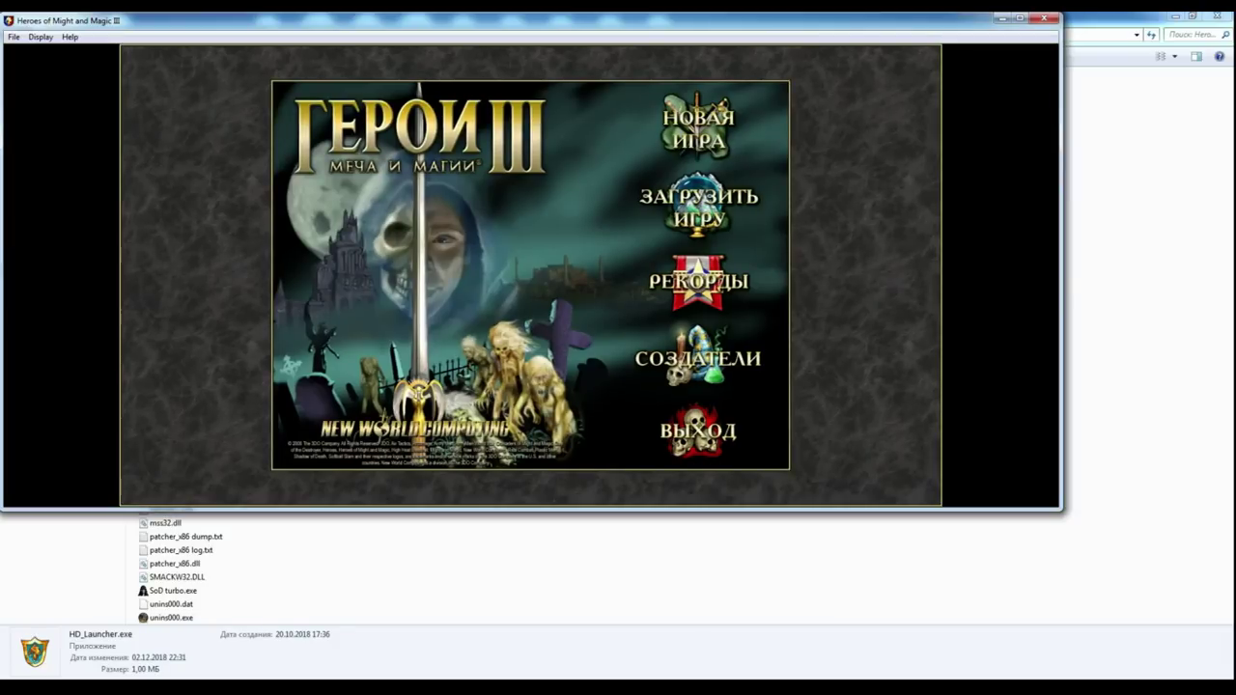
Increase the height of the stretchable game window and exit the game
{"action": "left_click_drag", "start_coordinate": [518, 509], "coordinate": [521, 658]}
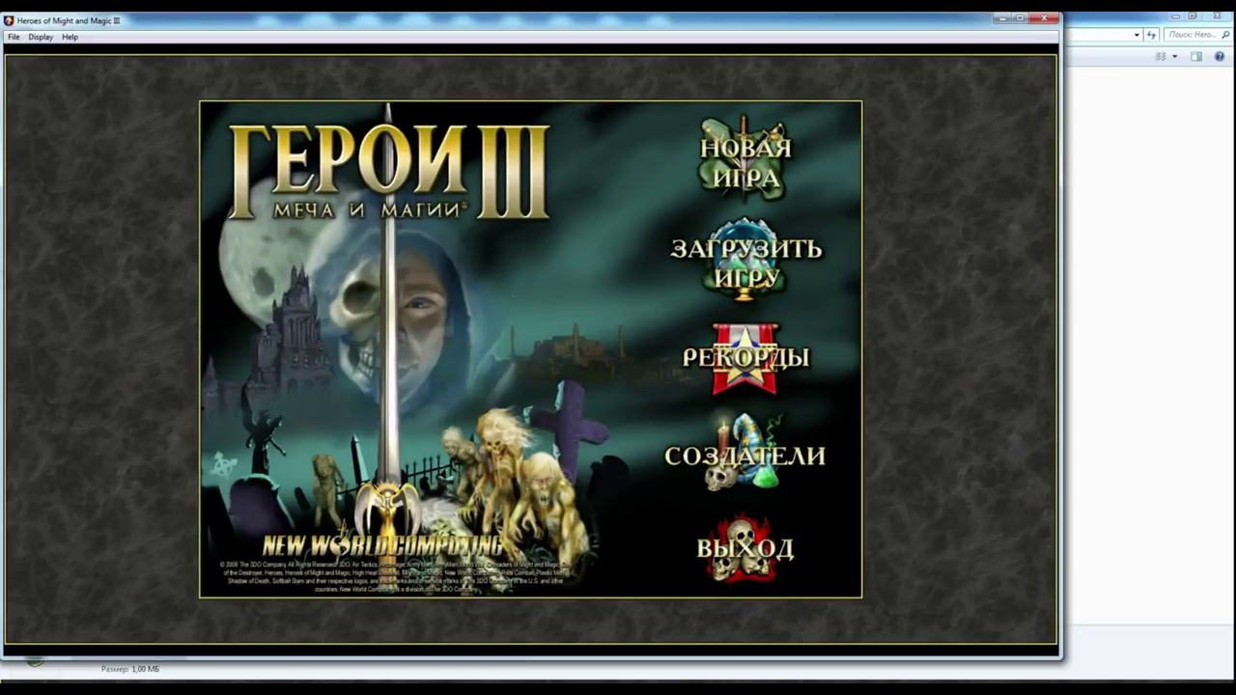
{"action": "left_click", "coordinate": [746, 548]}
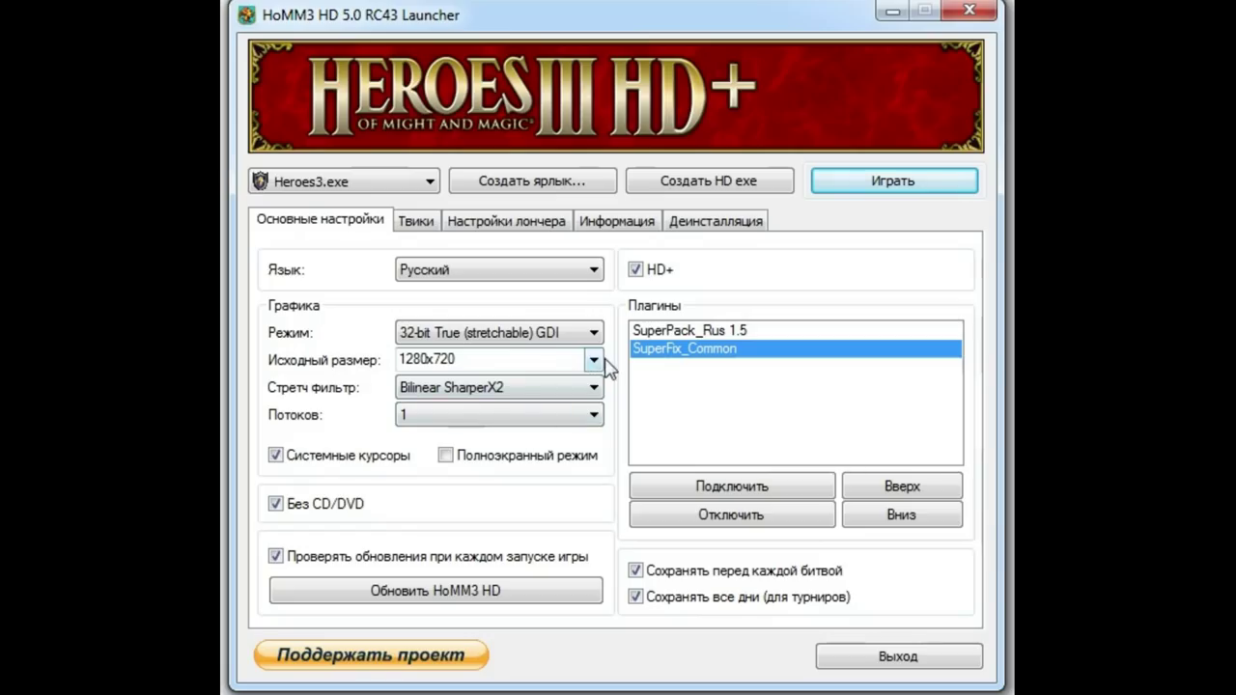
Look at the preset source sizes and enter a custom source size of 1700x800
{"action": "left_click", "coordinate": [593, 360]}
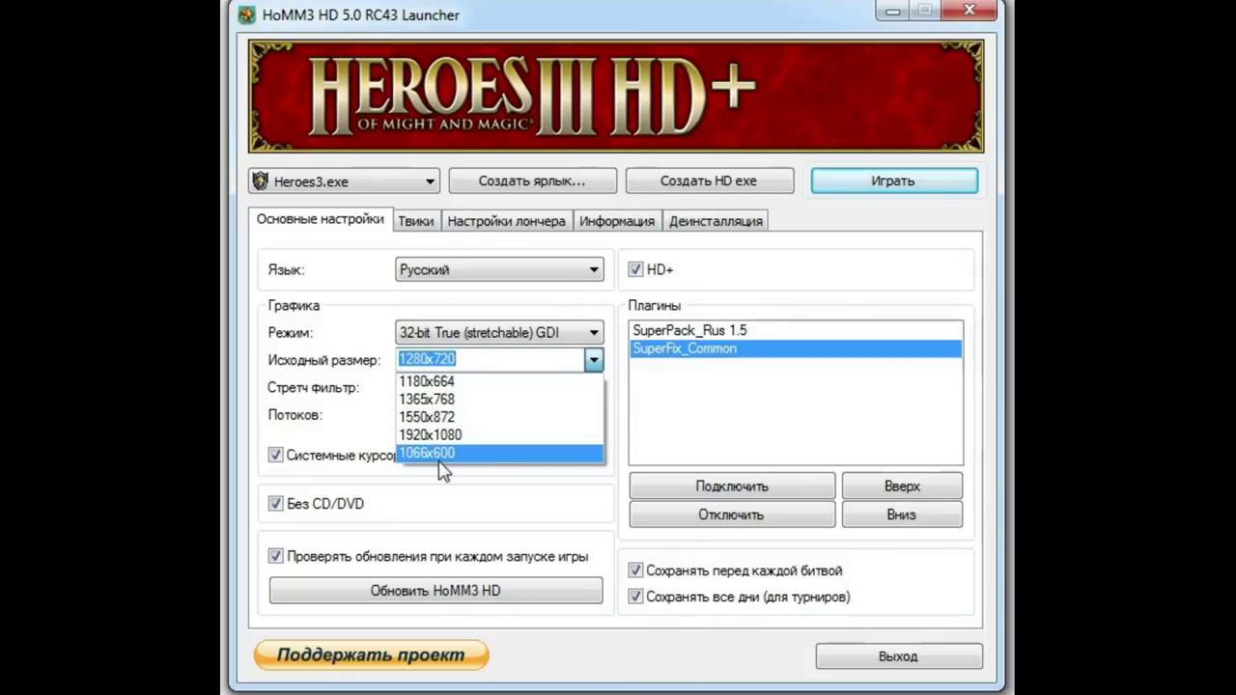
{"action": "left_click", "coordinate": [488, 359]}
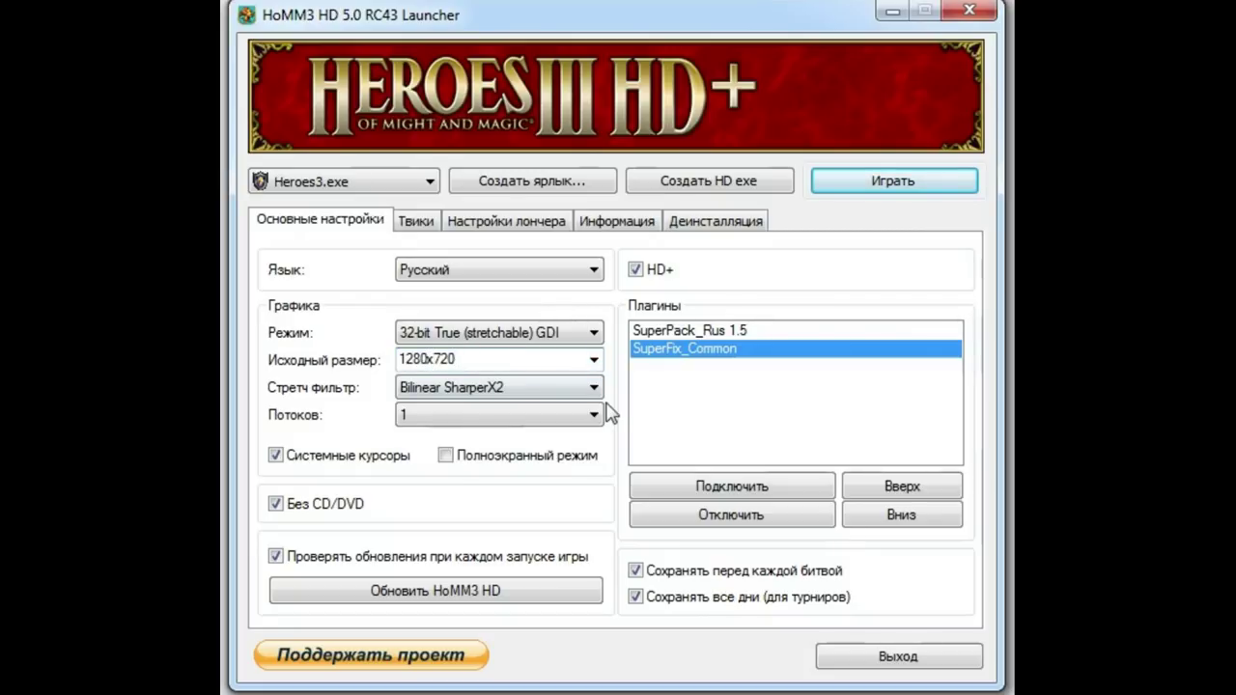
{"action": "key", "text": "BackSpace"}
{"action": "key", "text": "BackSpace"}
{"action": "key", "text": "BackSpace"}
{"action": "type", "text": "700"}
{"action": "key", "text": "Right"}
{"action": "key", "text": "Right"}
{"action": "key", "text": "BackSpace"}
{"action": "key", "text": "Delete"}
{"action": "key", "text": "Delete"}
{"action": "type", "text": "800"}
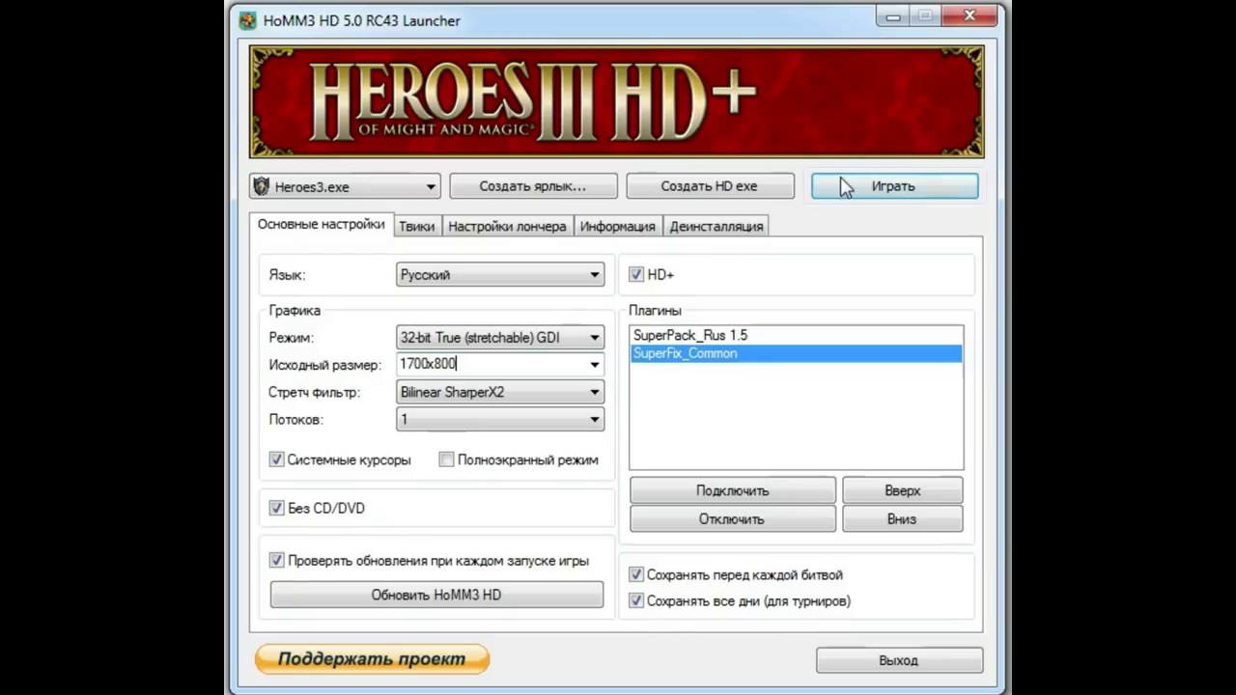
Launch the game and start a new single-player game on a random map with the preset Jebus Cross template
{"action": "left_click", "coordinate": [842, 187]}
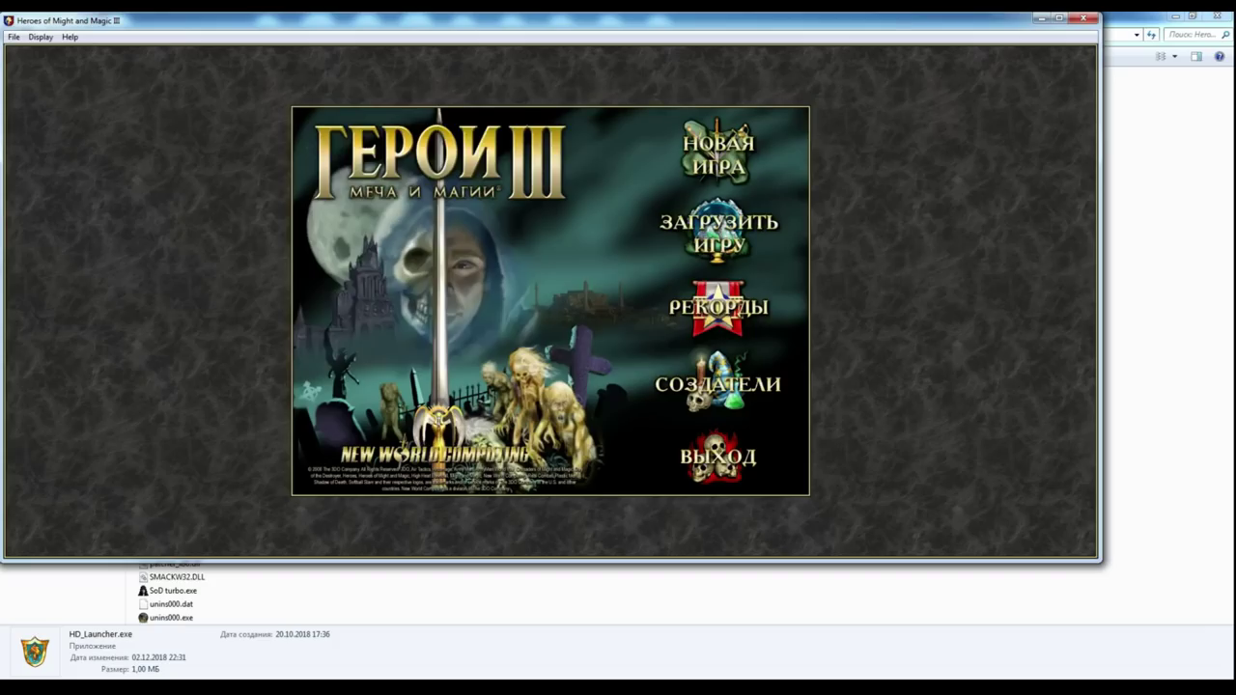
{"action": "left_click", "coordinate": [718, 154]}
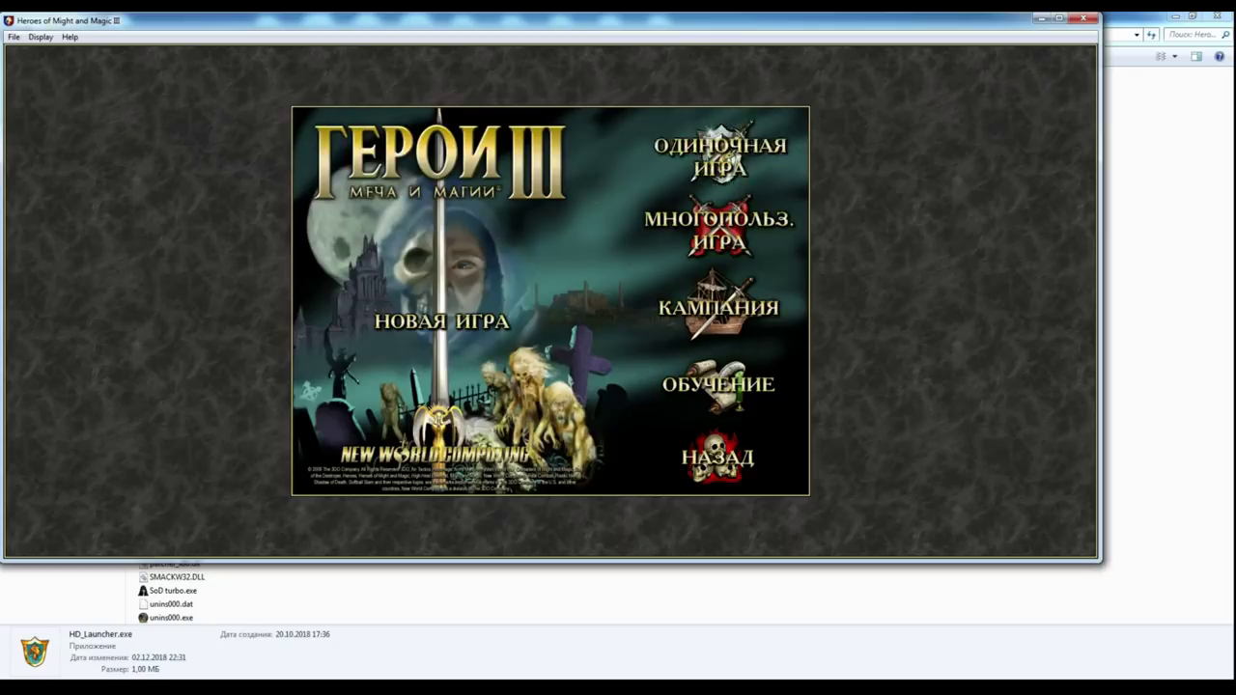
{"action": "left_click", "coordinate": [719, 150]}
{"action": "left_click", "coordinate": [634, 181]}
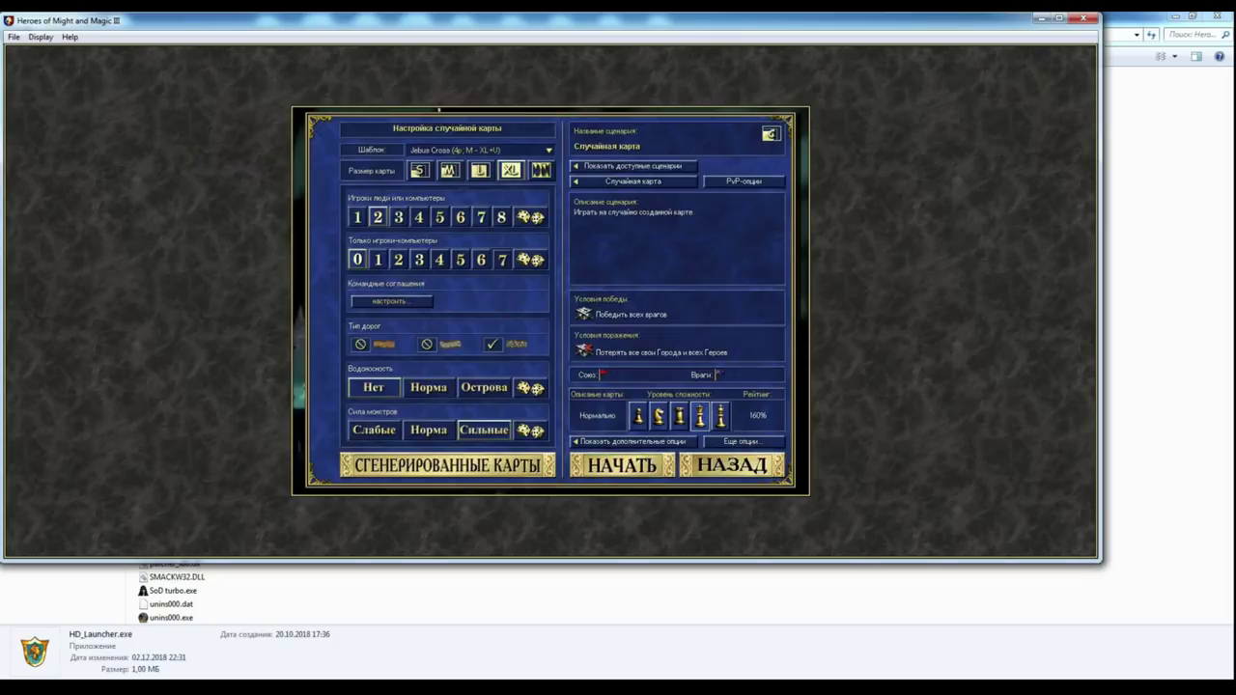
{"action": "left_click", "coordinate": [621, 465]}
{"action": "left_click", "coordinate": [626, 367]}
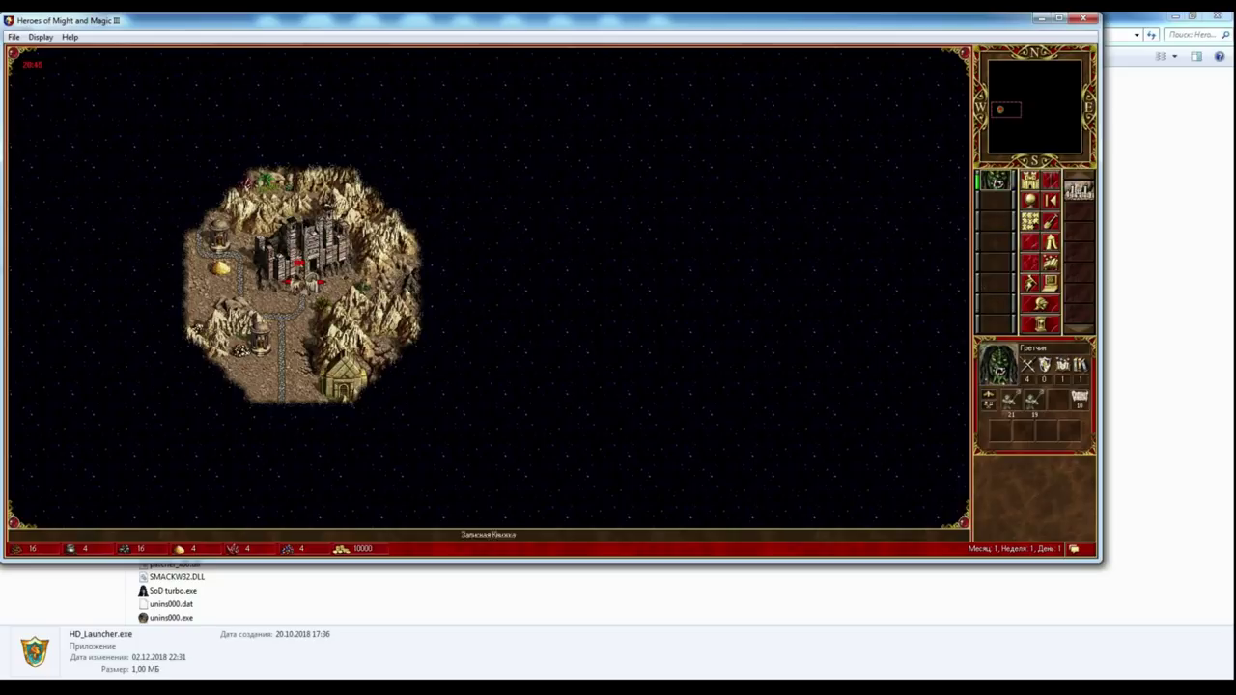
Examine the adventure map around the starting town and out to the map's borders at the custom resolution
{"action": "key", "text": "Right"}
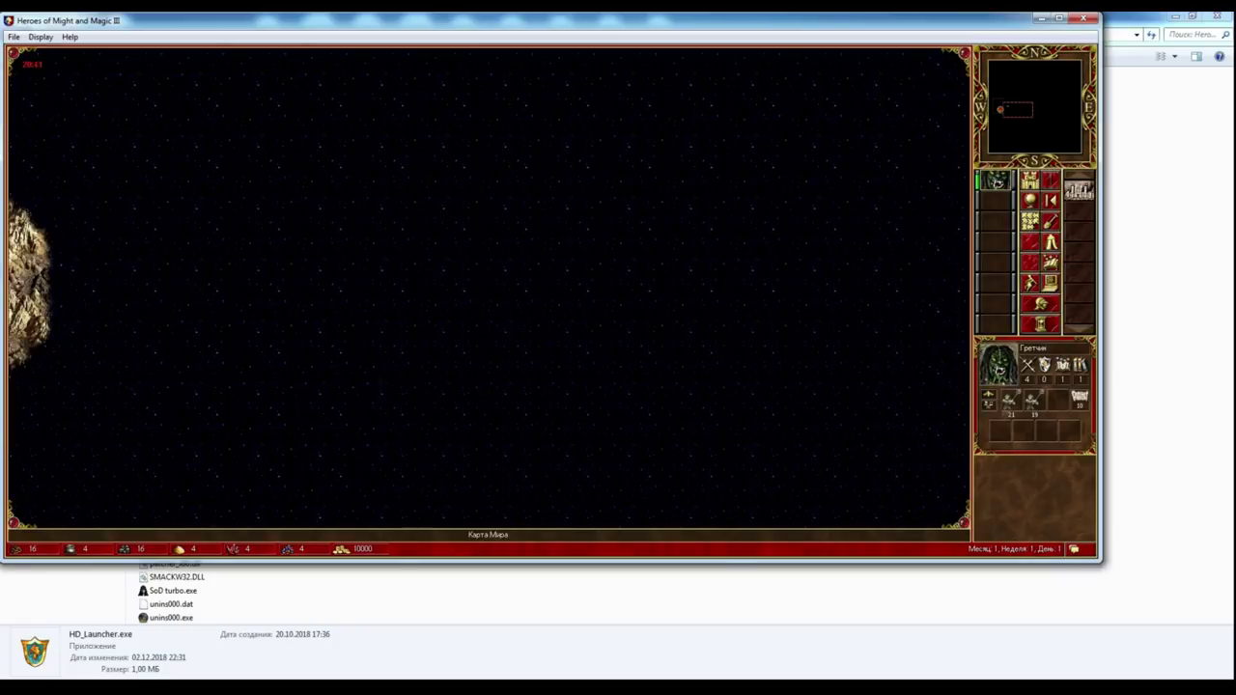
{"action": "key", "text": "Left"}
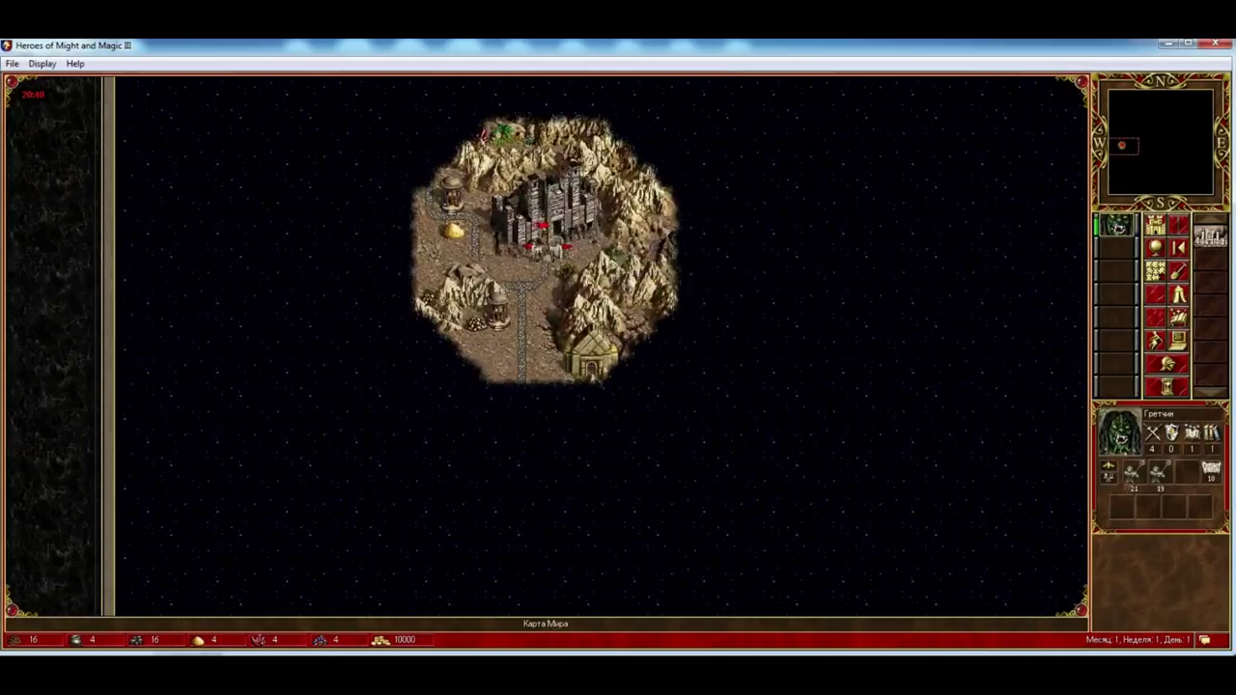
{"action": "key", "text": "Up"}
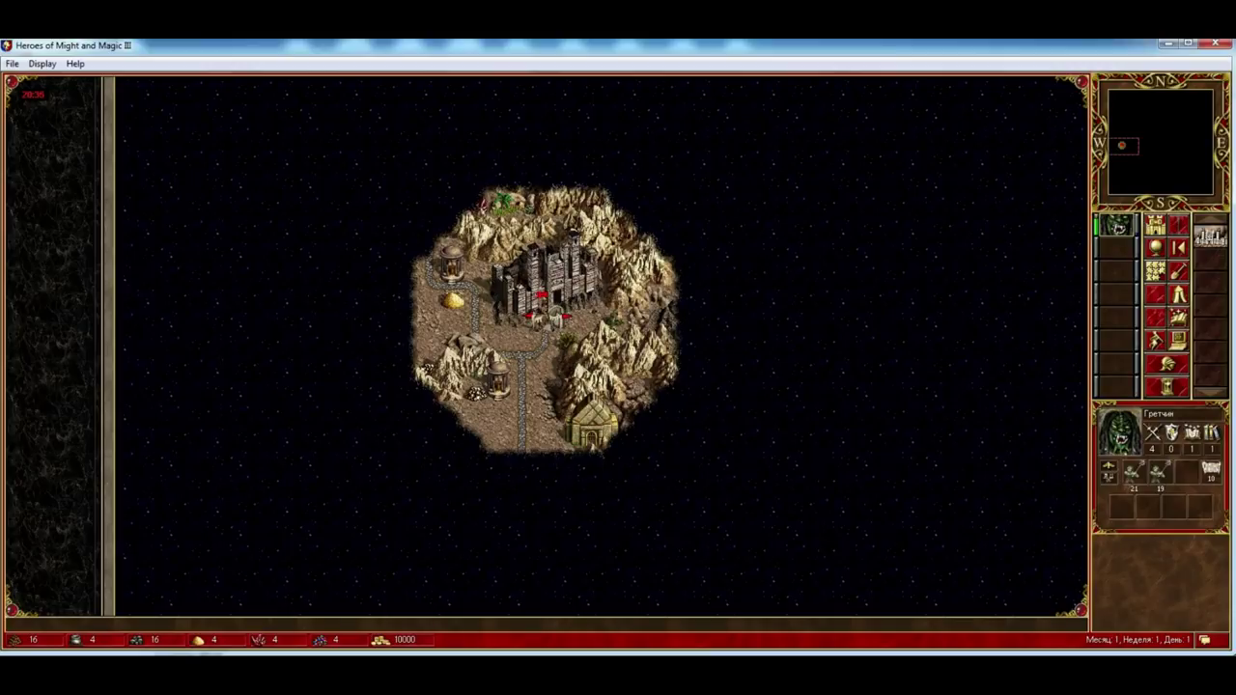
{"action": "key", "text": "Down"}
{"action": "key", "text": "Right"}
{"action": "key", "text": "Up"}
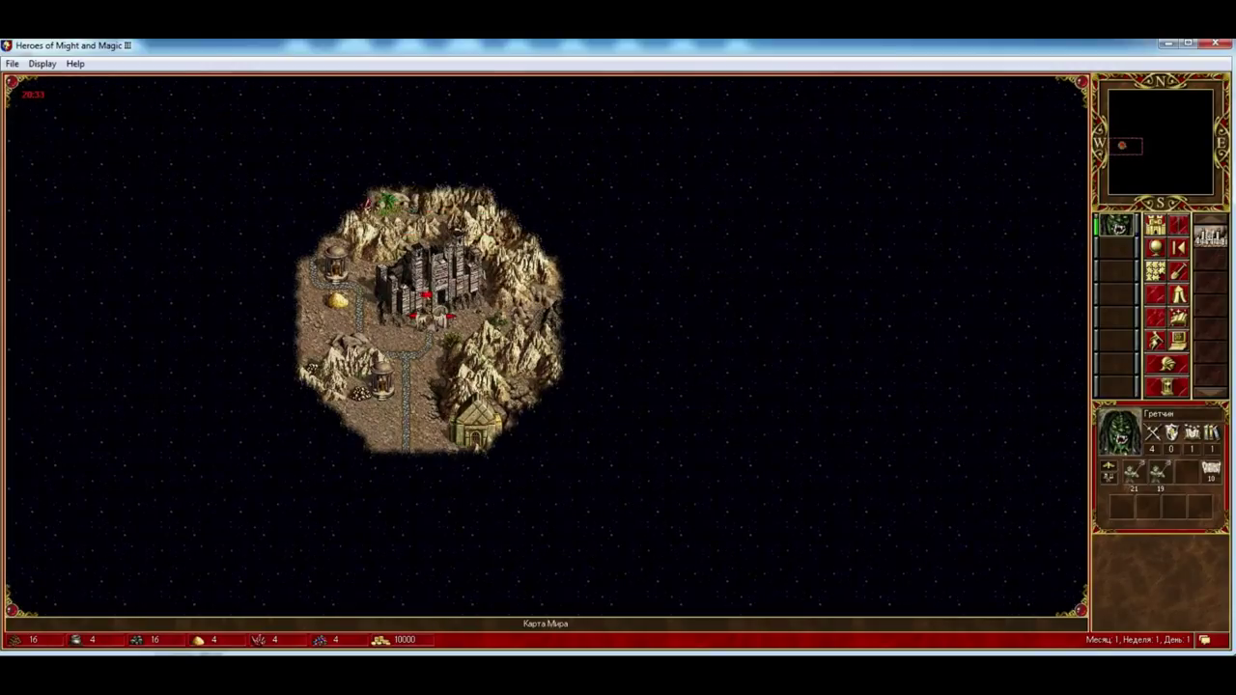
{"action": "key", "text": "Left"}
{"action": "key", "text": "Up"}
{"action": "key", "text": "Down"}
{"action": "key", "text": "Right"}
{"action": "key", "text": "Up"}
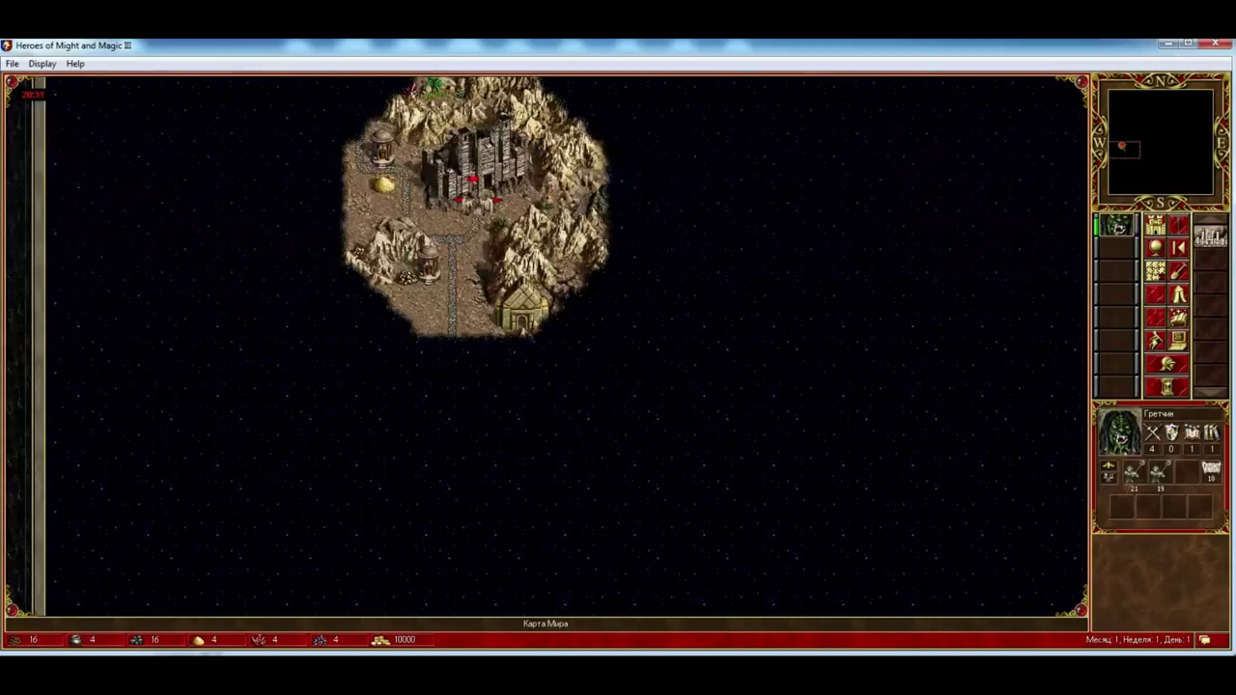
{"action": "key", "text": "Left"}
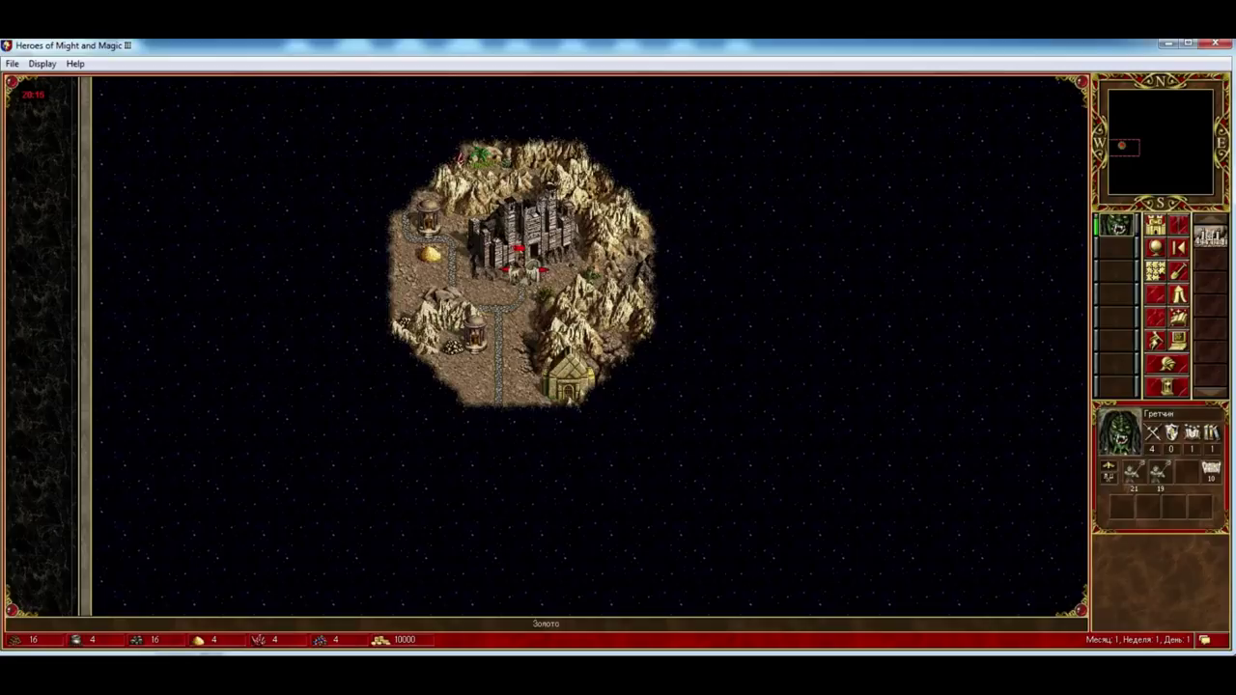
{"action": "key", "text": "Left"}
{"action": "key", "text": "Left"}
{"action": "key", "text": "Left"}
{"action": "key", "text": "Left"}
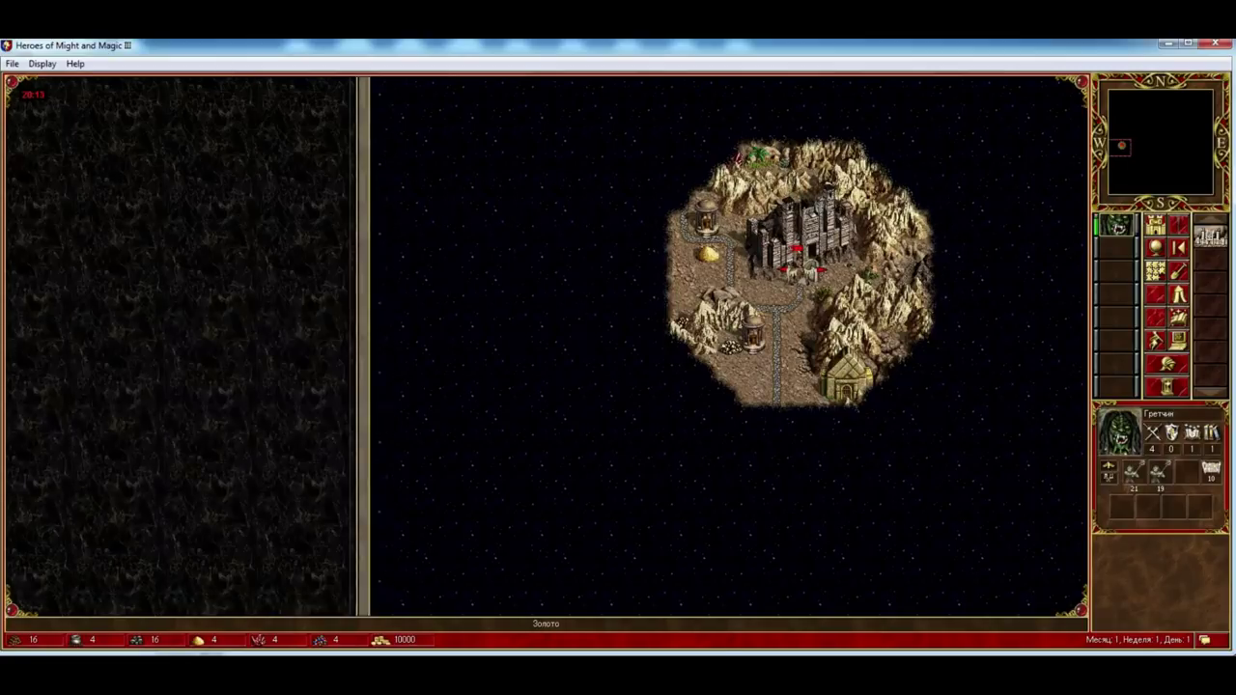
{"action": "key", "text": "Up"}
{"action": "key", "text": "Up"}
{"action": "key", "text": "Up"}
{"action": "key", "text": "Up"}
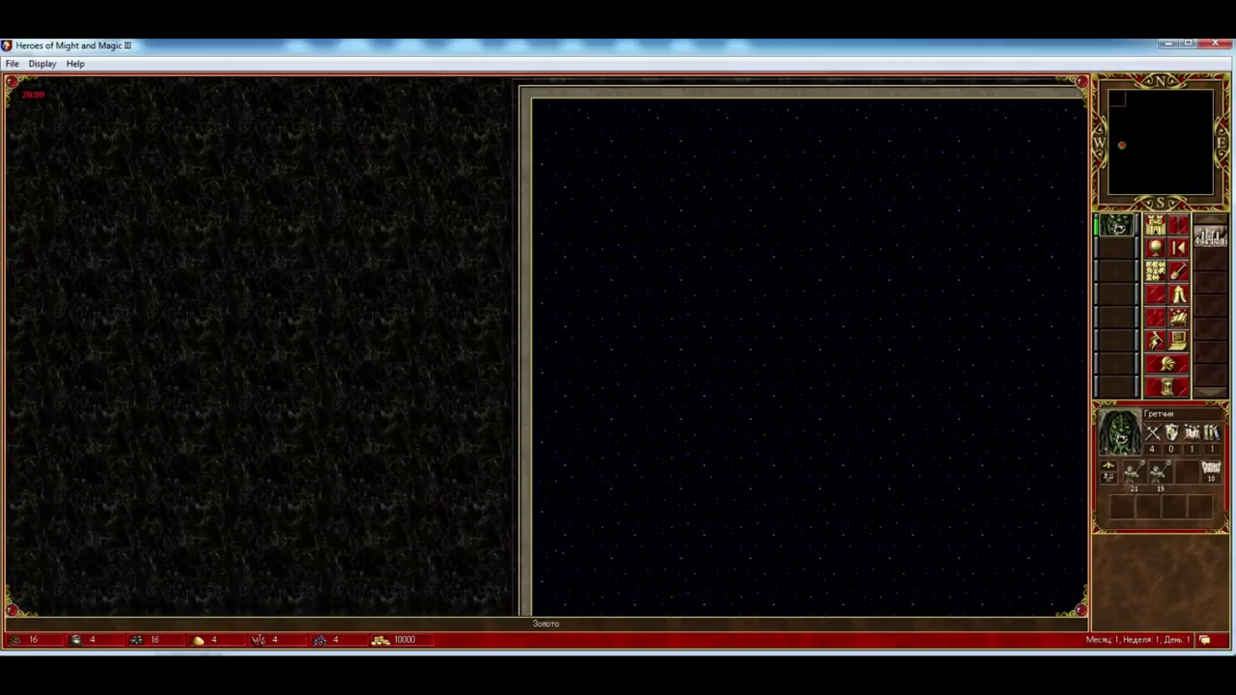
{"action": "key", "text": "Down"}
{"action": "key", "text": "Down"}
{"action": "key", "text": "Down"}
{"action": "key", "text": "Down"}
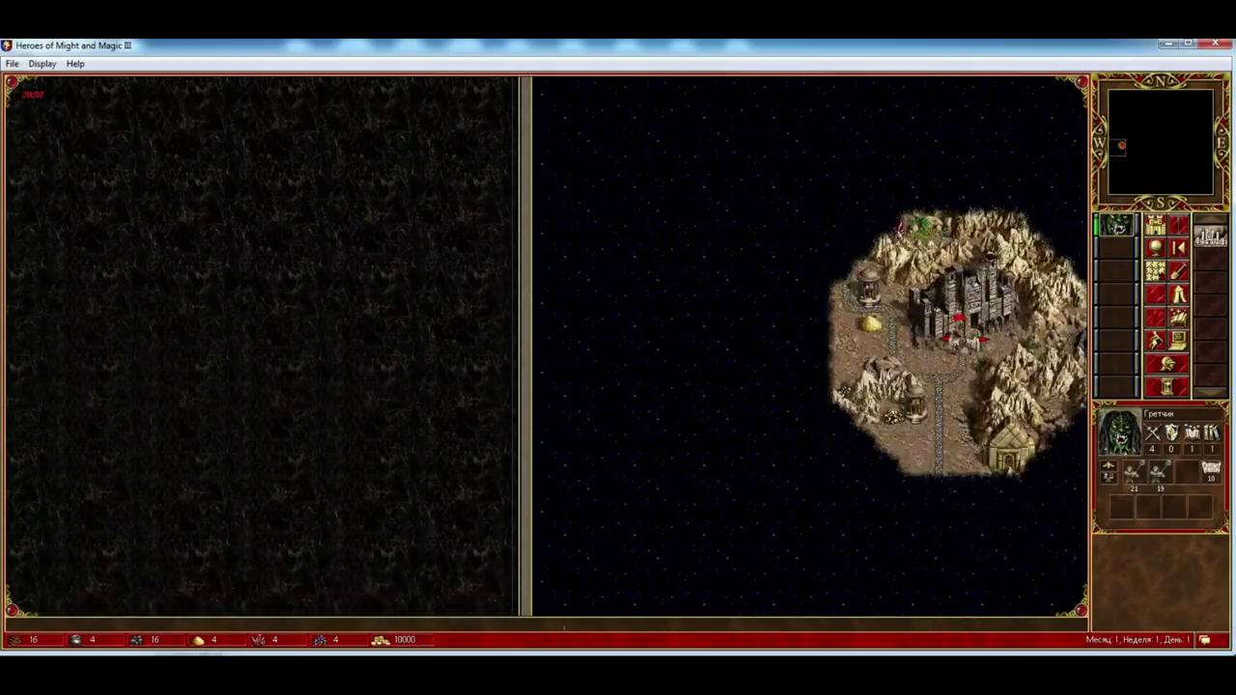
{"action": "key", "text": "Right"}
{"action": "key", "text": "Right"}
{"action": "key", "text": "Right"}
{"action": "key", "text": "Right"}
{"action": "key", "text": "Right"}
{"action": "key", "text": "Right"}
{"action": "key", "text": "Right"}
{"action": "key", "text": "Right"}
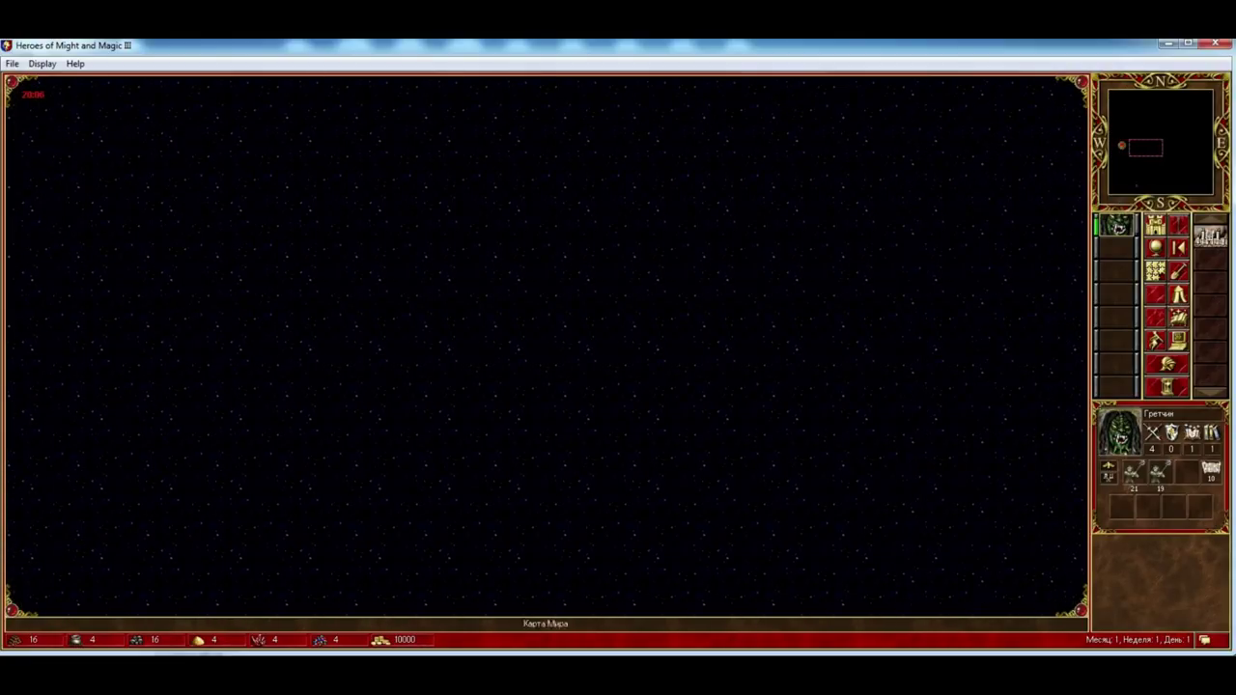
{"action": "key", "text": "Left"}
{"action": "key", "text": "Left"}
{"action": "key", "text": "Left"}
{"action": "key", "text": "Left"}
{"action": "key", "text": "Left"}
{"action": "key", "text": "Left"}
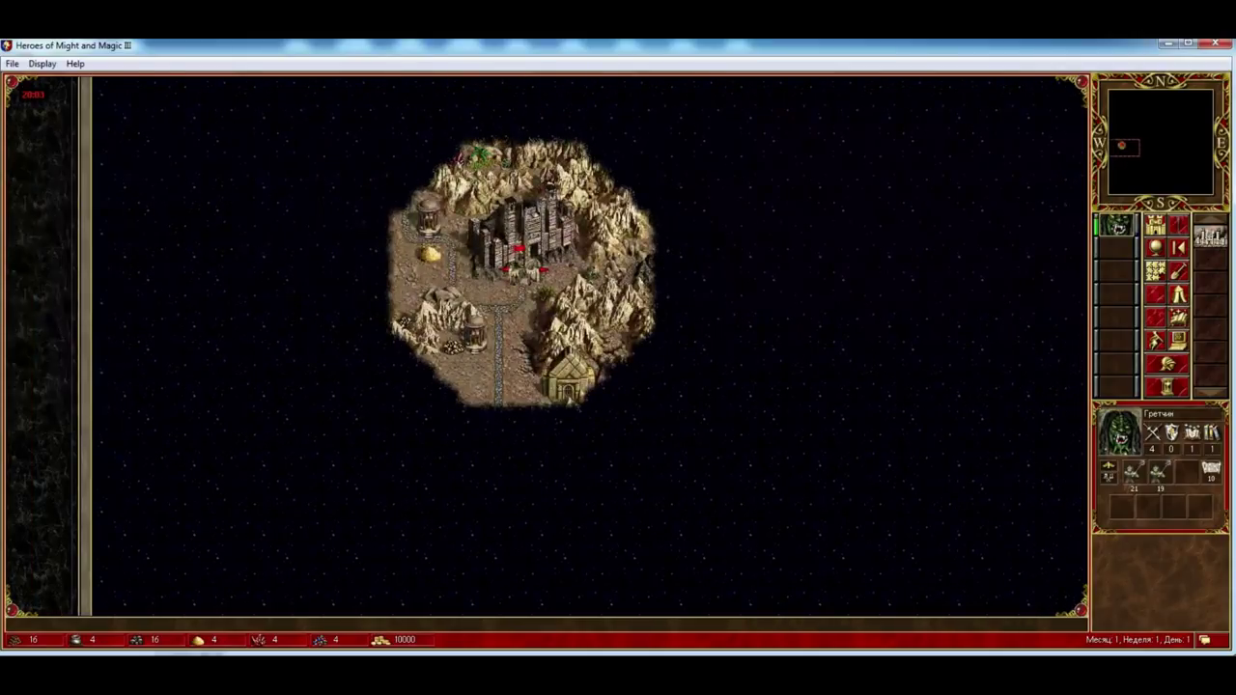
{"action": "key", "text": "Down"}
{"action": "key", "text": "Down"}
{"action": "key", "text": "Down"}
{"action": "key", "text": "Down"}
{"action": "key", "text": "Down"}
{"action": "key", "text": "Down"}
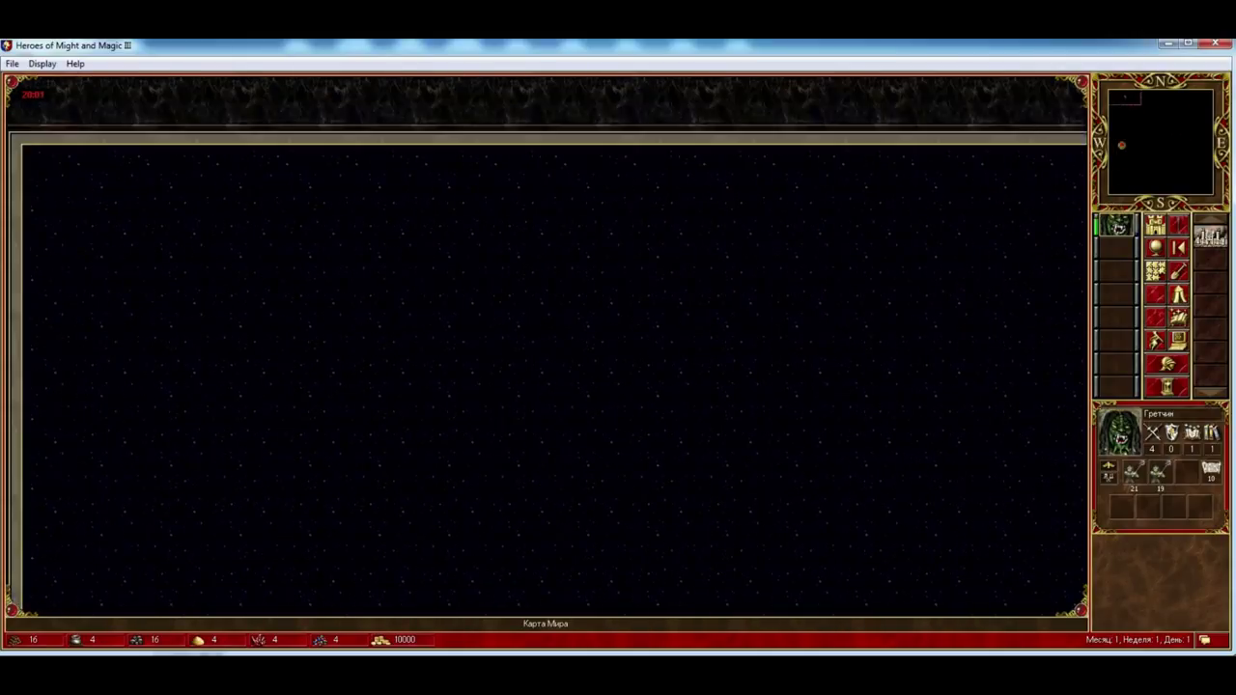
View the northern edge of the map and return to the starting town using the minimap
{"action": "left_click_drag", "start_coordinate": [1128, 169], "coordinate": [1137, 136]}
{"action": "key", "text": "Up"}
{"action": "key", "text": "Up"}
{"action": "key", "text": "Up"}
{"action": "key", "text": "Up"}
{"action": "key", "text": "Up"}
{"action": "key", "text": "Up"}
{"action": "key", "text": "Up"}
{"action": "key", "text": "Up"}
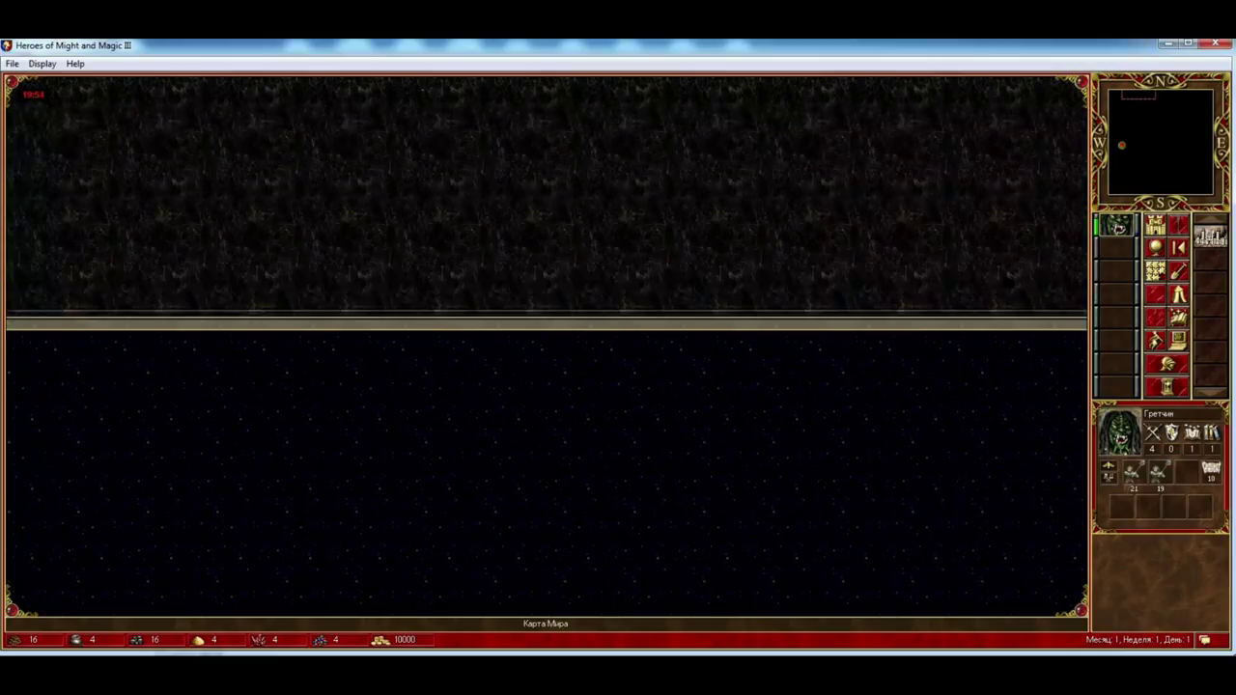
{"action": "left_click", "coordinate": [1124, 153]}
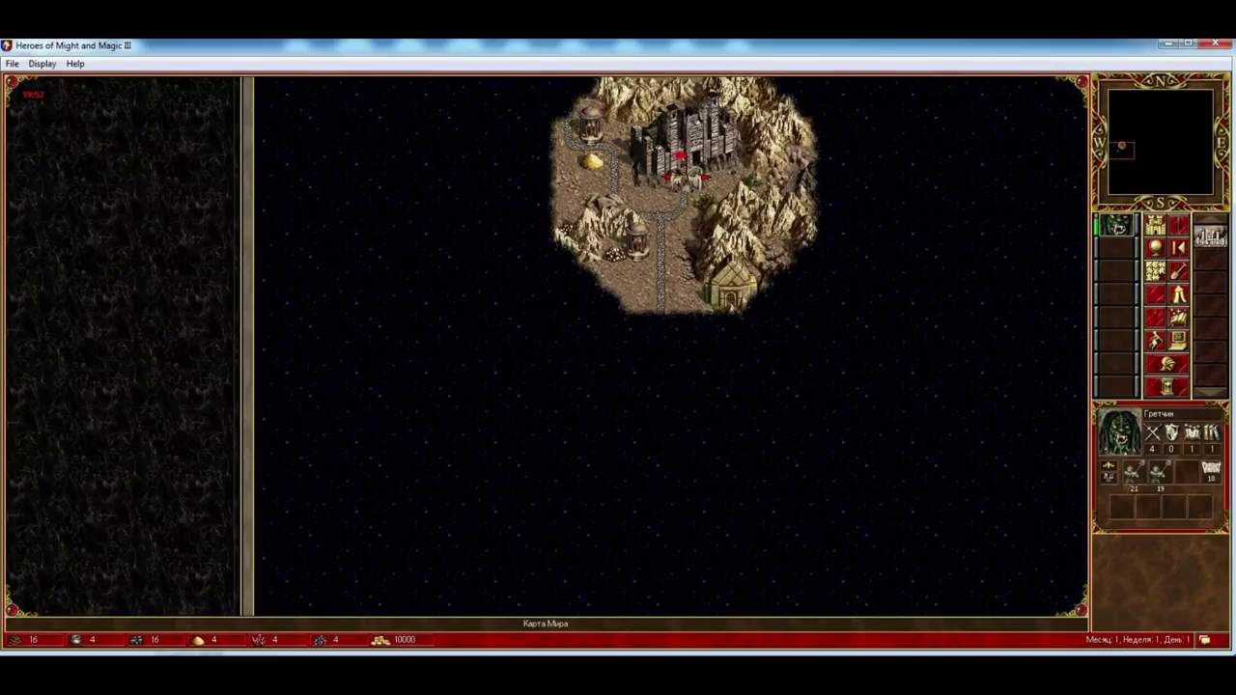
Close the running game and look at the launcher's render thread options, keeping 1 thread
{"action": "left_click", "coordinate": [1216, 43]}
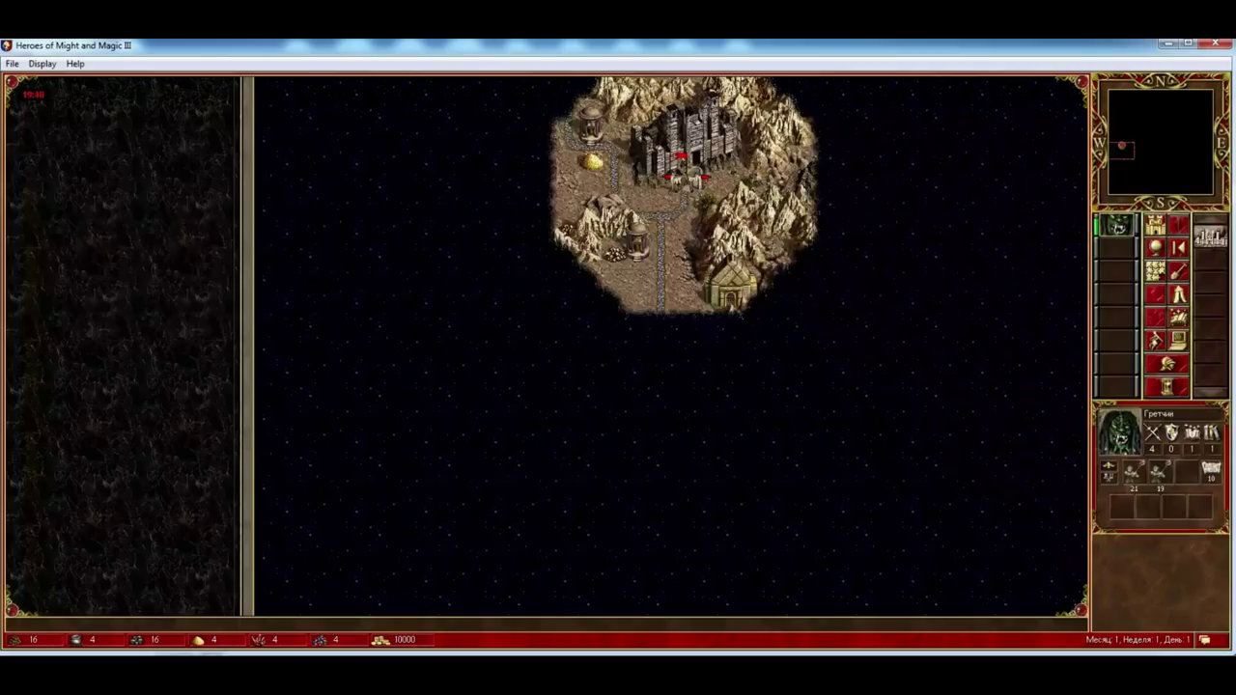
{"action": "left_click", "coordinate": [1216, 42]}
{"action": "left_click", "coordinate": [586, 374]}
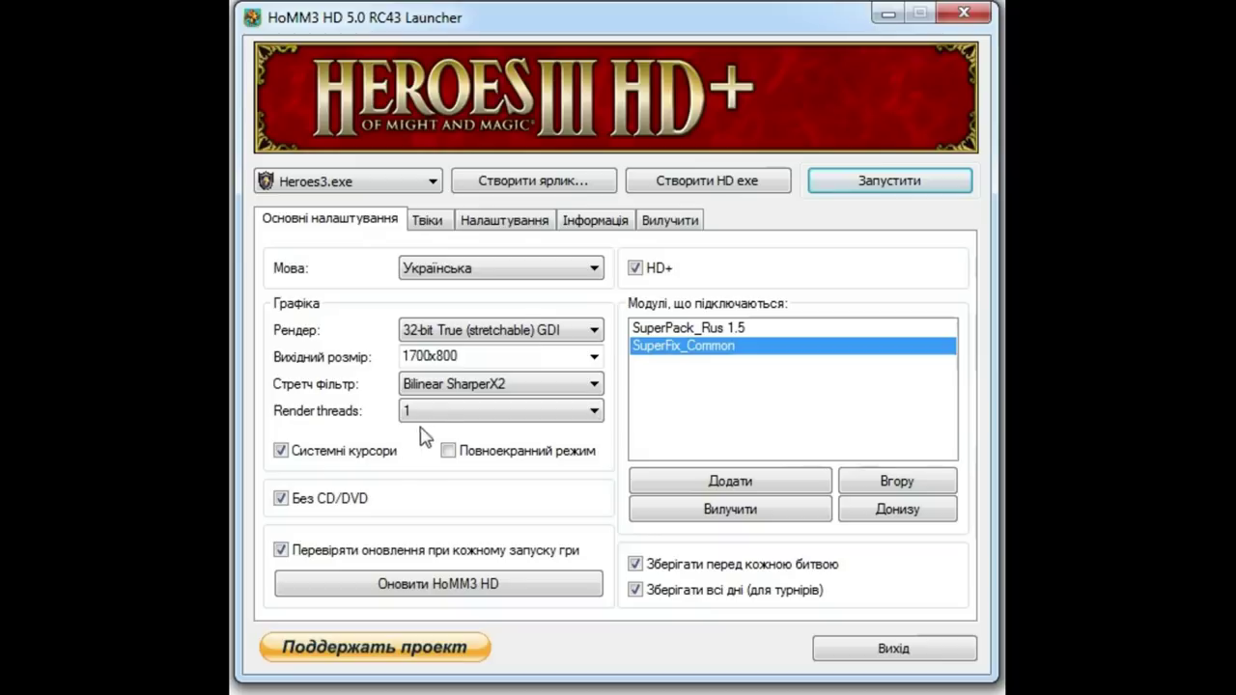
{"action": "left_click", "coordinate": [436, 409]}
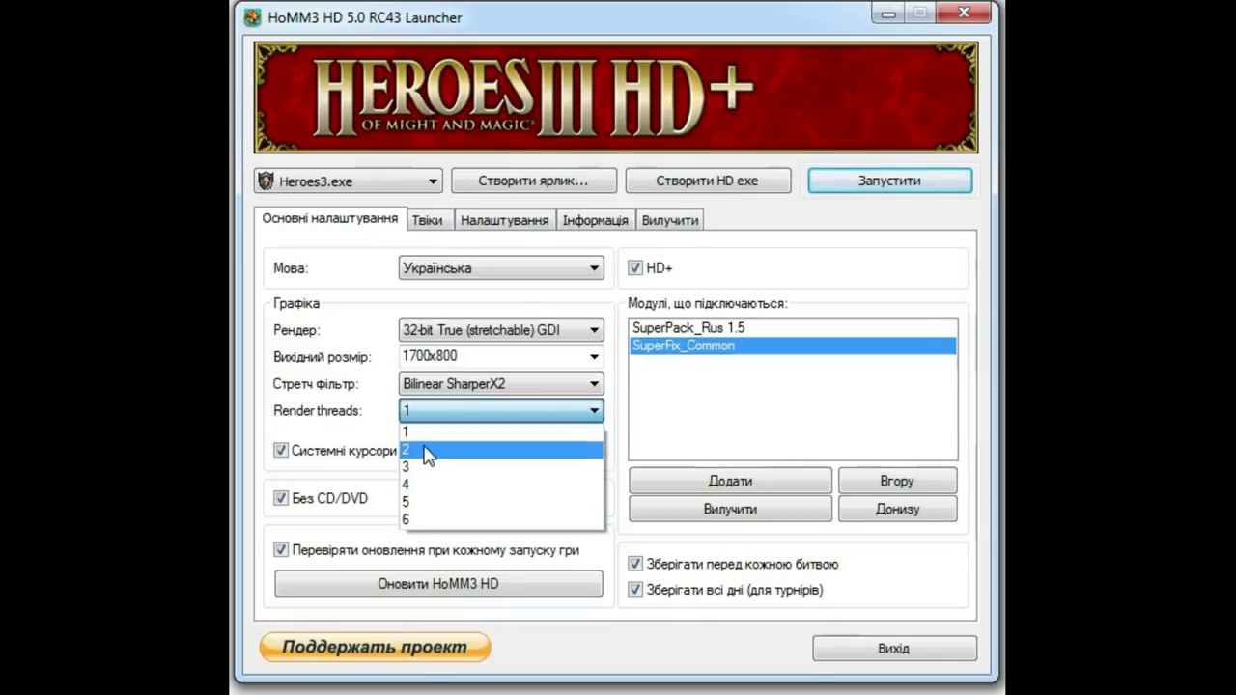
{"action": "left_click", "coordinate": [287, 432]}
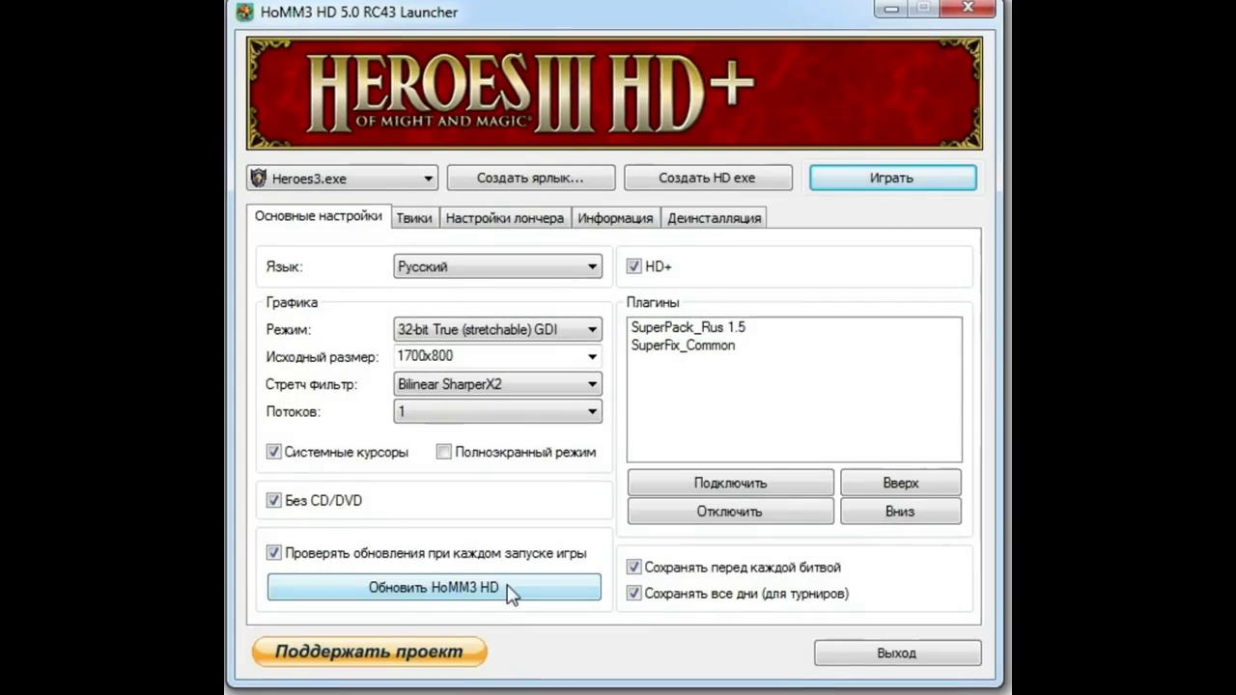
Try full-screen mode by enabling Полноэкранный режим and running the game, and exit the game
{"action": "left_click", "coordinate": [441, 455]}
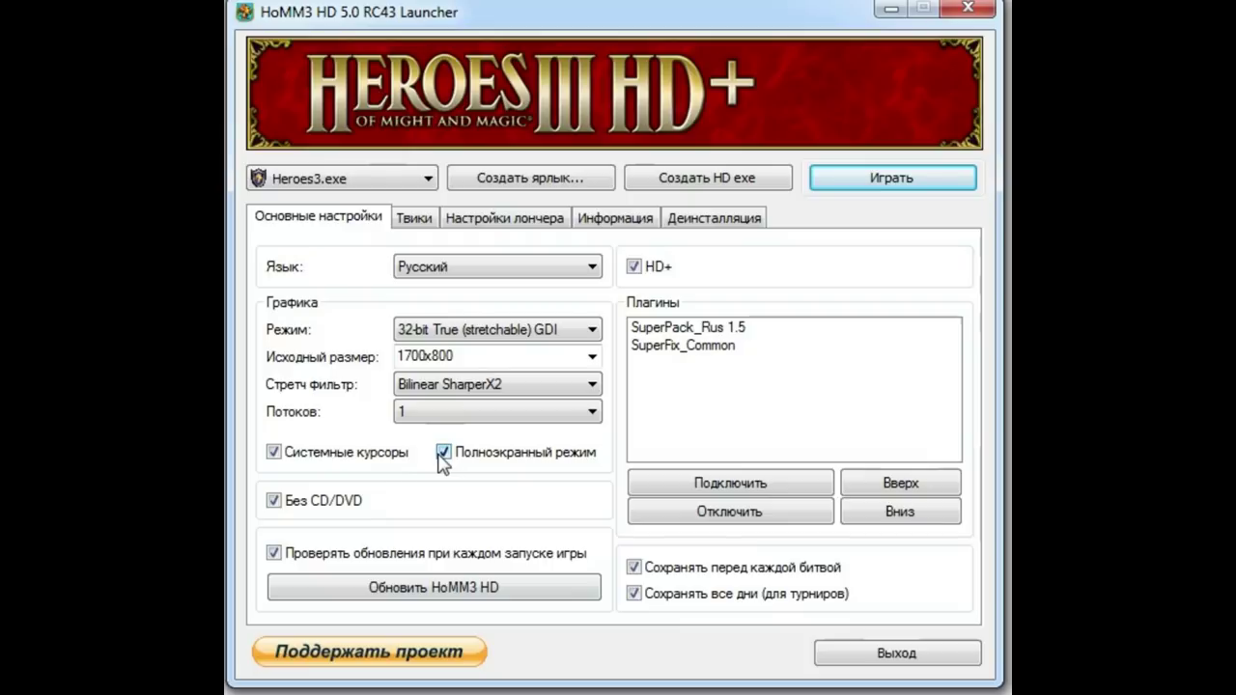
{"action": "left_click", "coordinate": [443, 454]}
{"action": "left_click", "coordinate": [856, 180]}
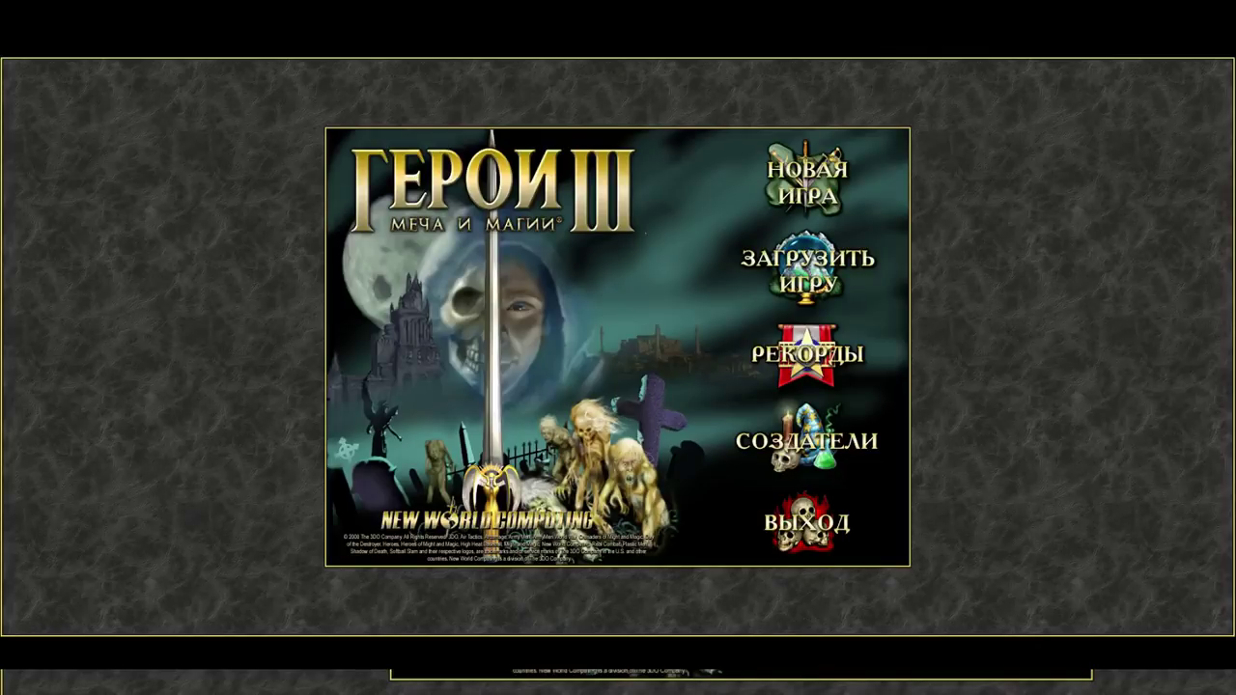
{"action": "left_click", "coordinate": [806, 523]}
{"action": "left_click", "coordinate": [585, 358]}
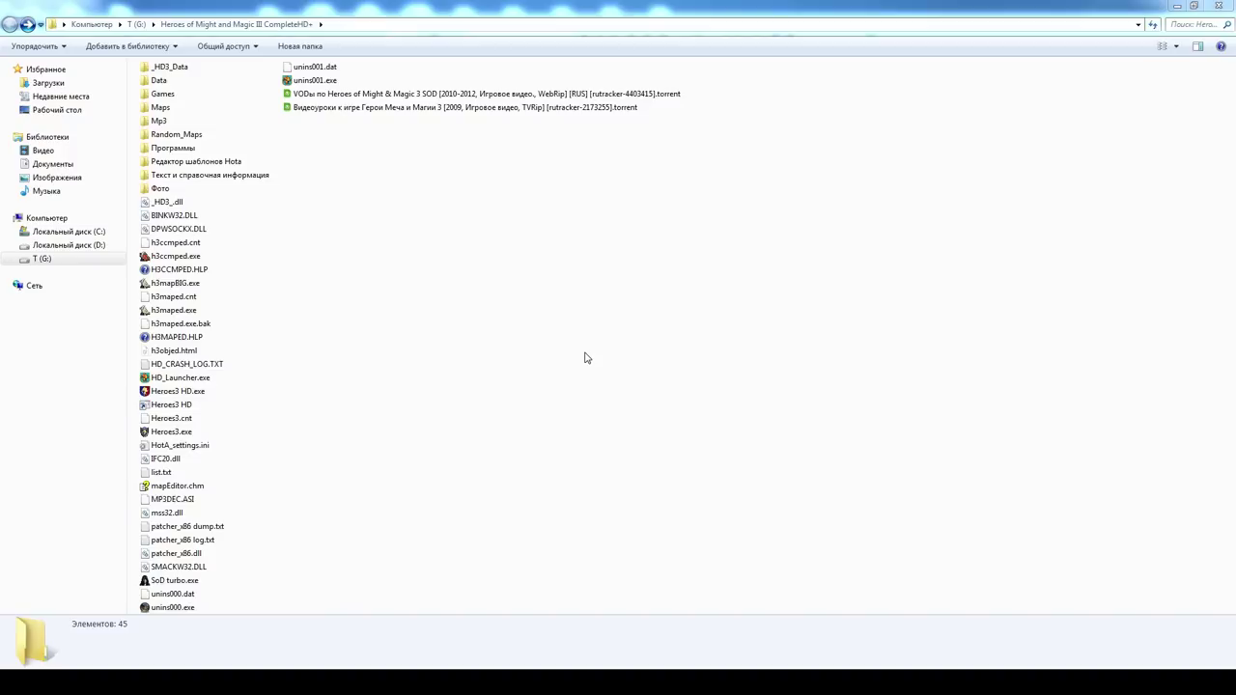
Reopen HD_Launcher.exe, select SoD turbo.exe as the executable, and start the game
{"action": "double_click", "coordinate": [177, 381]}
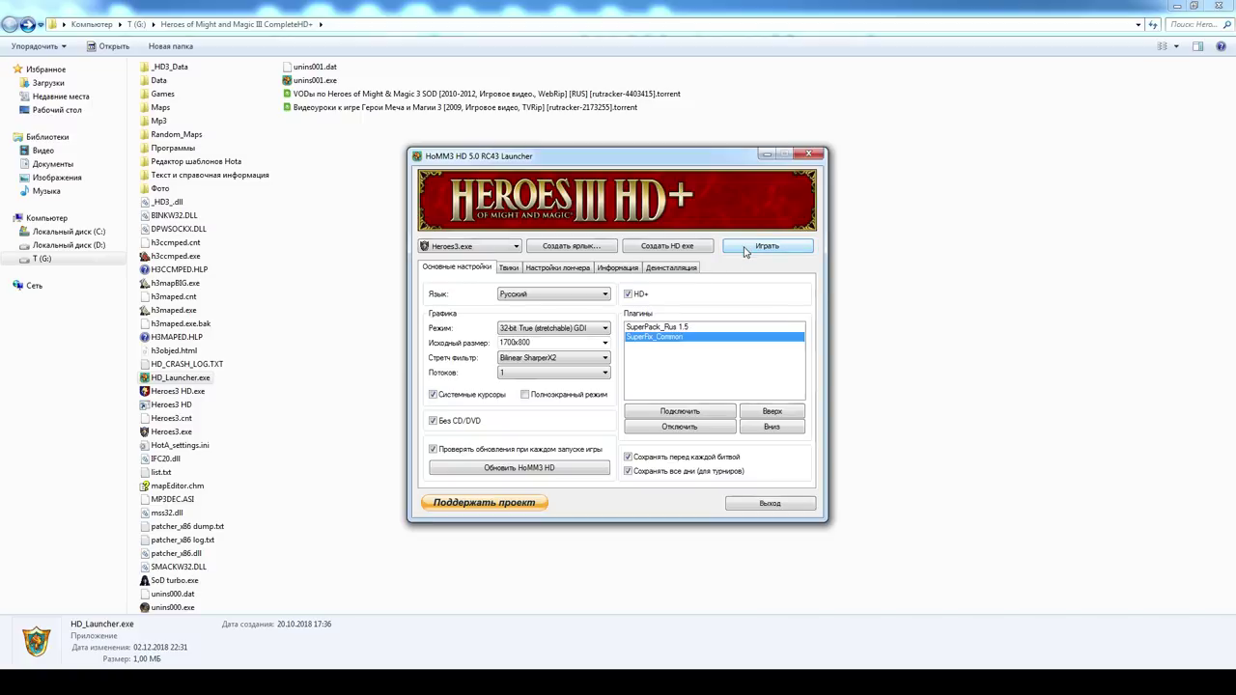
{"action": "left_click", "coordinate": [473, 247]}
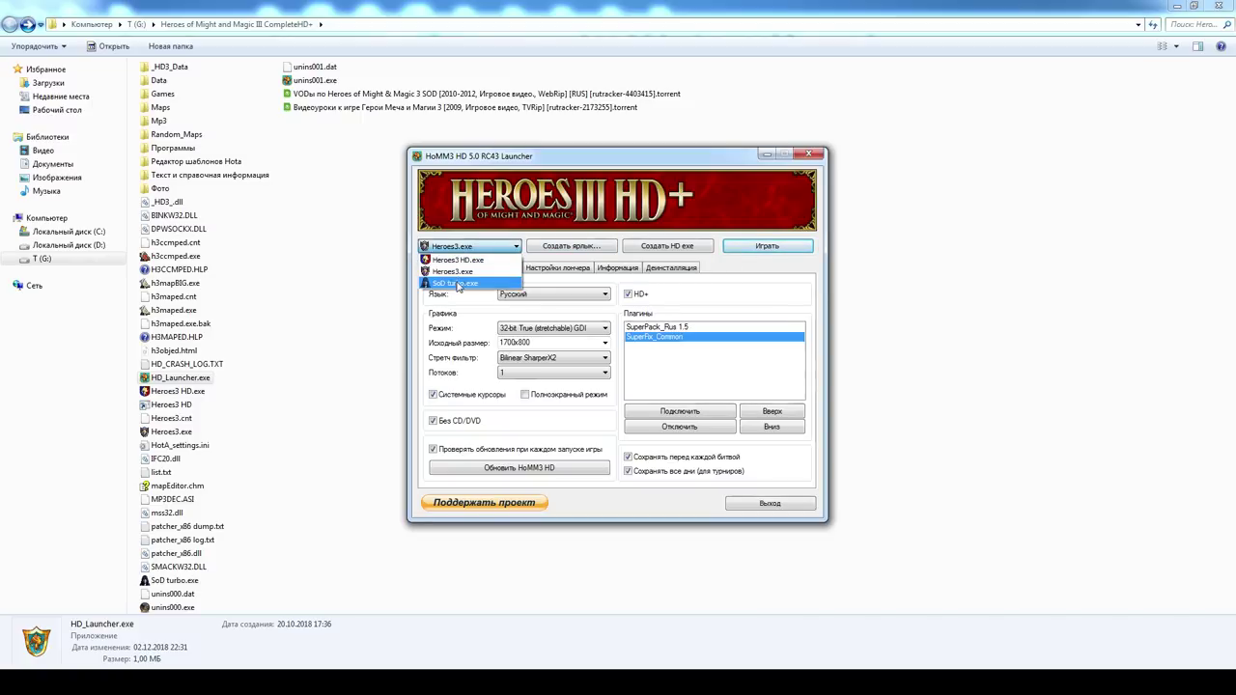
{"action": "left_click", "coordinate": [454, 280]}
{"action": "left_click", "coordinate": [757, 247]}
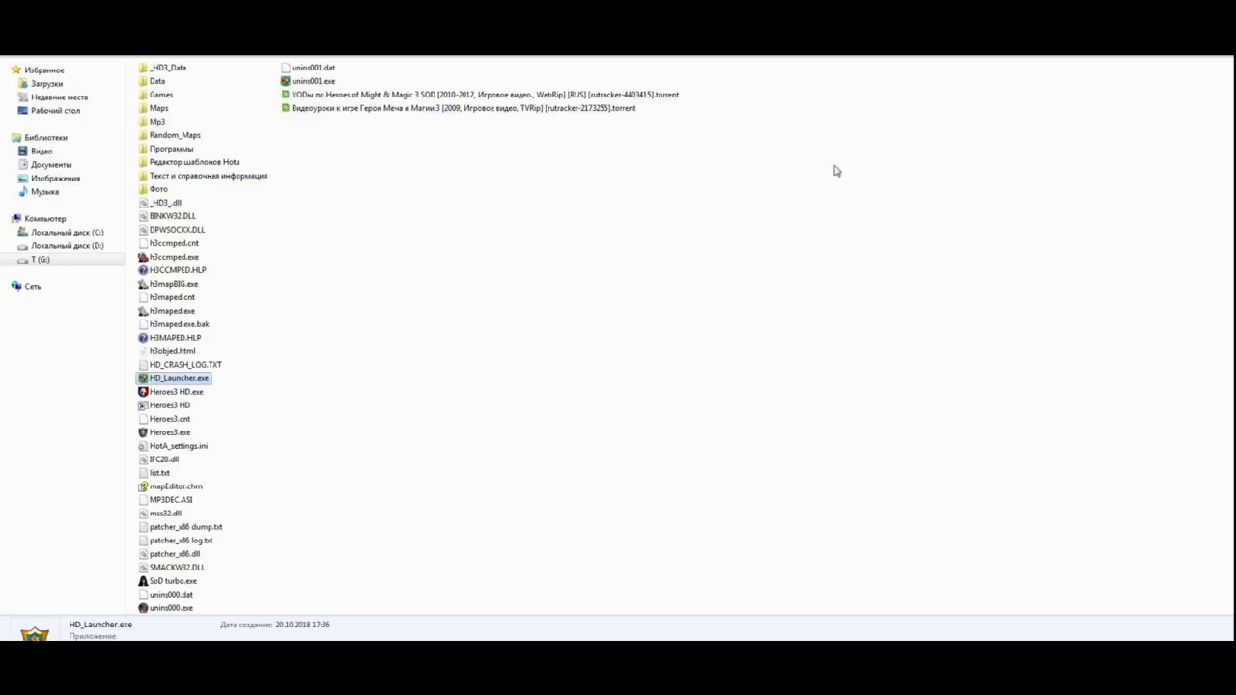
Reopen HD_Launcher.exe and check for HoMM3 HD updates
{"action": "left_click", "coordinate": [380, 381]}
{"action": "double_click", "coordinate": [176, 379]}
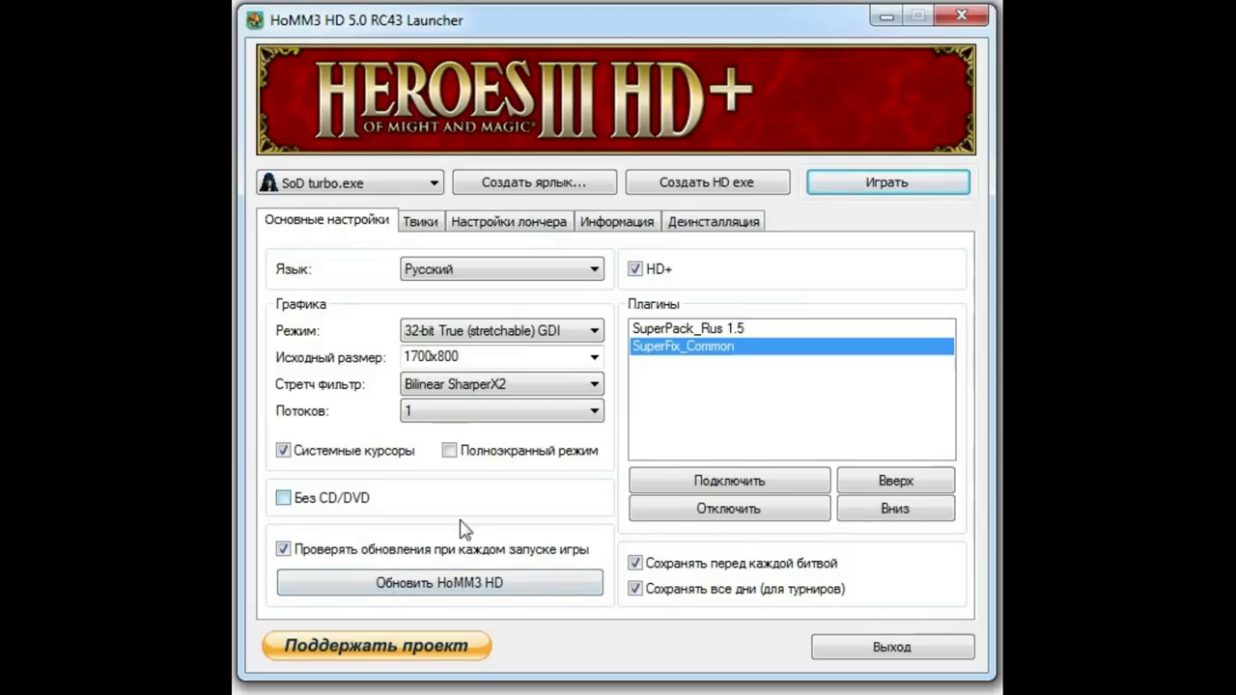
{"action": "left_click", "coordinate": [461, 582]}
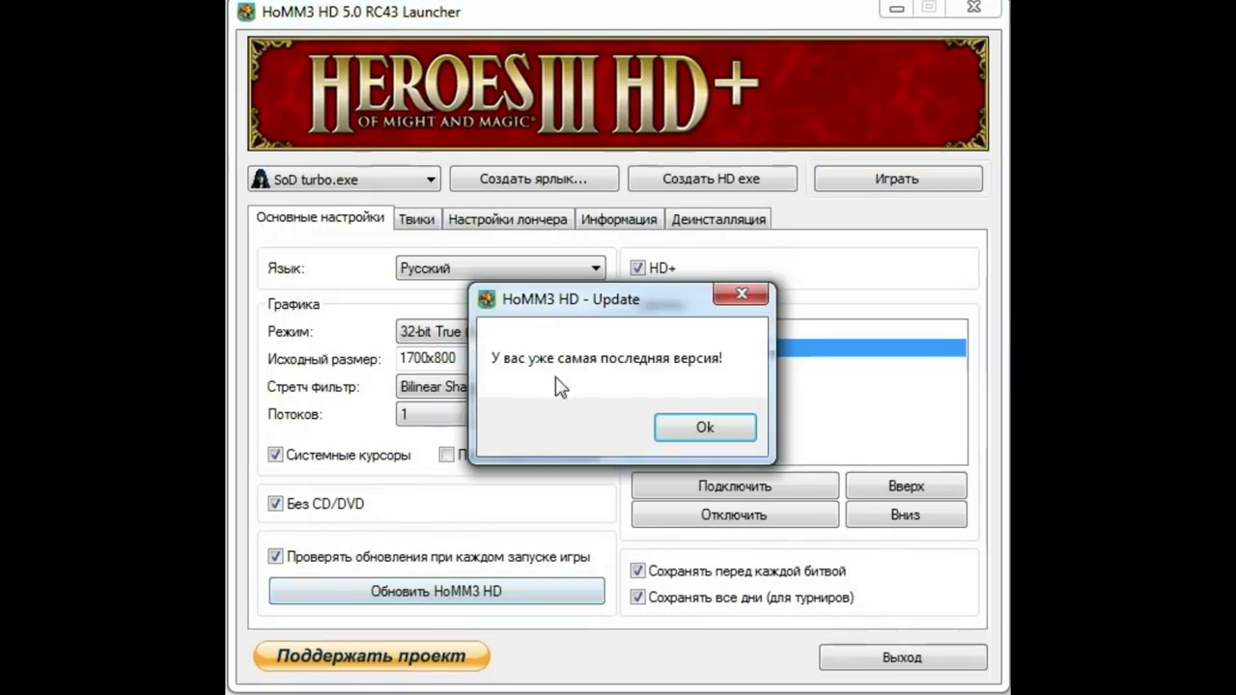
Dismiss the update message and toggle HD+ off and on, leaving it enabled
{"action": "left_click", "coordinate": [709, 428]}
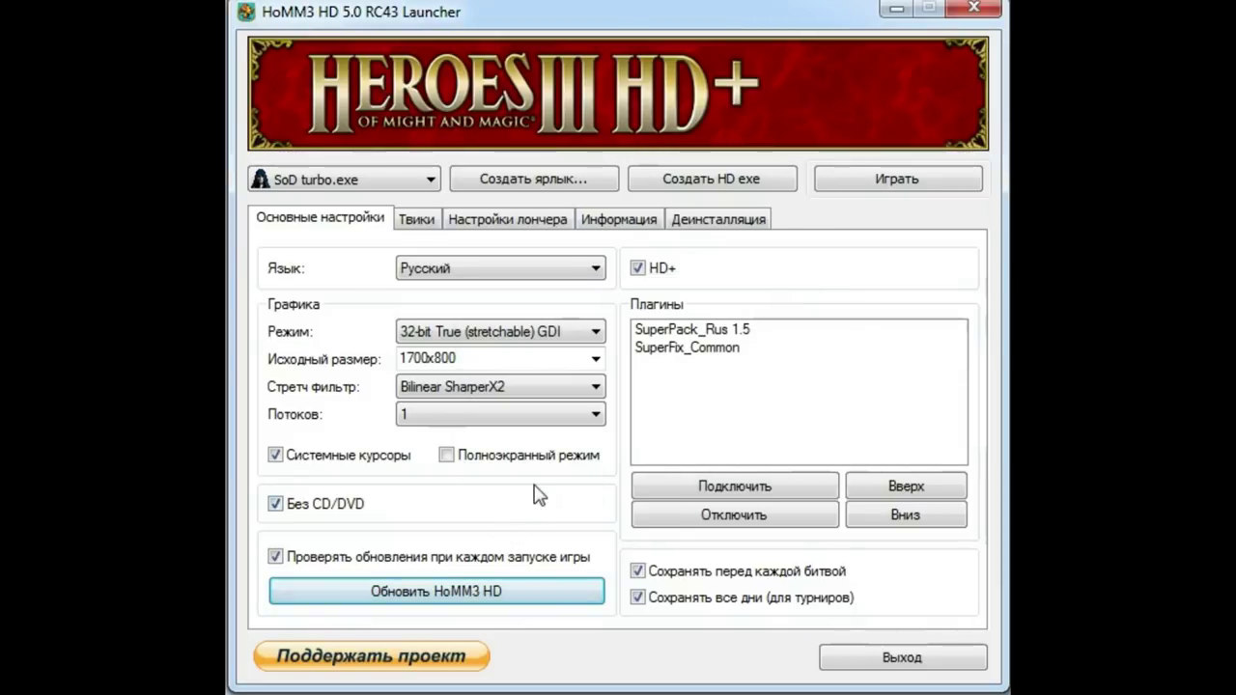
{"action": "left_click", "coordinate": [638, 269]}
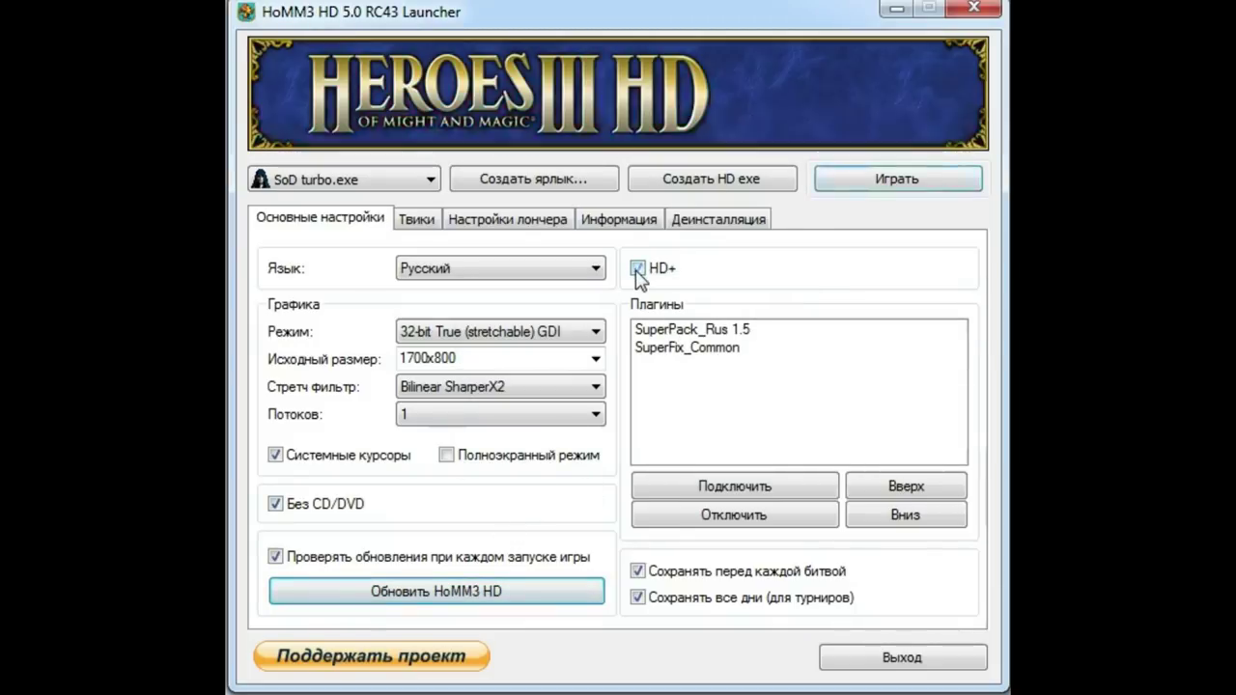
{"action": "left_click", "coordinate": [638, 270]}
{"action": "left_click", "coordinate": [637, 269]}
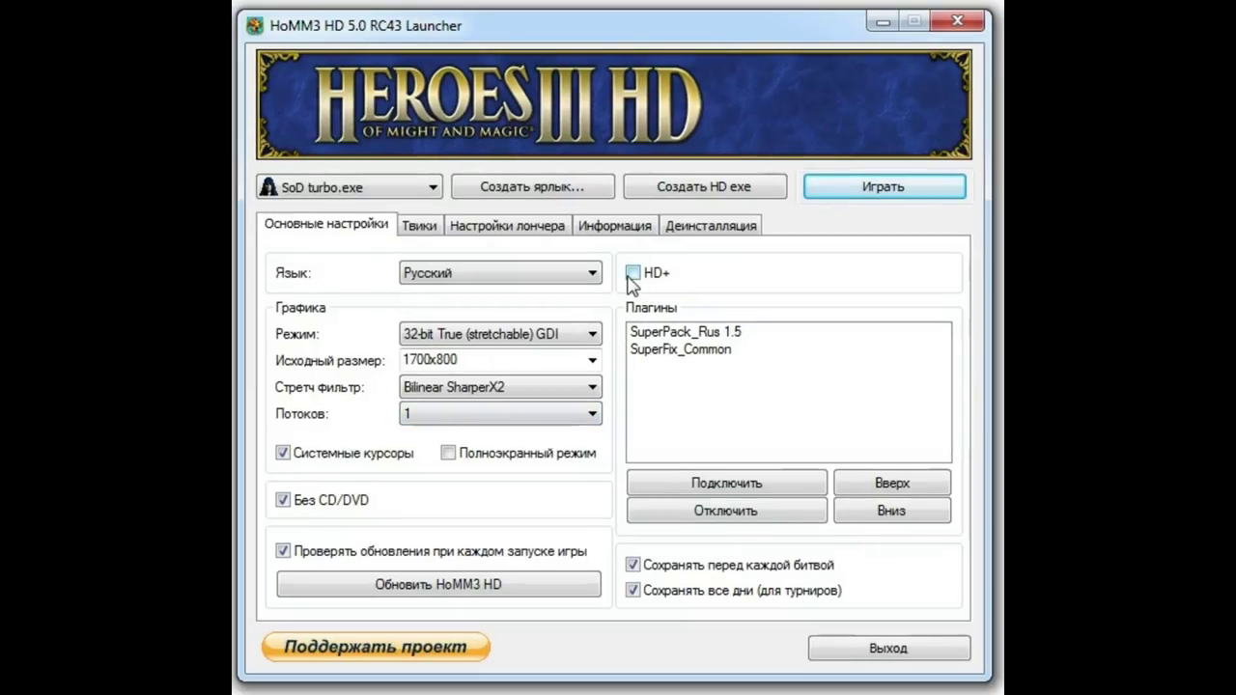
{"action": "left_click", "coordinate": [633, 274]}
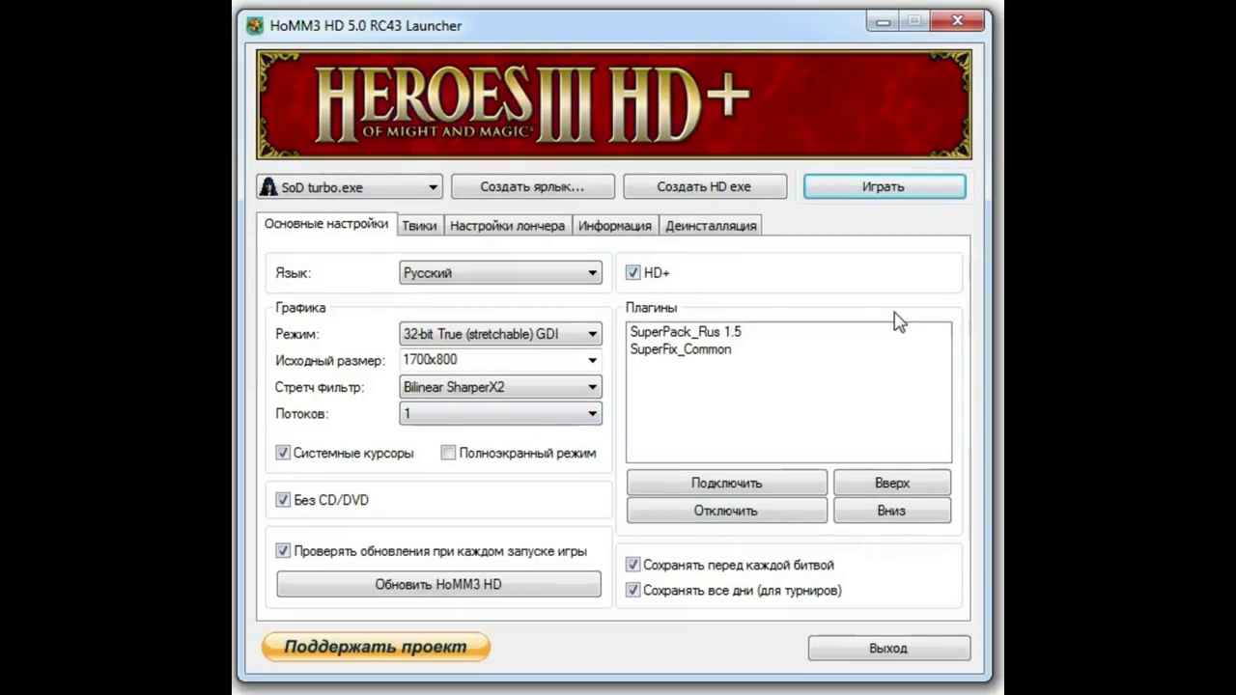
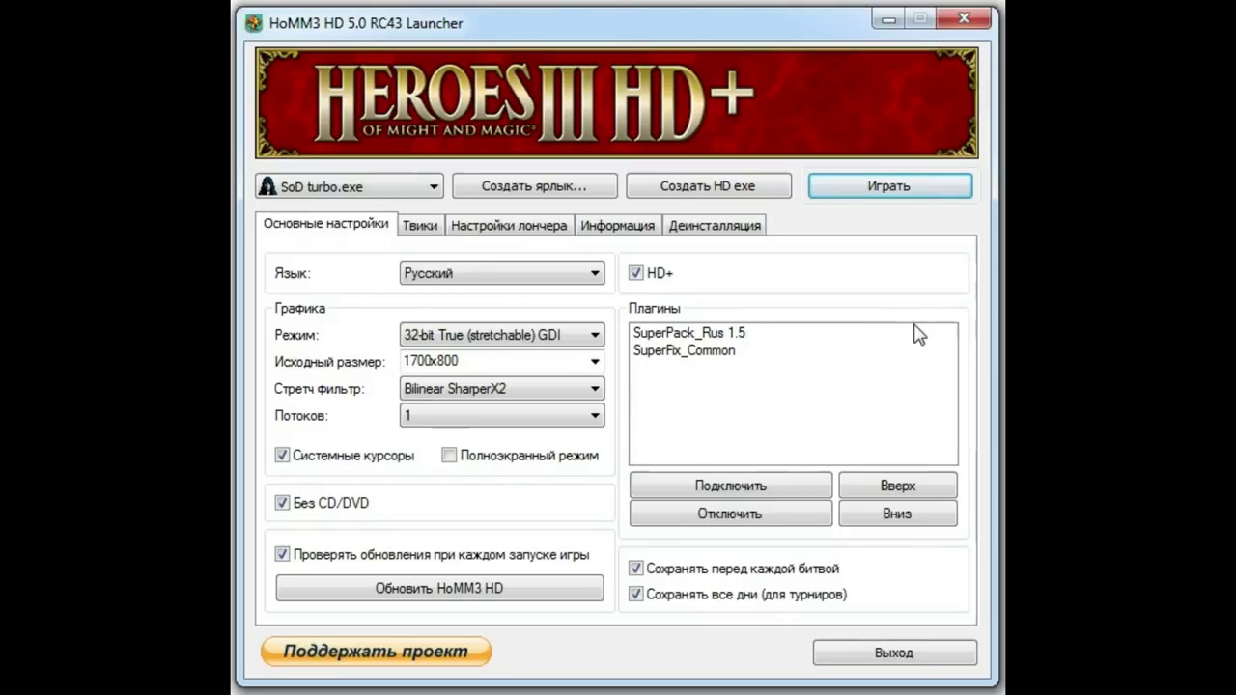
Select Heroes3.exe as the executable, and switch HD+ off and back on
{"action": "left_click", "coordinate": [386, 197]}
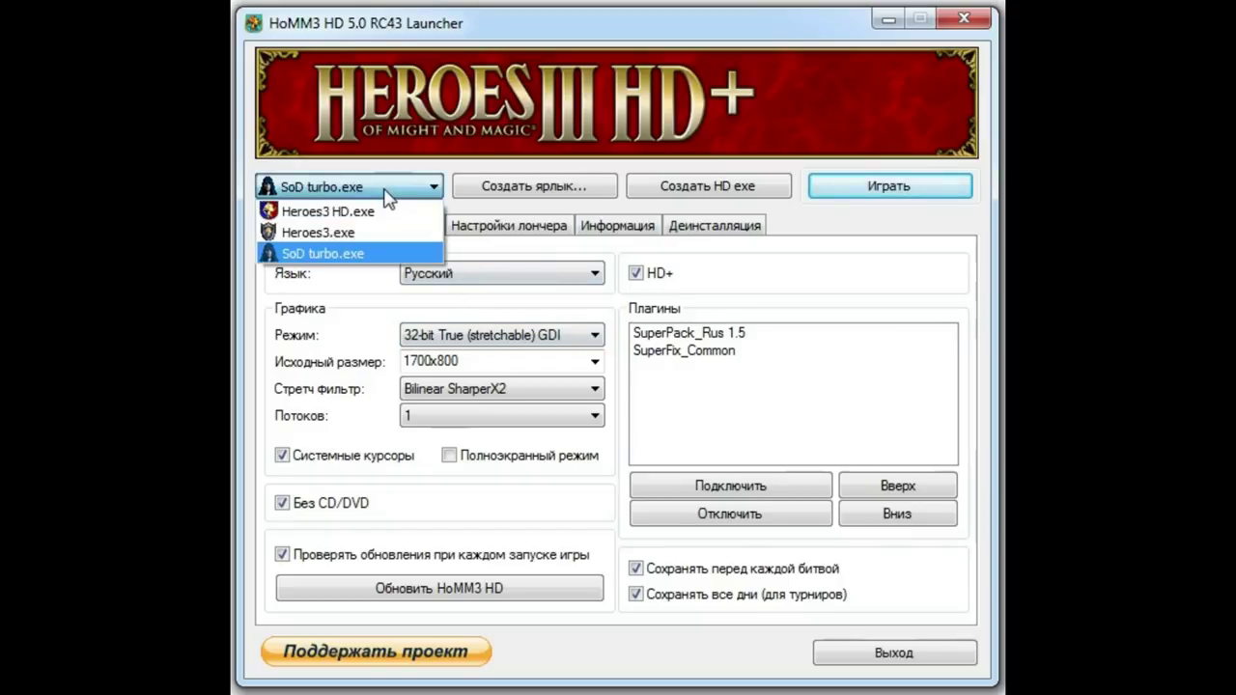
{"action": "left_click", "coordinate": [317, 233]}
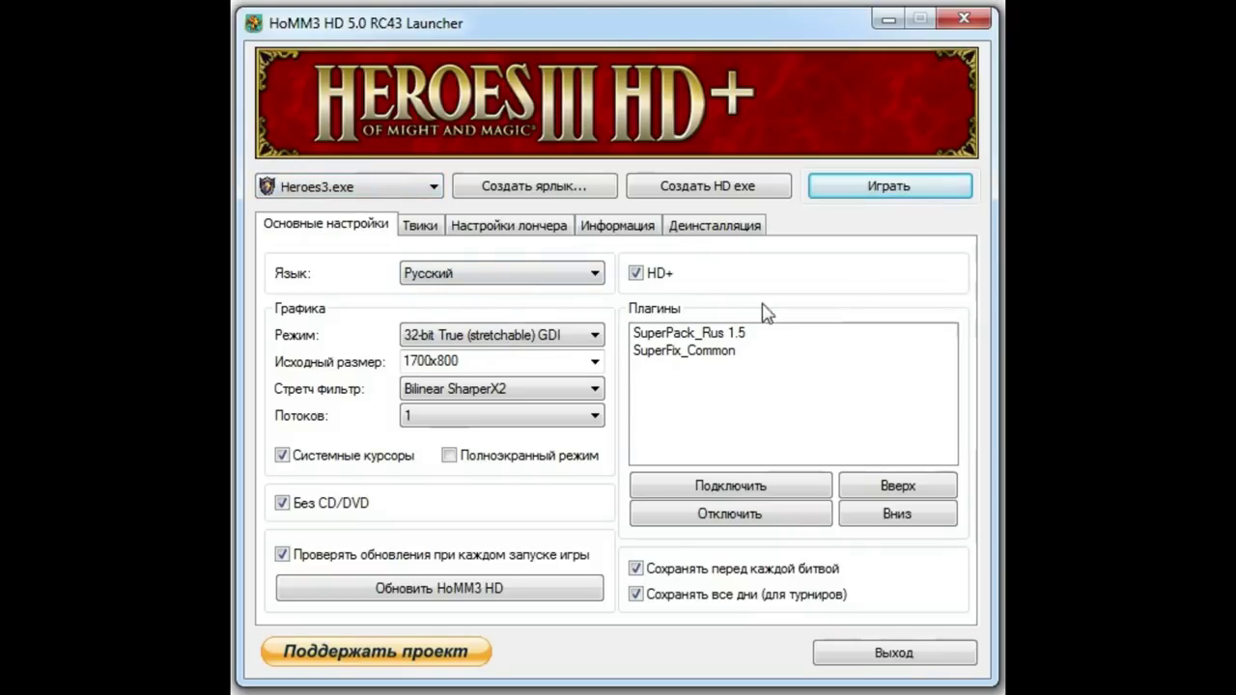
{"action": "left_click", "coordinate": [642, 274]}
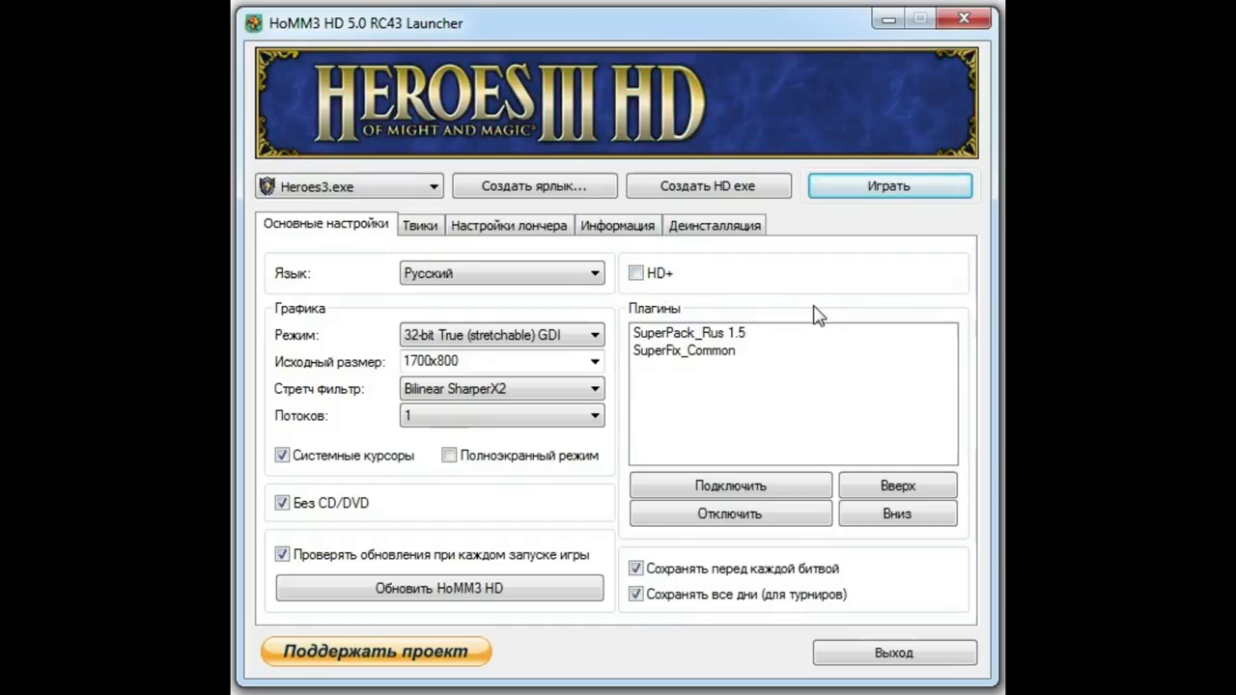
{"action": "left_click", "coordinate": [635, 274]}
Review the available executables and return the selection to SoD turbo.exe
{"action": "left_click", "coordinate": [352, 191]}
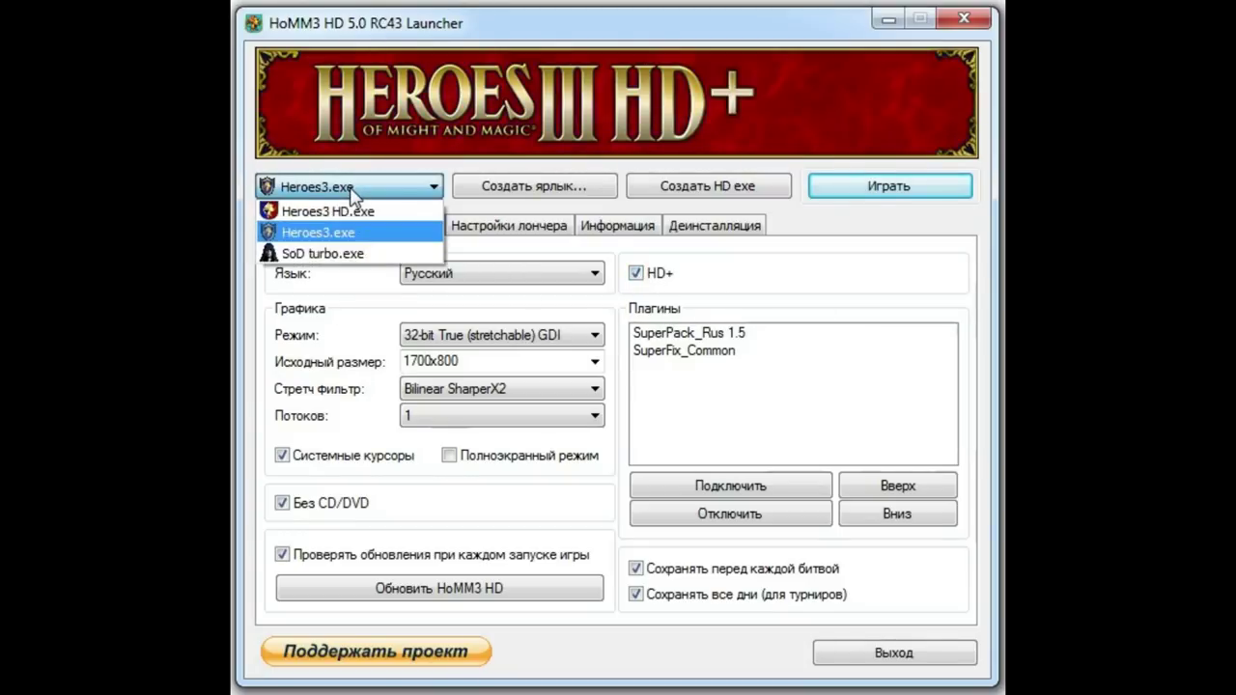
{"action": "left_click", "coordinate": [325, 233]}
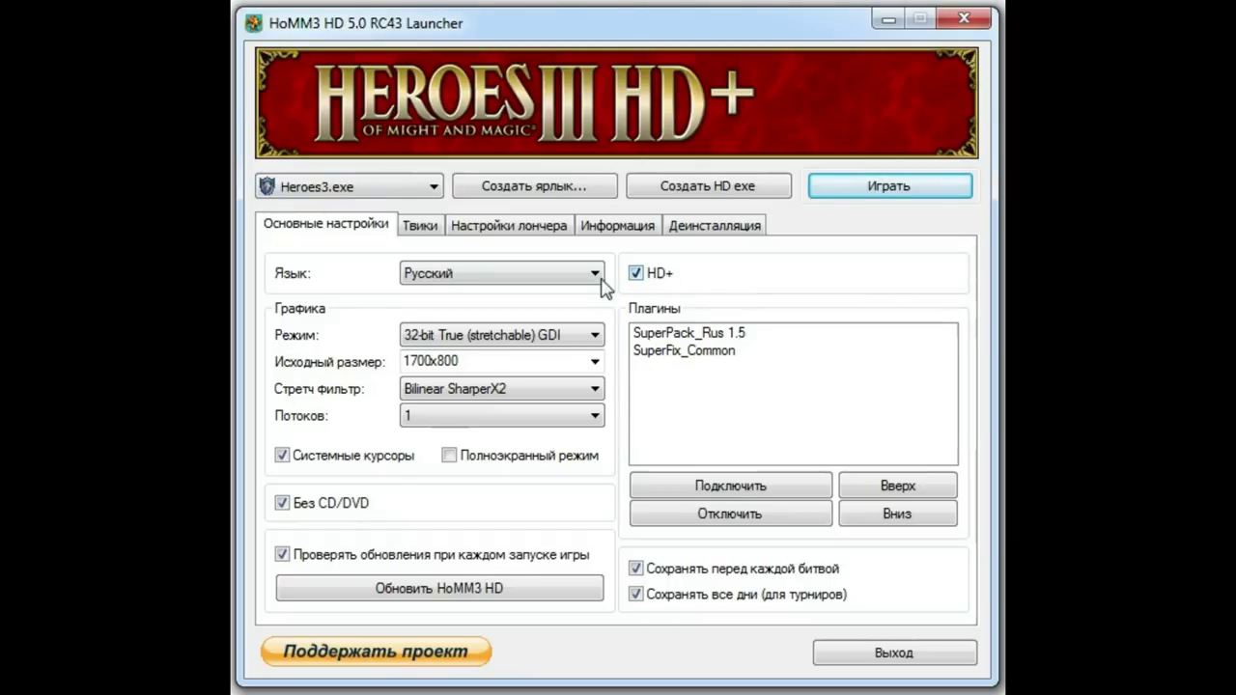
{"action": "left_click", "coordinate": [332, 193]}
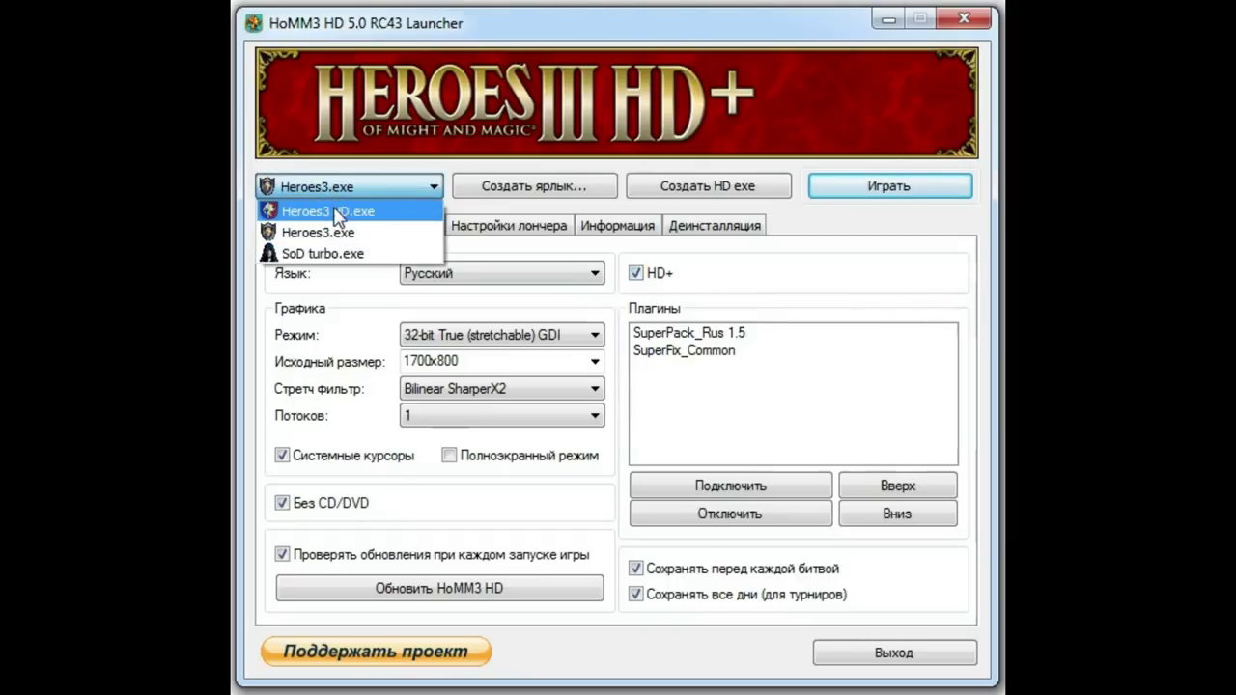
{"action": "left_click", "coordinate": [319, 253]}
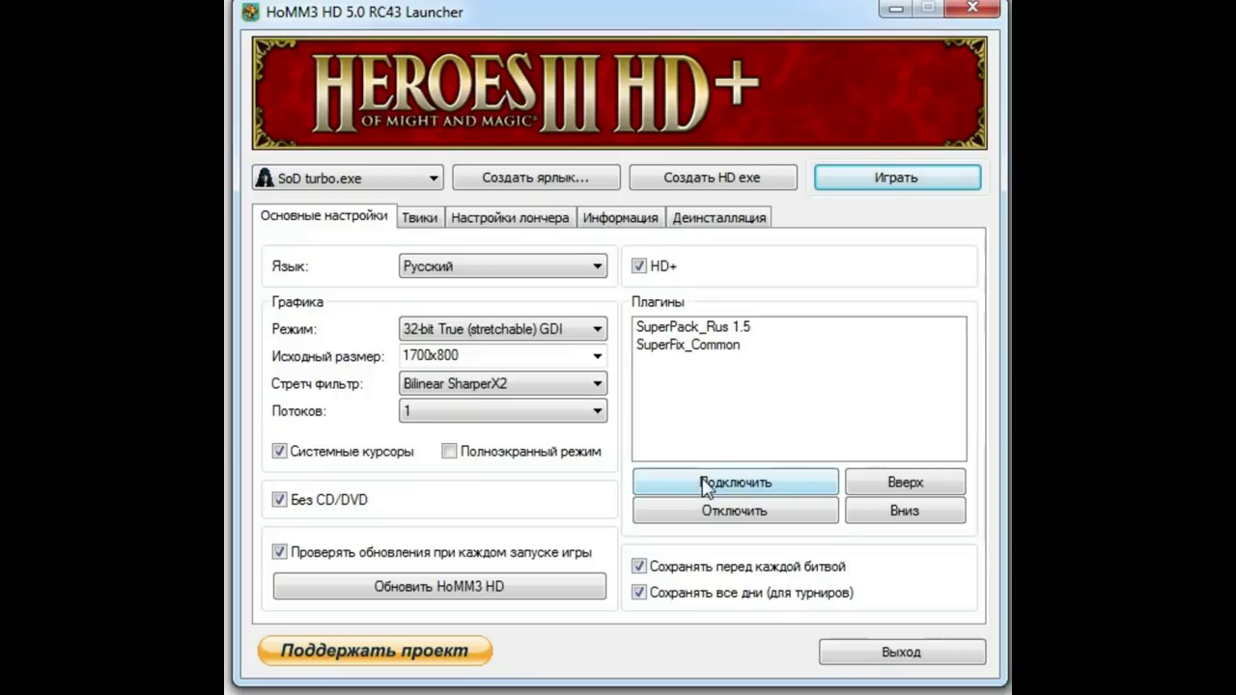
Connect the OpenMap plugin to the launcher's plugin list, alongside SuperPack_Rus 1.5 and SuperFix_Common
{"action": "left_click", "coordinate": [693, 326]}
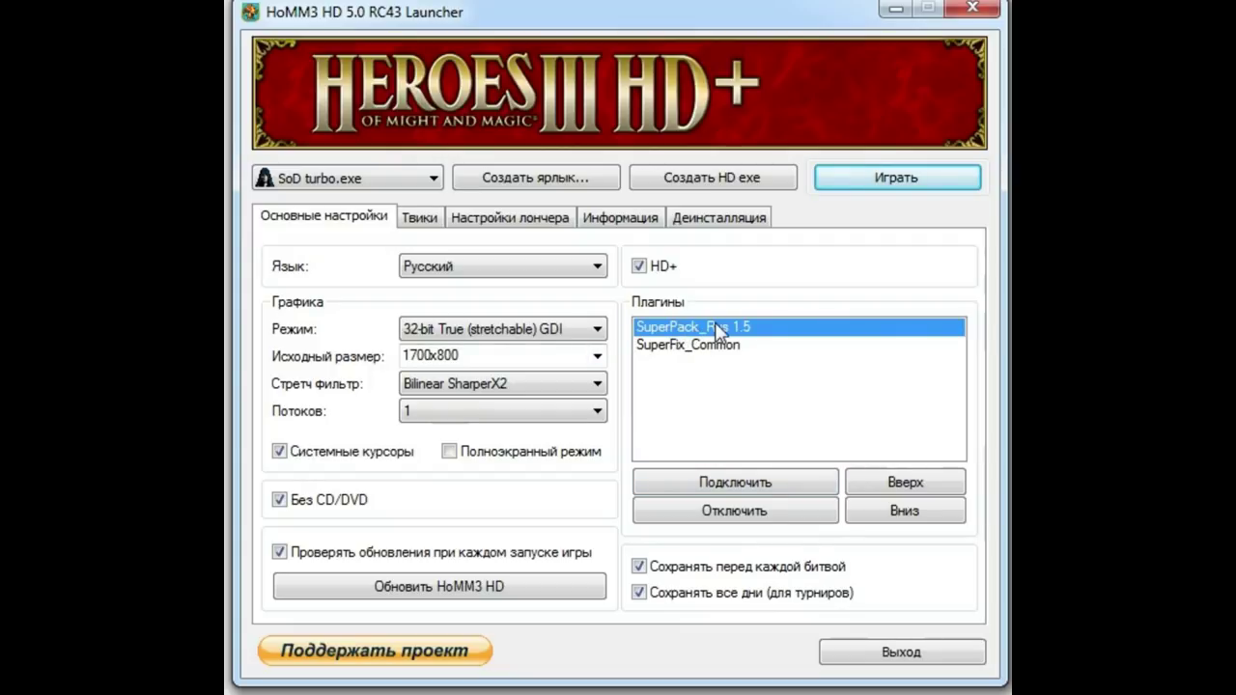
{"action": "left_click", "coordinate": [684, 346]}
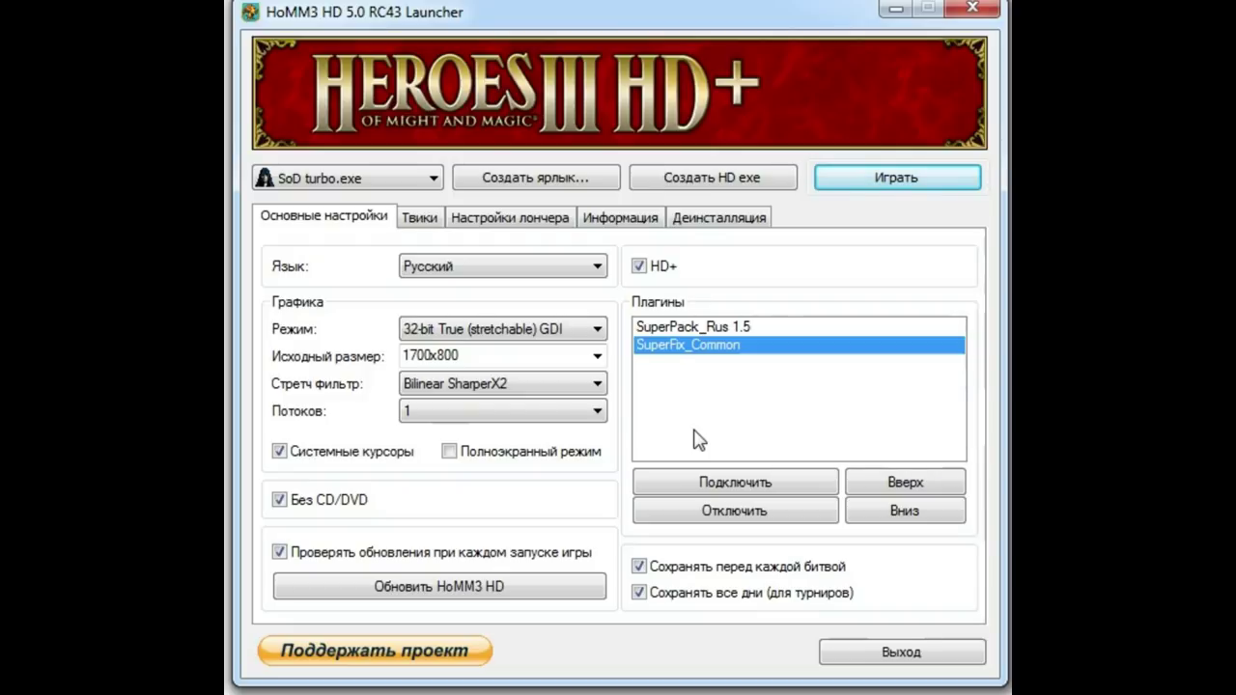
{"action": "left_click", "coordinate": [682, 480]}
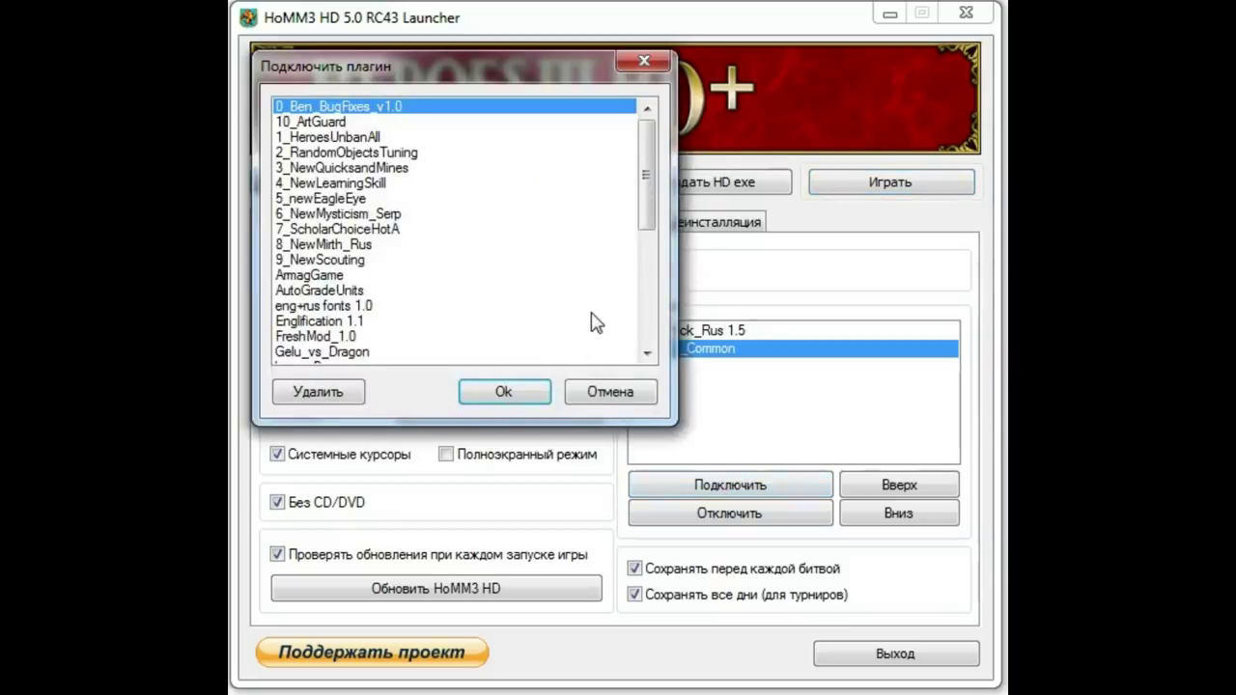
{"action": "left_click_drag", "start_coordinate": [647, 179], "coordinate": [662, 332]}
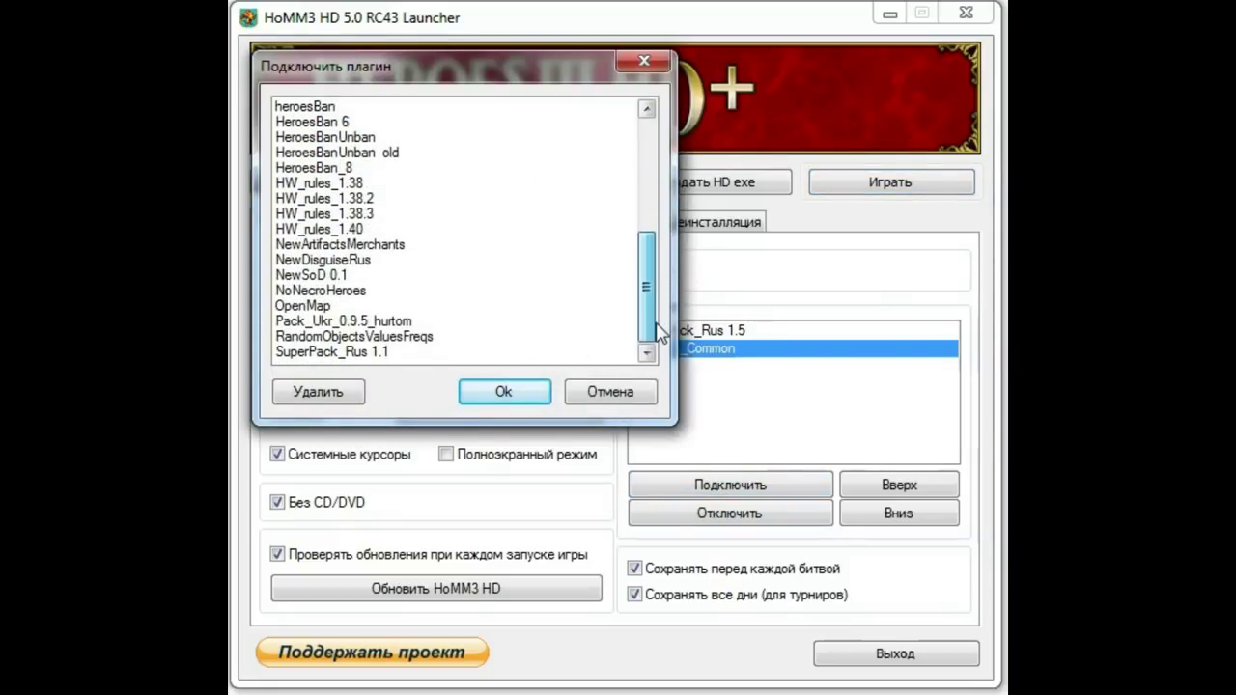
{"action": "left_click", "coordinate": [319, 307]}
{"action": "left_click", "coordinate": [488, 384]}
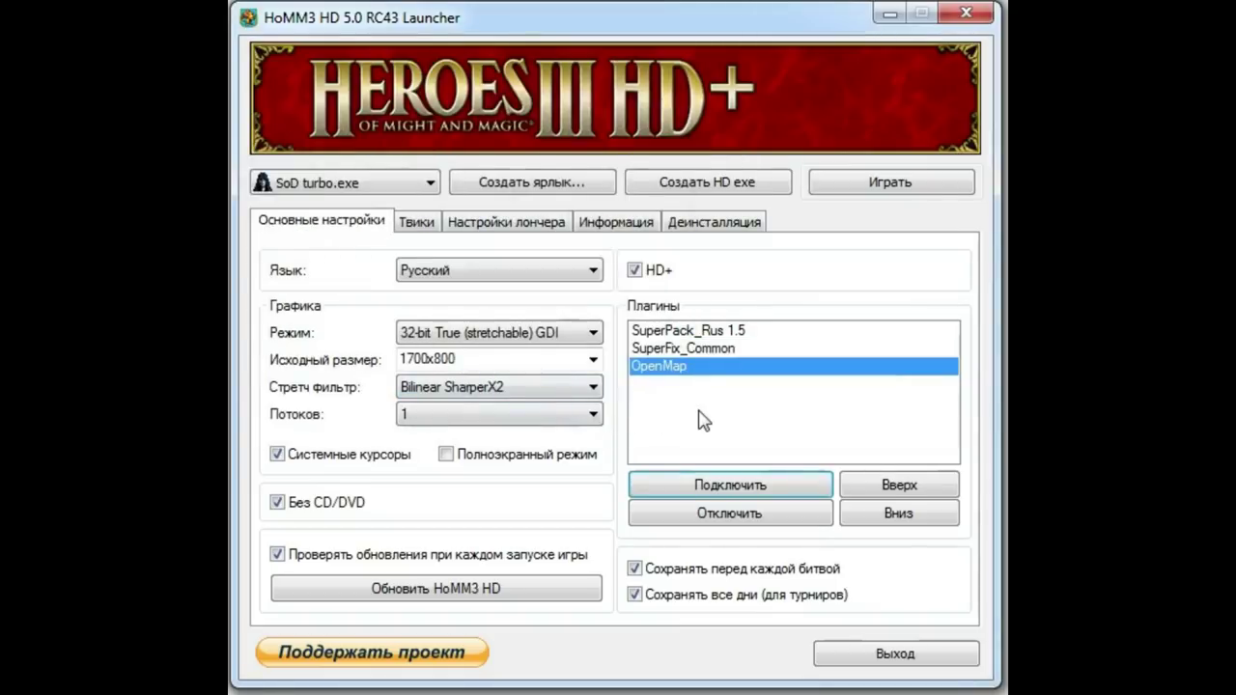
Set the original size (Исходный размер) to 1280x720 and start the game
{"action": "left_click", "coordinate": [589, 357]}
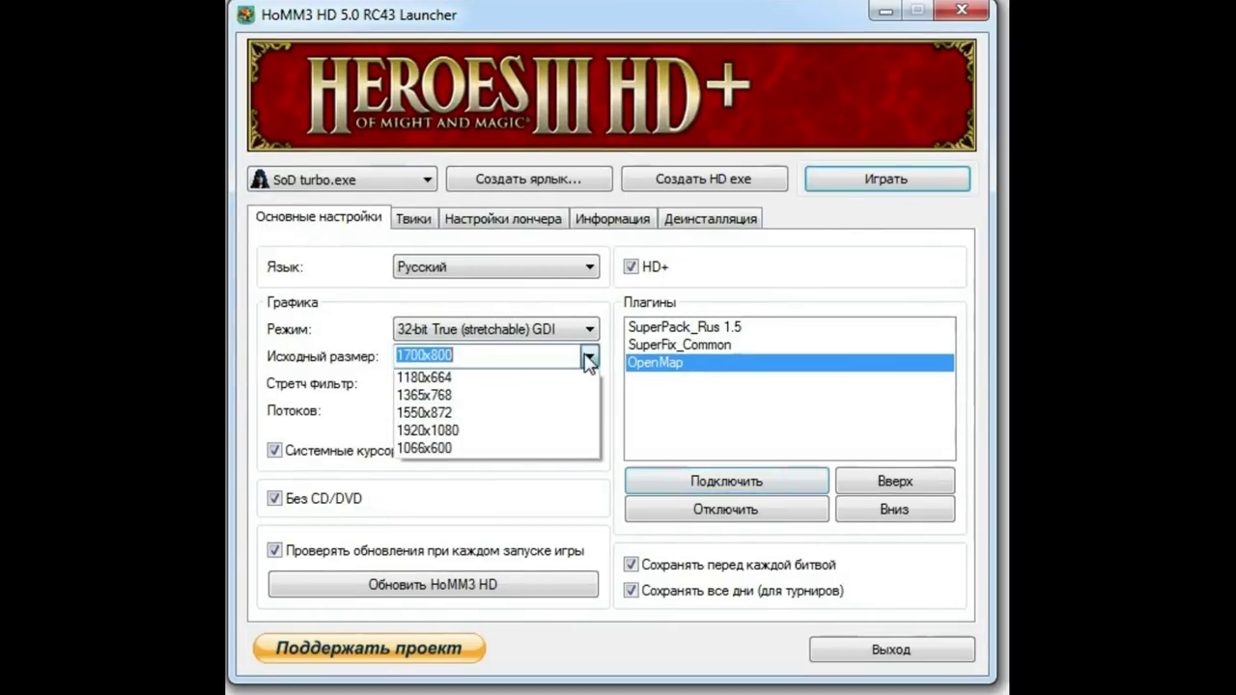
{"action": "left_click", "coordinate": [589, 362]}
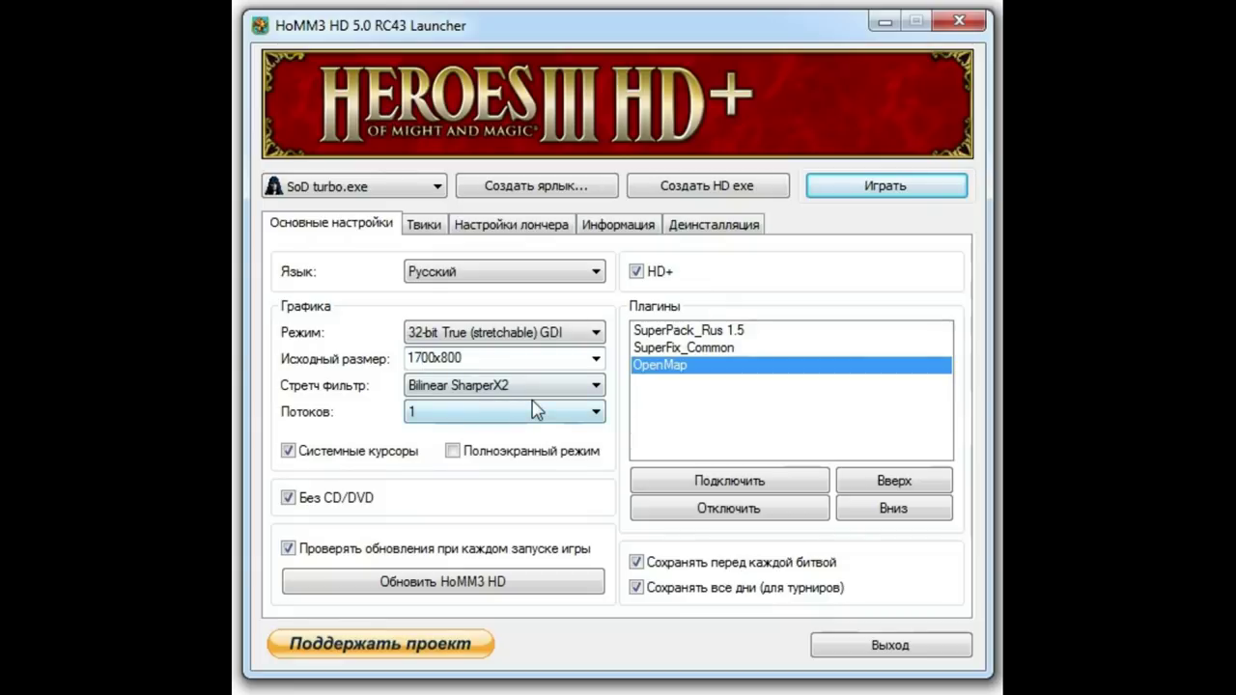
{"action": "key", "text": "ctrl+a"}
{"action": "type", "text": "1280x7"}
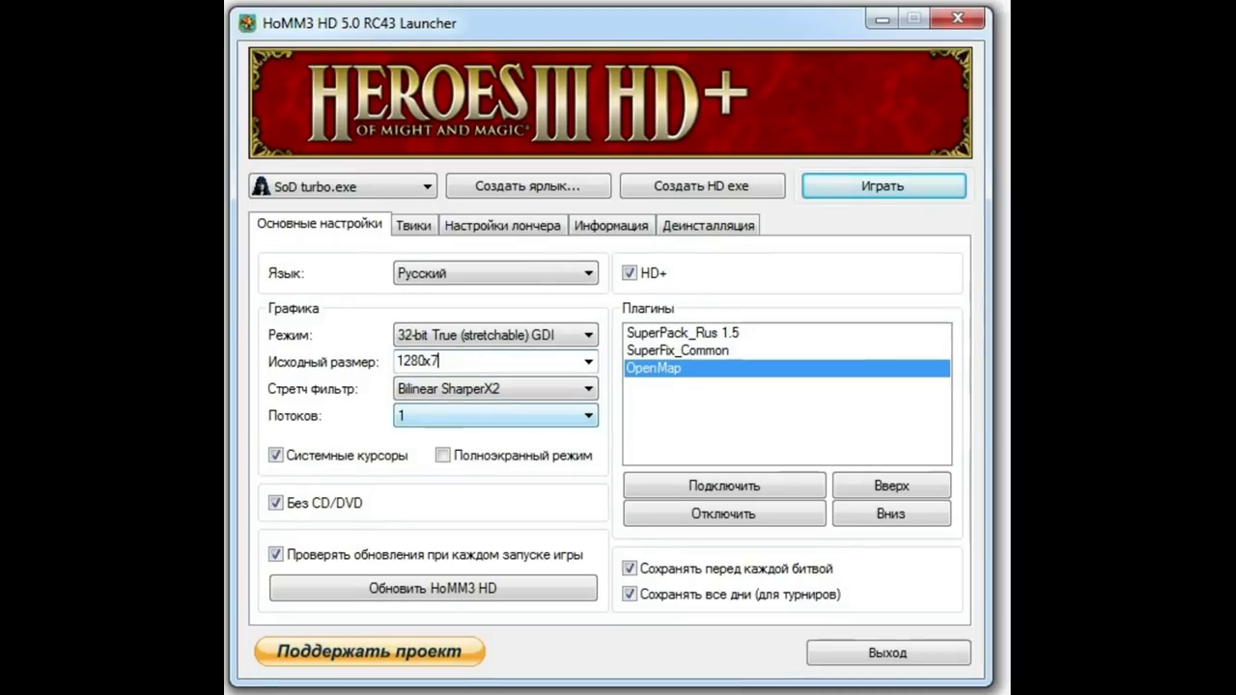
{"action": "key", "text": "BackSpace"}
{"action": "type", "text": "6"}
{"action": "key", "text": "BackSpace"}
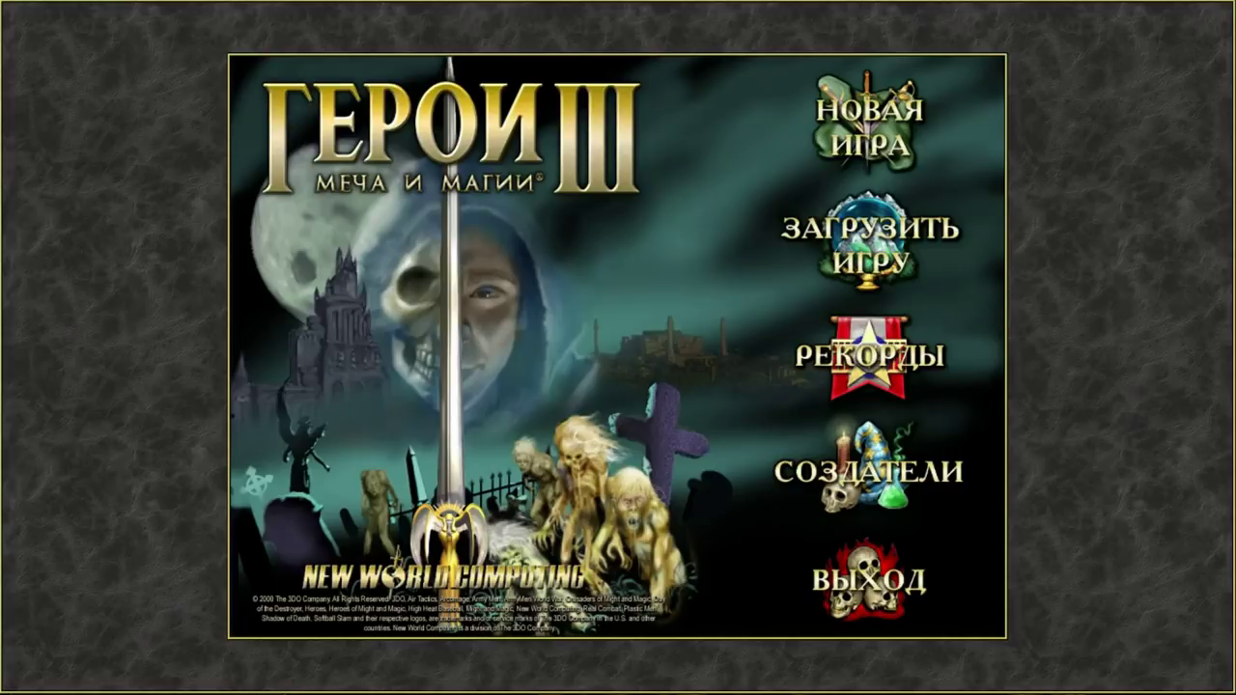
Open the random map setup for a new single-player game and accept the HW rules (Правила HW) options
{"action": "key", "text": "n"}
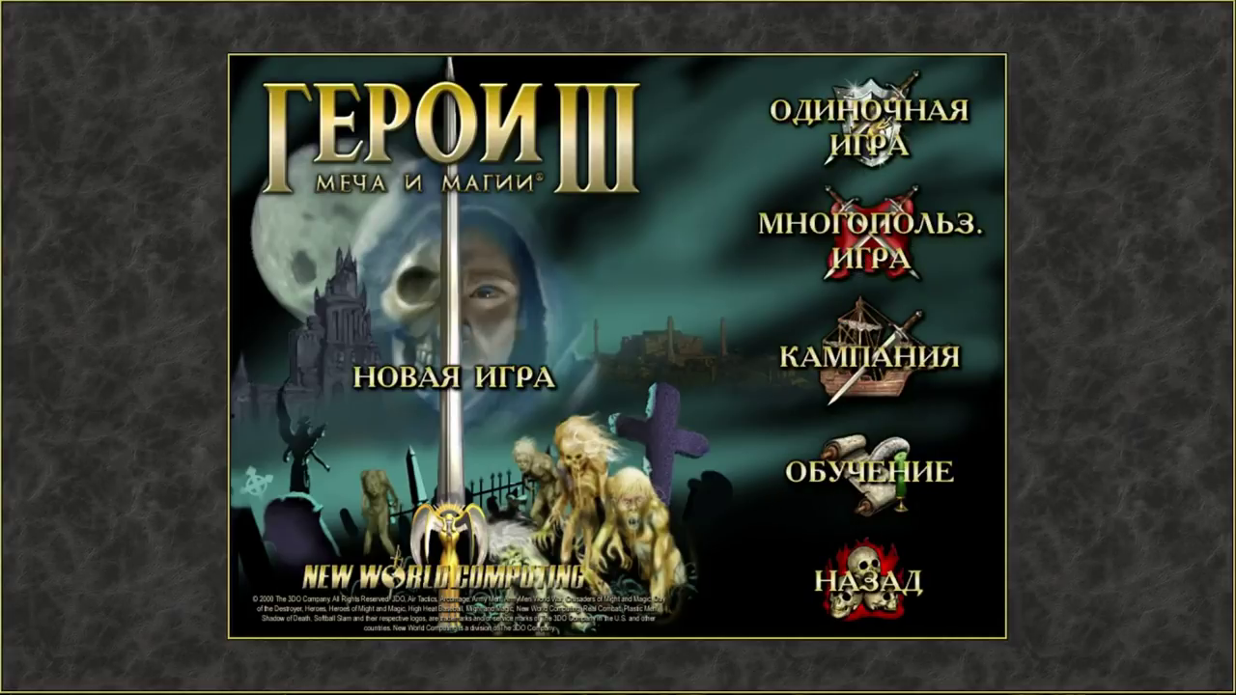
{"action": "key", "text": "s"}
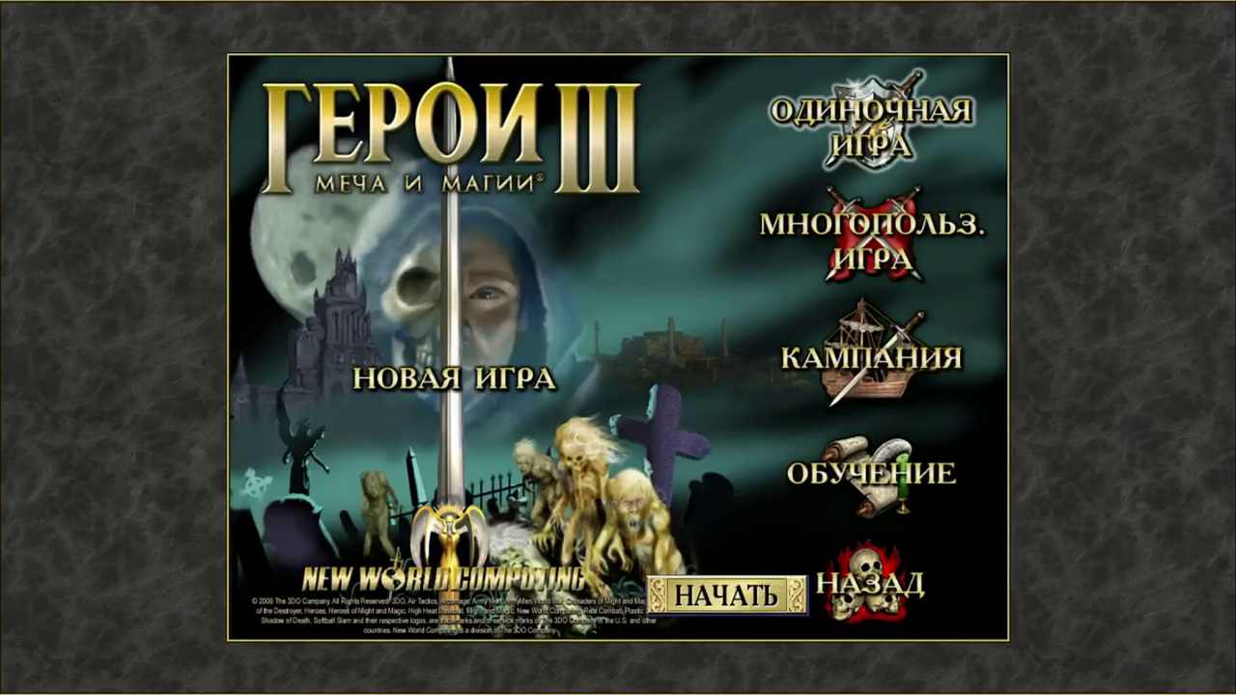
{"action": "key", "text": "r"}
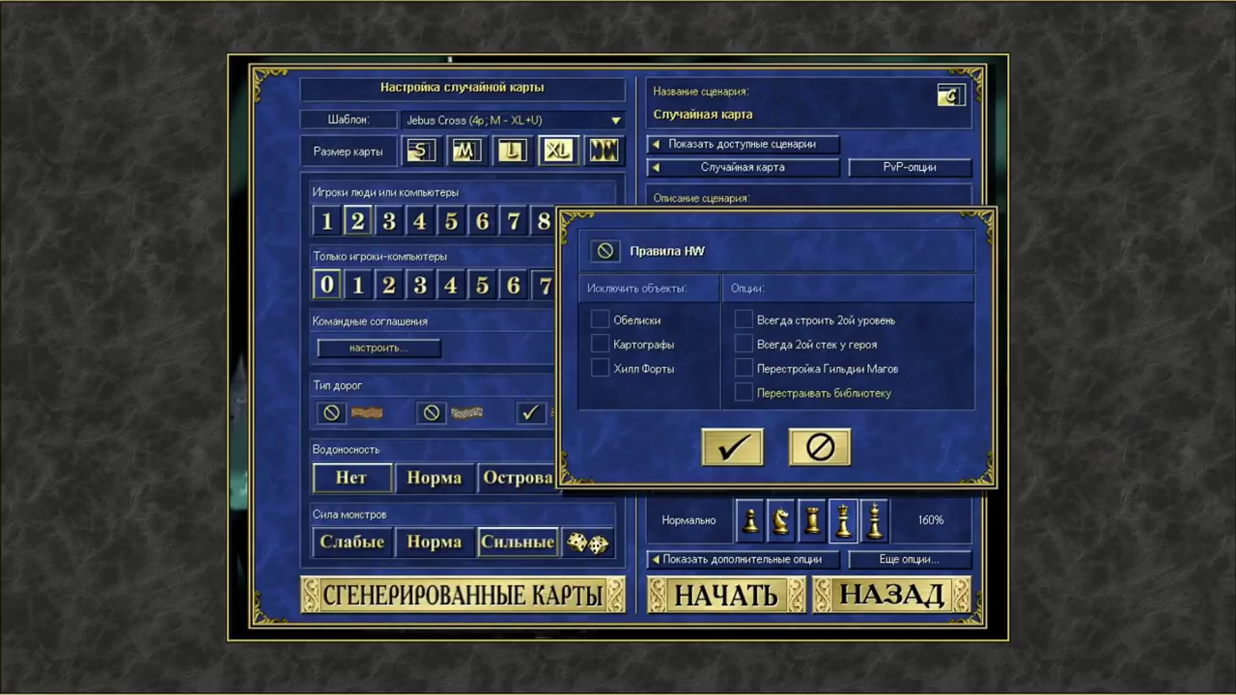
{"action": "key", "text": "Return"}
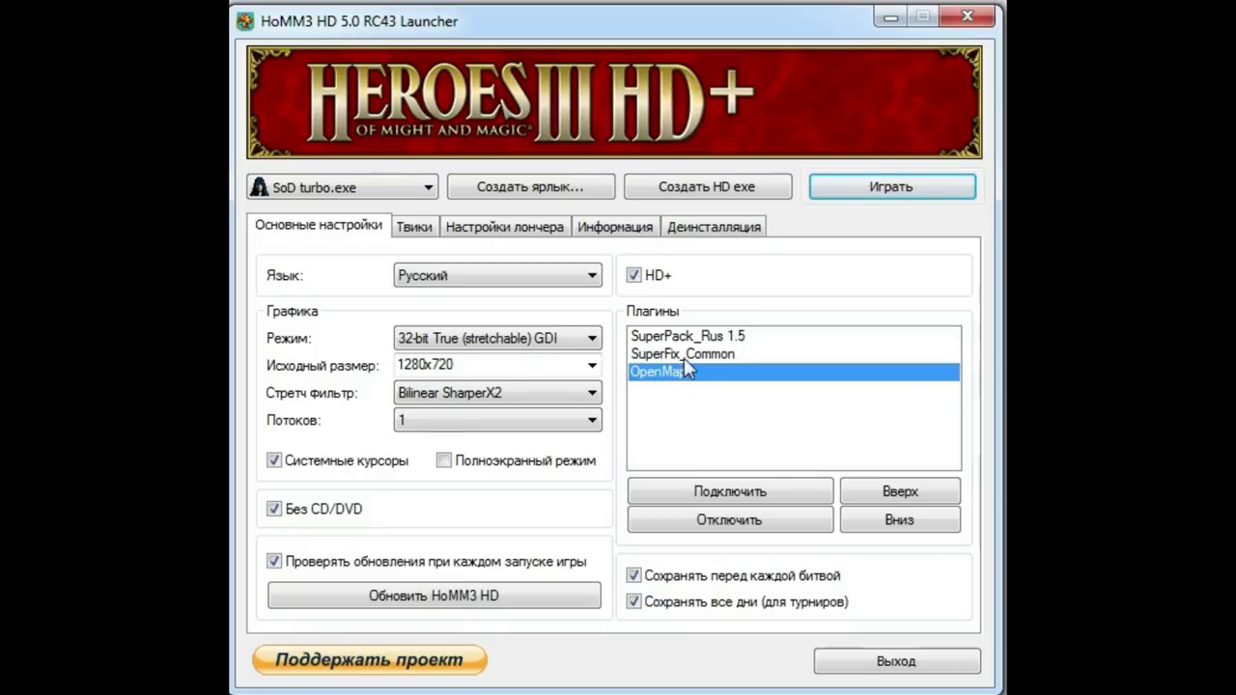
Go through the connected plugins in the launcher and disconnect OpenMap
{"action": "left_click", "coordinate": [676, 349]}
{"action": "left_click", "coordinate": [678, 331]}
{"action": "left_click", "coordinate": [681, 354]}
{"action": "left_click", "coordinate": [666, 372]}
{"action": "left_click", "coordinate": [712, 521]}
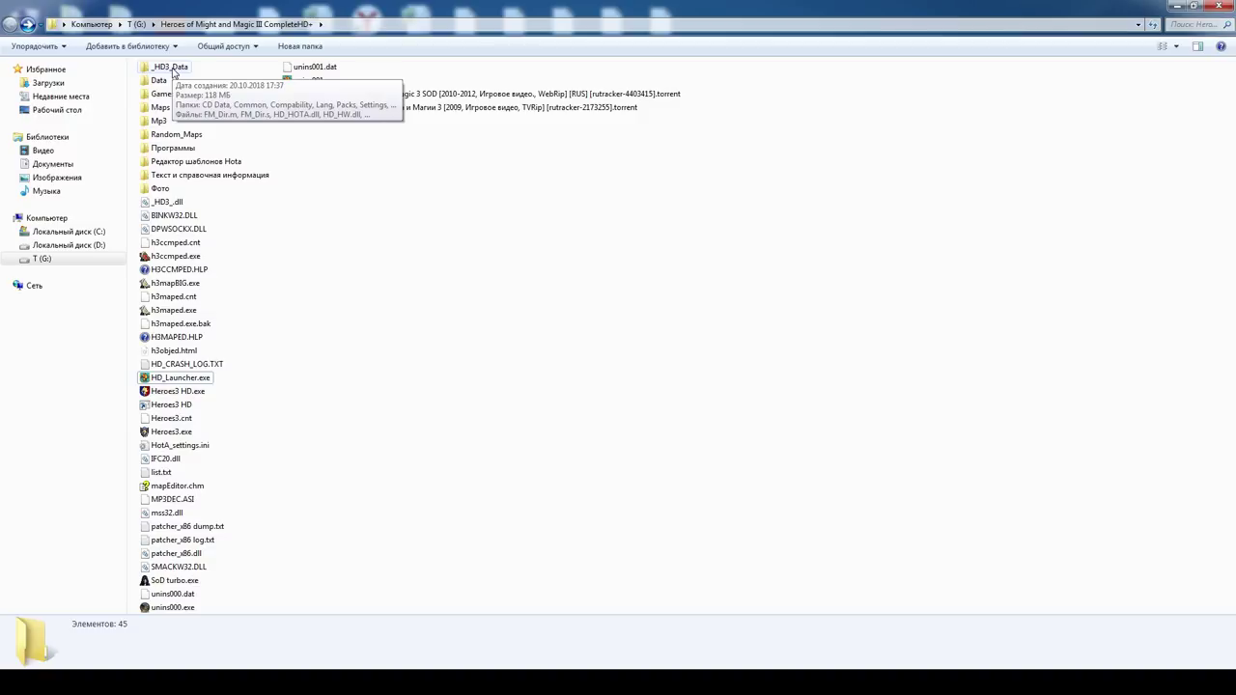
In Windows Explorer, open the Gelu_vs_Dragon plugin folder inside _HD3_Data\Packs of the game directory
{"action": "double_click", "coordinate": [173, 70]}
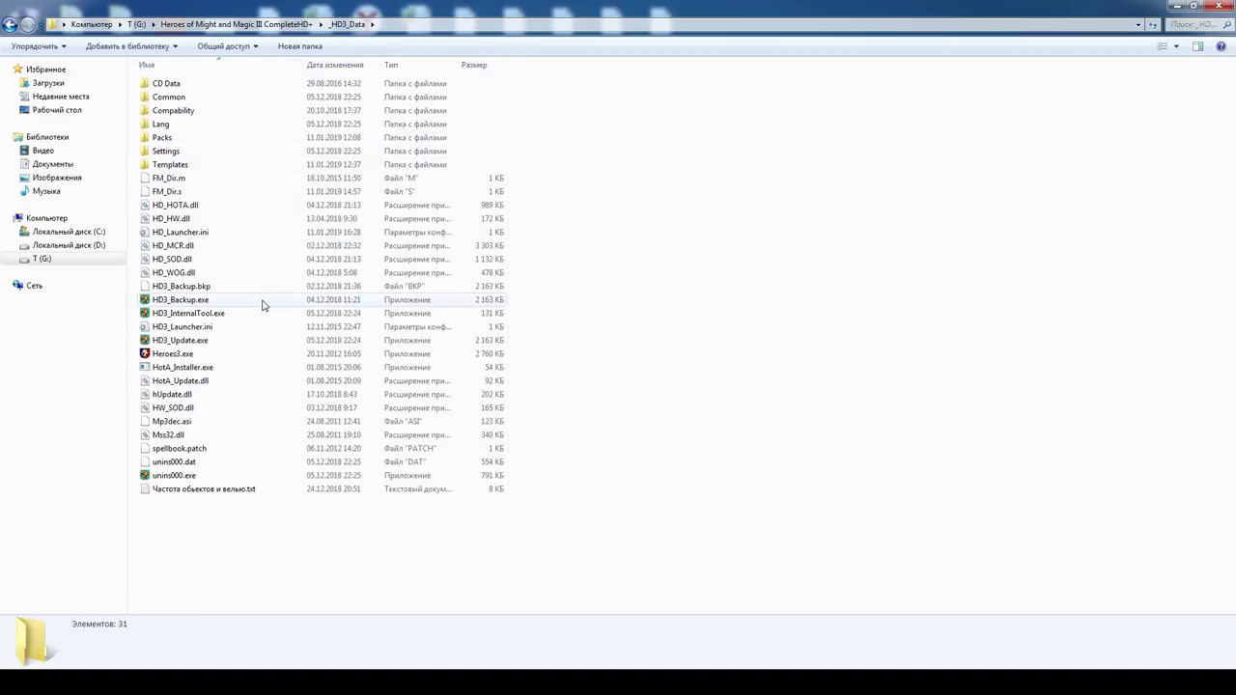
{"action": "left_click", "coordinate": [162, 140]}
{"action": "double_click", "coordinate": [162, 140]}
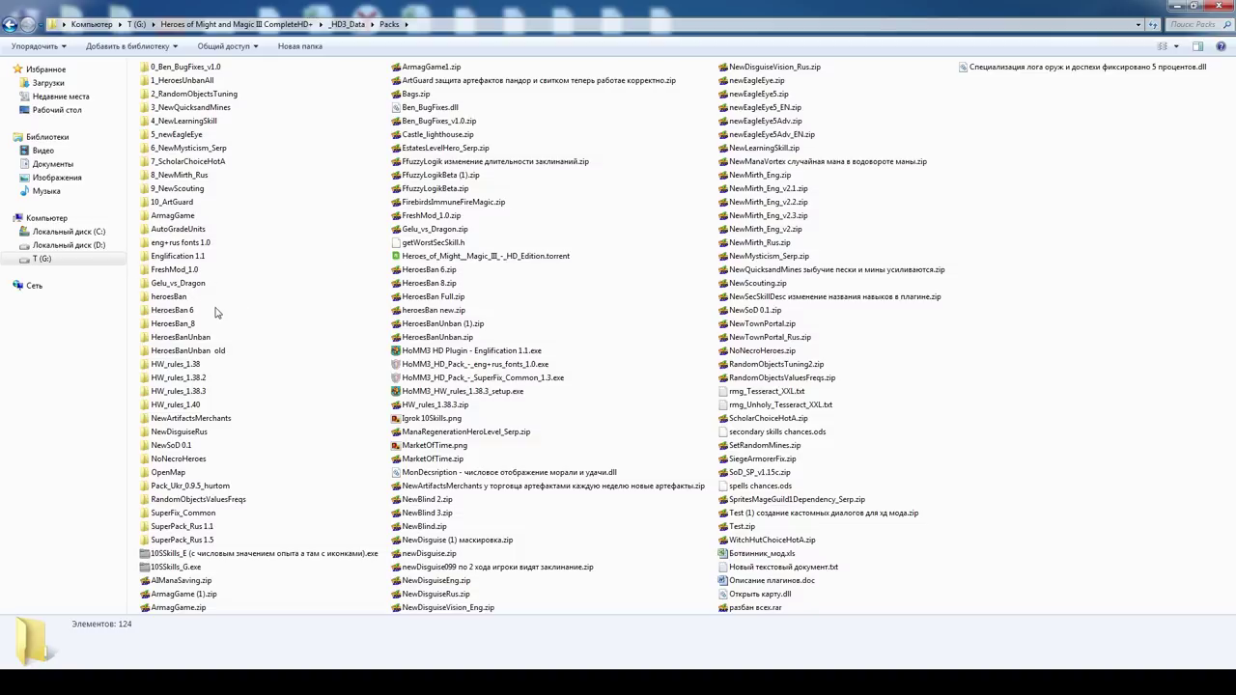
{"action": "double_click", "coordinate": [165, 283]}
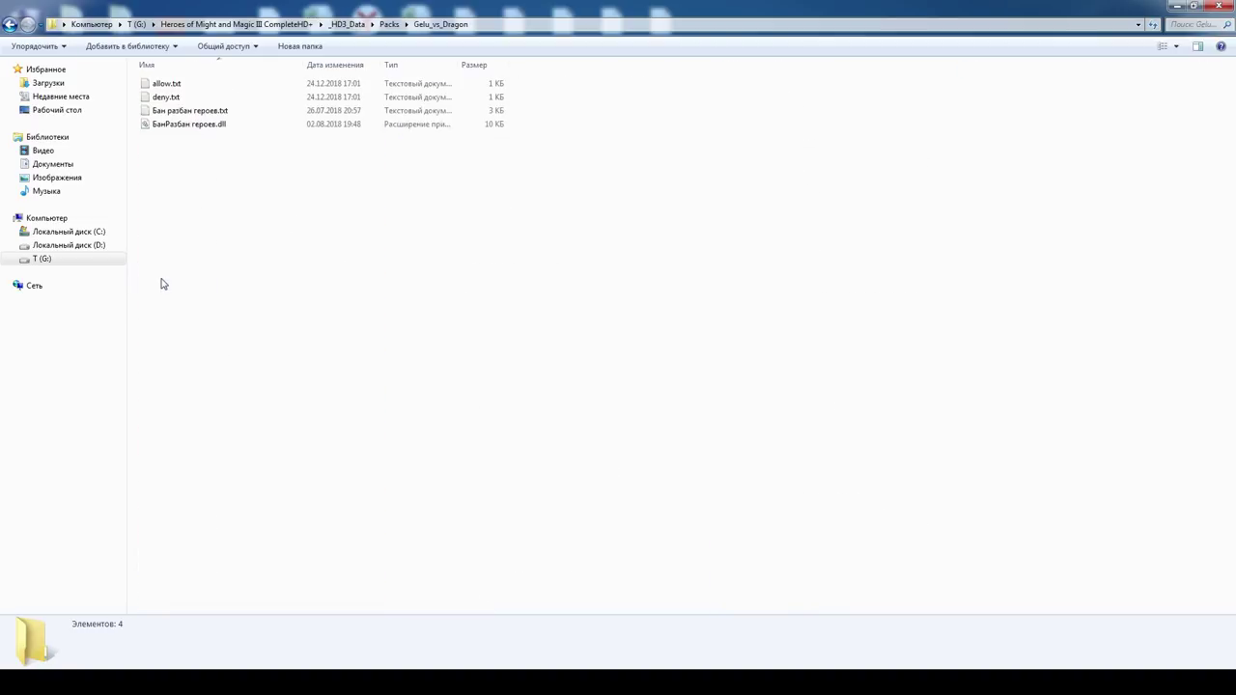
Examine the files of the Gelu_vs_Dragon plugin: allow.txt, deny.txt, Бан разбан героев.txt and БанРазбан героев.dll
{"action": "left_click", "coordinate": [183, 127]}
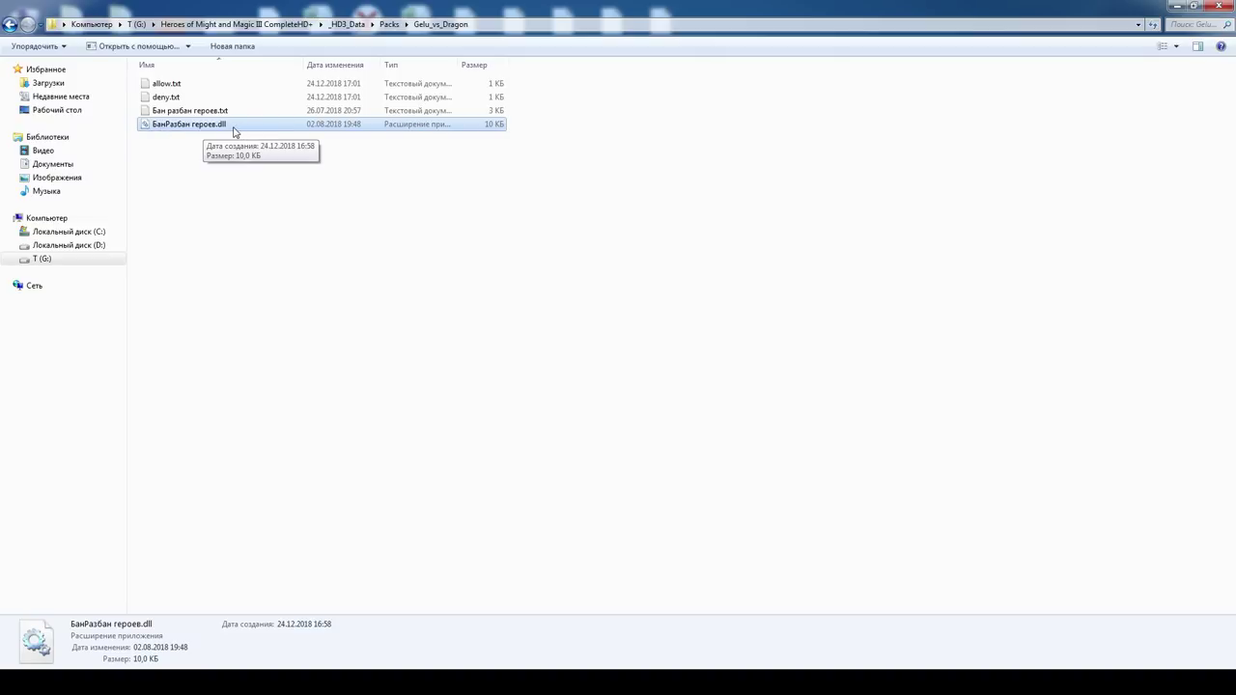
{"action": "left_click", "coordinate": [211, 204]}
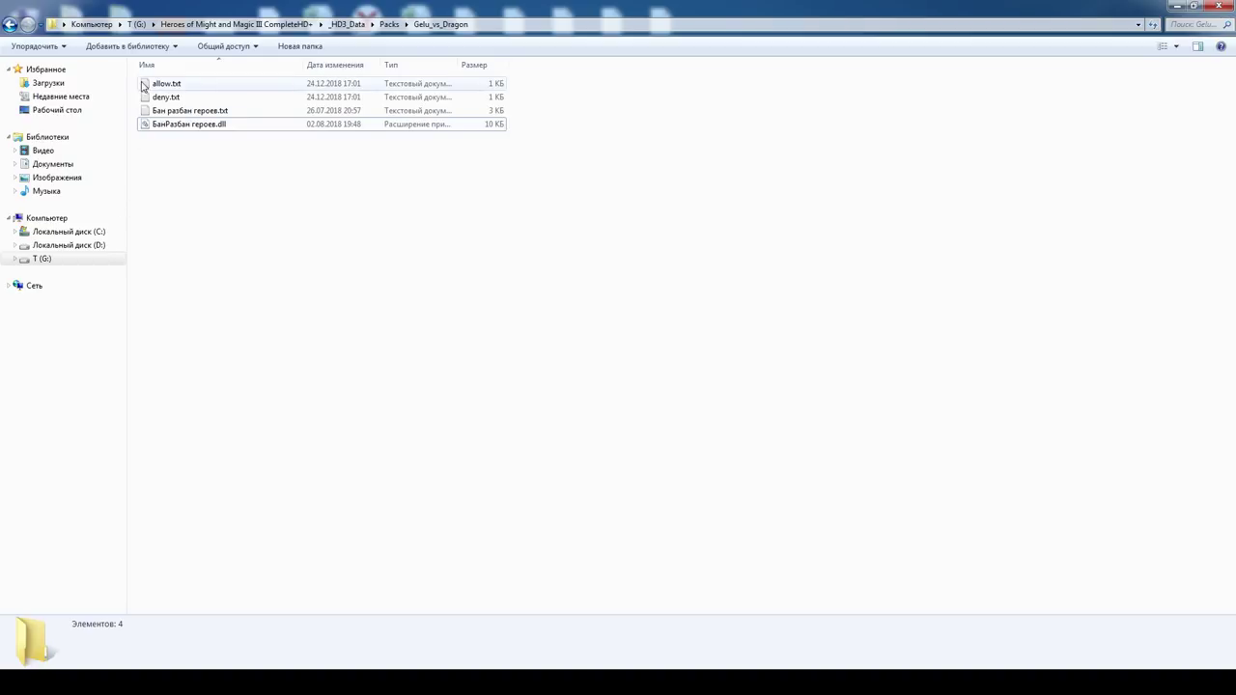
{"action": "left_click_drag", "start_coordinate": [135, 87], "coordinate": [182, 118]}
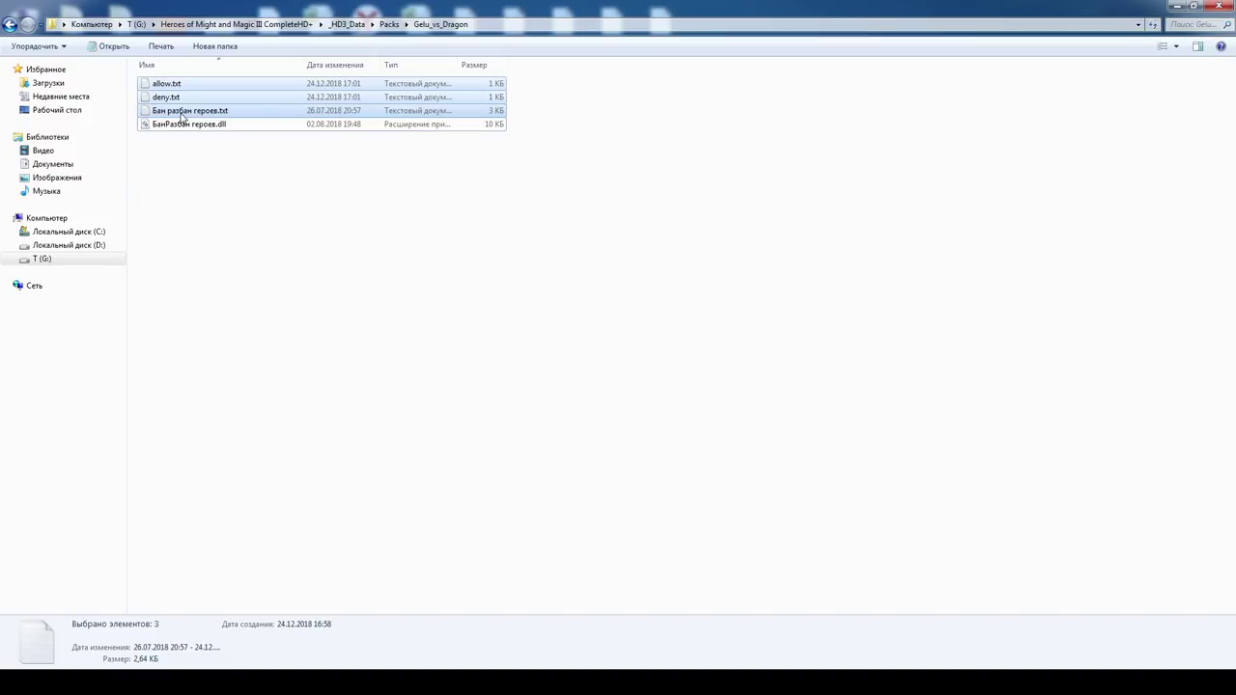
{"action": "left_click", "coordinate": [170, 180]}
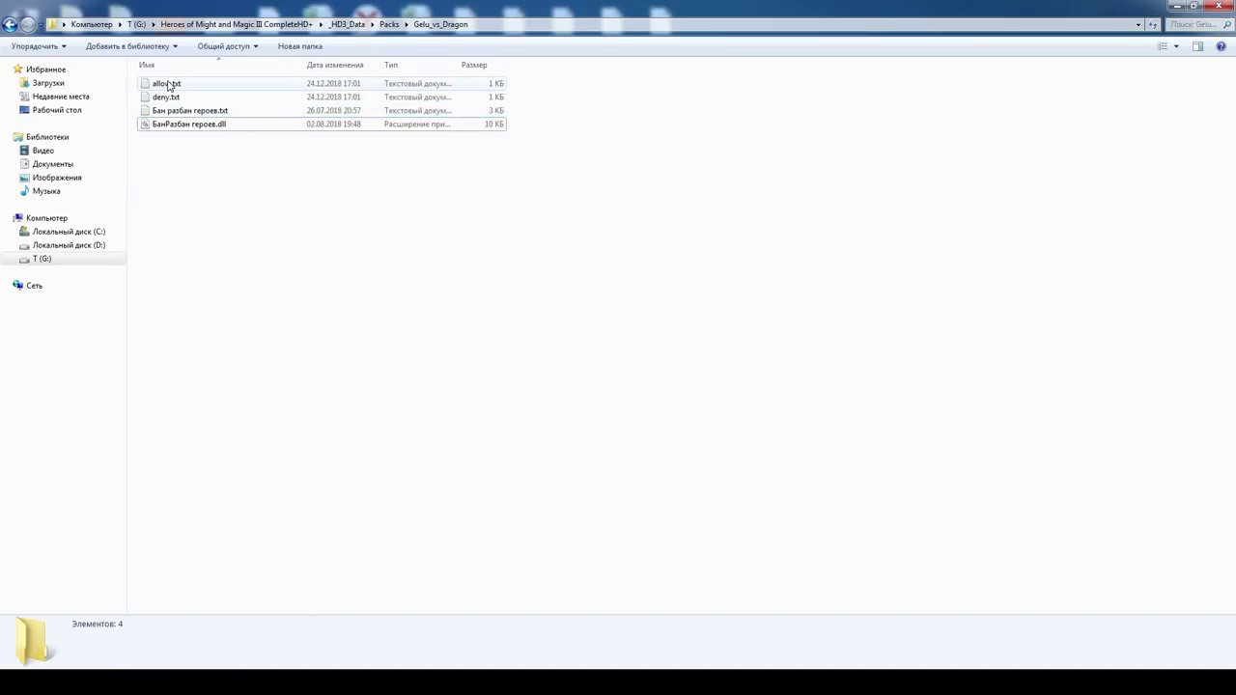
{"action": "left_click", "coordinate": [168, 85]}
{"action": "left_click", "coordinate": [166, 97]}
{"action": "left_click", "coordinate": [170, 111]}
{"action": "left_click", "coordinate": [176, 124]}
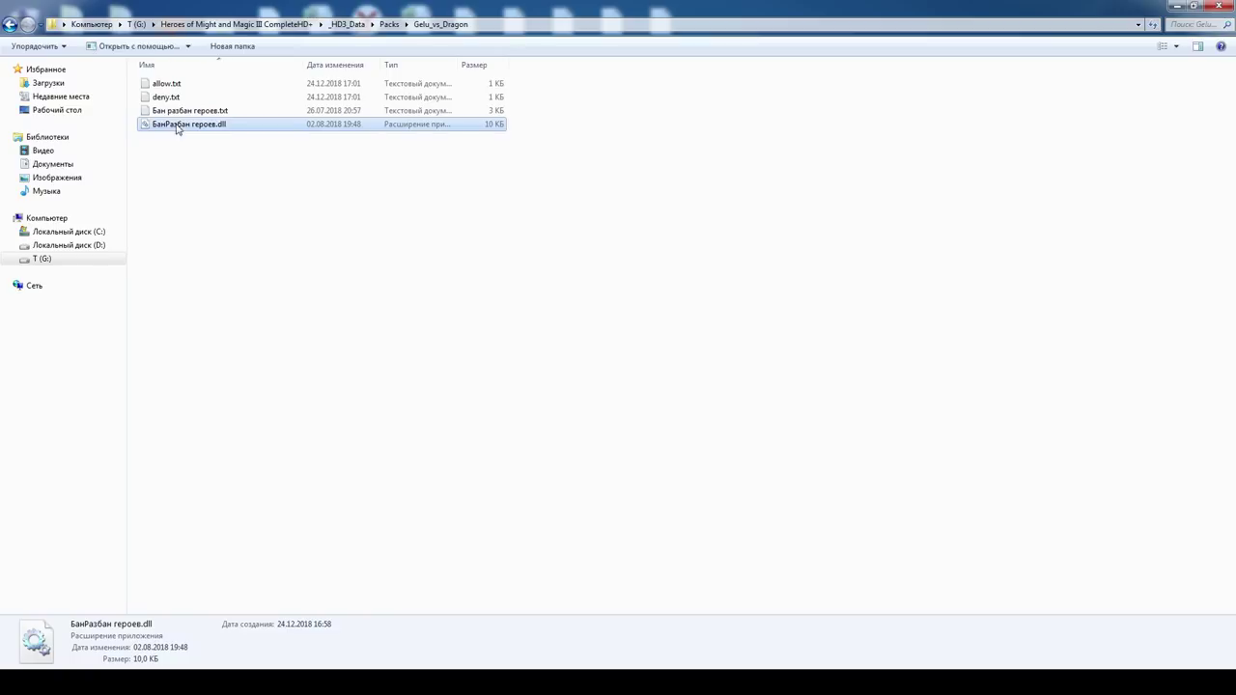
{"action": "left_click", "coordinate": [145, 170]}
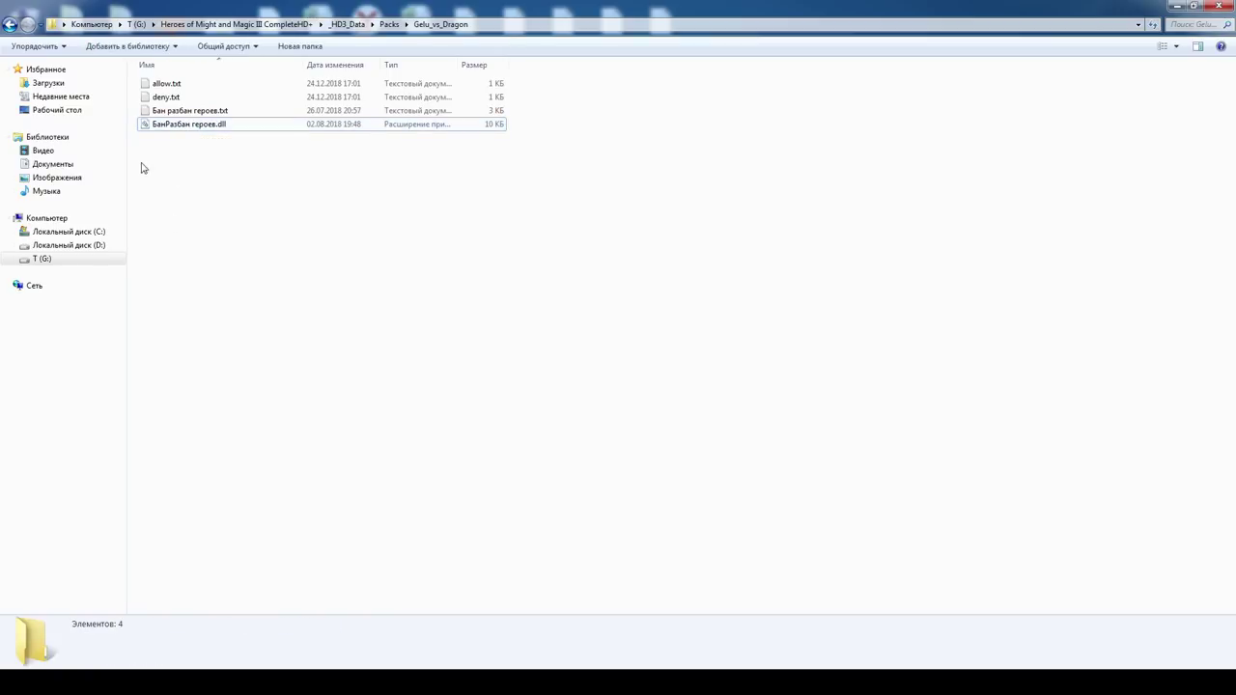
Return to the Packs folder, switch to the HoMM3 HD Launcher and move SuperFix_Common up and back down in the plugin order
{"action": "left_click", "coordinate": [12, 25]}
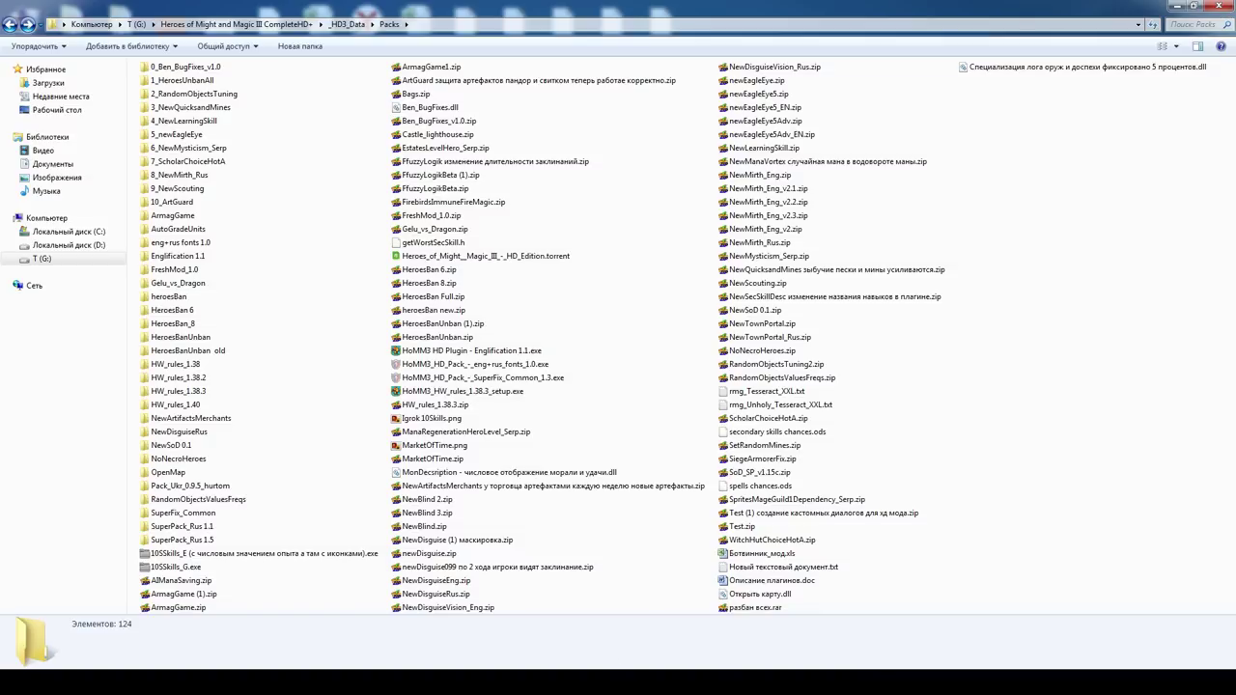
{"action": "key", "text": "alt+Tab"}
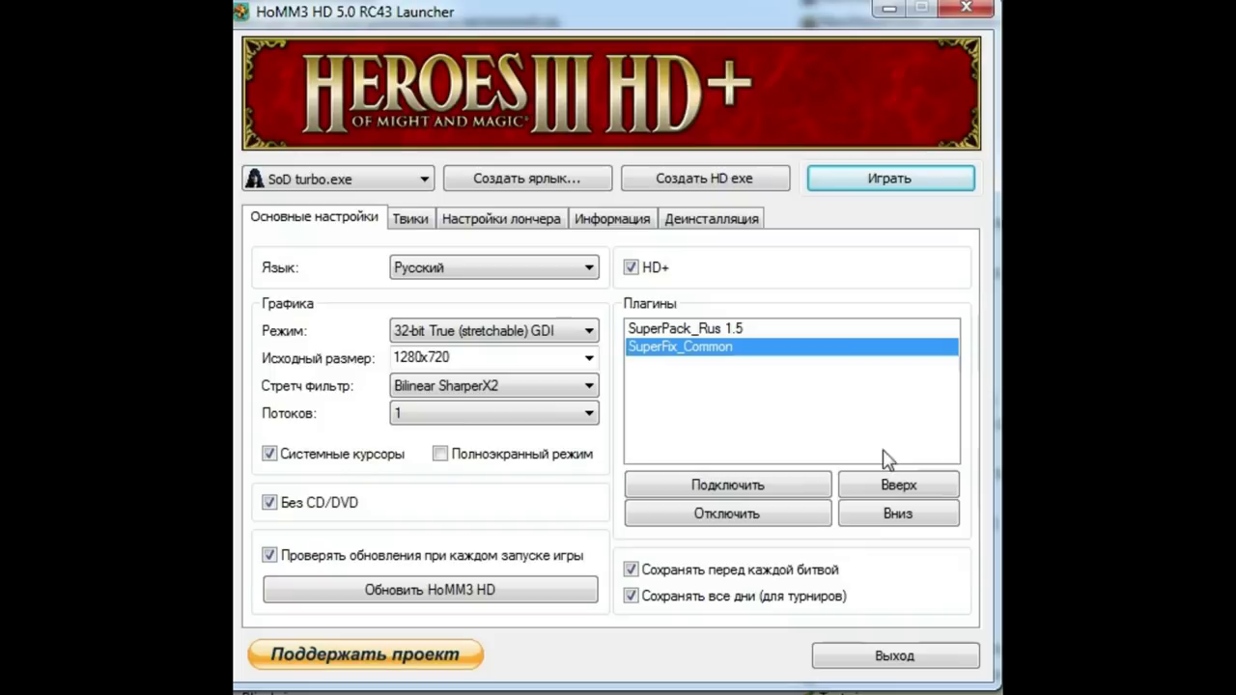
{"action": "left_click", "coordinate": [763, 413]}
{"action": "left_click", "coordinate": [877, 512]}
{"action": "left_click", "coordinate": [883, 492]}
{"action": "left_click", "coordinate": [880, 520]}
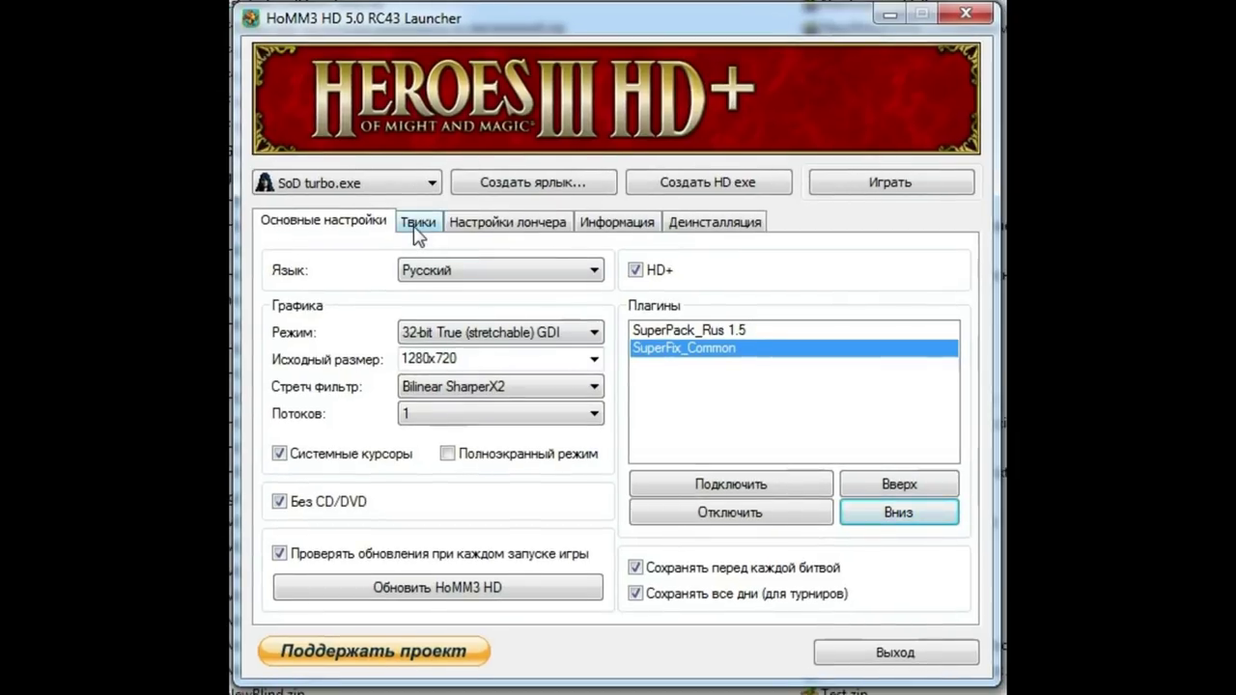
Compare the Packs entry in the launcher's tweaks with the plugin list in the main settings, and return to the tweaks
{"action": "left_click", "coordinate": [417, 238]}
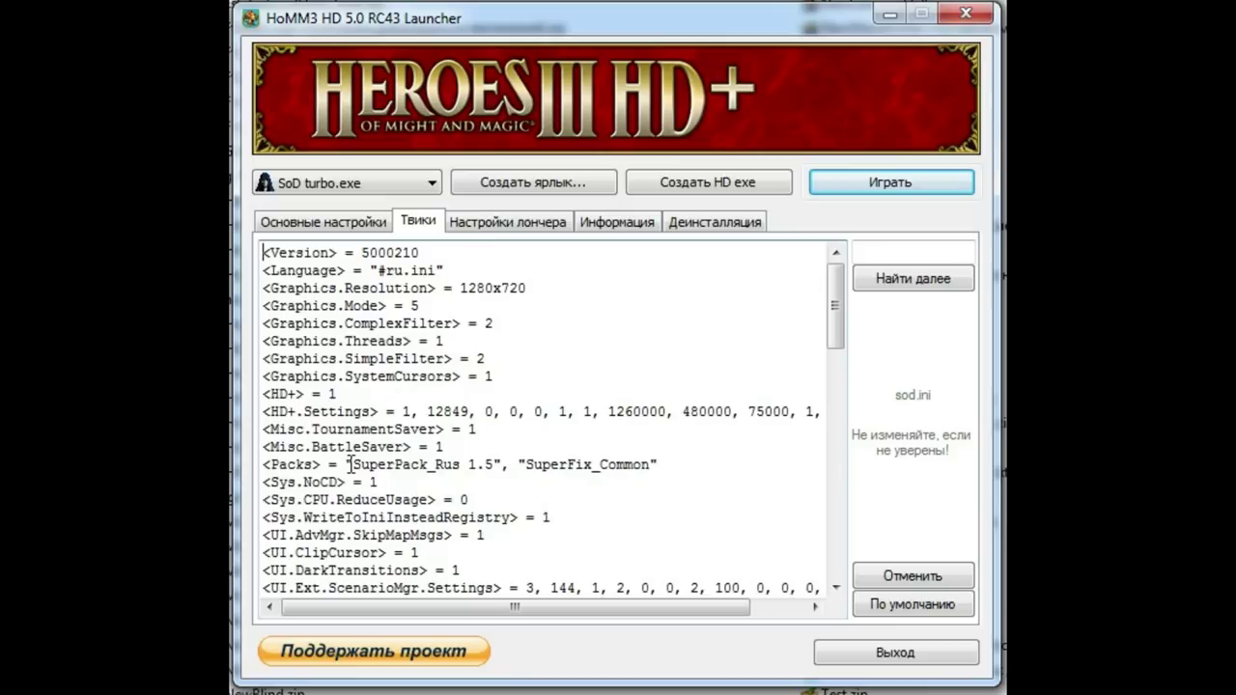
{"action": "left_click_drag", "start_coordinate": [352, 465], "coordinate": [658, 453]}
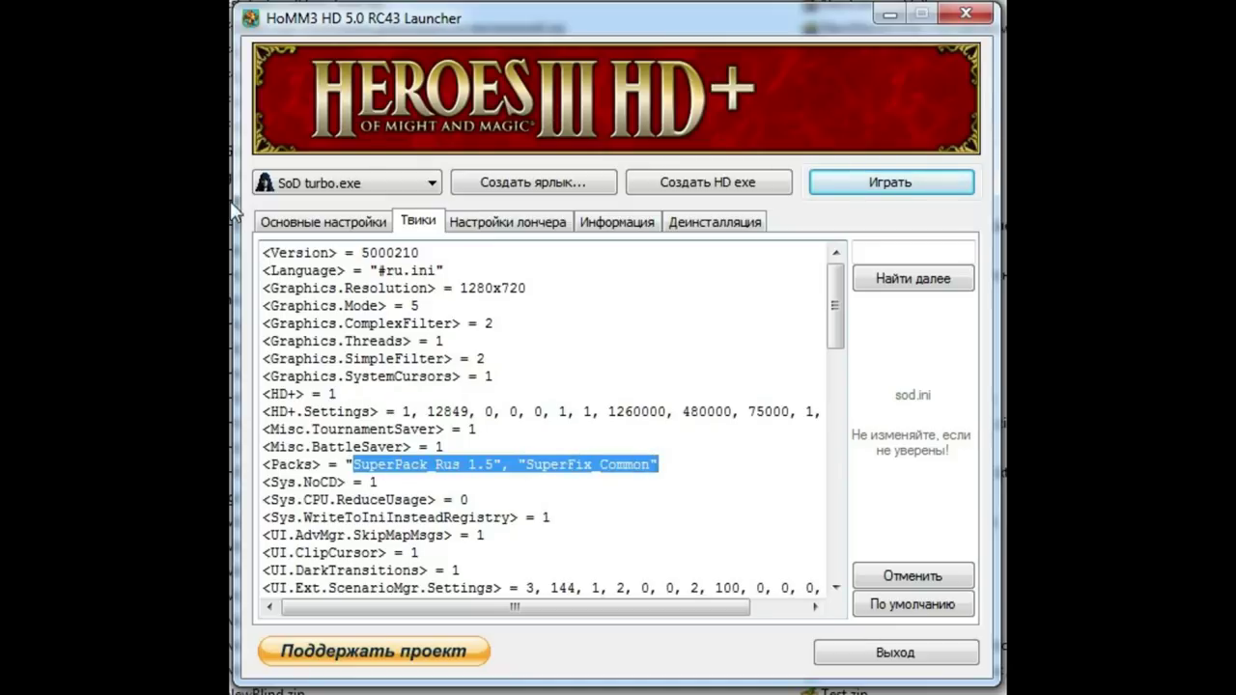
{"action": "left_click", "coordinate": [290, 225]}
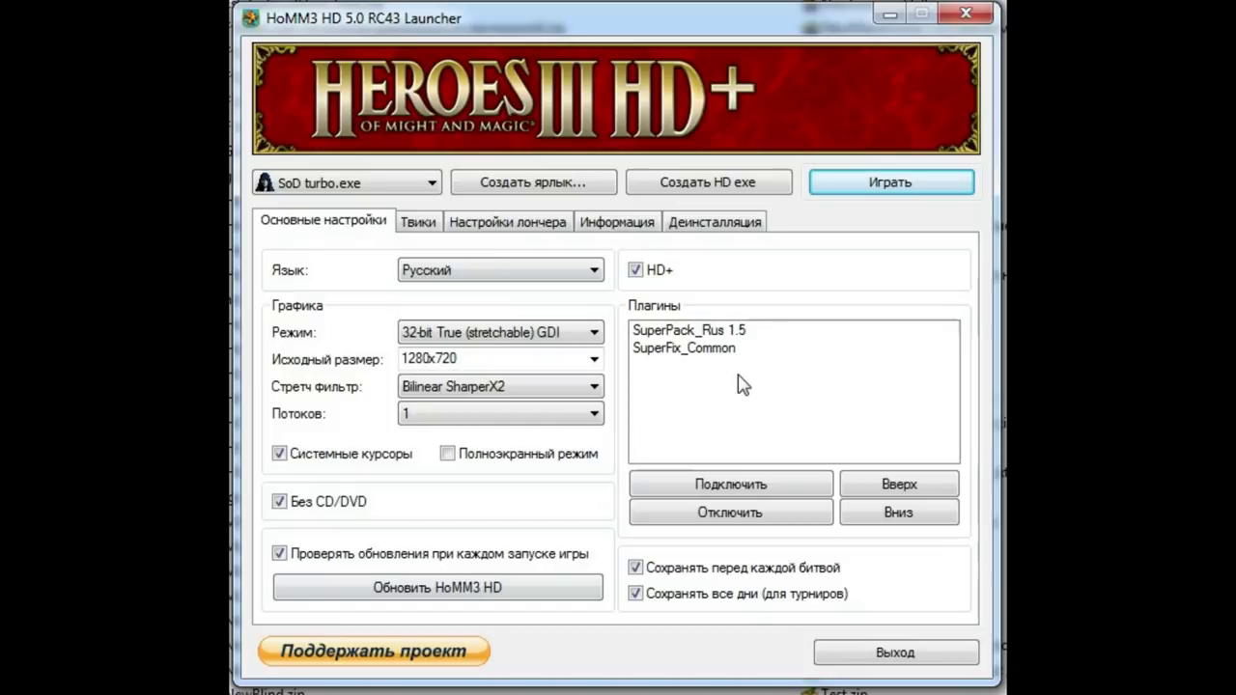
{"action": "left_click", "coordinate": [419, 224]}
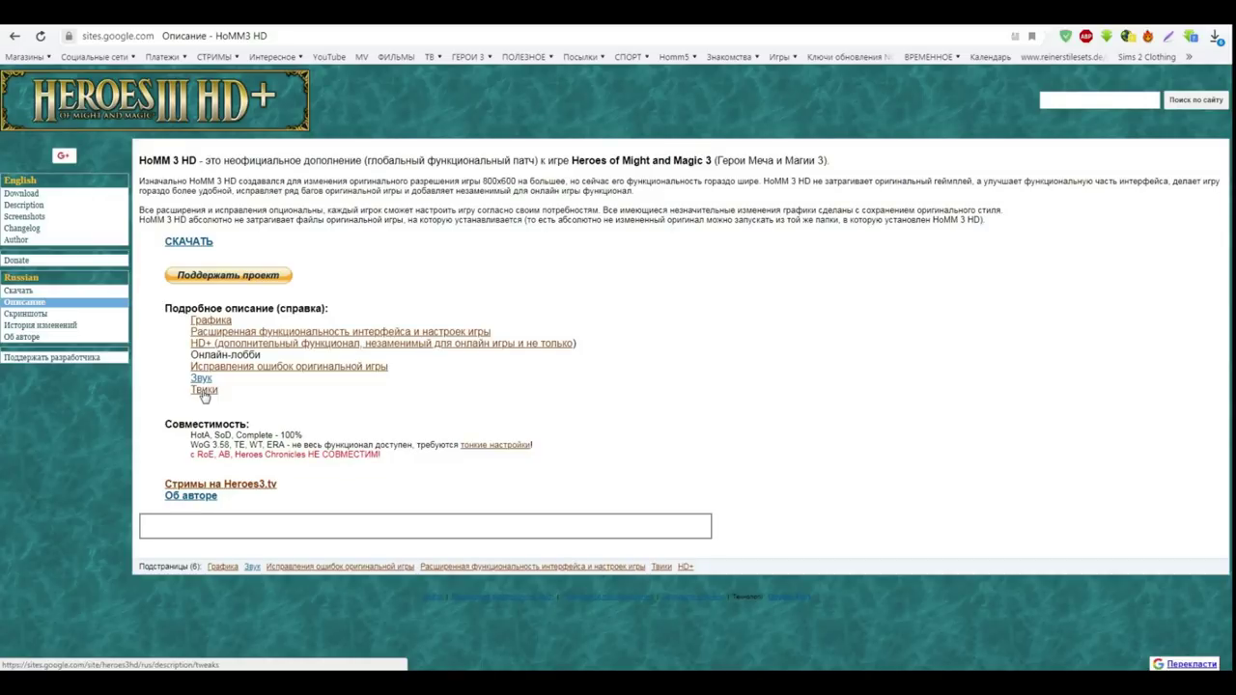
In the browser, open the Твики page from the HoMM3 HD site description and read through the explanations of the tweaks
{"action": "left_click", "coordinate": [342, 32]}
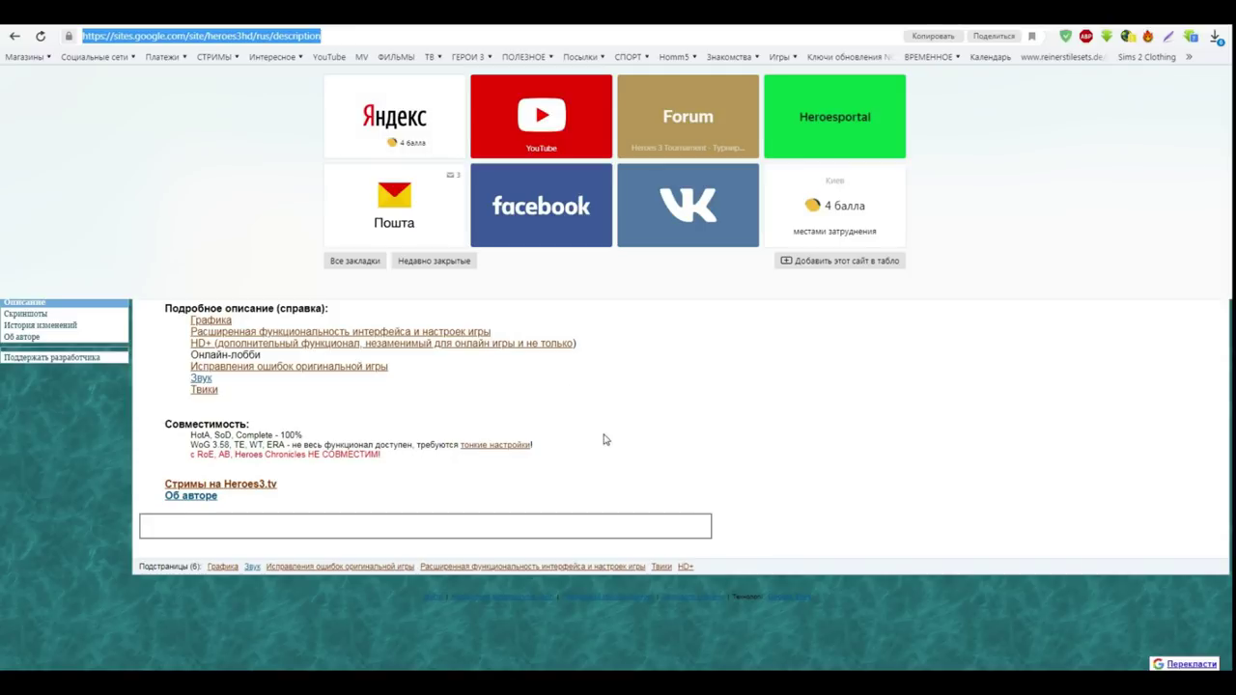
{"action": "left_click", "coordinate": [647, 454]}
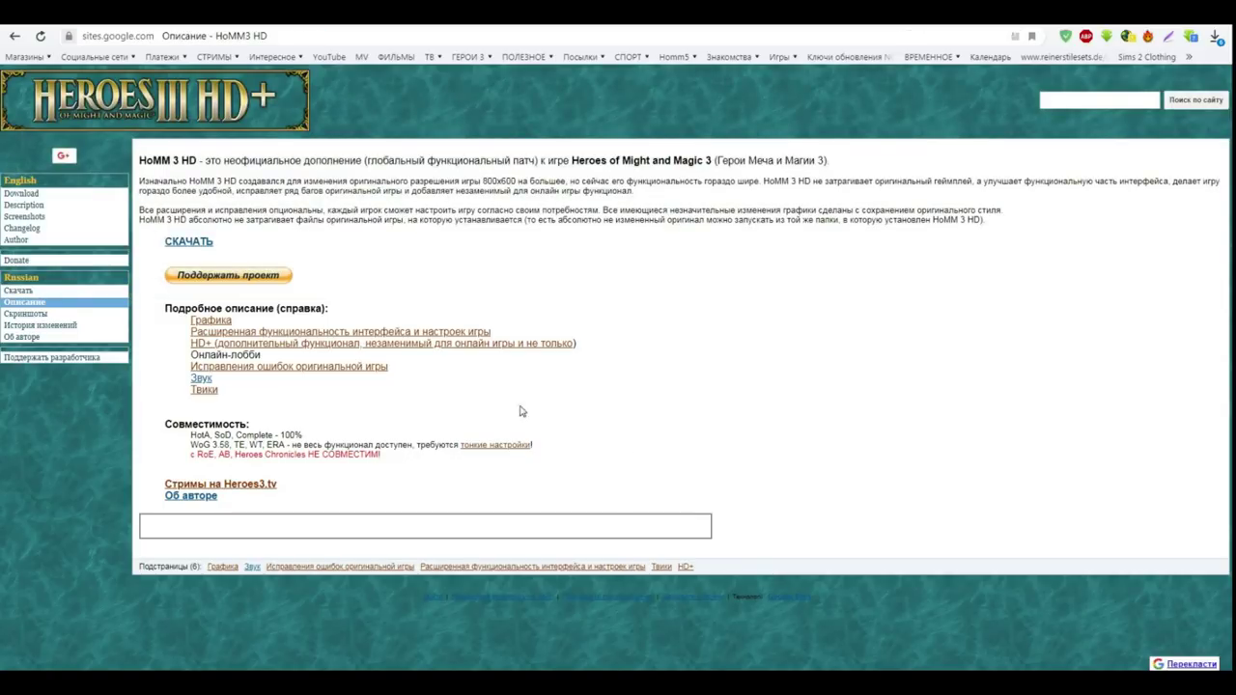
{"action": "left_click", "coordinate": [205, 390]}
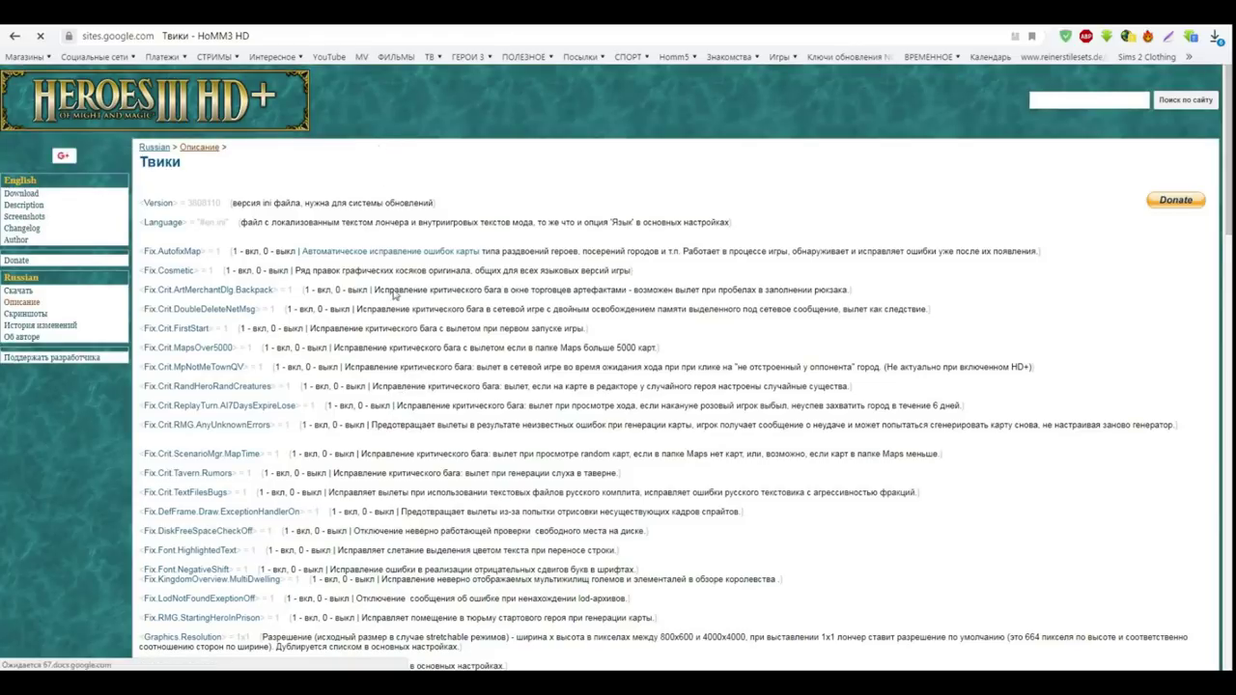
{"action": "scroll", "coordinate": [1228, 166], "scroll_direction": "down", "scroll_amount": 1}
{"action": "scroll", "coordinate": [1228, 166], "scroll_direction": "down", "scroll_amount": 10}
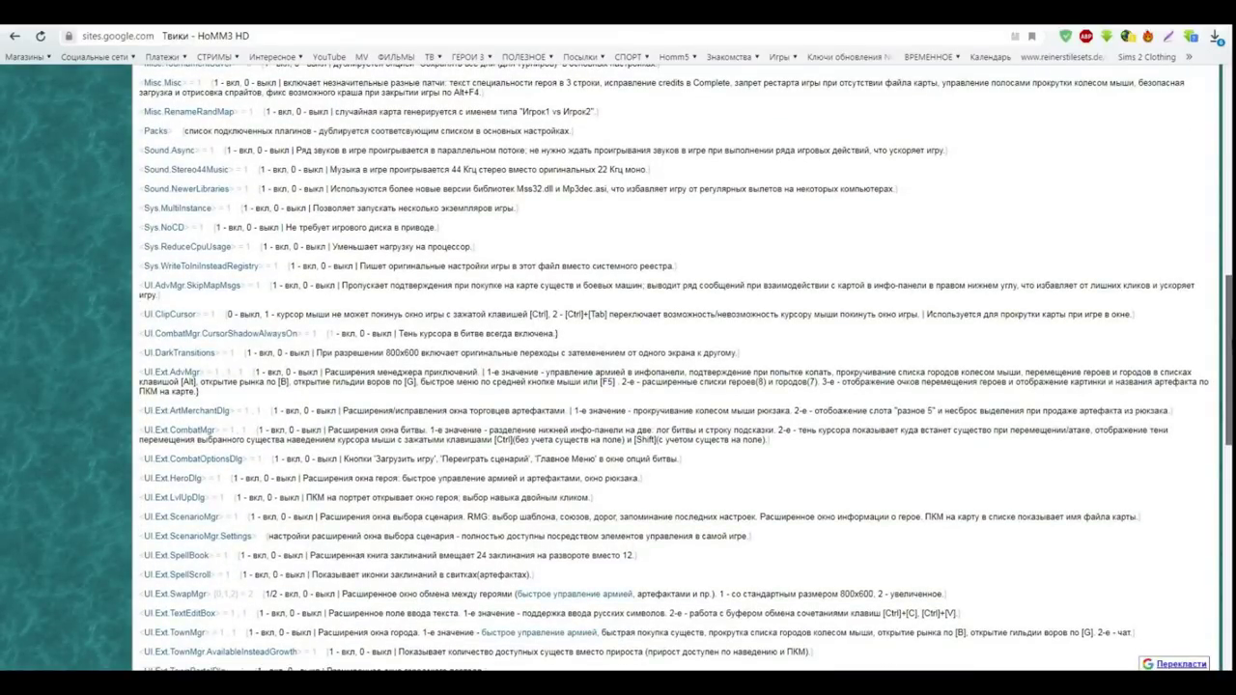
{"action": "scroll", "coordinate": [676, 367], "scroll_direction": "down", "scroll_amount": 5}
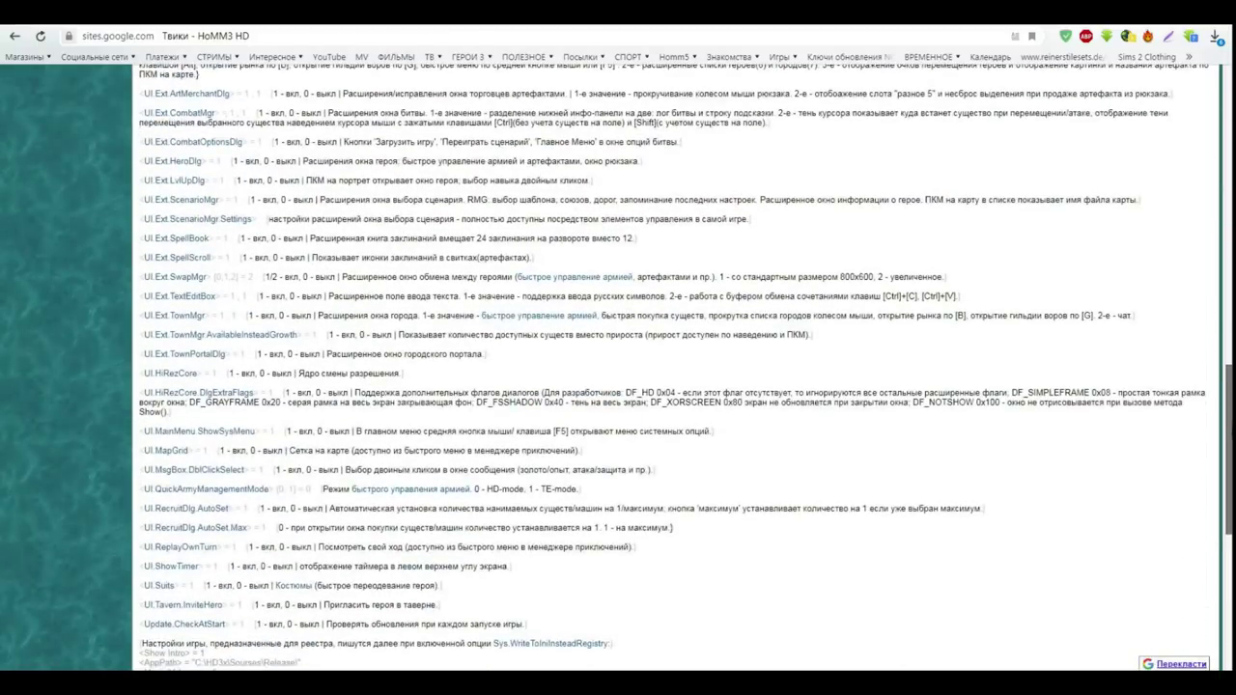
{"action": "scroll", "coordinate": [676, 367], "scroll_direction": "down", "scroll_amount": 3}
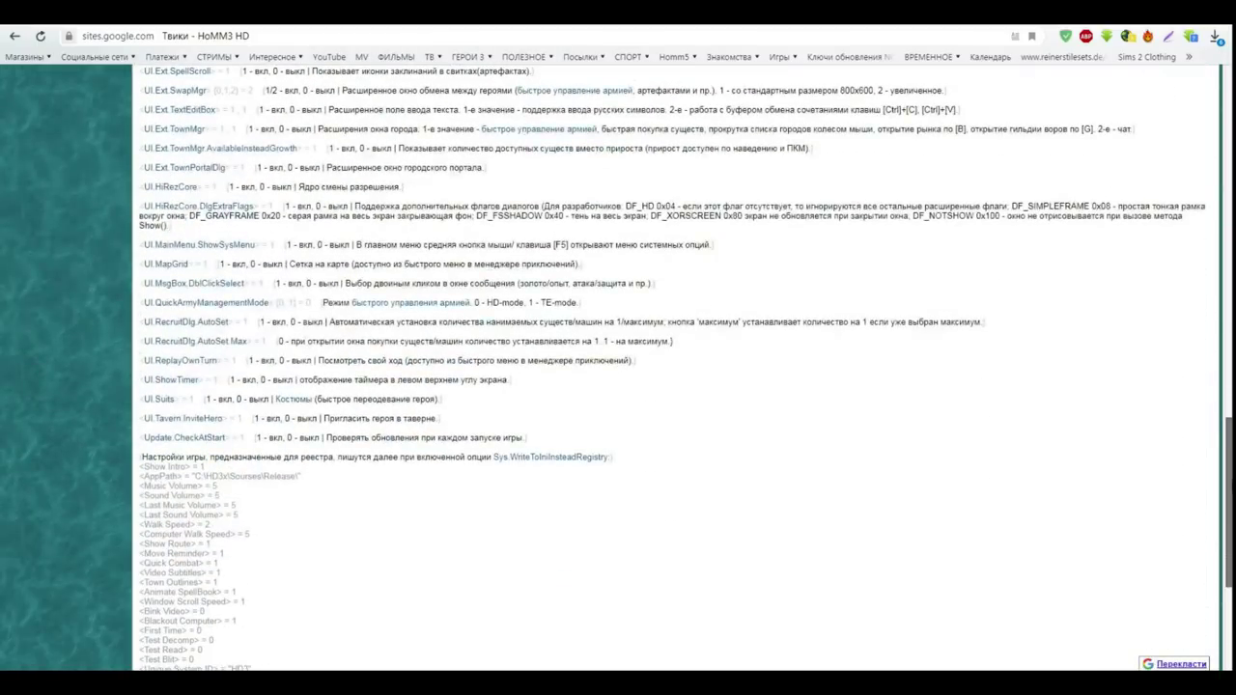
{"action": "scroll", "coordinate": [886, 134], "scroll_direction": "down", "scroll_amount": 2}
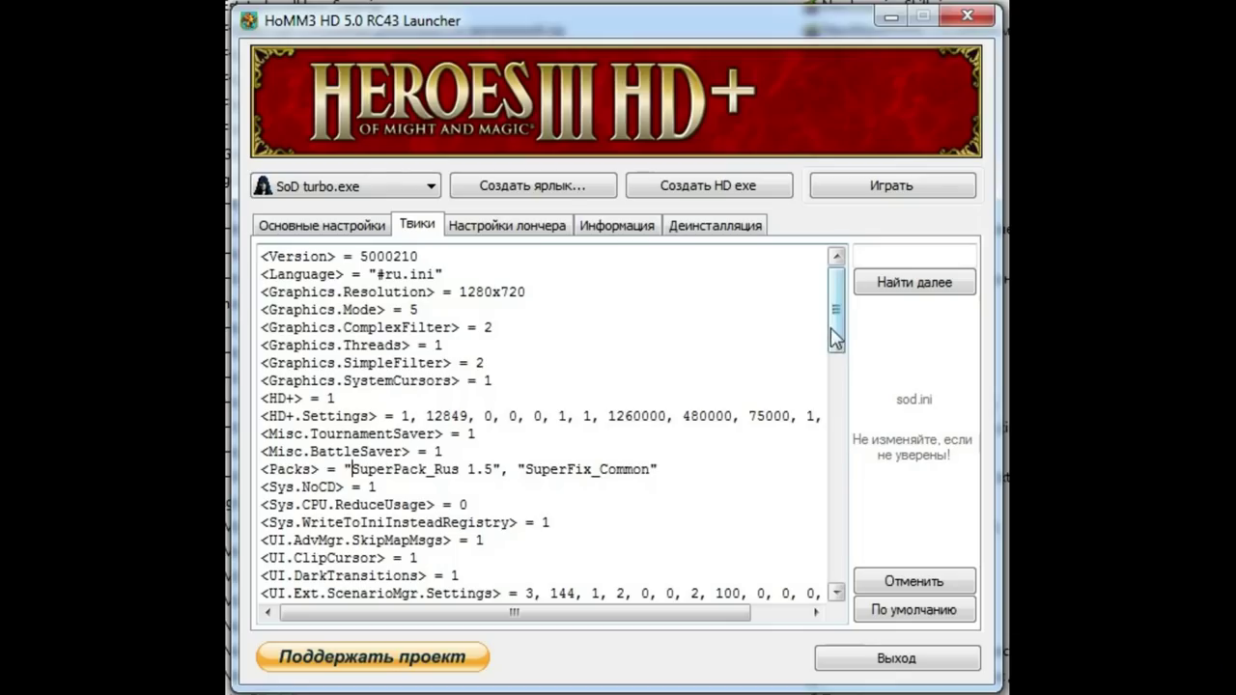
Switch back to the launcher's tweaks and examine the Music Volume and Sound Volume entries
{"action": "left_click_drag", "start_coordinate": [836, 333], "coordinate": [877, 551]}
{"action": "left_click_drag", "start_coordinate": [274, 415], "coordinate": [400, 522]}
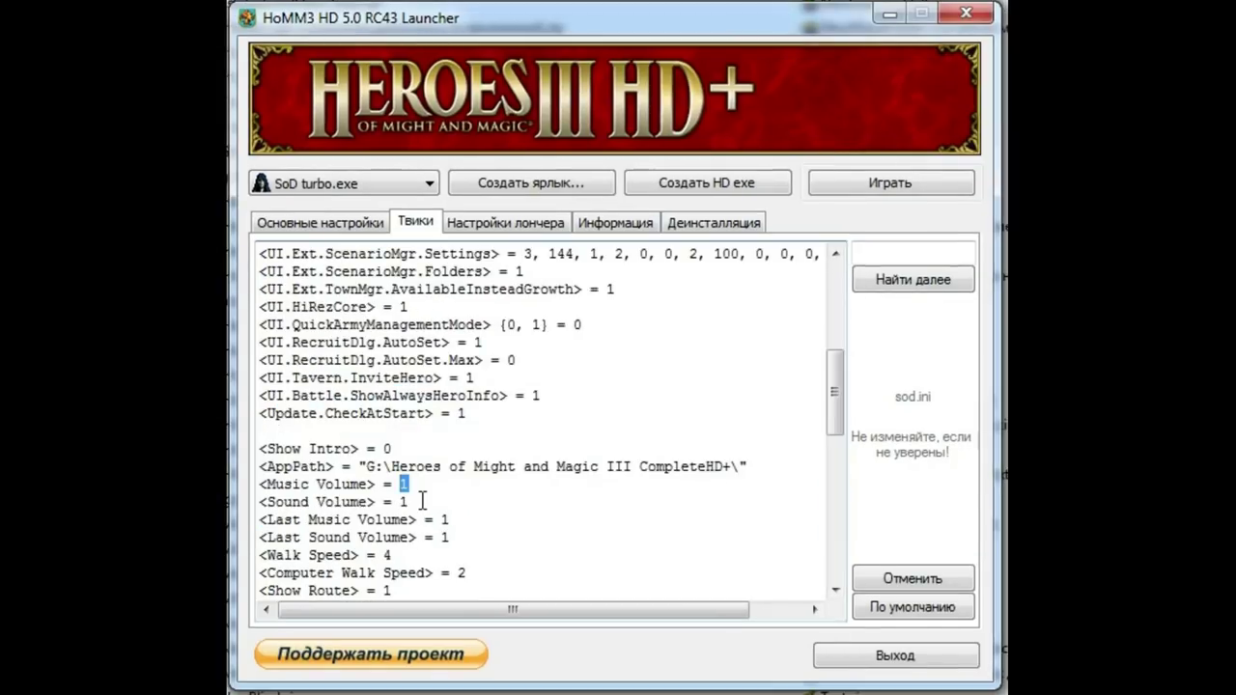
{"action": "double_click", "coordinate": [407, 503]}
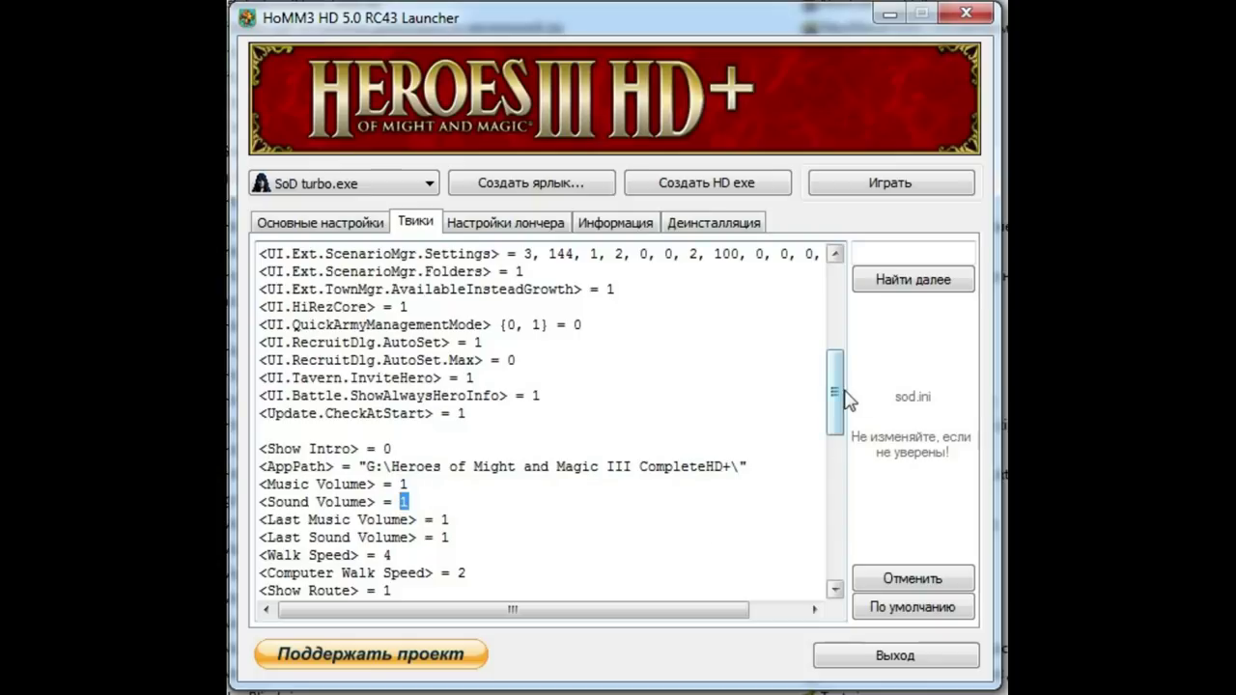
{"action": "left_click_drag", "start_coordinate": [836, 395], "coordinate": [834, 367]}
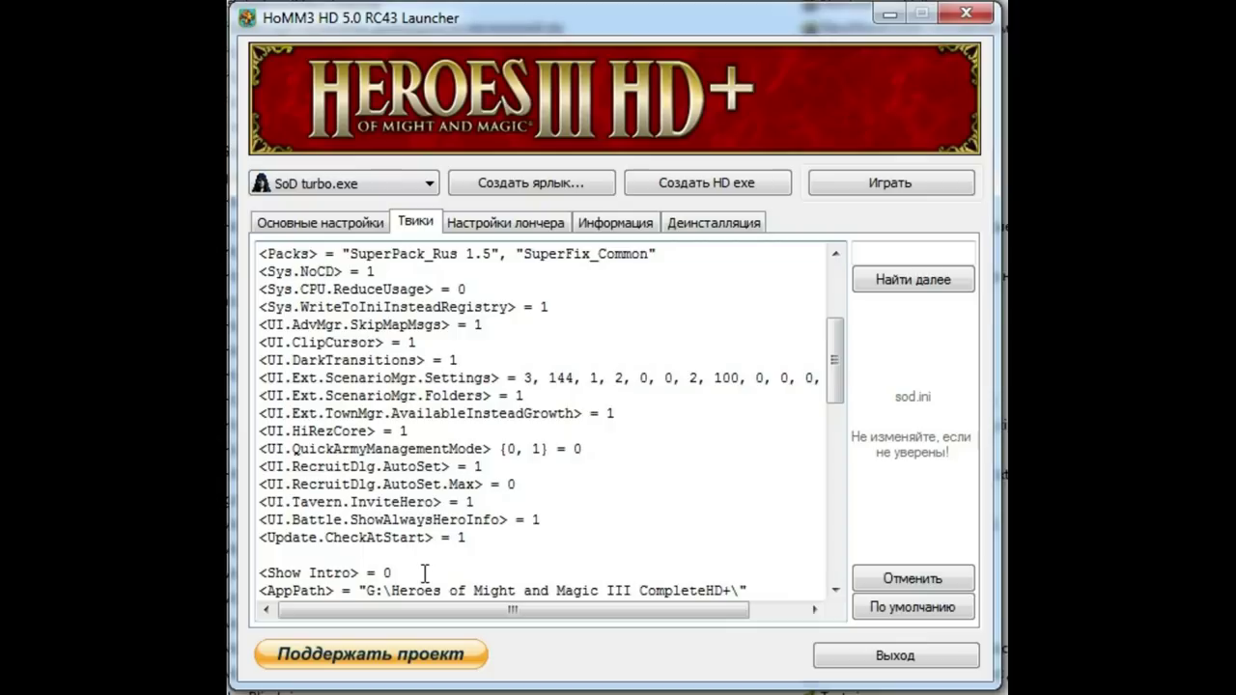
Examine the UI.RecruitDlg.AutoSet, UI.RecruitDlg.AutoSet.Max and UI.Battle.ShowAlwaysHeroInfo tweaks
{"action": "double_click", "coordinate": [478, 467]}
{"action": "double_click", "coordinate": [511, 484]}
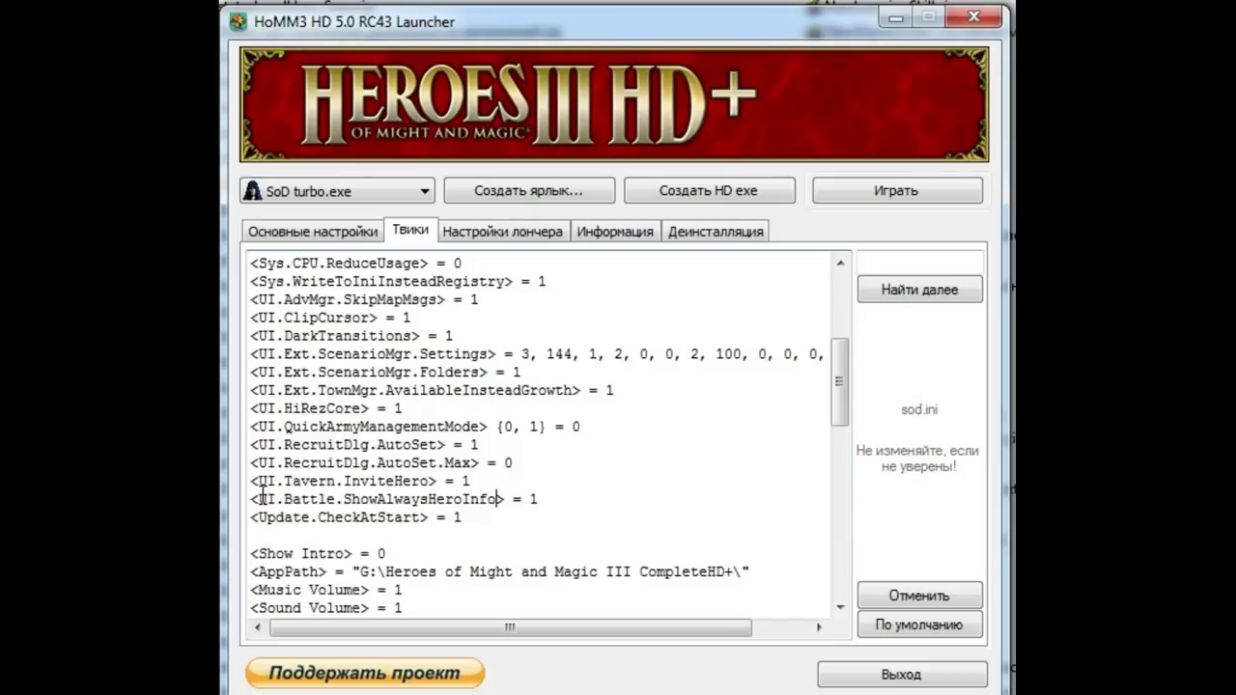
{"action": "left_click_drag", "start_coordinate": [259, 498], "coordinate": [502, 498]}
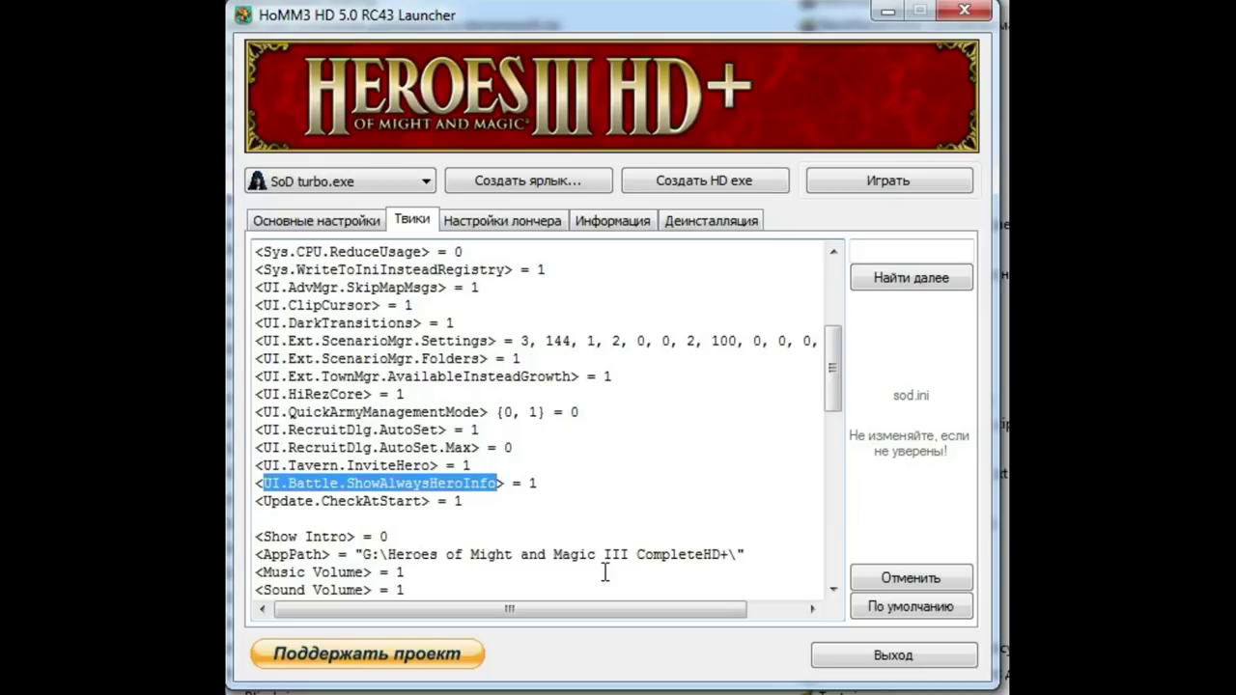
{"action": "left_click", "coordinate": [552, 488]}
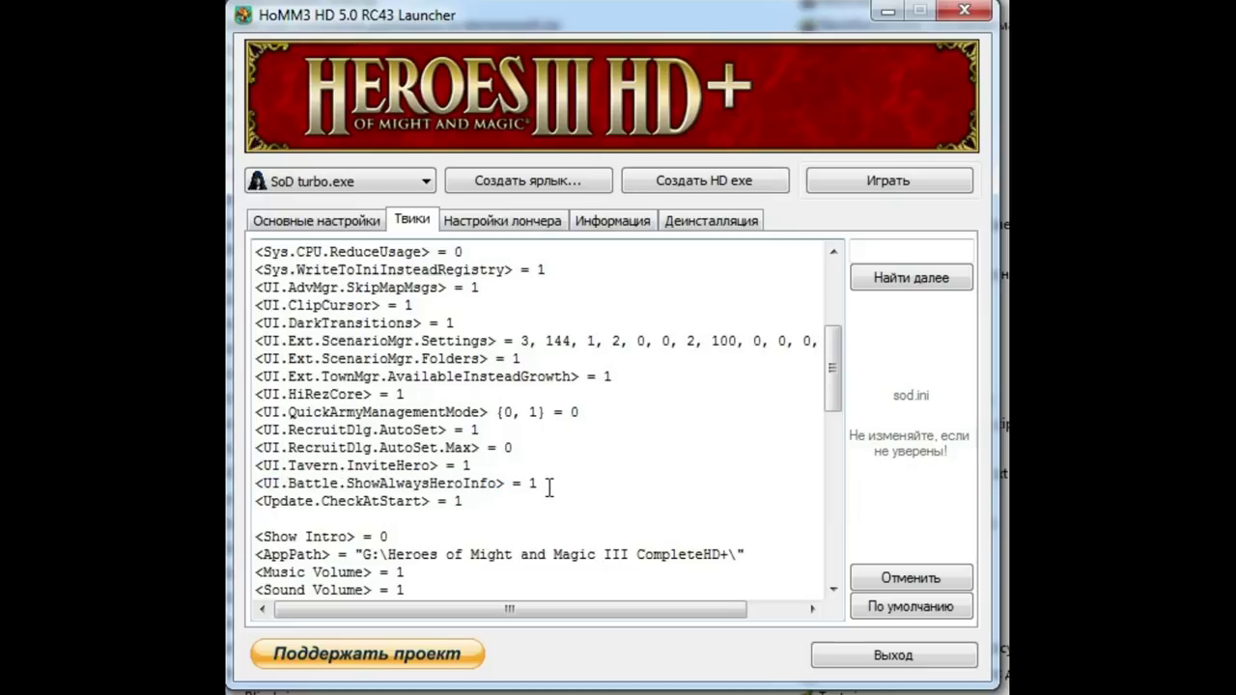
{"action": "double_click", "coordinate": [533, 483]}
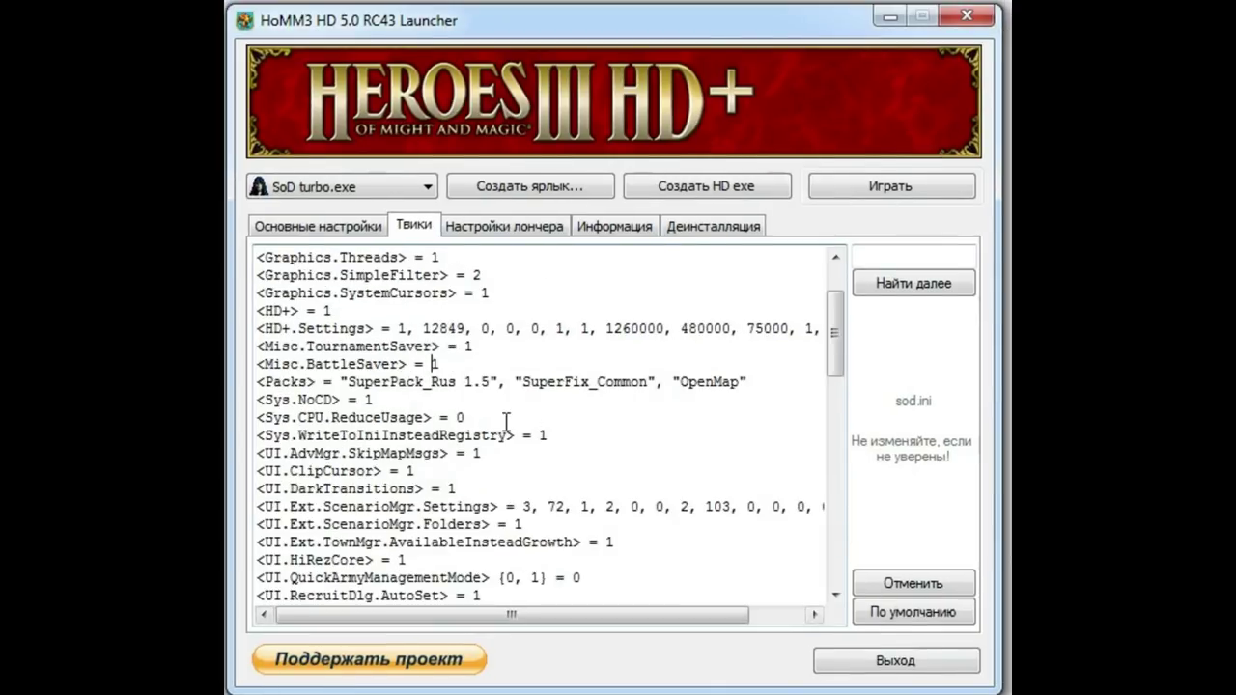
Examine the Misc.BattleSaver, UI.Tavern.InviteHero and Computer Walk Speed entries in the tweaks
{"action": "double_click", "coordinate": [436, 365]}
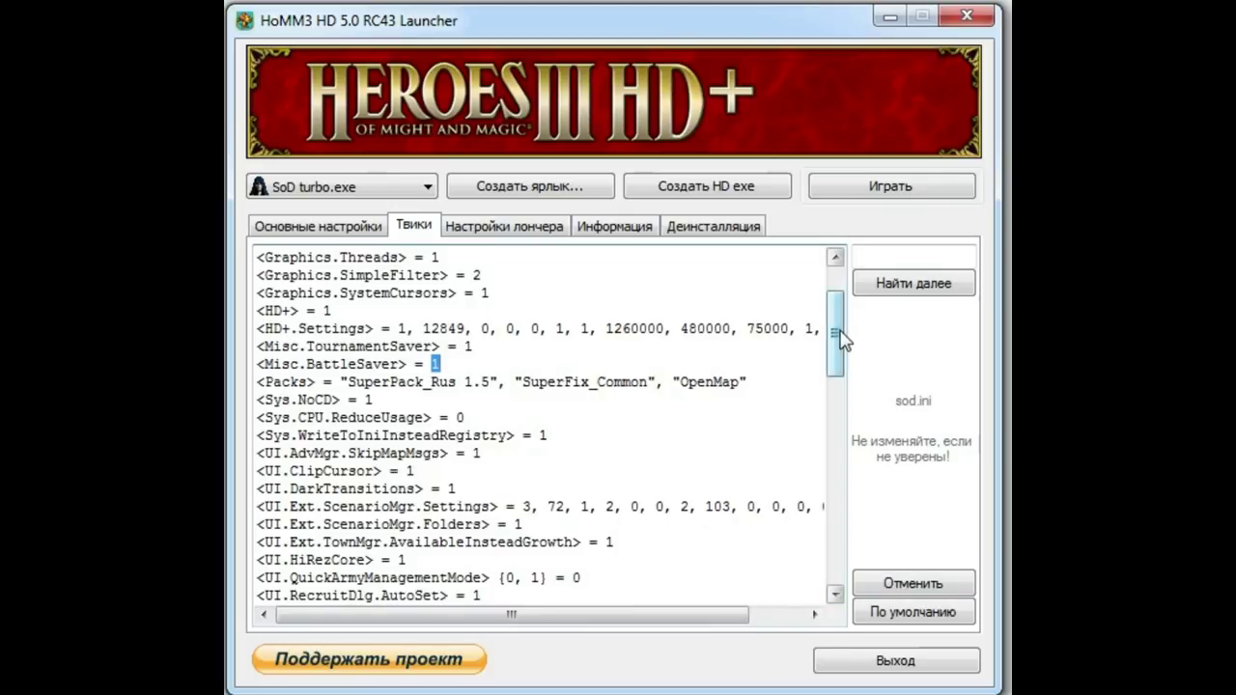
{"action": "left_click_drag", "start_coordinate": [840, 338], "coordinate": [837, 359]}
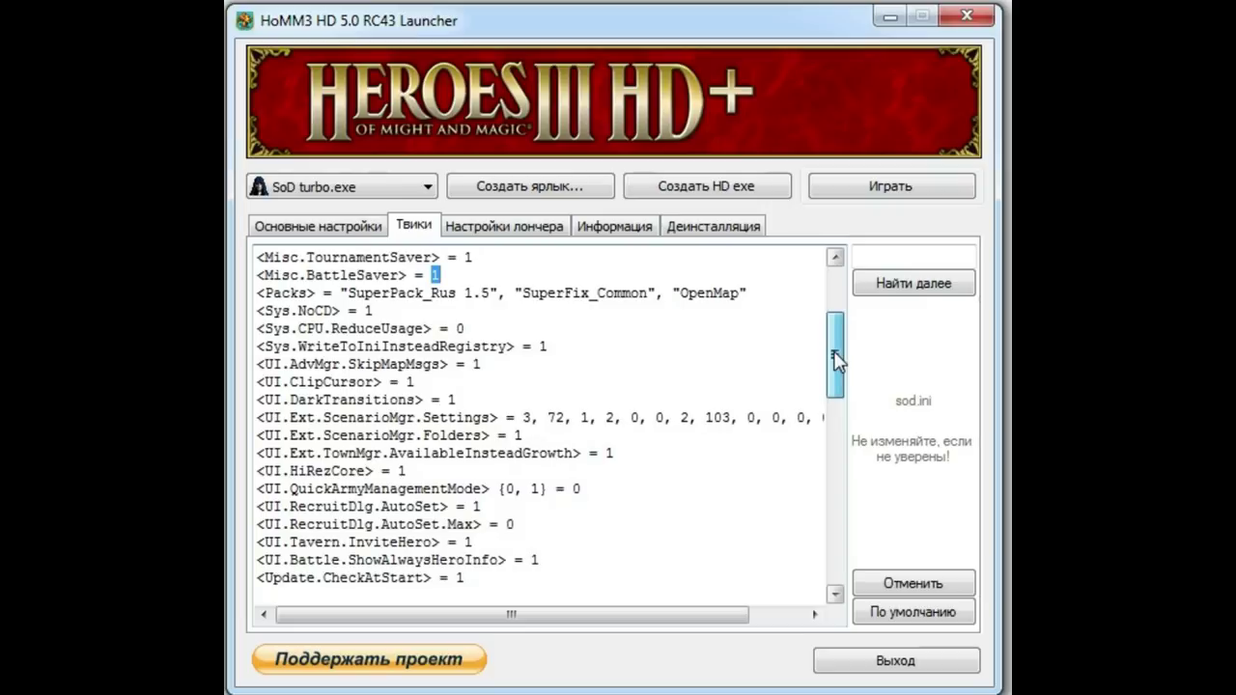
{"action": "left_click_drag", "start_coordinate": [836, 359], "coordinate": [833, 354]}
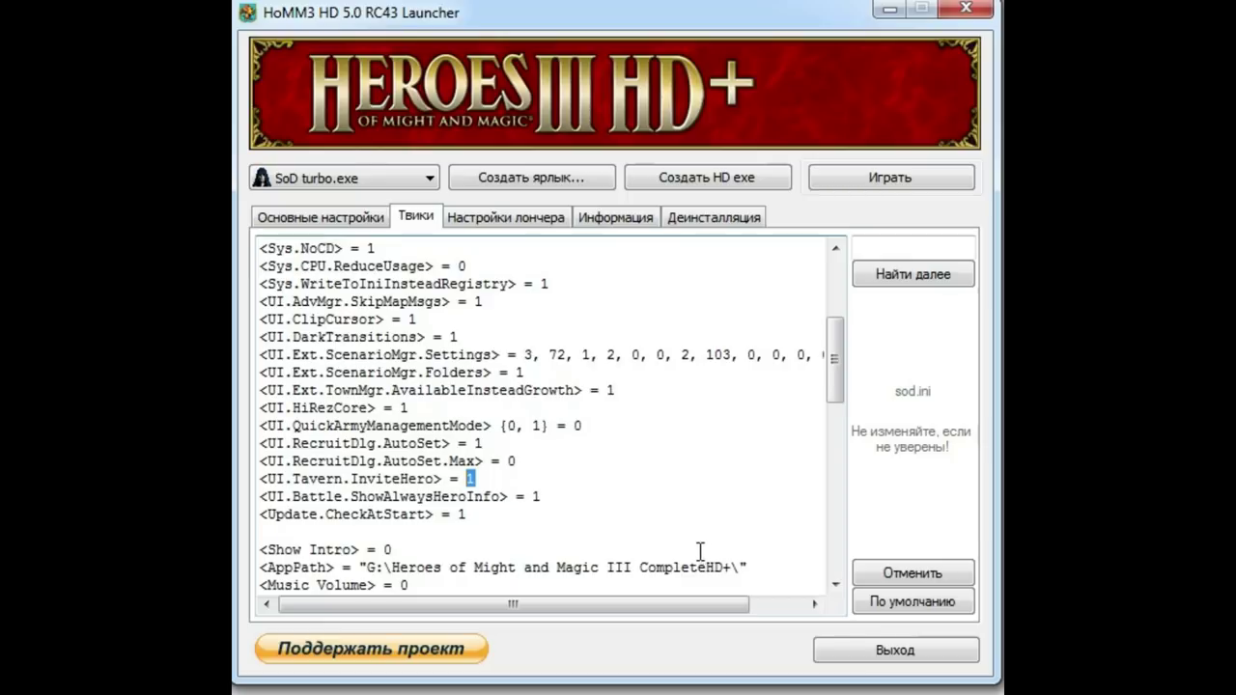
{"action": "scroll", "coordinate": [833, 391], "scroll_direction": "down", "scroll_amount": 4}
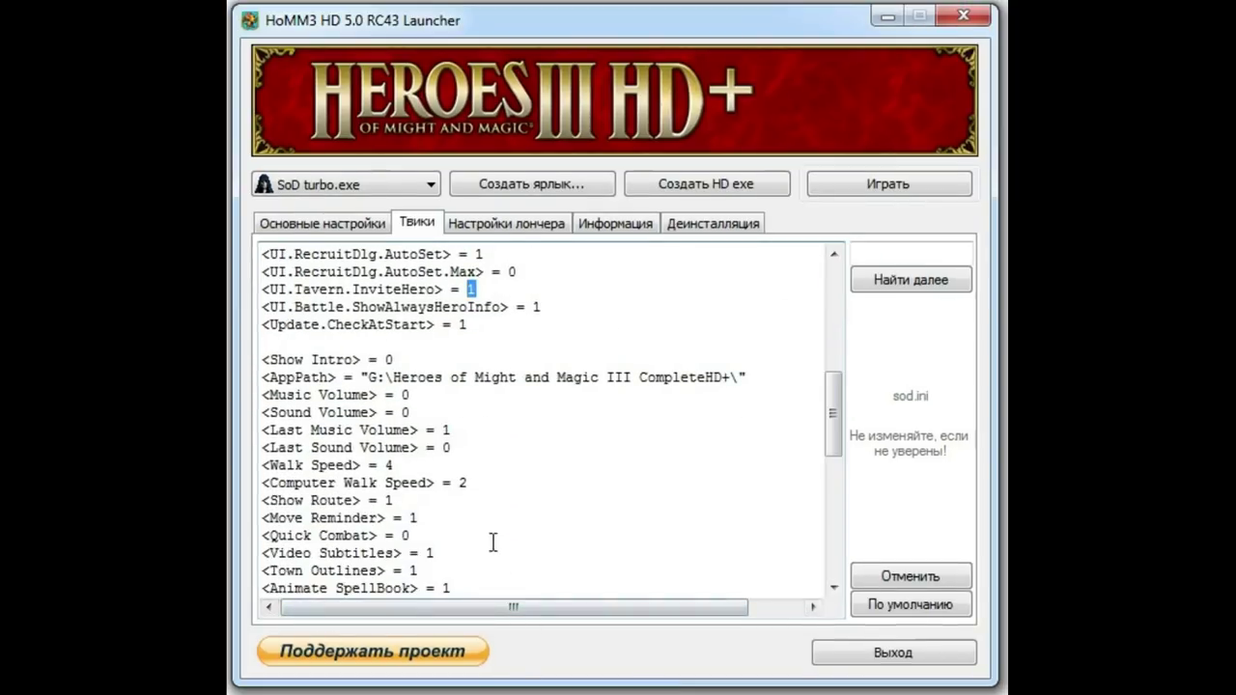
{"action": "double_click", "coordinate": [462, 483]}
{"action": "scroll", "coordinate": [633, 617], "scroll_direction": "down", "scroll_amount": 1}
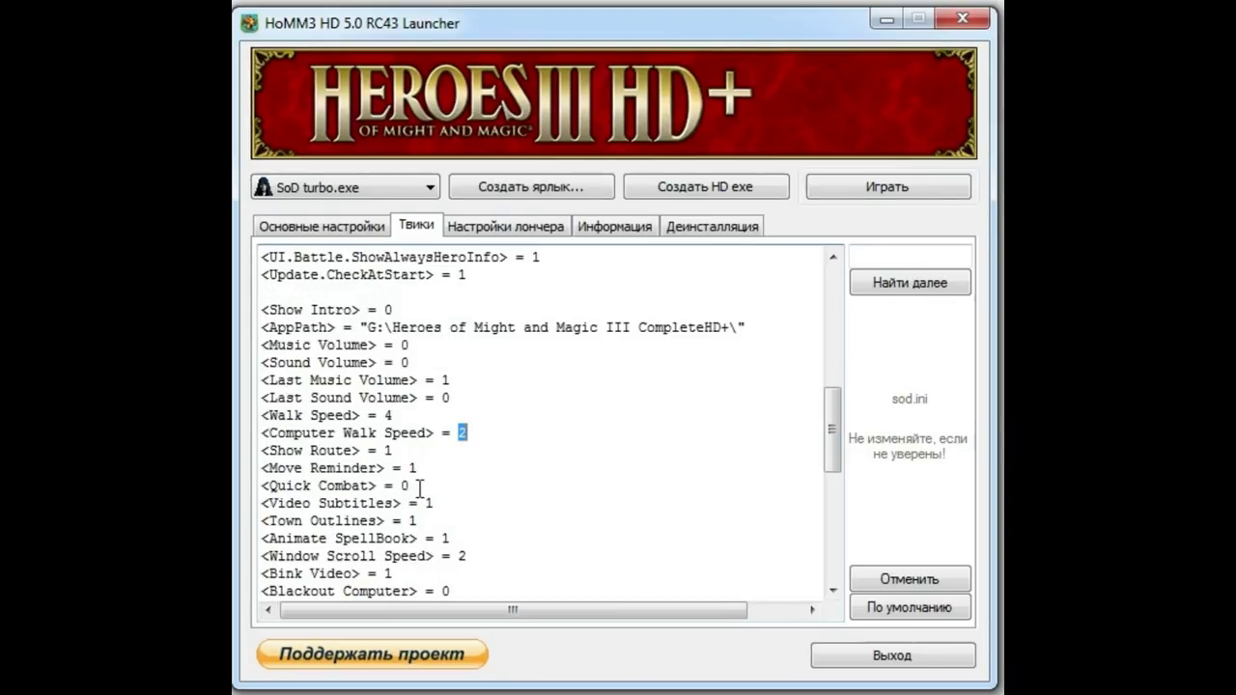
Set the Quick Combat tweak to 1 and back to 0
{"action": "double_click", "coordinate": [405, 485]}
{"action": "type", "text": "1"}
{"action": "double_click", "coordinate": [406, 484]}
{"action": "type", "text": "0"}
{"action": "double_click", "coordinate": [405, 485]}
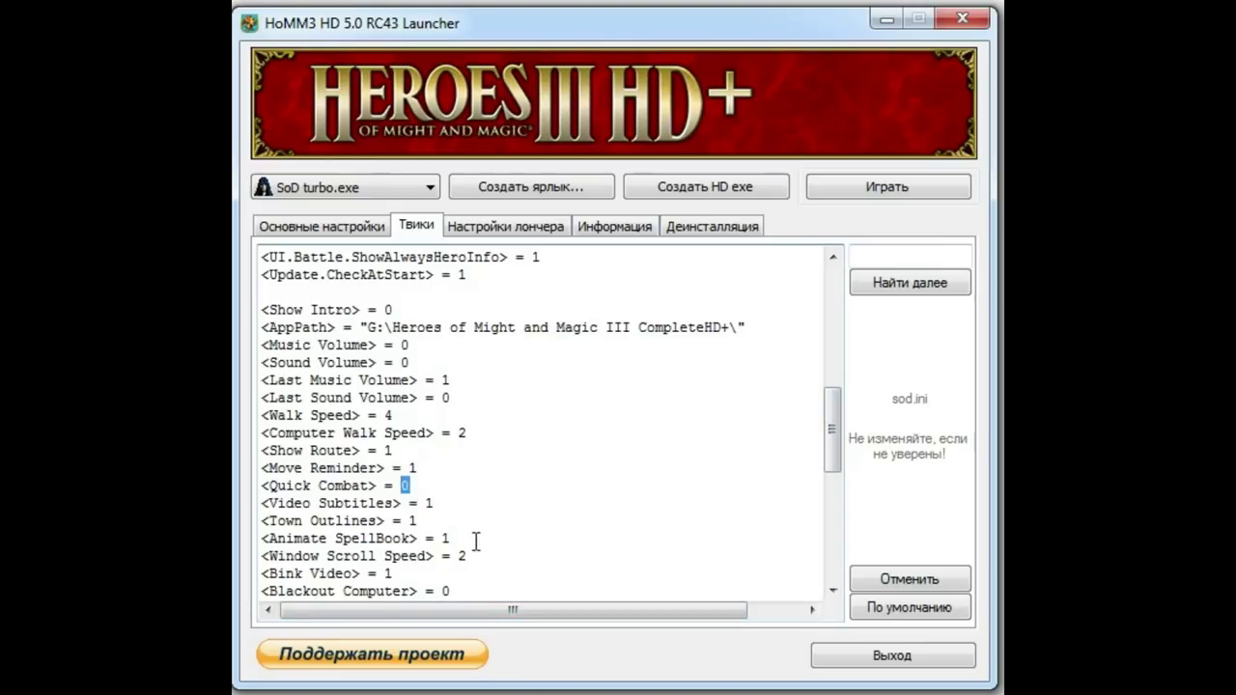
Examine the Animate SpellBook, Bink Video, Network Default Name, Autosave and Main Game Full Screen entries in the tweaks
{"action": "left_click", "coordinate": [444, 538]}
{"action": "double_click", "coordinate": [444, 539]}
{"action": "left_click_drag", "start_coordinate": [832, 430], "coordinate": [829, 461]}
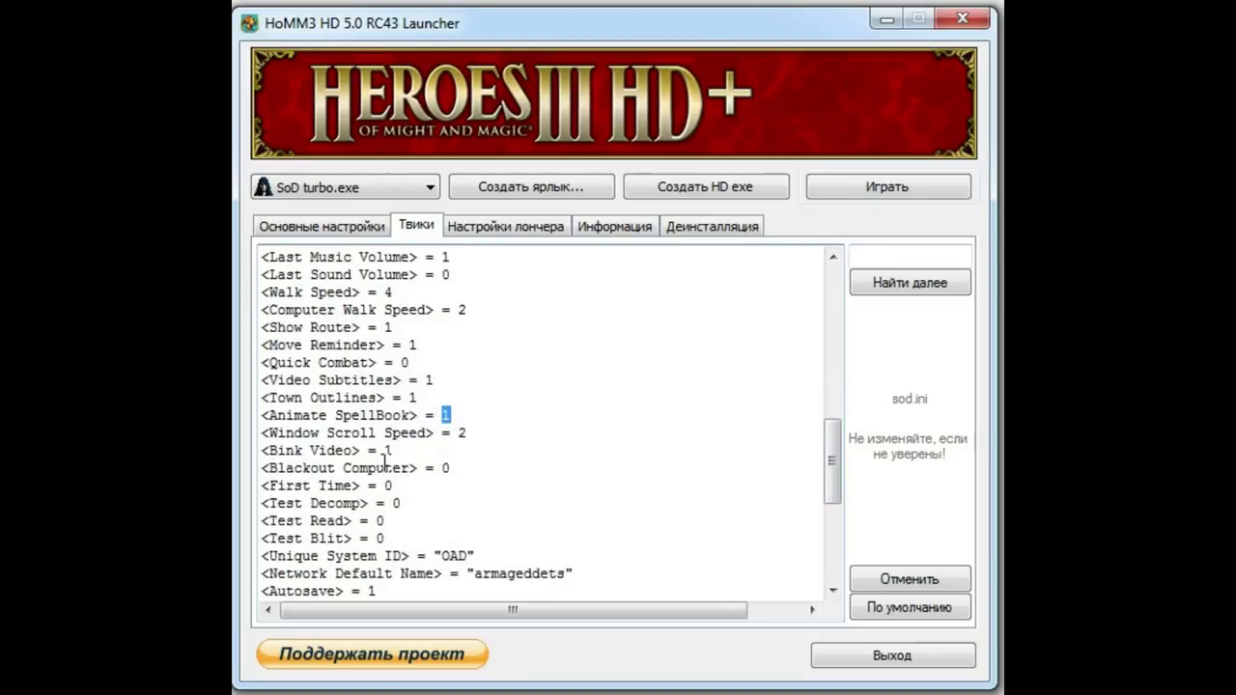
{"action": "left_click", "coordinate": [387, 450]}
{"action": "scroll", "coordinate": [390, 452], "scroll_direction": "down", "scroll_amount": 2}
{"action": "left_click_drag", "start_coordinate": [474, 468], "coordinate": [567, 469]}
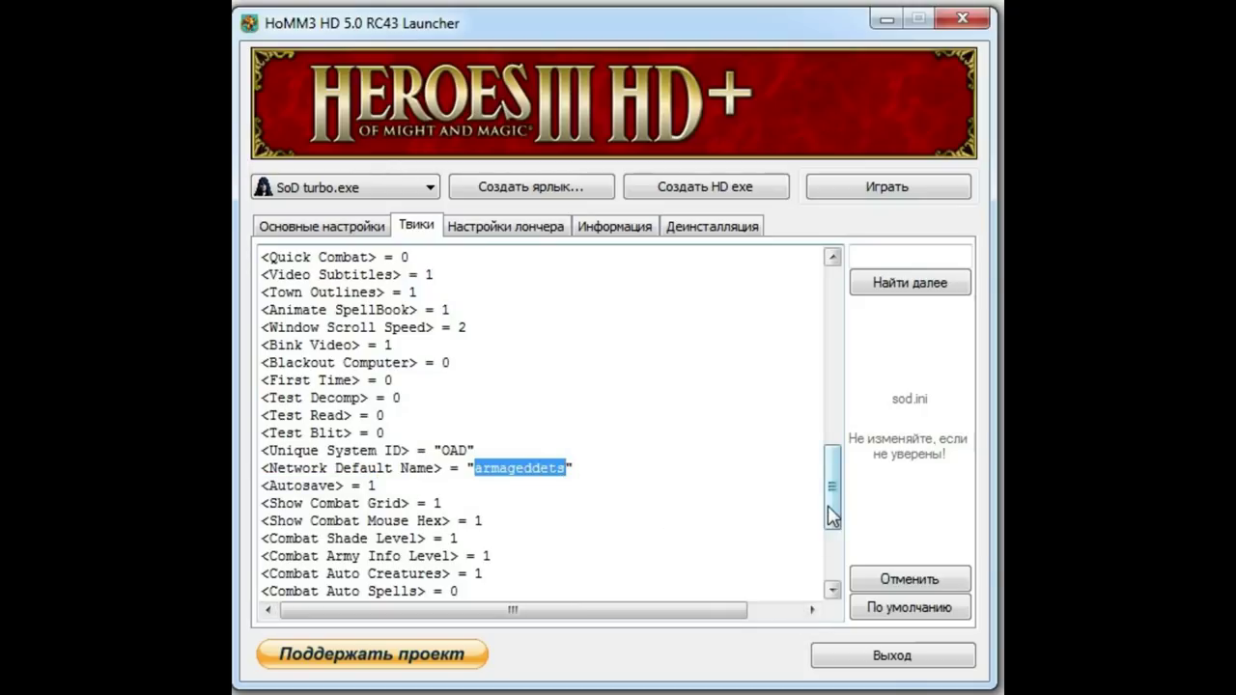
{"action": "left_click_drag", "start_coordinate": [377, 485], "coordinate": [369, 485]}
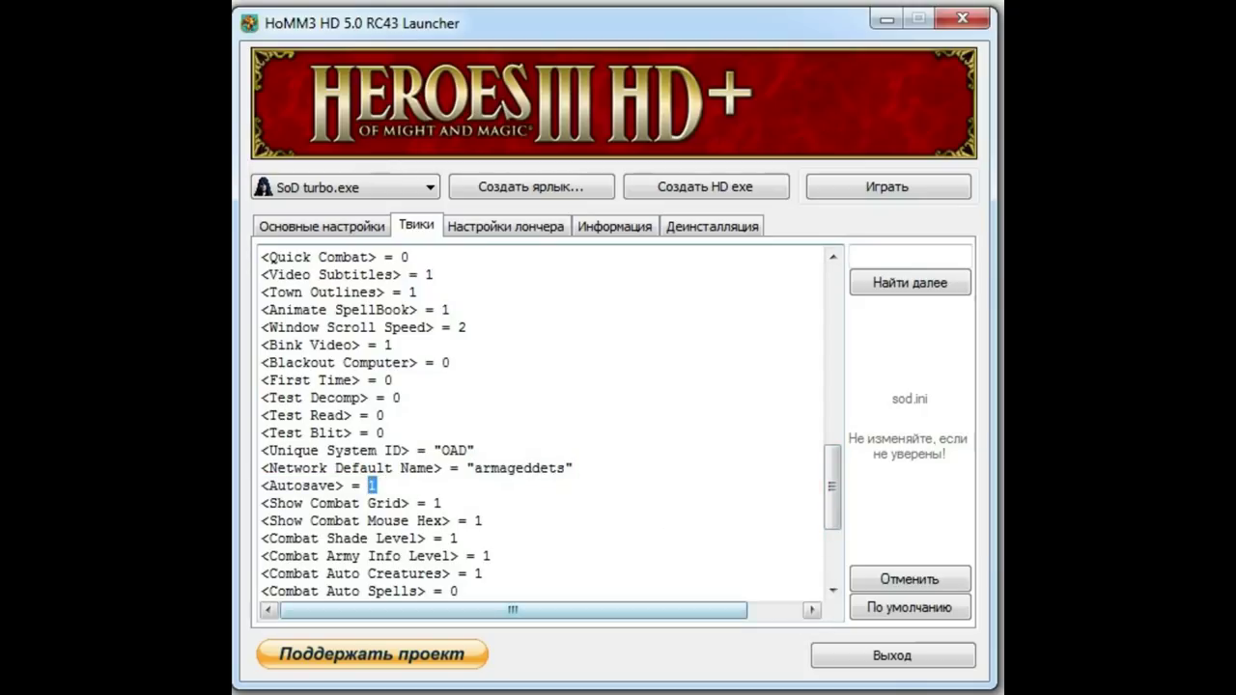
{"action": "left_click_drag", "start_coordinate": [833, 524], "coordinate": [836, 579]}
{"action": "double_click", "coordinate": [478, 555]}
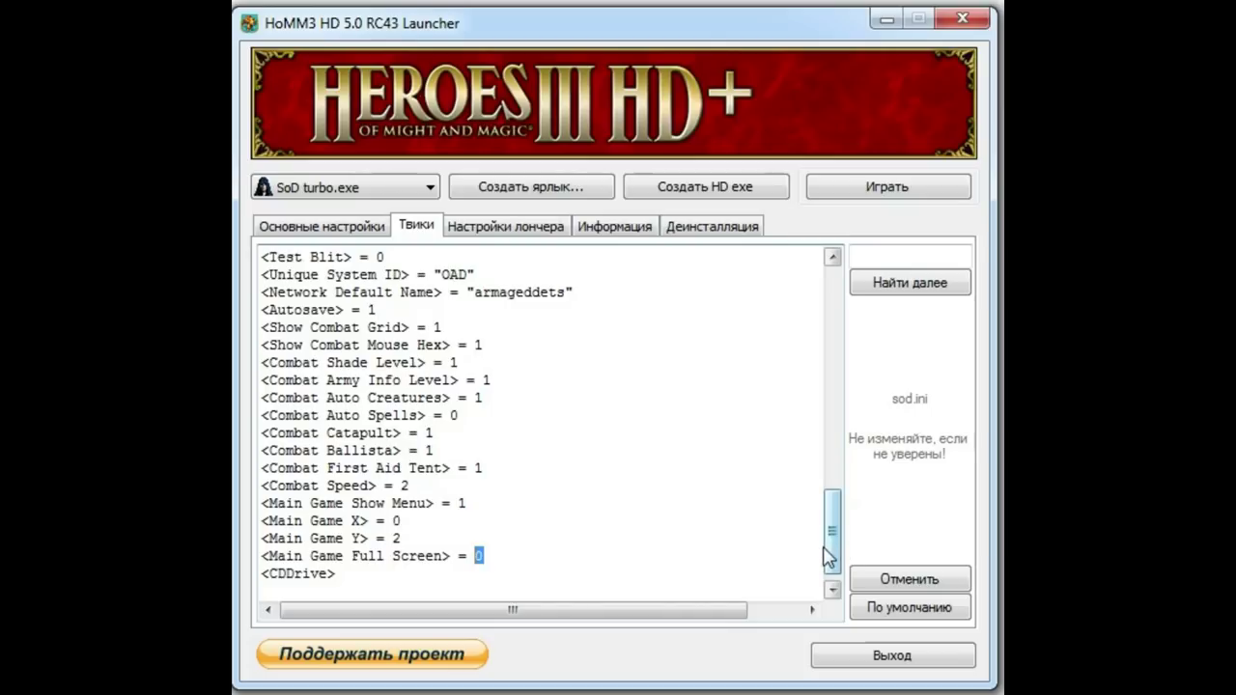
Go back up to the Video Subtitles entry and review the game settings above it in the tweaks
{"action": "left_click_drag", "start_coordinate": [829, 552], "coordinate": [830, 479]}
{"action": "double_click", "coordinate": [430, 380]}
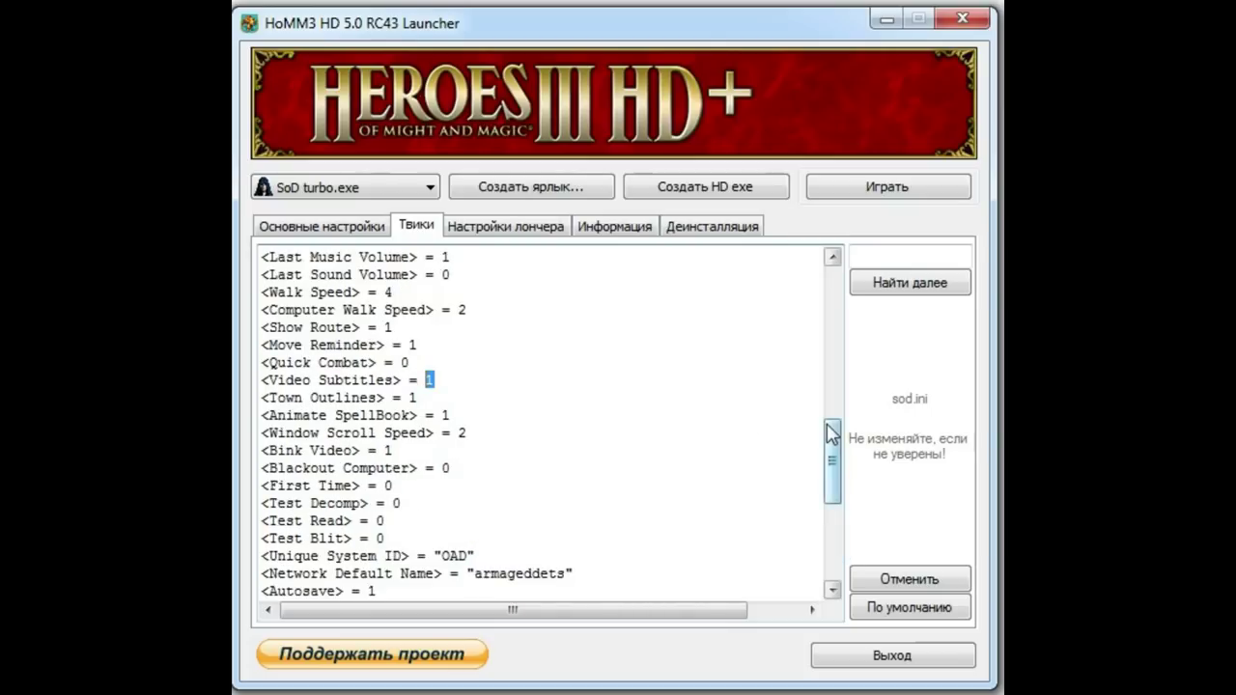
{"action": "scroll", "coordinate": [830, 455], "scroll_direction": "up", "scroll_amount": 2}
{"action": "left_click", "coordinate": [393, 292]}
{"action": "double_click", "coordinate": [390, 291]}
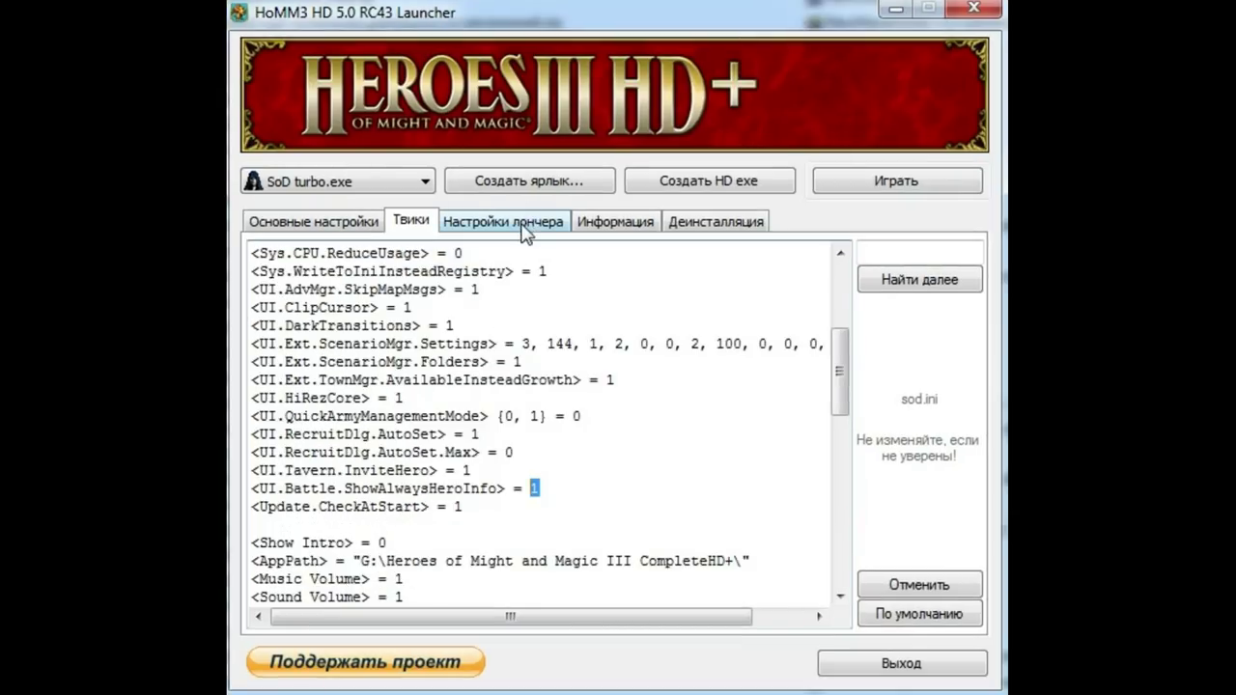
View the launcher's own settings (Настройки лончера) and its information page (Информация)
{"action": "left_click", "coordinate": [521, 230]}
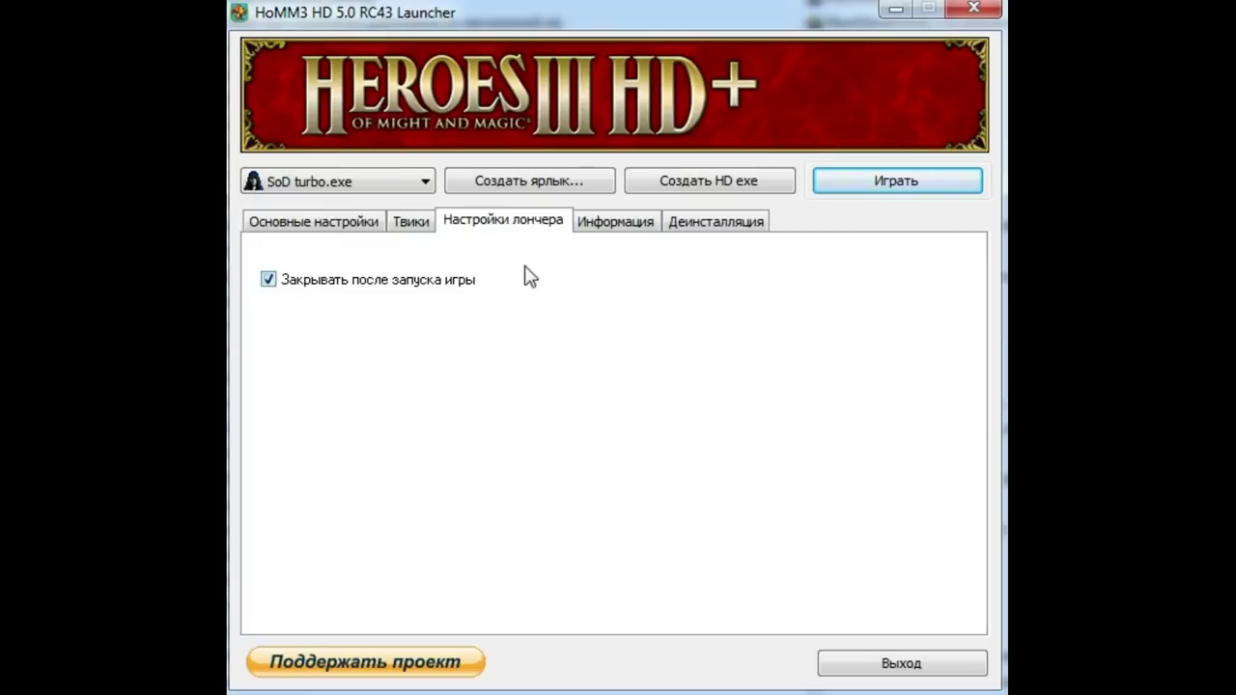
{"action": "left_click", "coordinate": [604, 225]}
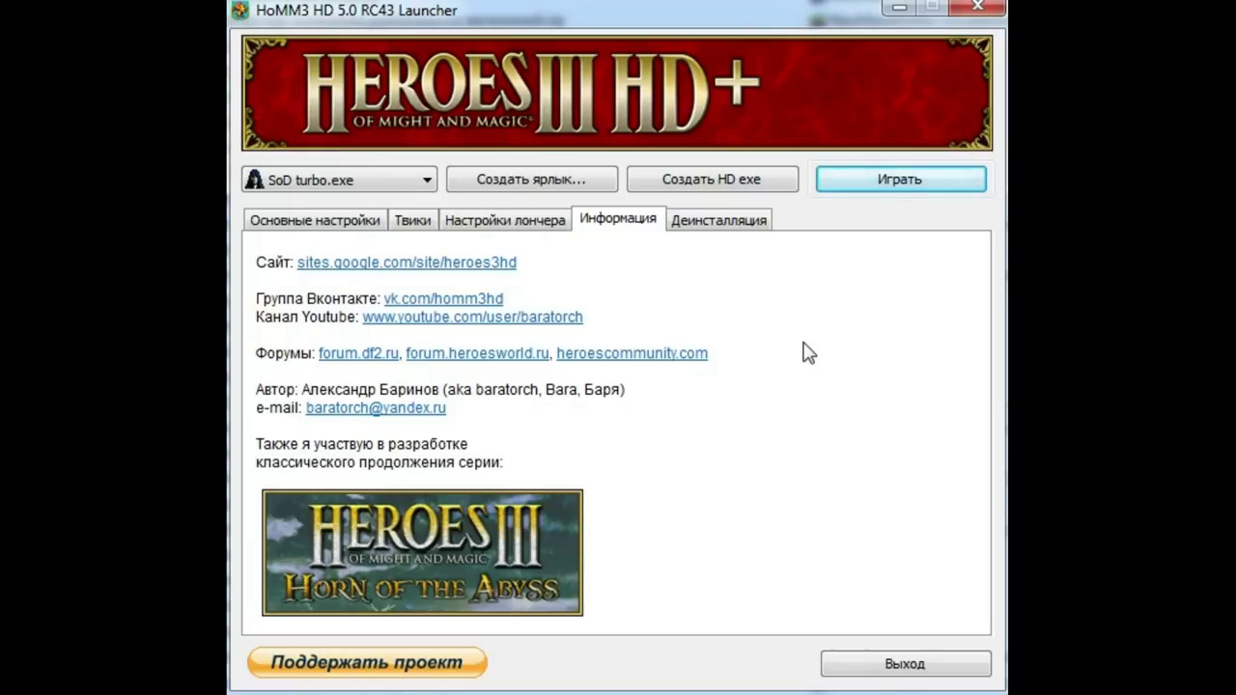
View the launcher's uninstall page (Деинсталляция), return to the main settings and launch the game with SoD turbo.exe
{"action": "left_click", "coordinate": [710, 232]}
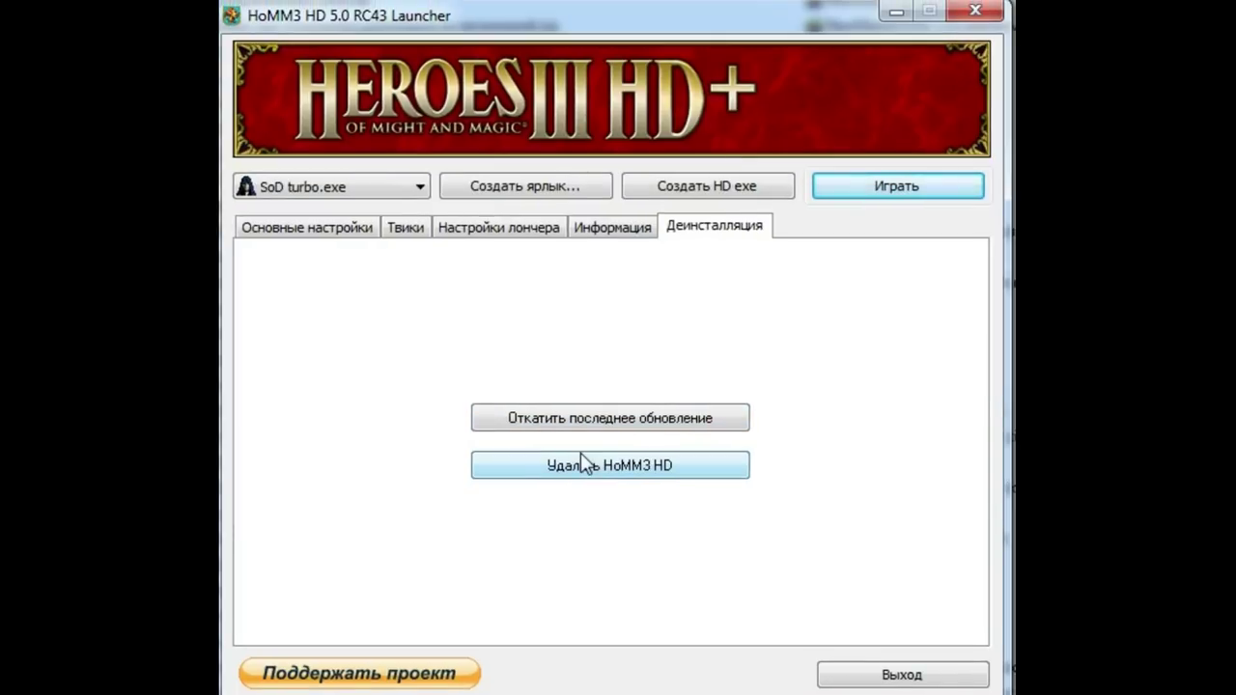
{"action": "left_click", "coordinate": [299, 228]}
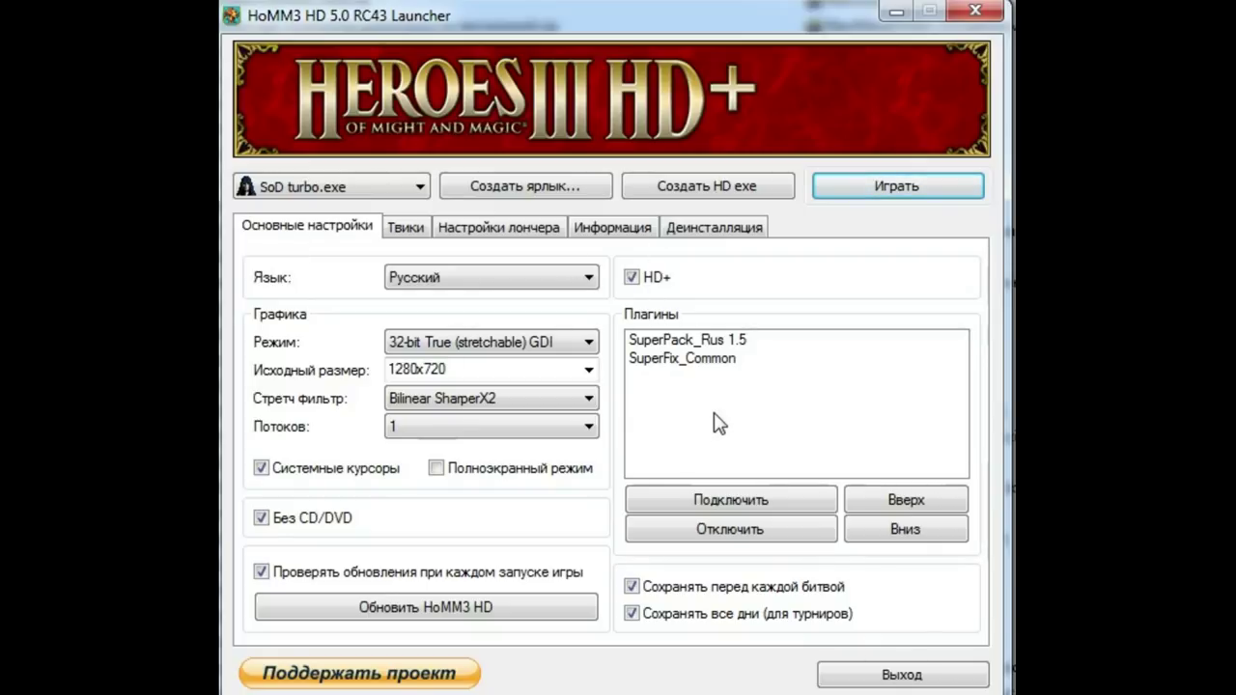
{"action": "left_click", "coordinate": [890, 189]}
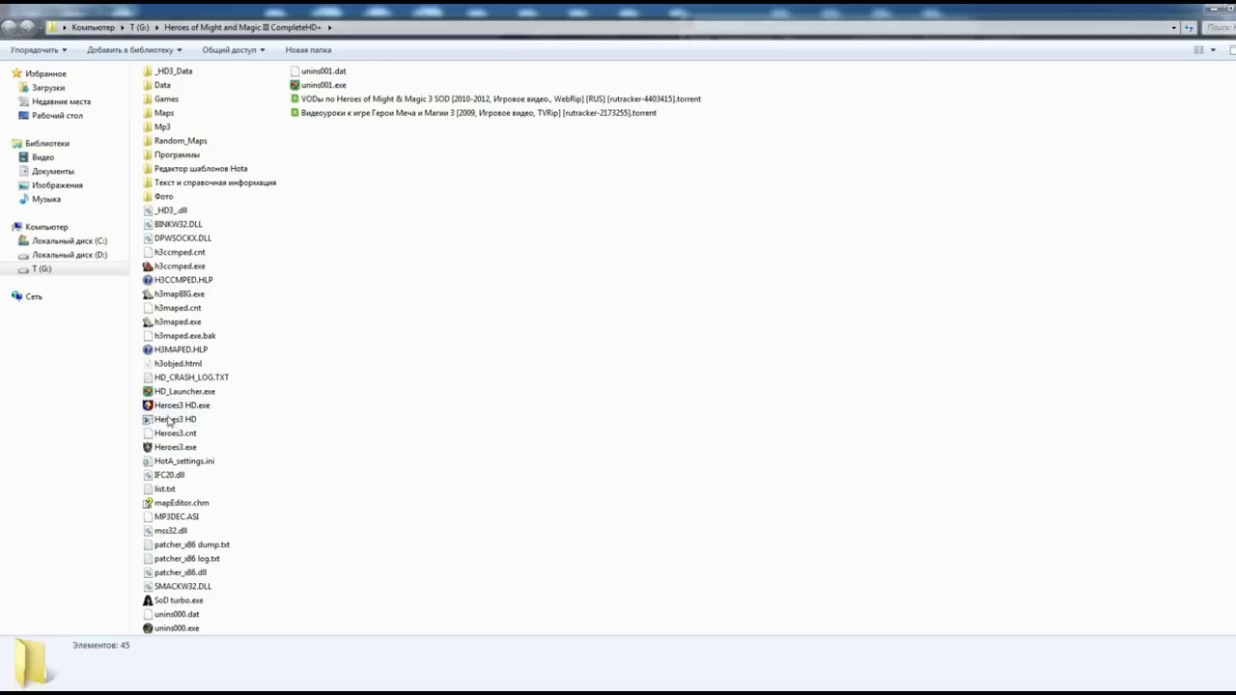
Open HD_Launcher.exe from the game folder, try the Original 16-bit graphics mode, set 32-bit GDI instead and close the launcher
{"action": "left_click", "coordinate": [164, 450]}
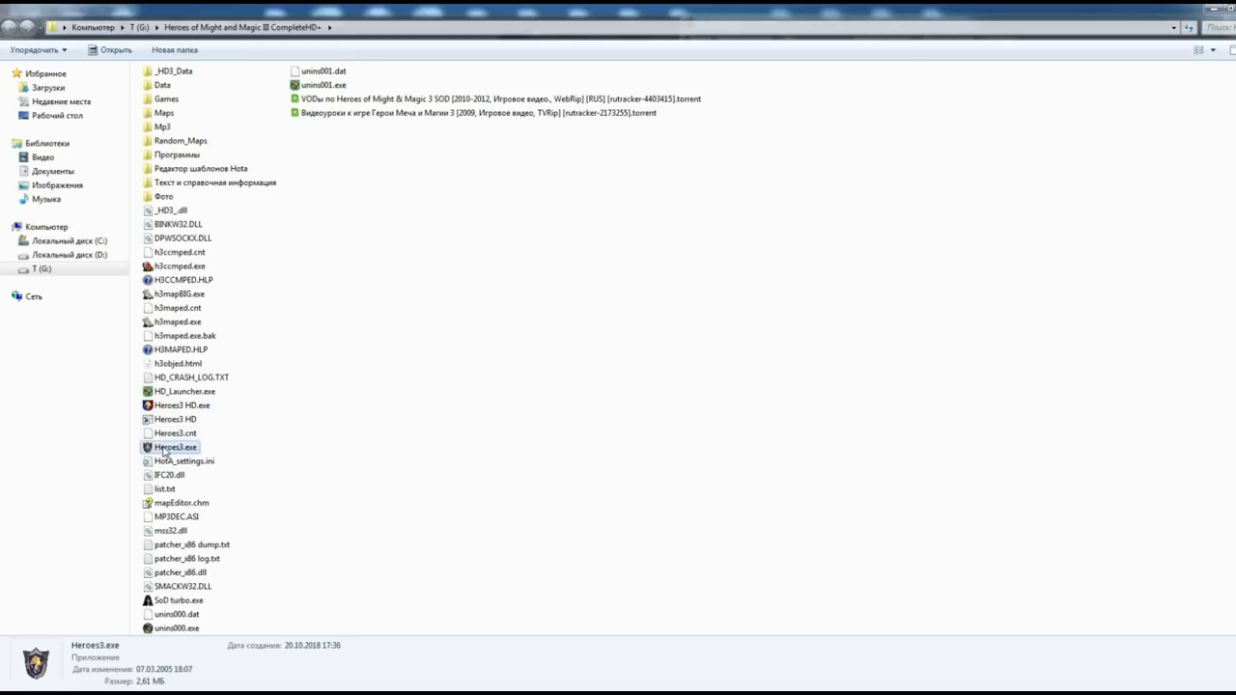
{"action": "left_click", "coordinate": [329, 468]}
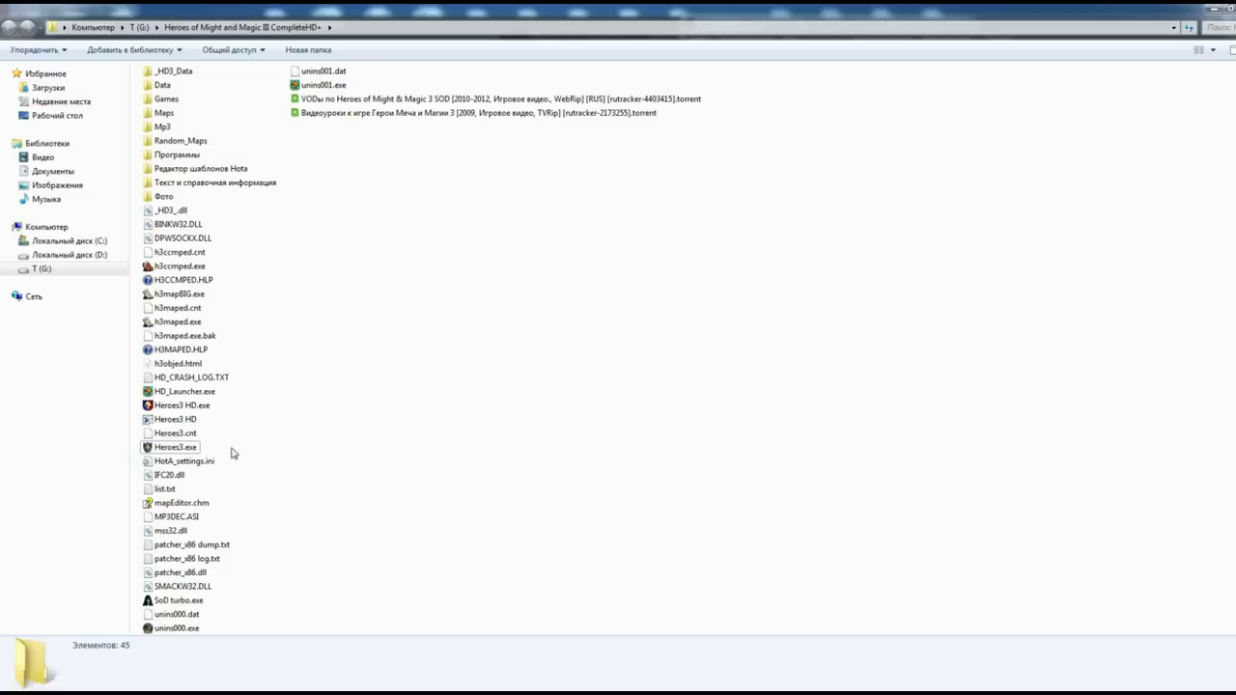
{"action": "double_click", "coordinate": [195, 395]}
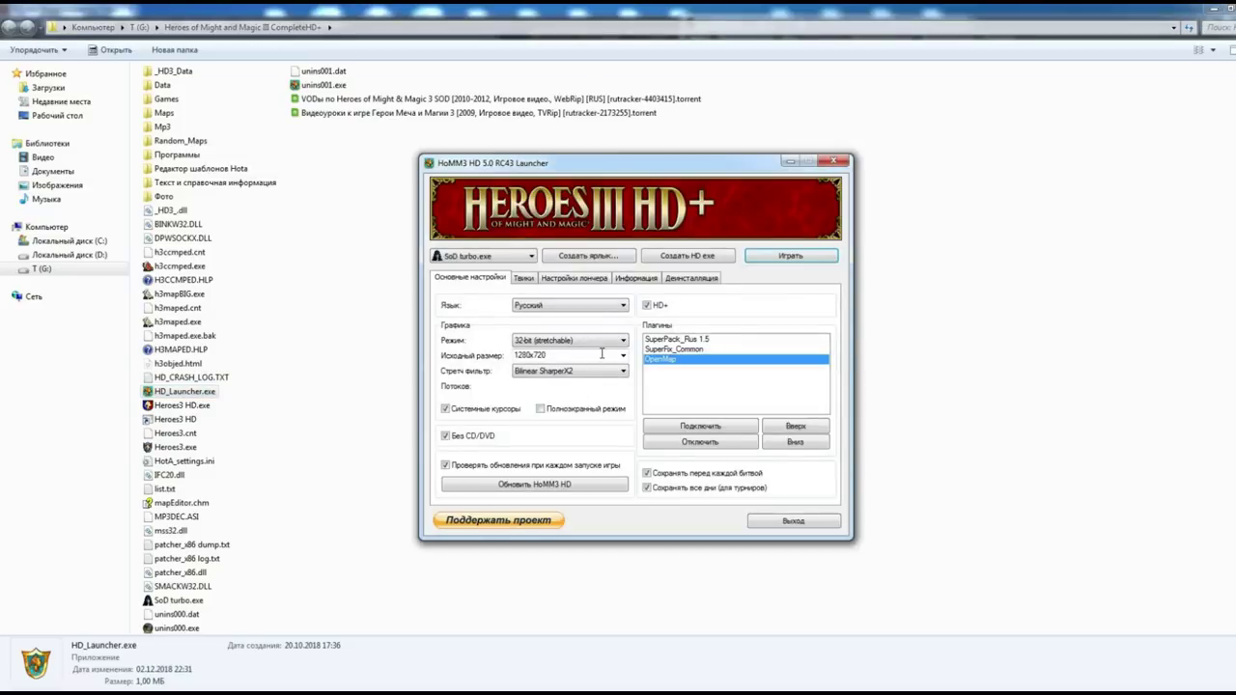
{"action": "left_click", "coordinate": [566, 342]}
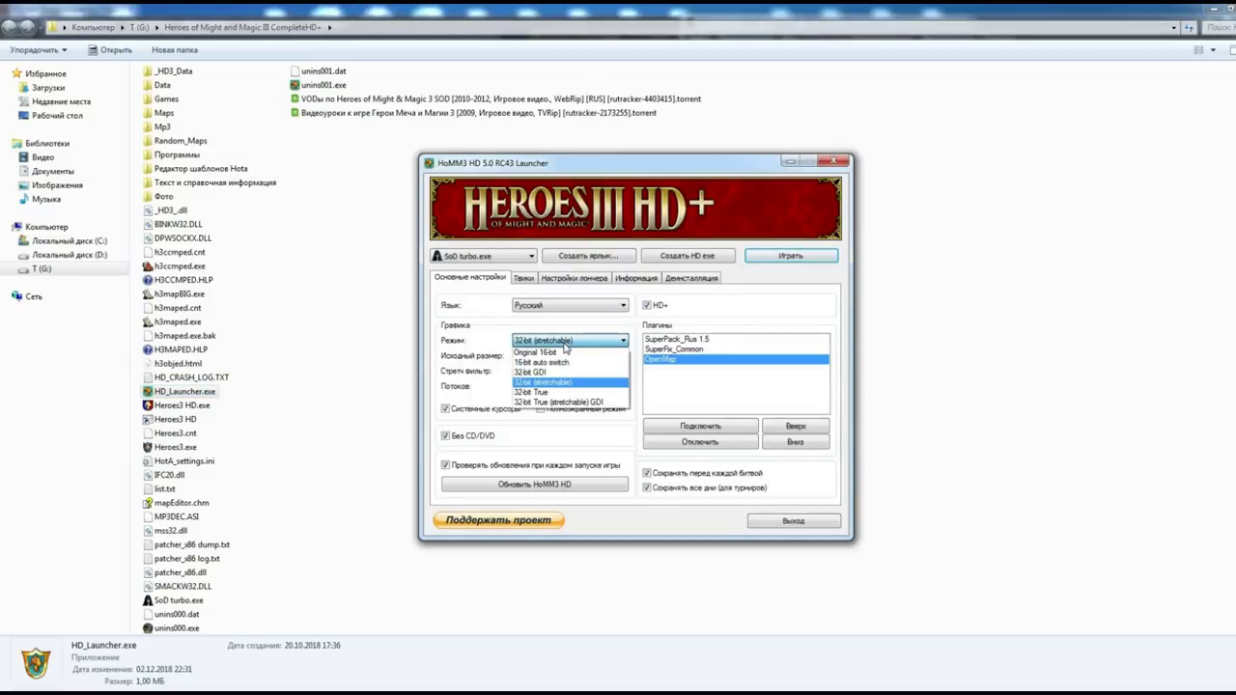
{"action": "left_click", "coordinate": [563, 352]}
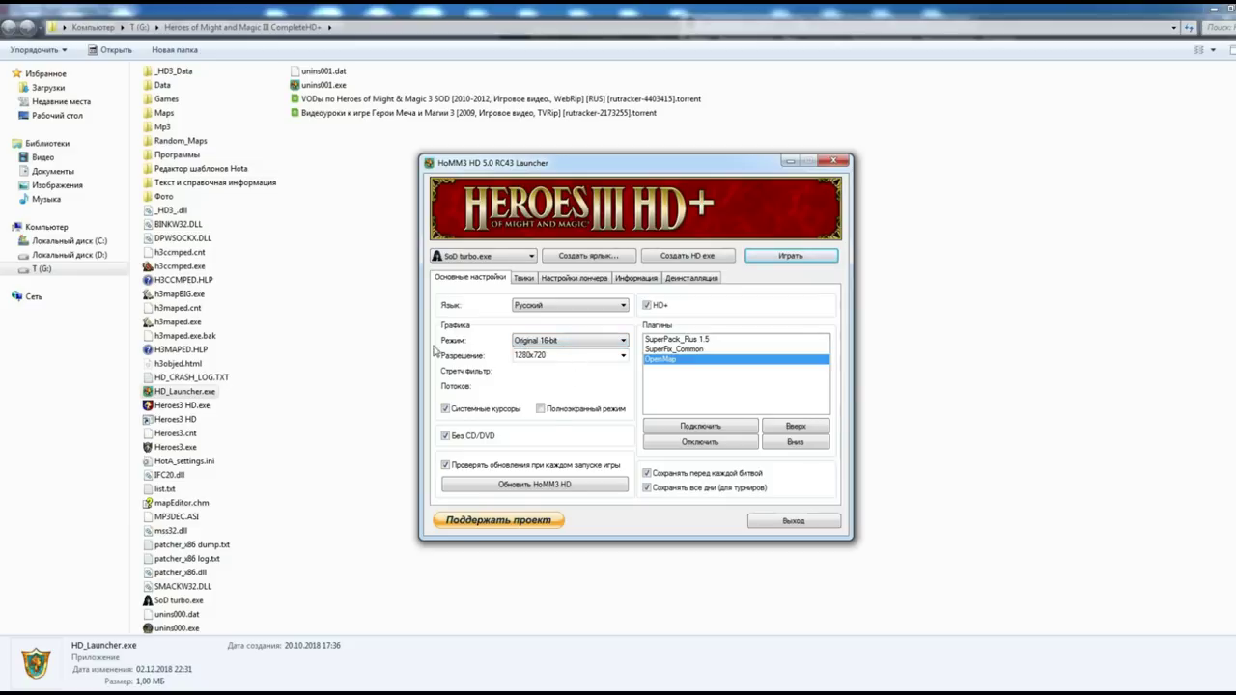
{"action": "left_click", "coordinate": [586, 340]}
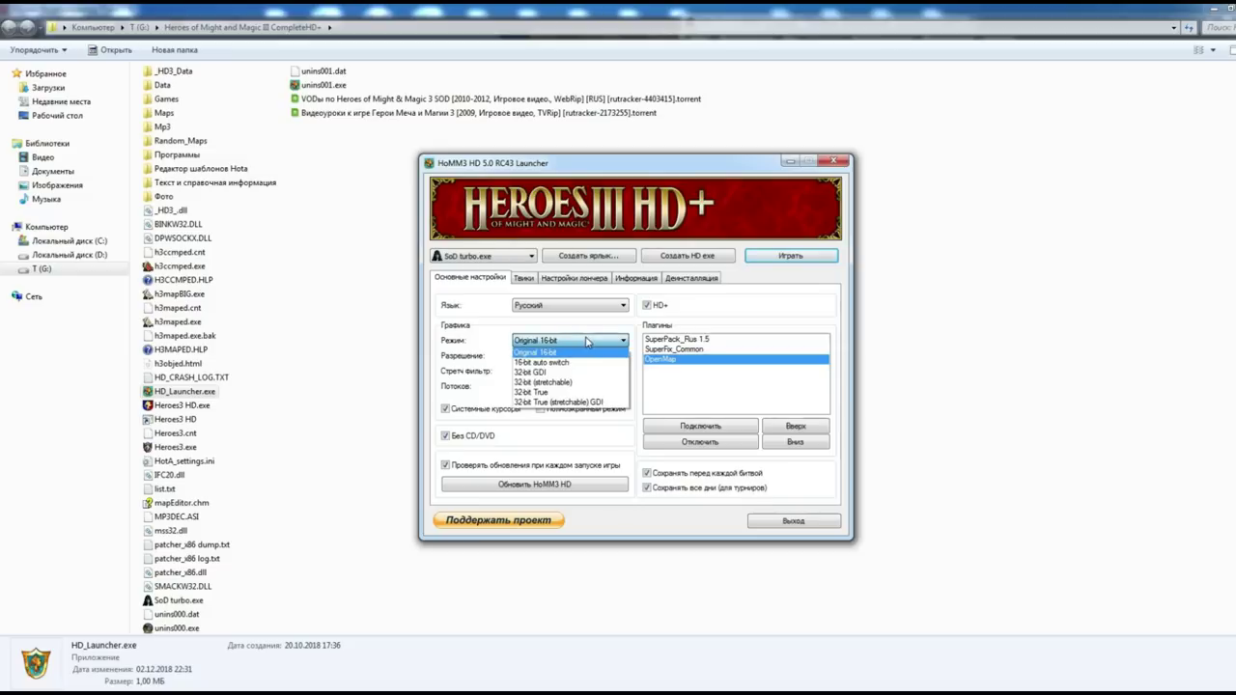
{"action": "left_click", "coordinate": [559, 373]}
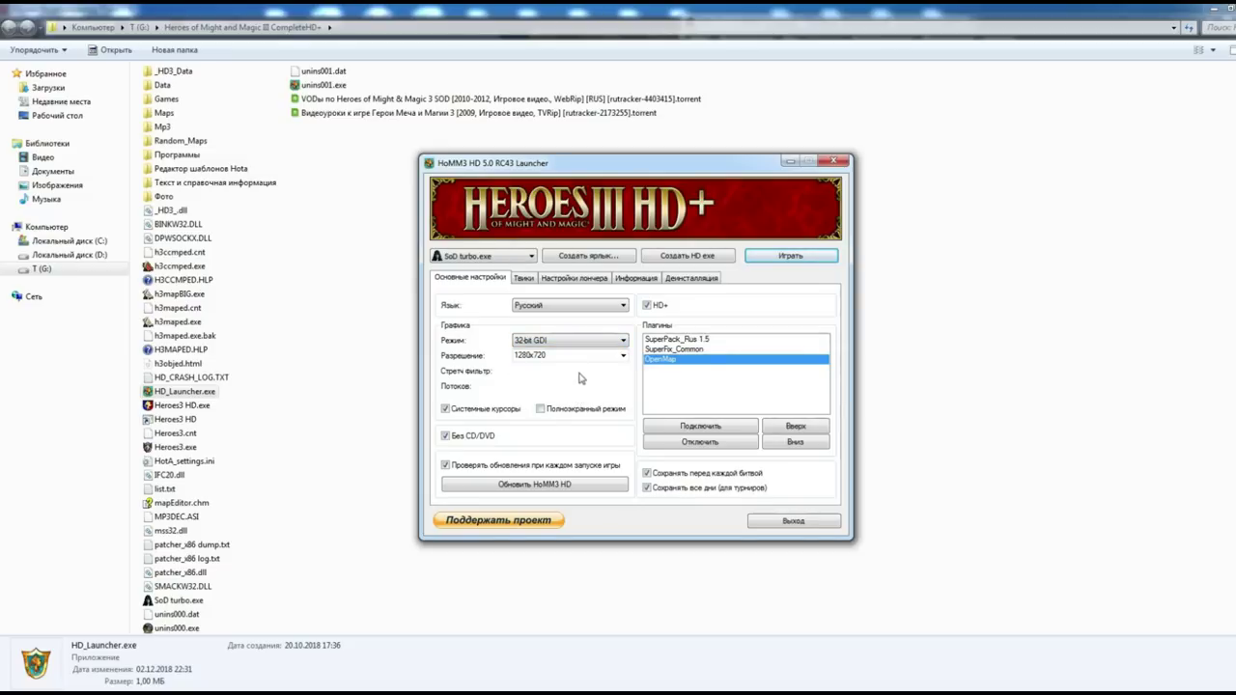
{"action": "left_click", "coordinate": [560, 340]}
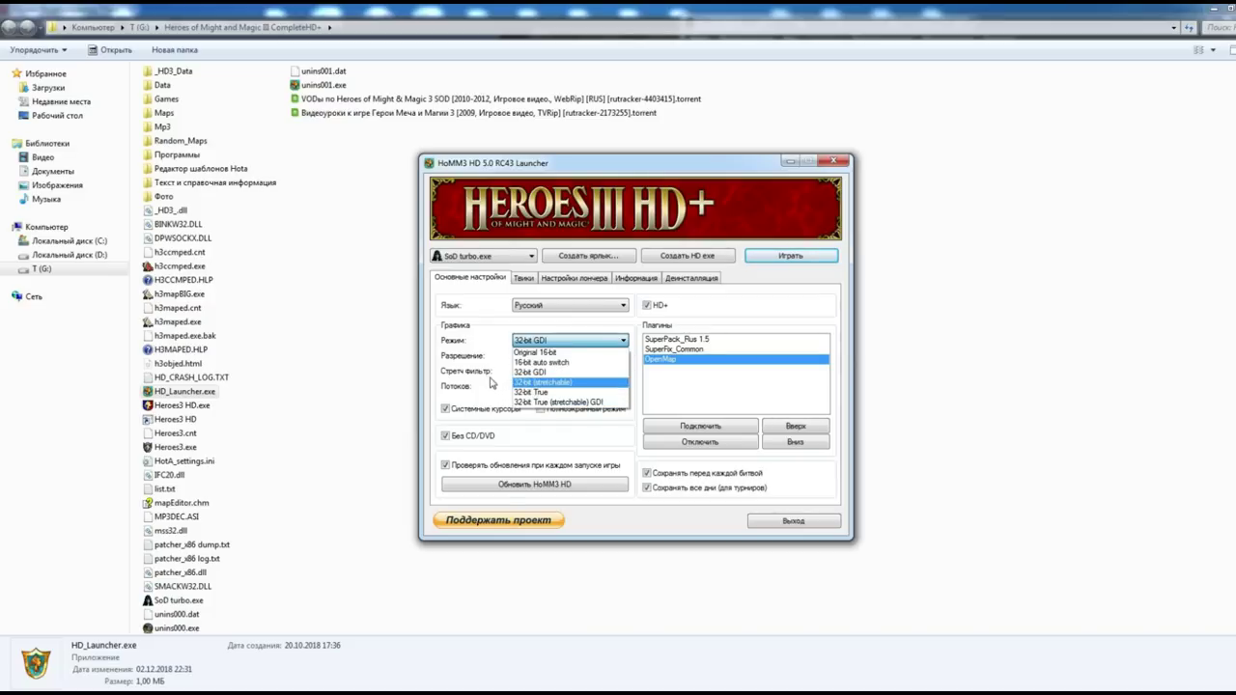
{"action": "left_click", "coordinate": [832, 164]}
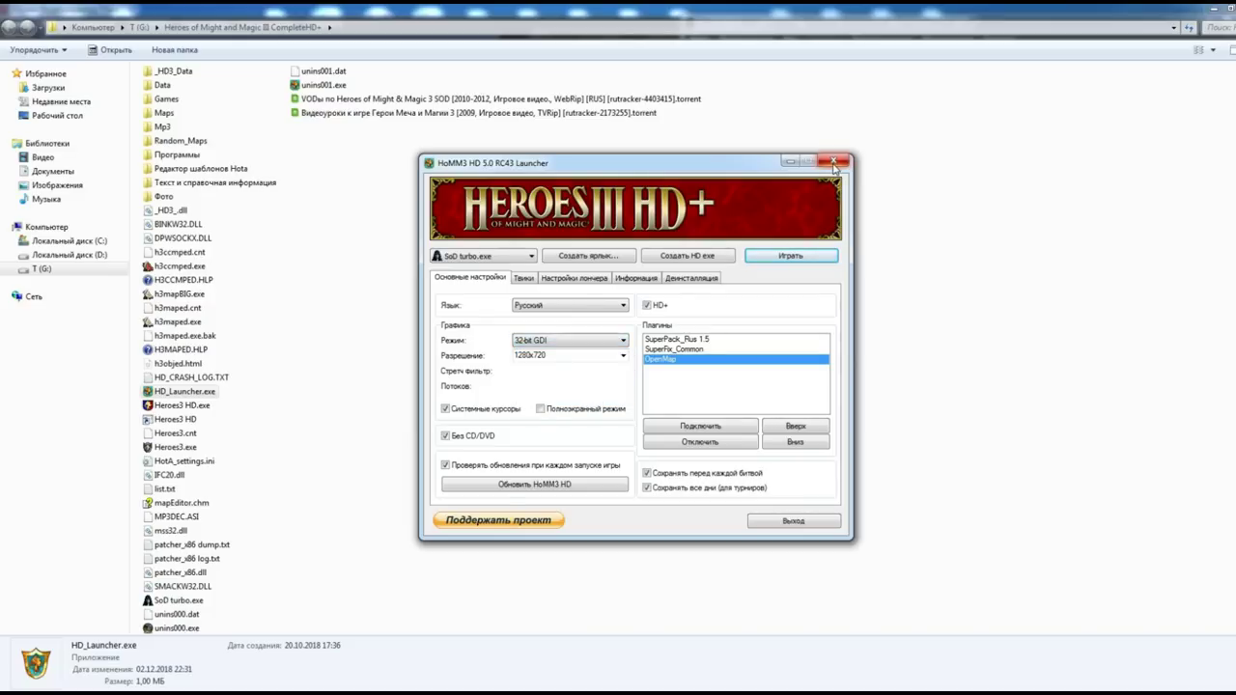
{"action": "left_click", "coordinate": [834, 164]}
{"action": "left_click", "coordinate": [396, 425]}
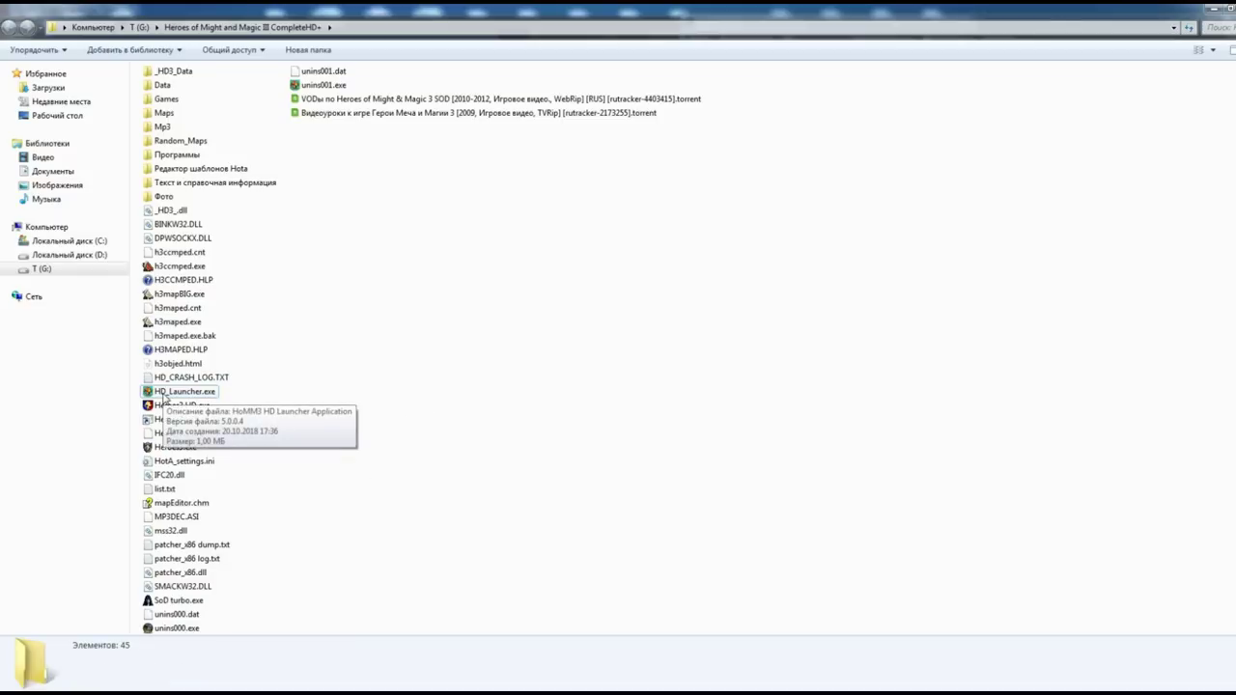
Set HD_Launcher.exe to run in compatibility mode with Windows XP (пакет обновления 3) and apply the change
{"action": "left_click", "coordinate": [164, 394]}
{"action": "right_click", "coordinate": [164, 394]}
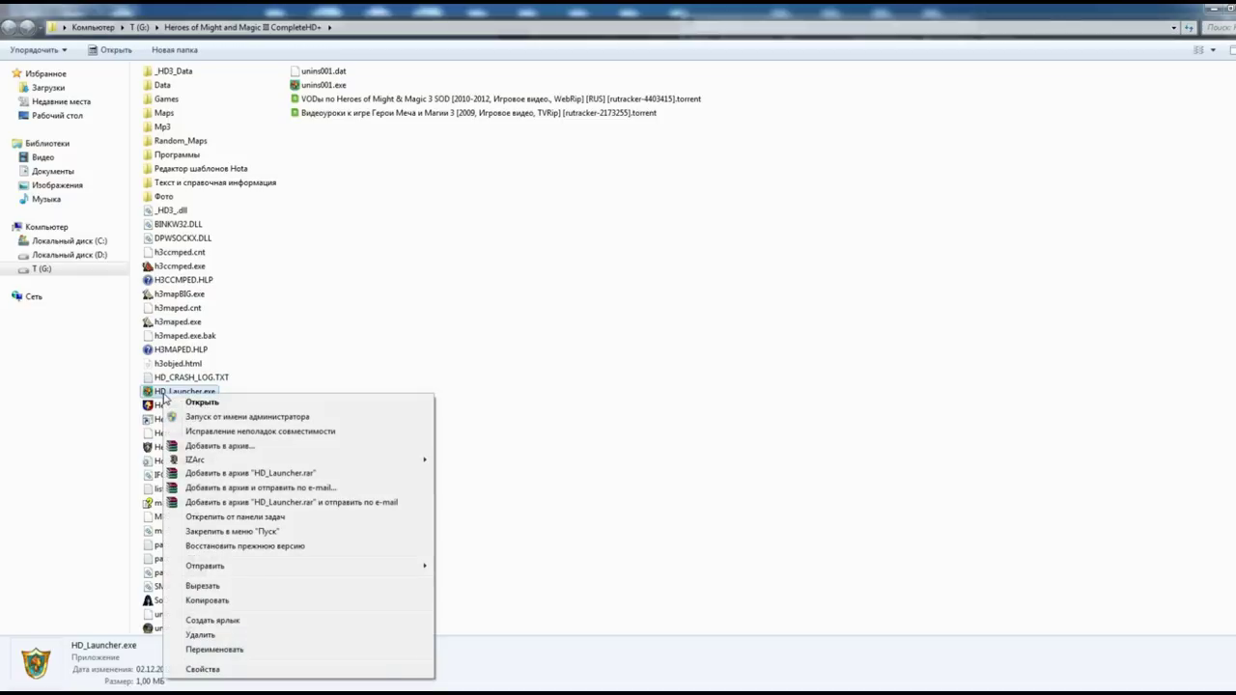
{"action": "left_click", "coordinate": [232, 668]}
{"action": "left_click_drag", "start_coordinate": [278, 346], "coordinate": [420, 195]}
{"action": "left_click", "coordinate": [425, 230]}
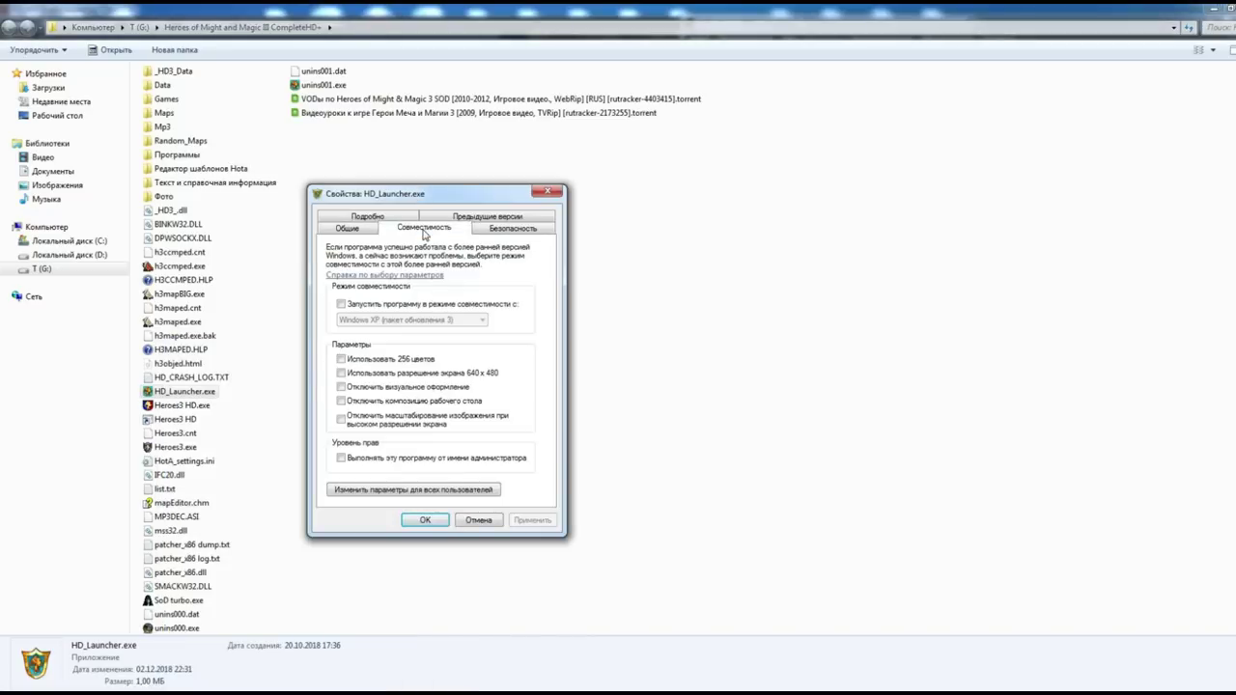
{"action": "left_click", "coordinate": [367, 306]}
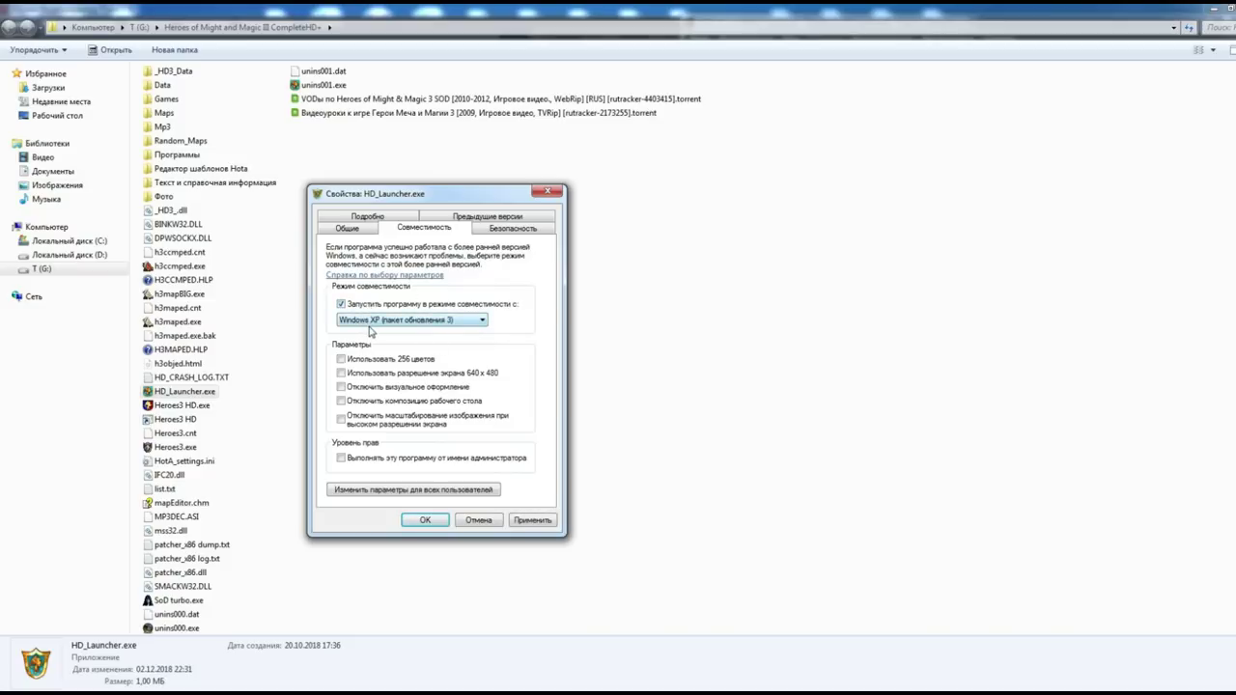
{"action": "left_click", "coordinate": [528, 523]}
{"action": "left_click", "coordinate": [543, 192]}
{"action": "left_click", "coordinate": [442, 398]}
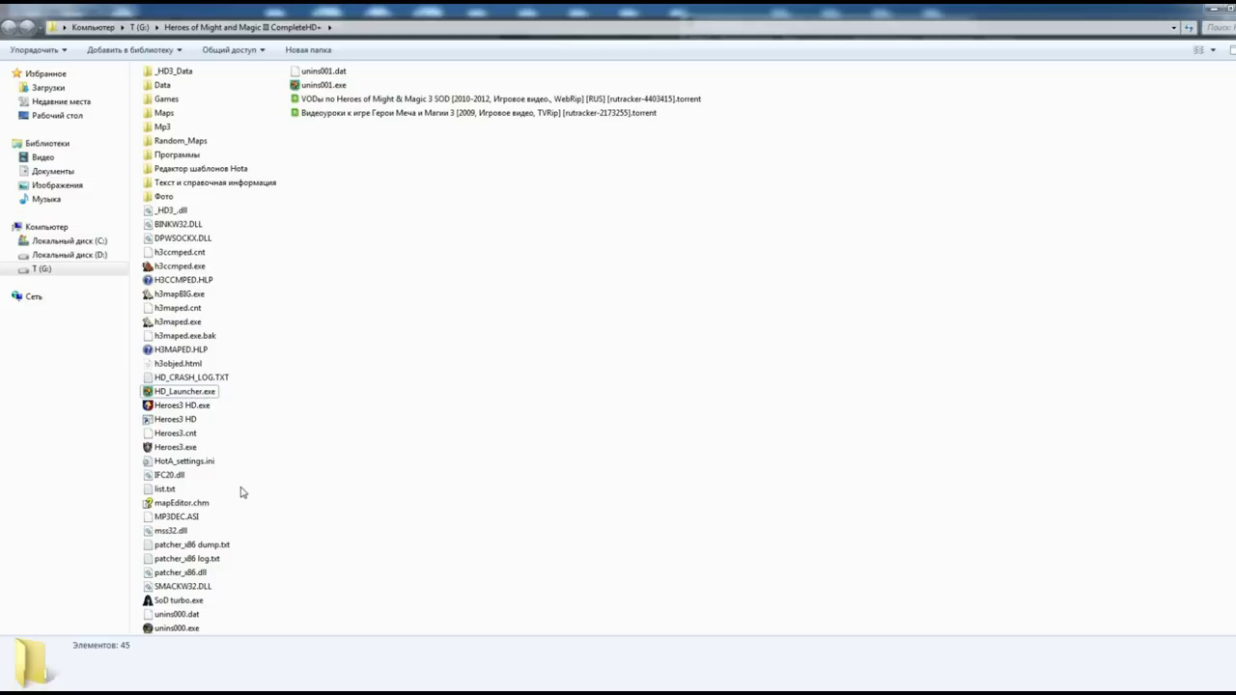
Set Heroes3 HD.exe to run in compatibility mode with Windows XP (пакет обновления 3) and close its properties
{"action": "left_click", "coordinate": [183, 408]}
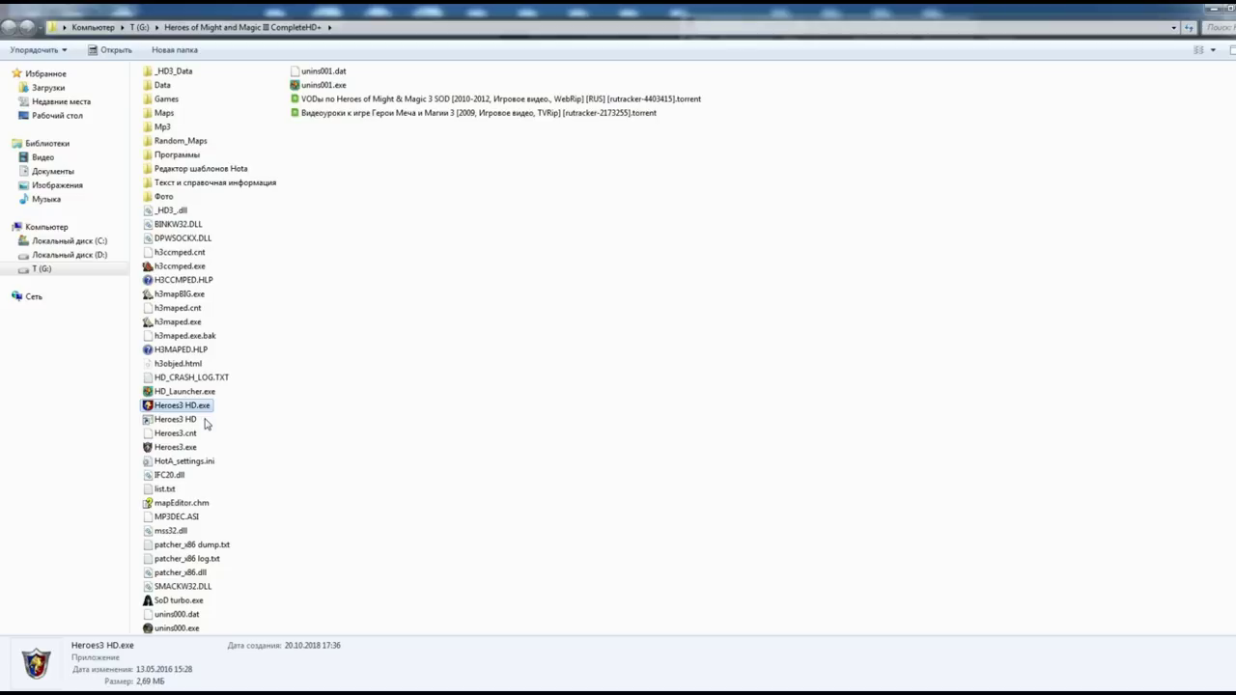
{"action": "right_click", "coordinate": [189, 408]}
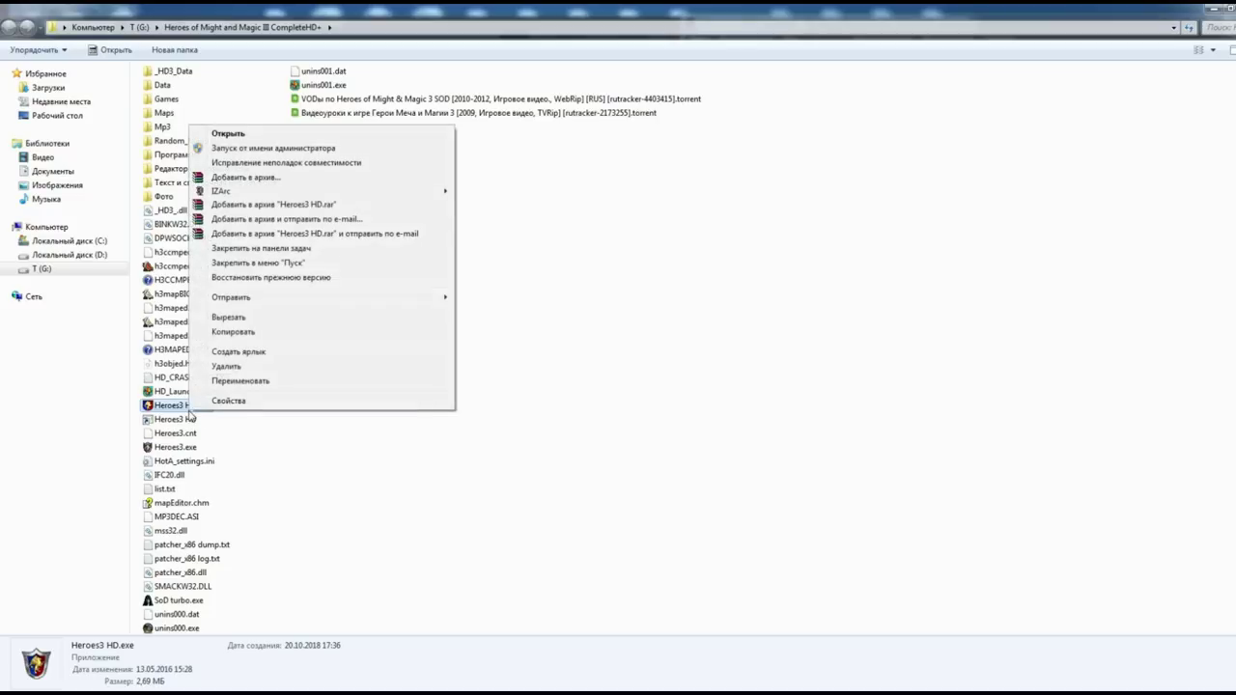
{"action": "left_click", "coordinate": [290, 401]}
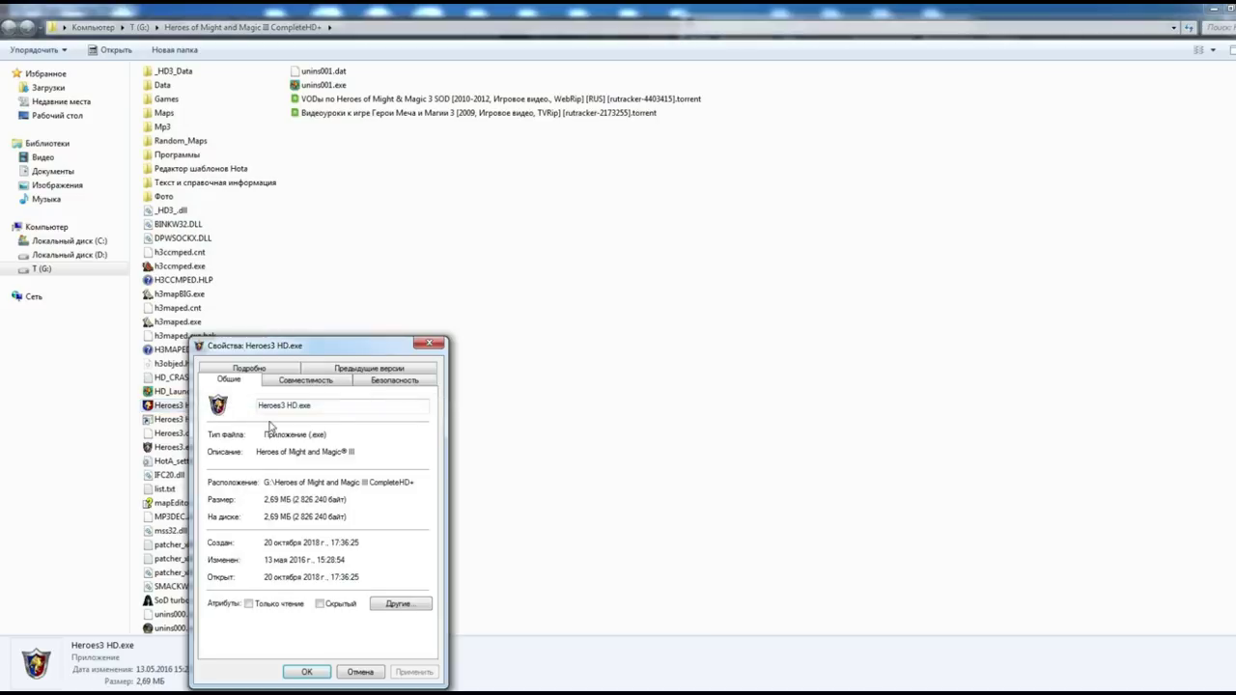
{"action": "left_click", "coordinate": [305, 382]}
{"action": "left_click", "coordinate": [232, 458]}
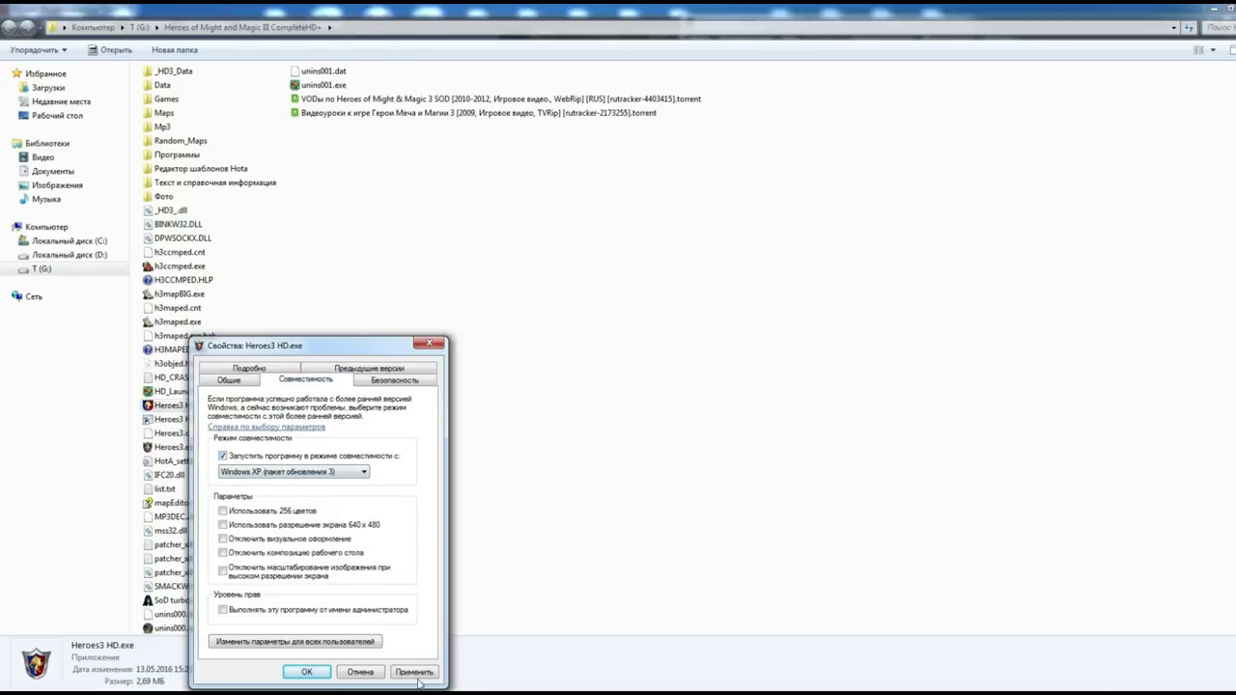
{"action": "left_click", "coordinate": [429, 342]}
{"action": "left_click", "coordinate": [427, 412]}
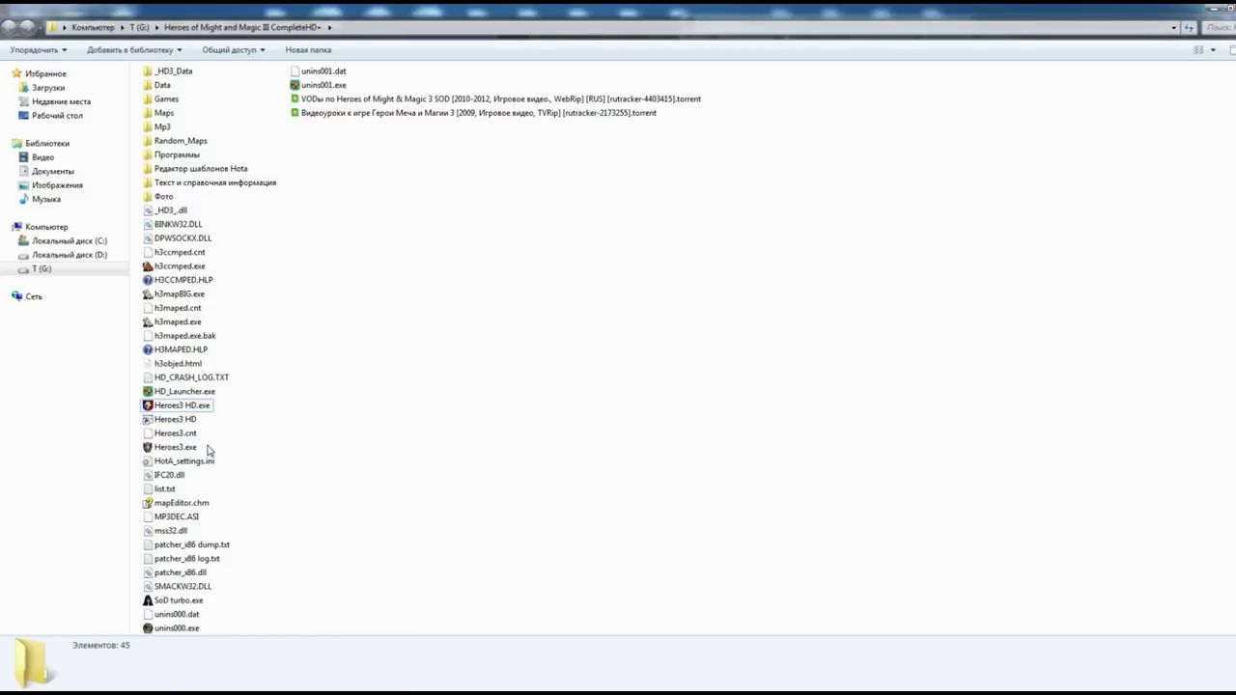
Look up the option to run HD_Launcher.exe as administrator (Запуск от имени администратора)
{"action": "right_click", "coordinate": [184, 396]}
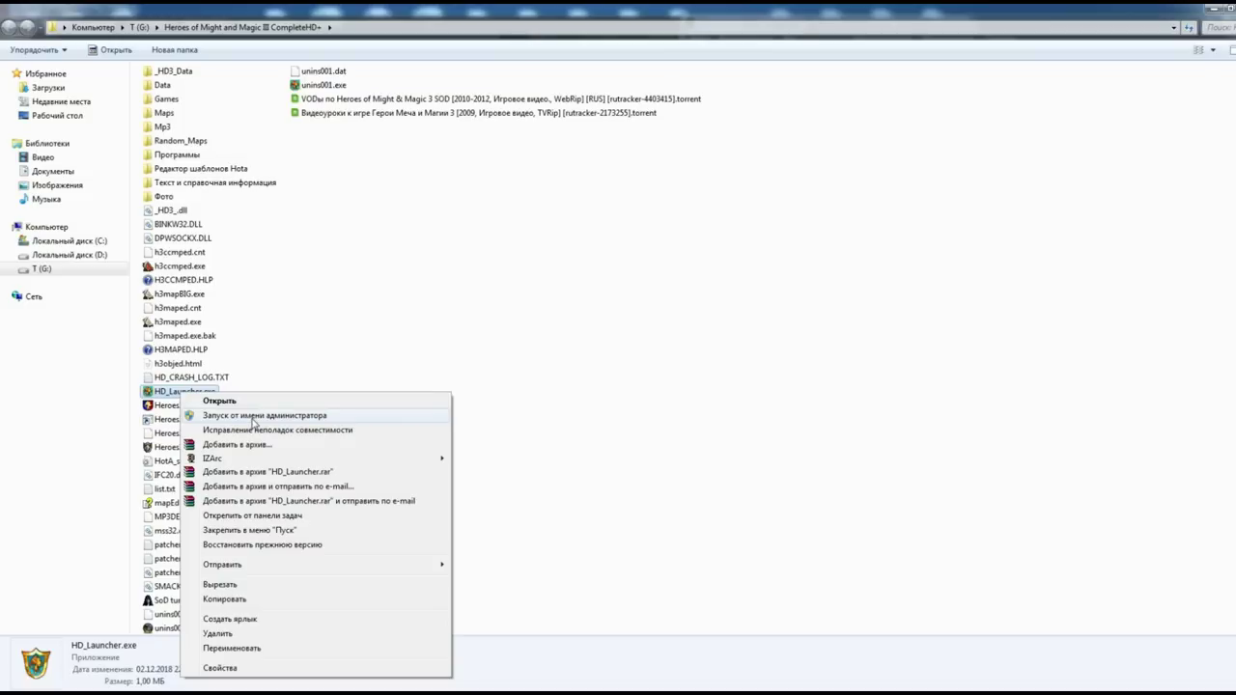
{"action": "left_click", "coordinate": [311, 335]}
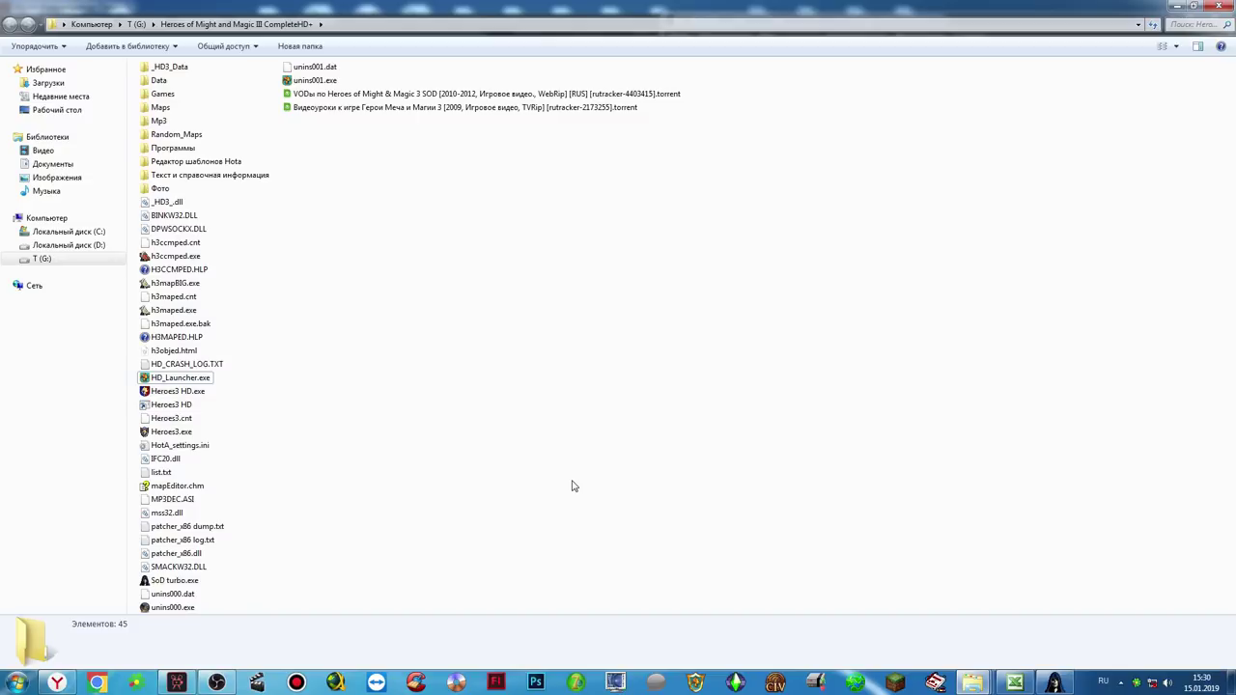
Check the Control Panel's view modes, go to Windows Firewall (Брандмауэр Windows) and open its on/off settings
{"action": "left_click", "coordinate": [16, 683]}
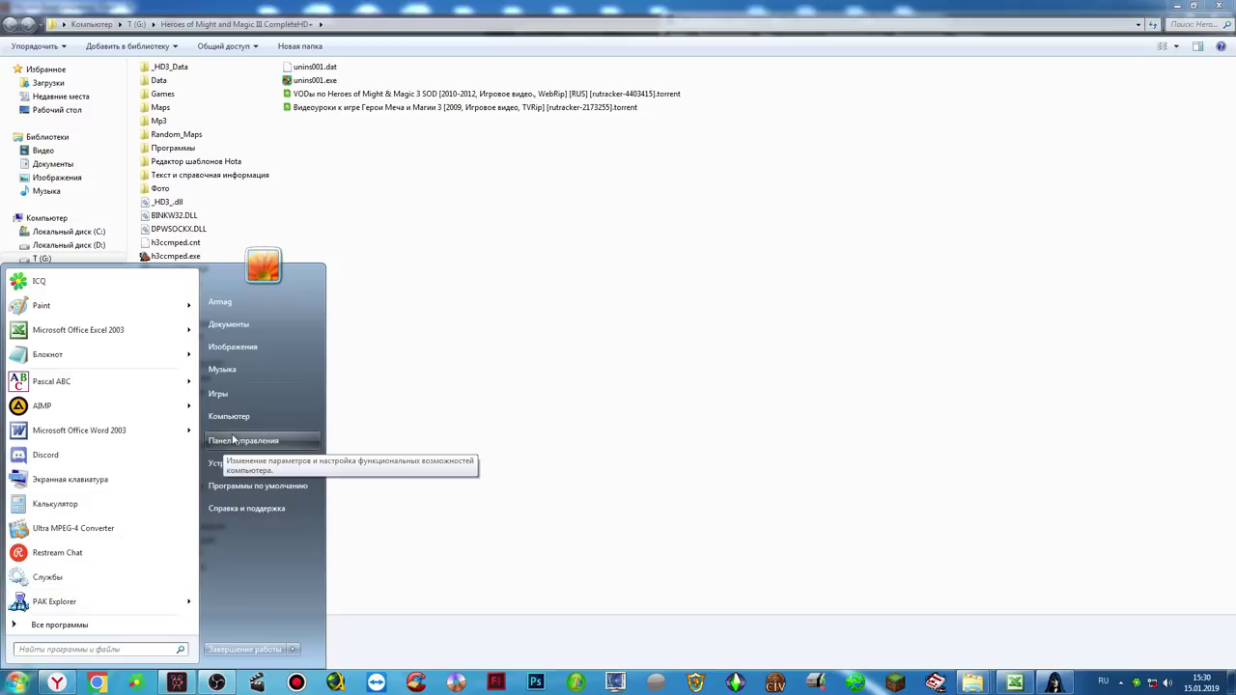
{"action": "left_click", "coordinate": [244, 441]}
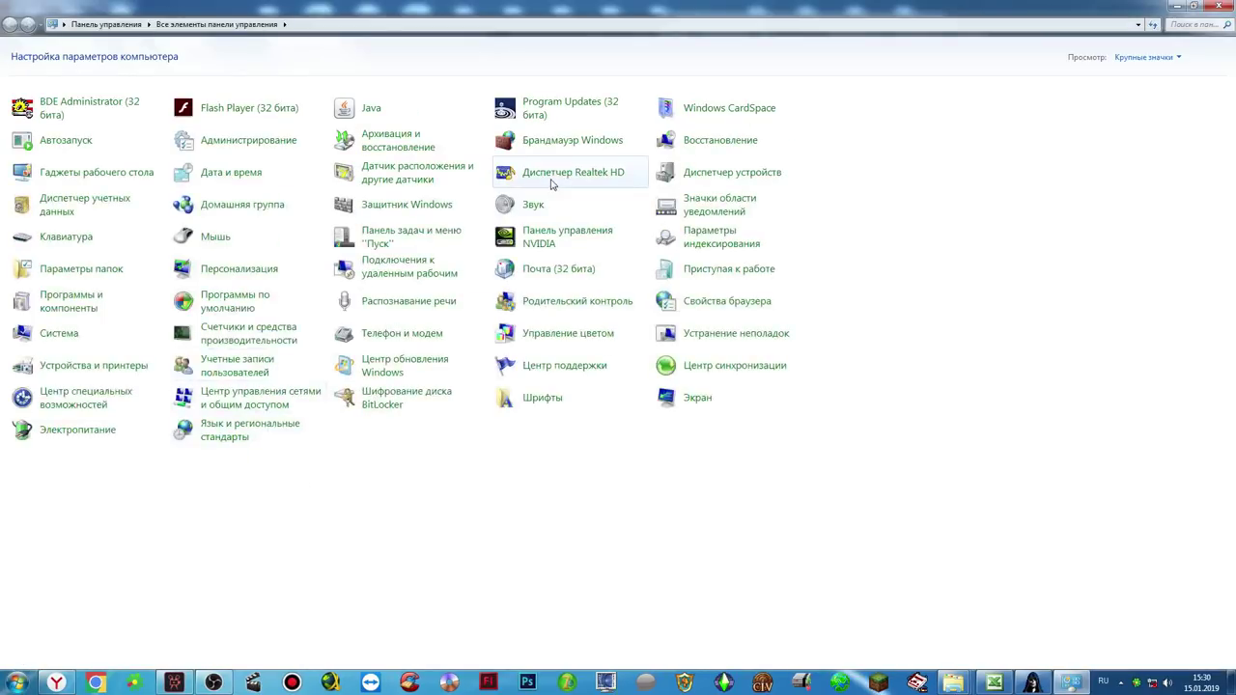
{"action": "left_click", "coordinate": [1133, 57]}
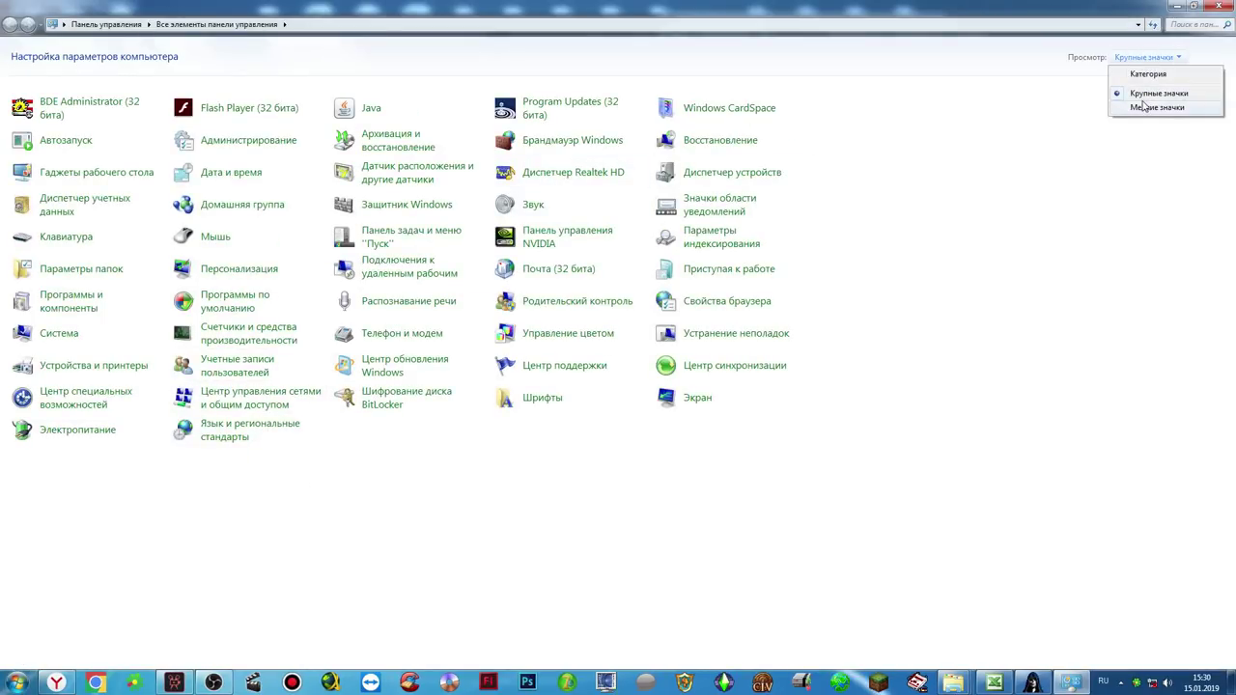
{"action": "left_click", "coordinate": [1134, 57]}
{"action": "left_click", "coordinate": [1135, 57]}
{"action": "left_click", "coordinate": [968, 372]}
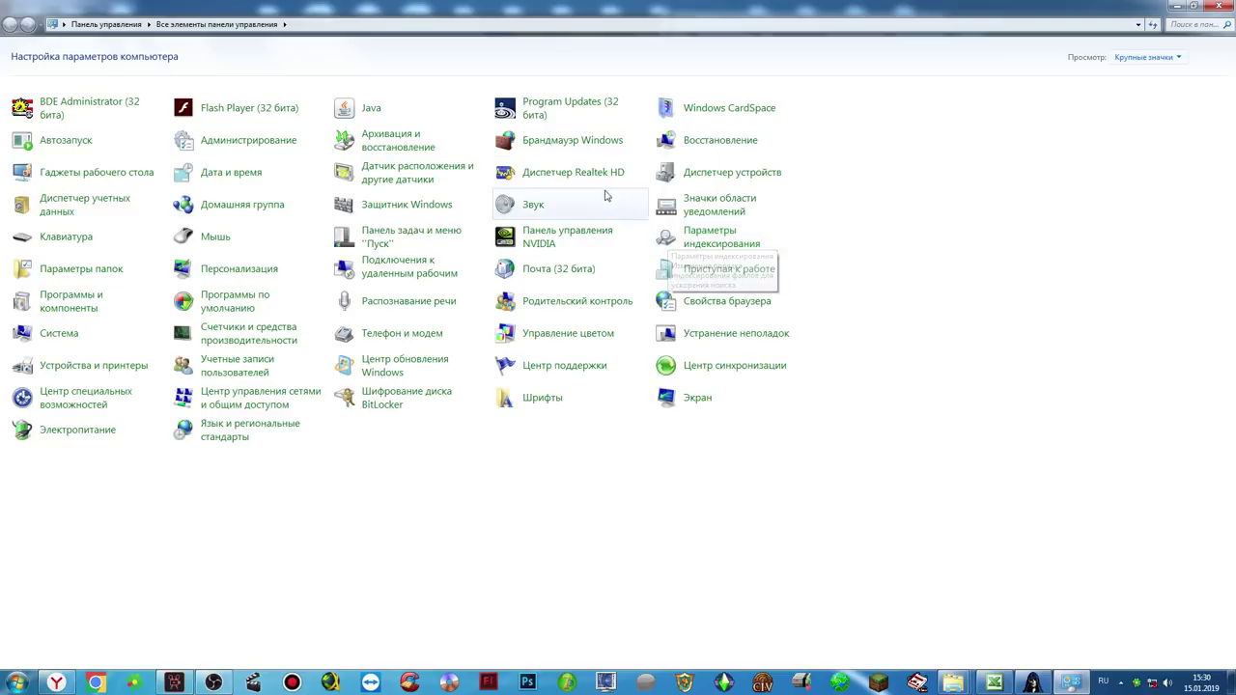
{"action": "left_click", "coordinate": [558, 144]}
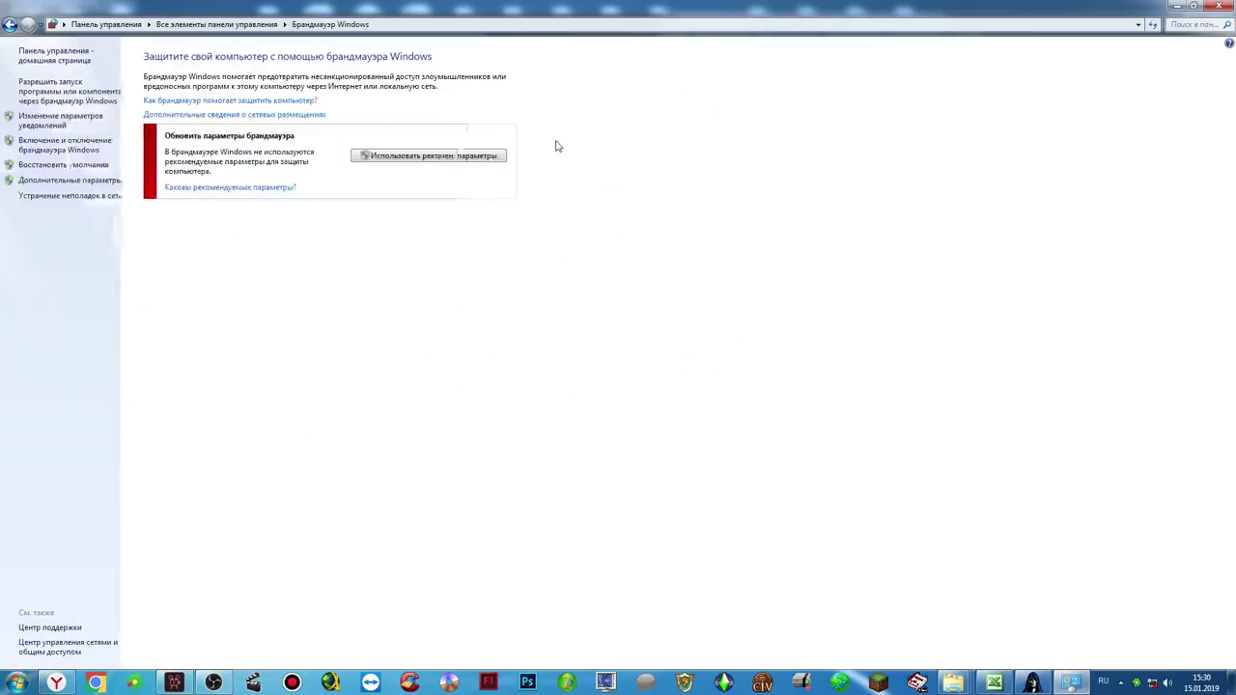
{"action": "left_click", "coordinate": [39, 143]}
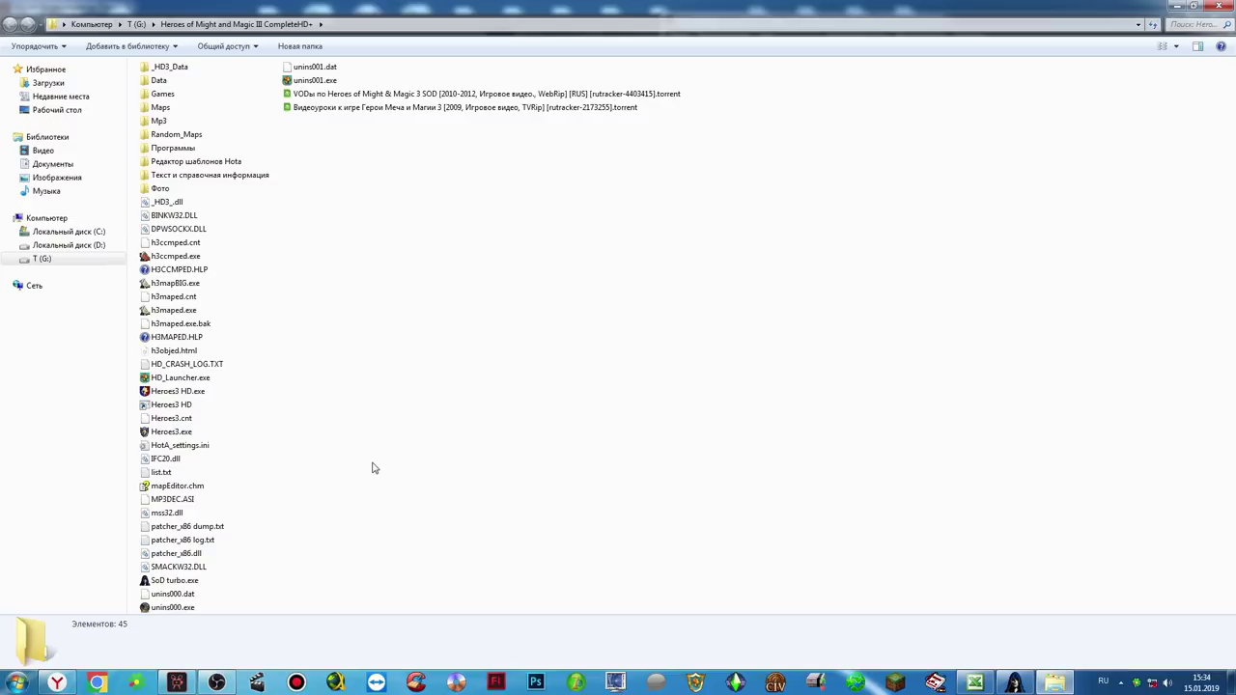
Go to Programs and Features (Программы и компоненты) in the Control Panel and open the Windows components settings
{"action": "left_click", "coordinate": [17, 681]}
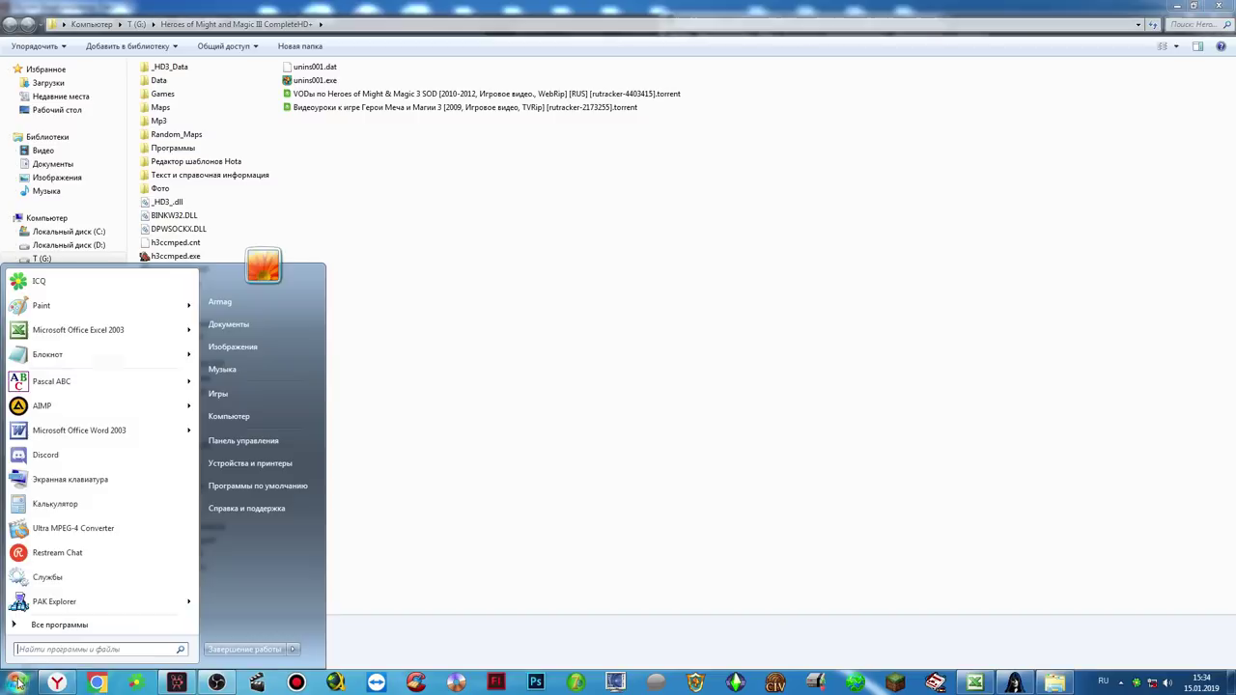
{"action": "left_click", "coordinate": [249, 441]}
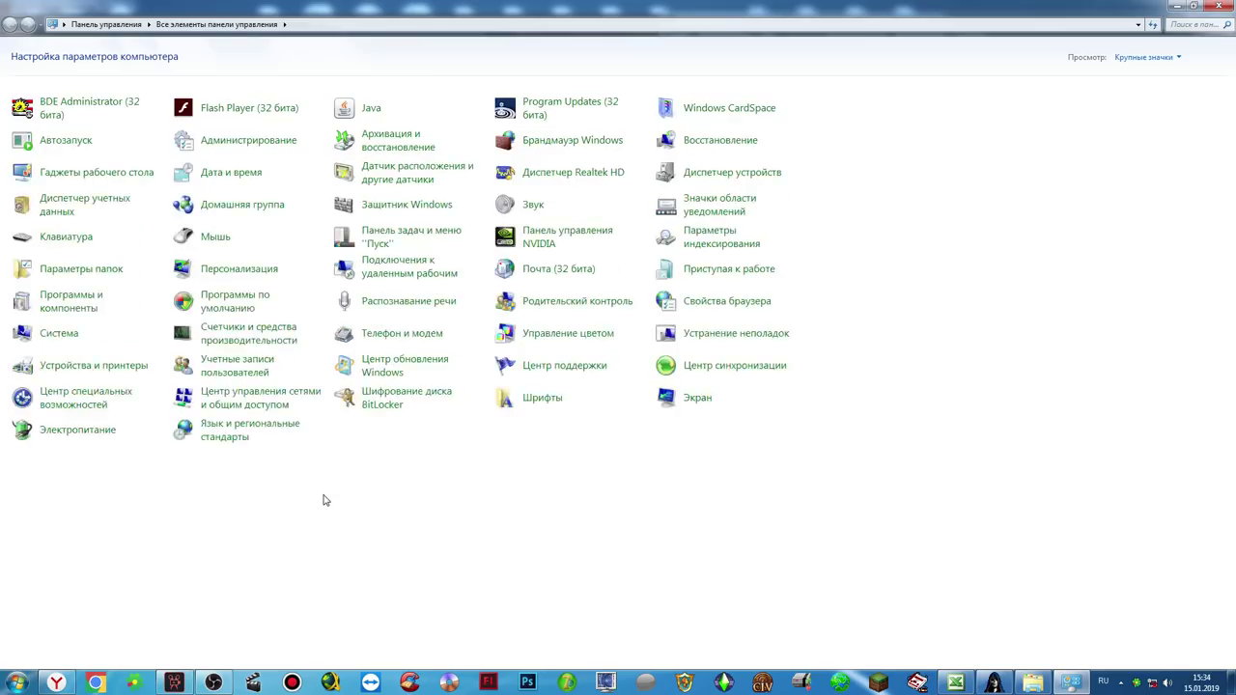
{"action": "left_click", "coordinate": [69, 302]}
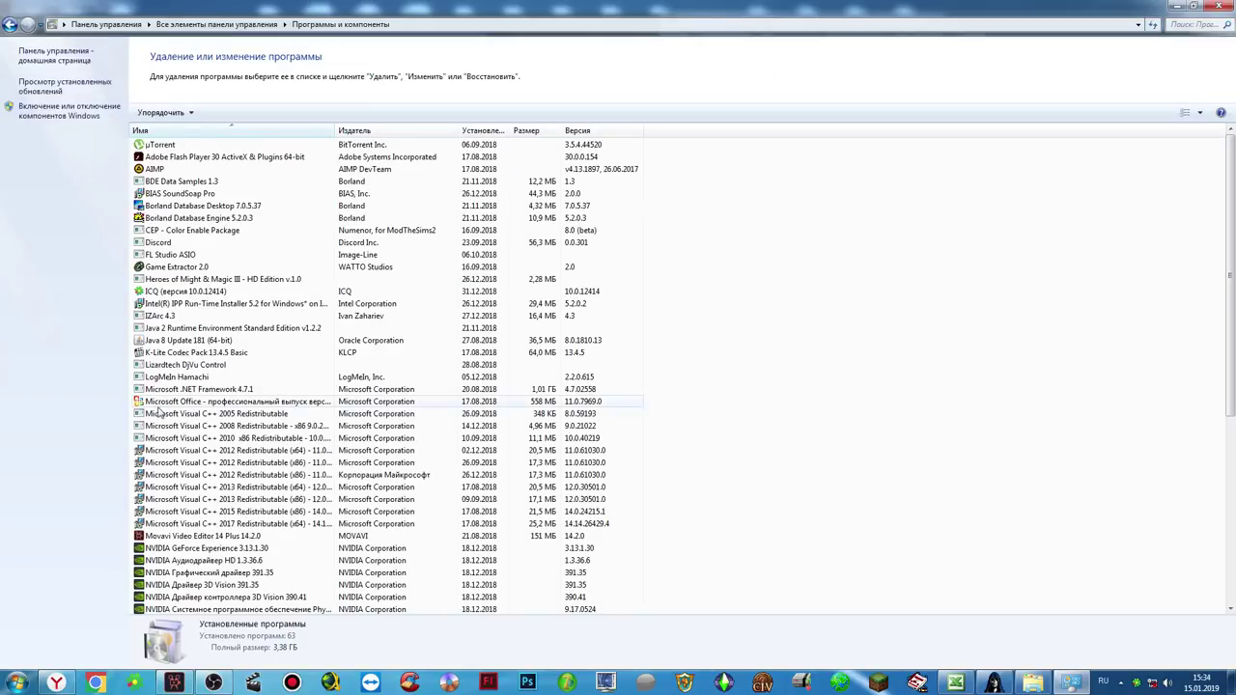
{"action": "left_click", "coordinate": [58, 113]}
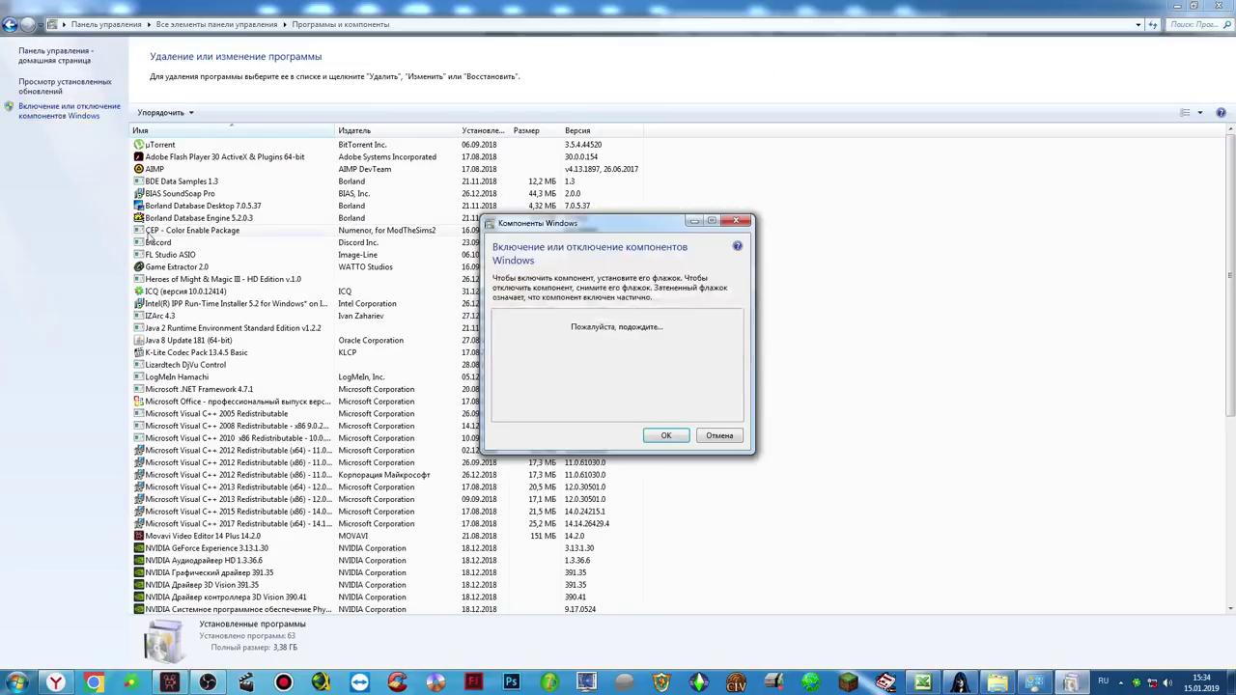
Enlarge the Windows components window and expand the multimedia group (Компоненты для работы с мультимедиа)
{"action": "left_click_drag", "start_coordinate": [615, 231], "coordinate": [512, 98]}
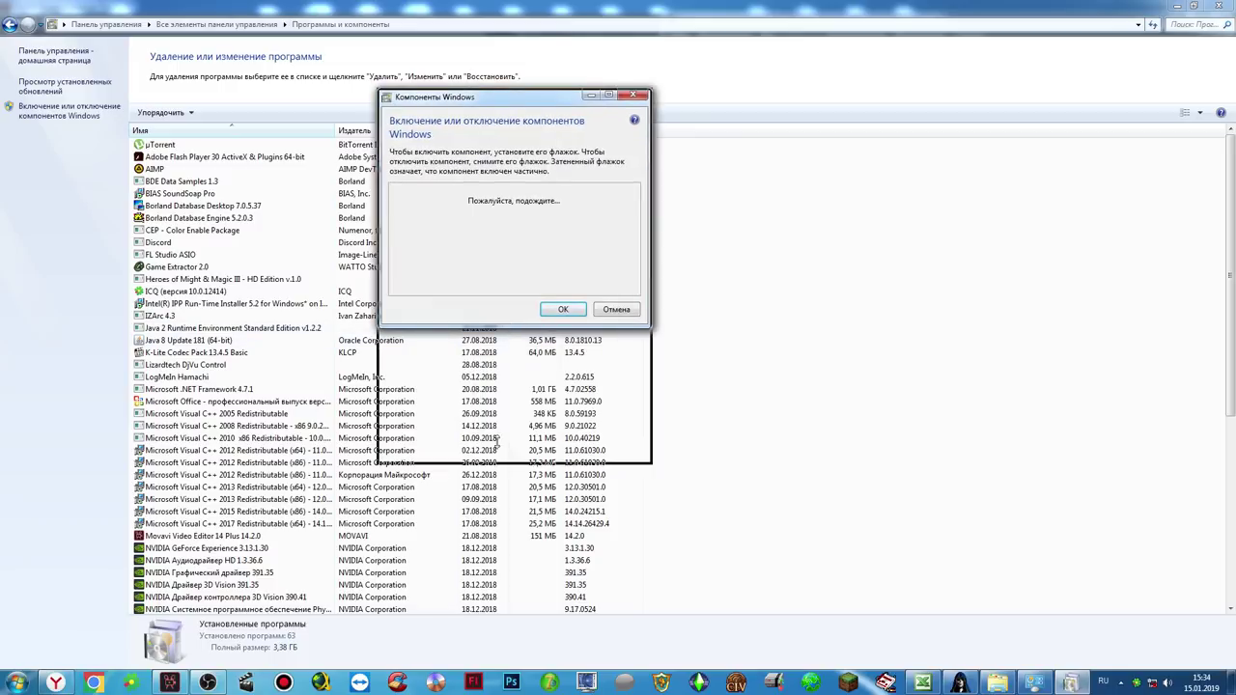
{"action": "left_click_drag", "start_coordinate": [497, 441], "coordinate": [560, 626]}
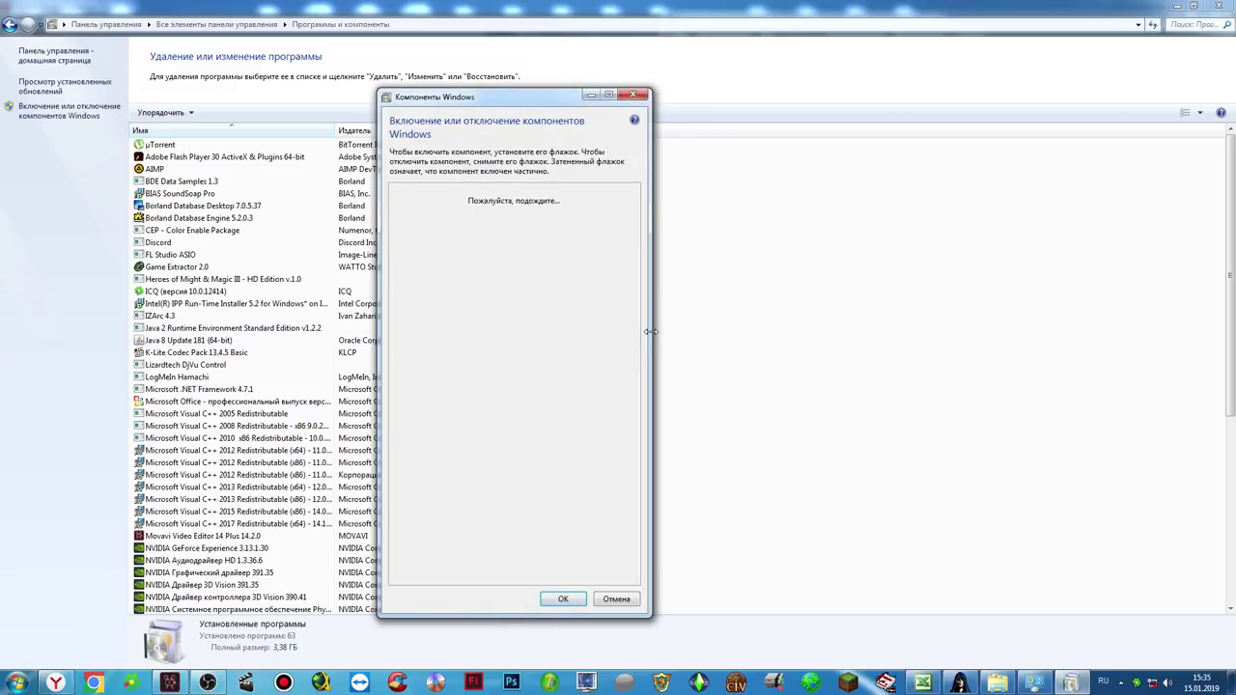
{"action": "left_click_drag", "start_coordinate": [651, 332], "coordinate": [1026, 333]}
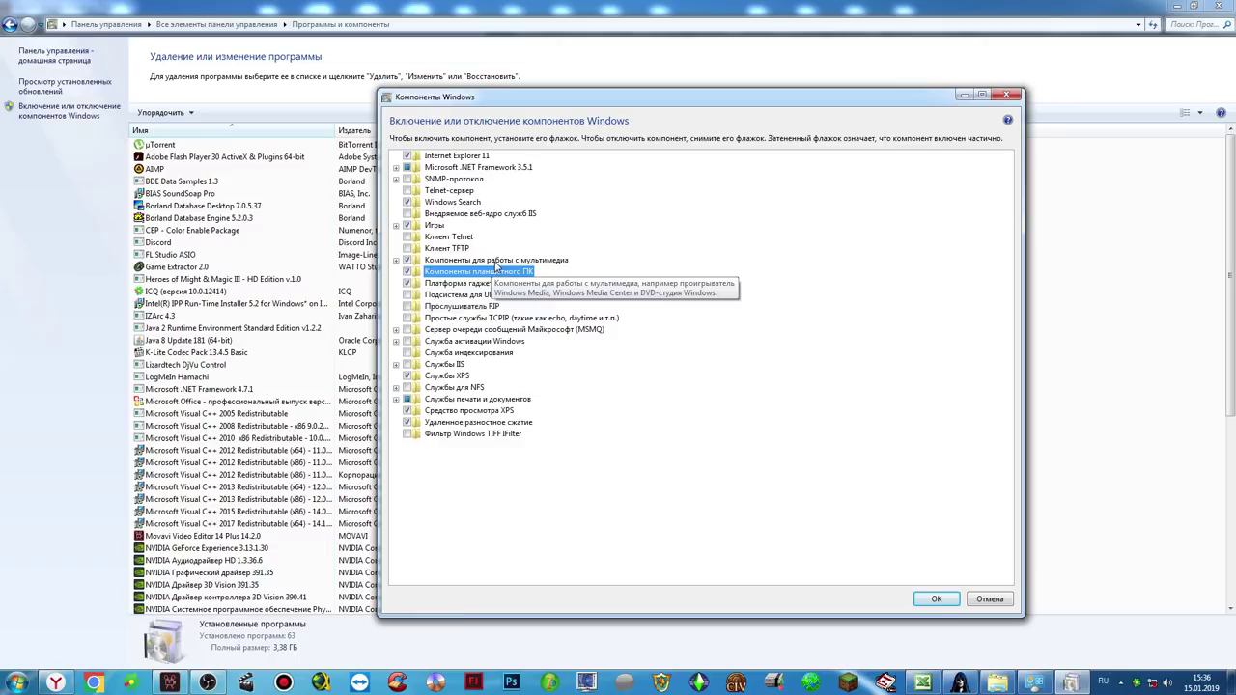
{"action": "left_click", "coordinate": [495, 262]}
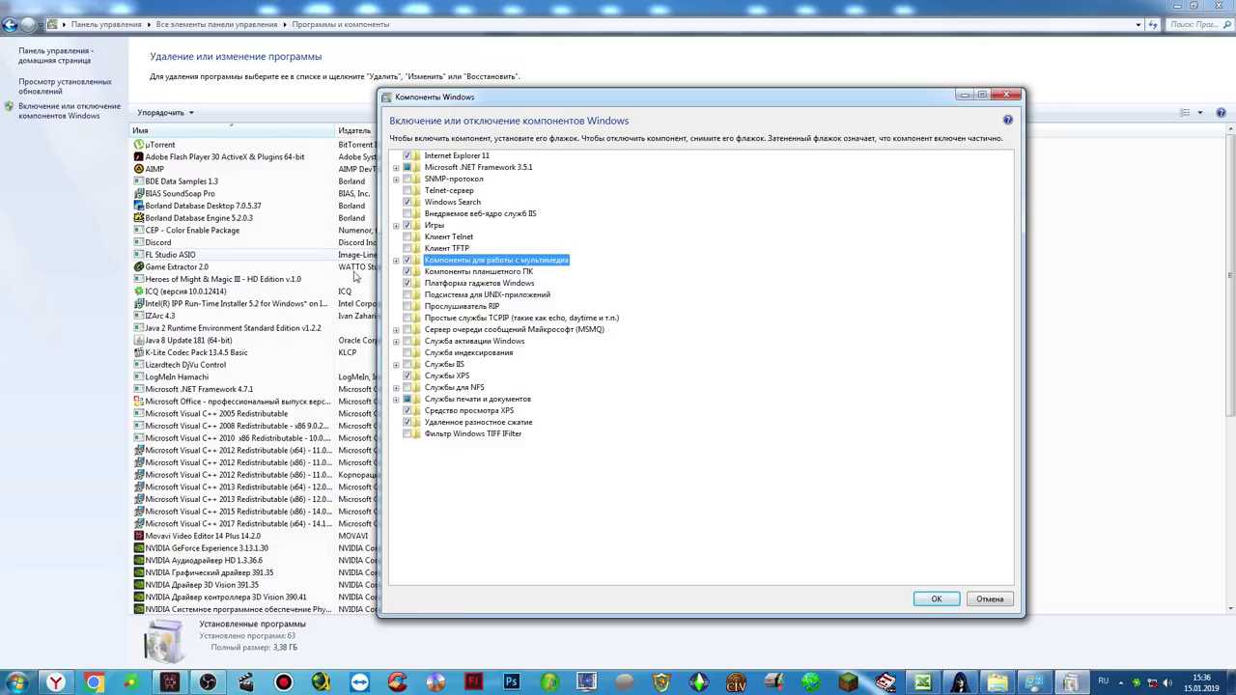
{"action": "left_click", "coordinate": [395, 261]}
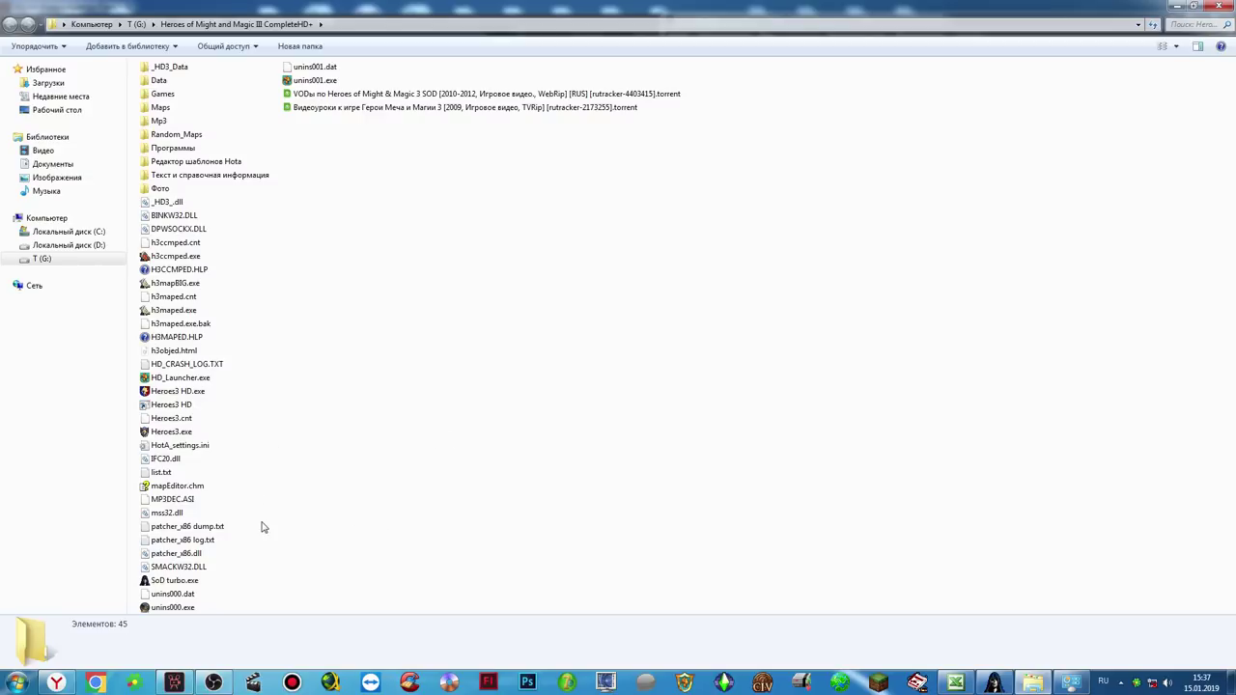
View the crash log HD_CRASH_LOG.TXT in the game folder and close it
{"action": "double_click", "coordinate": [187, 364]}
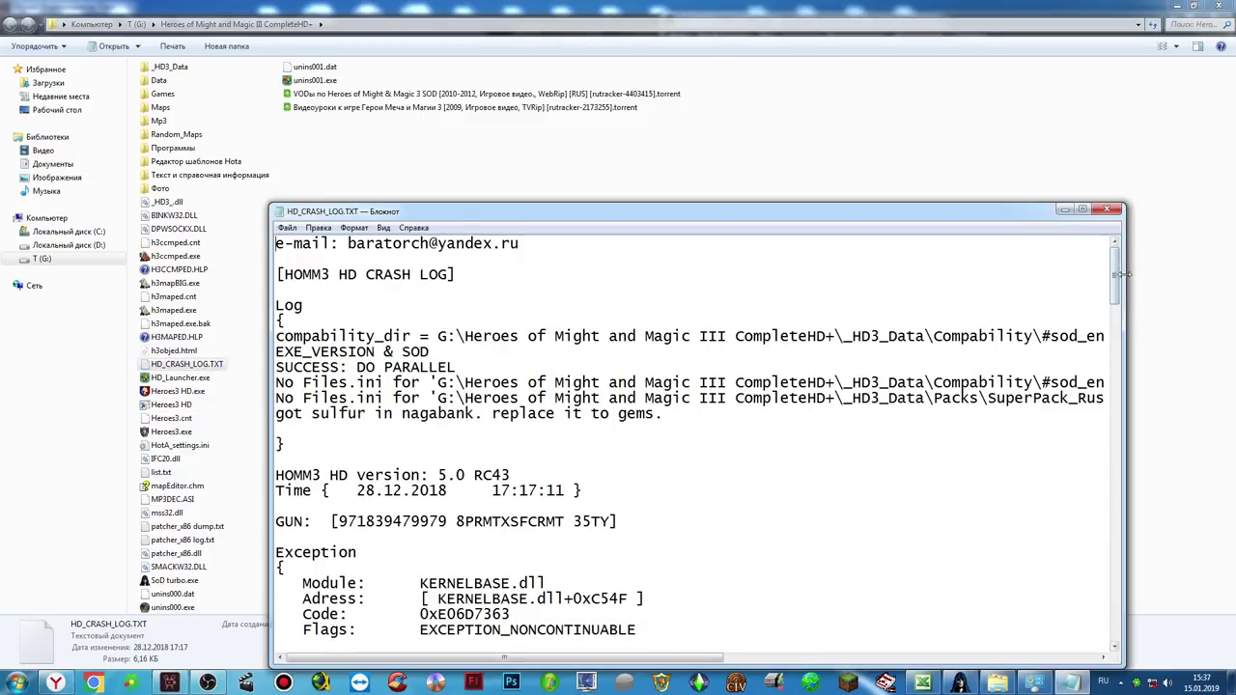
{"action": "left_click_drag", "start_coordinate": [1116, 278], "coordinate": [1147, 273]}
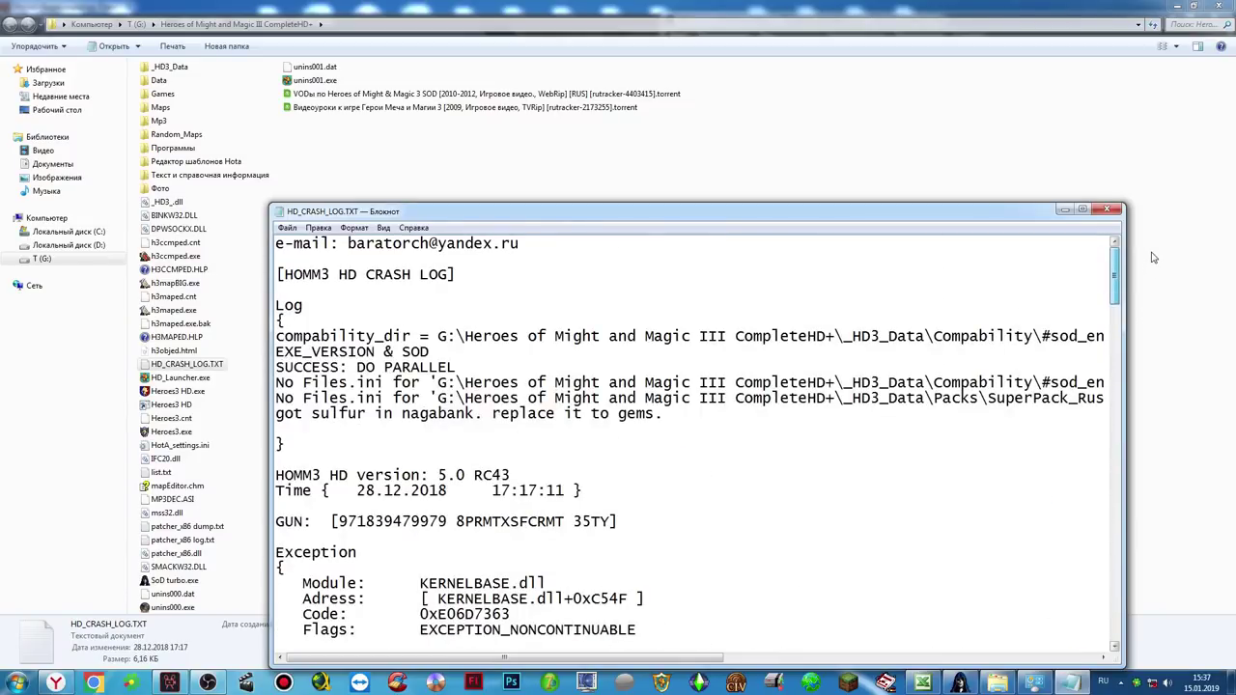
{"action": "left_click", "coordinate": [1113, 209]}
{"action": "left_click", "coordinate": [374, 357]}
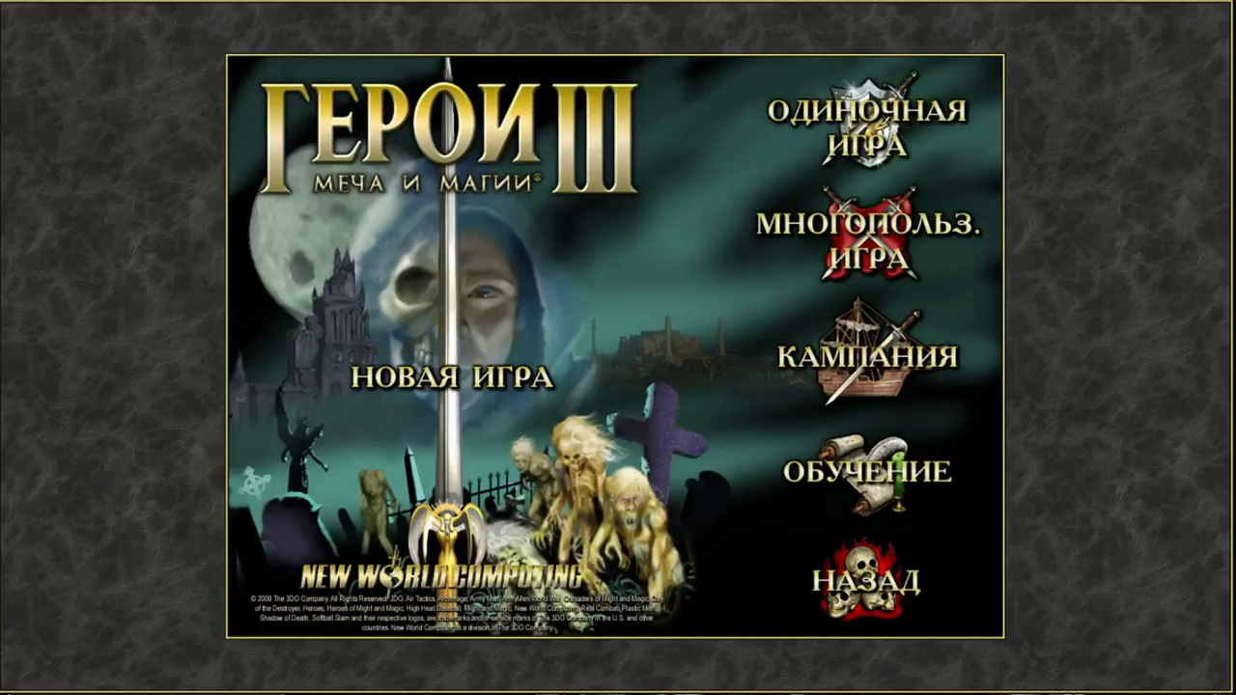
Start a new single-player game in Heroes III and show the available scenarios
{"action": "left_click", "coordinate": [241, 681]}
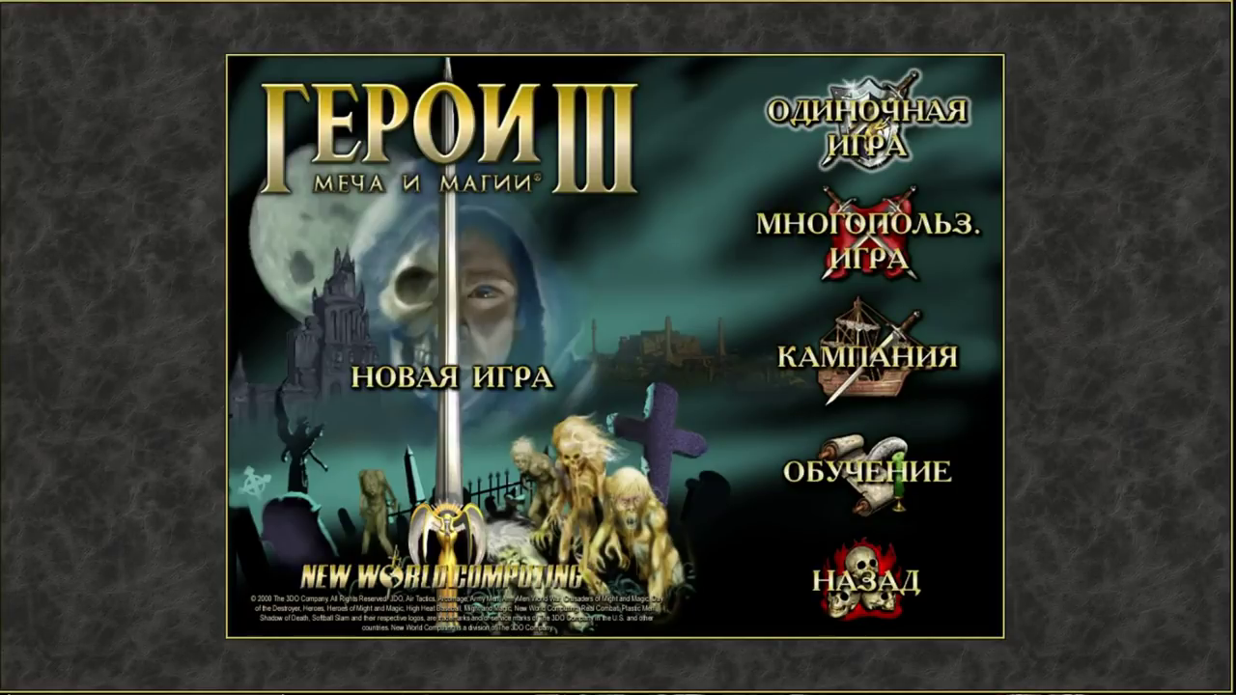
{"action": "key", "text": "s"}
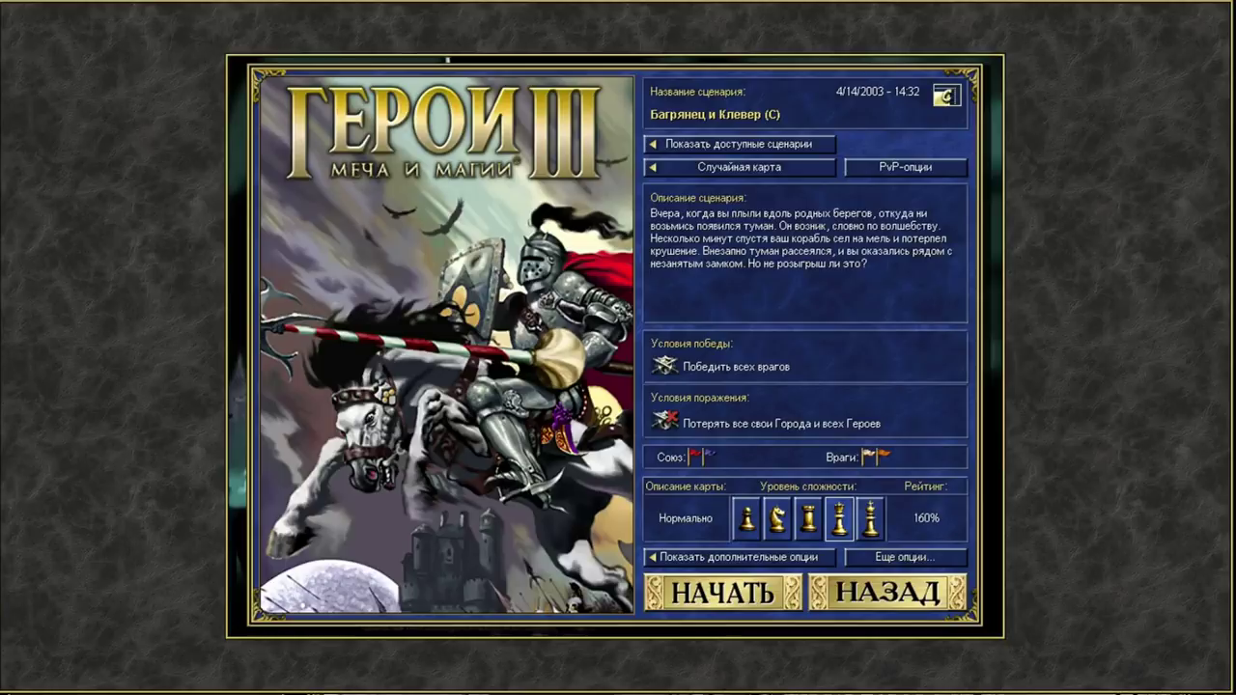
{"action": "key", "text": "a"}
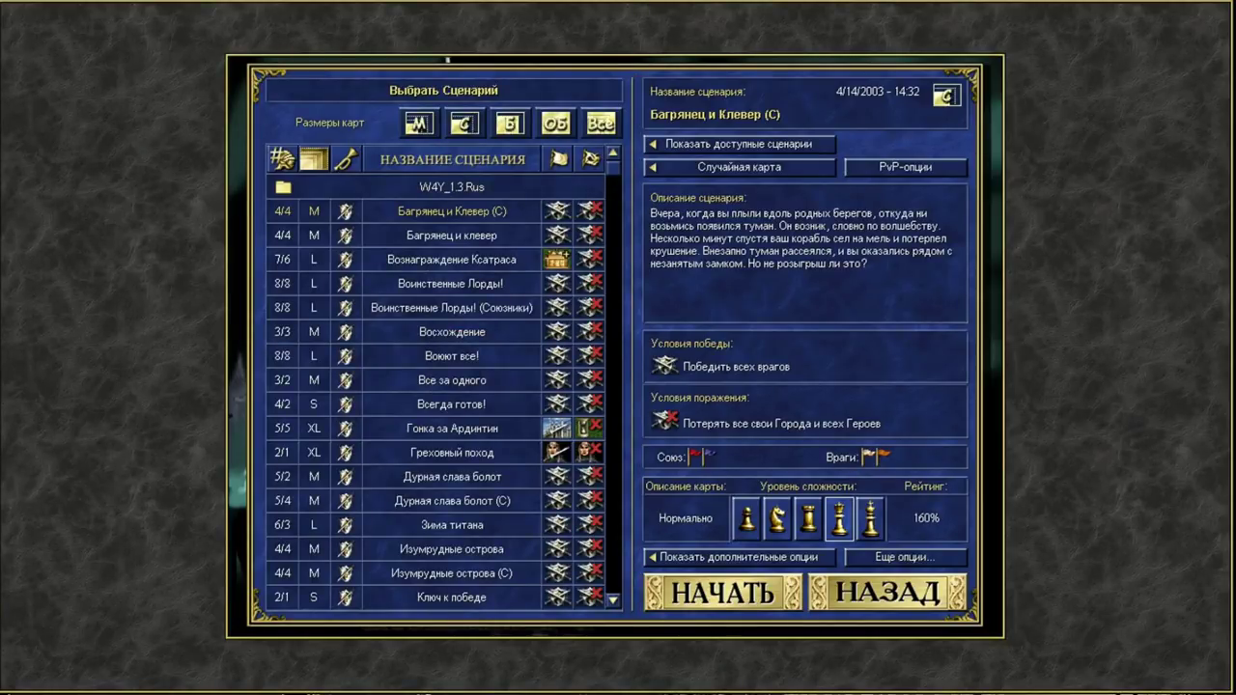
Browse the scenario list and preview the maps ArmLand !!! and Arena Konwentowa 2.4
{"action": "scroll", "coordinate": [444, 391], "scroll_direction": "down", "scroll_amount": 10}
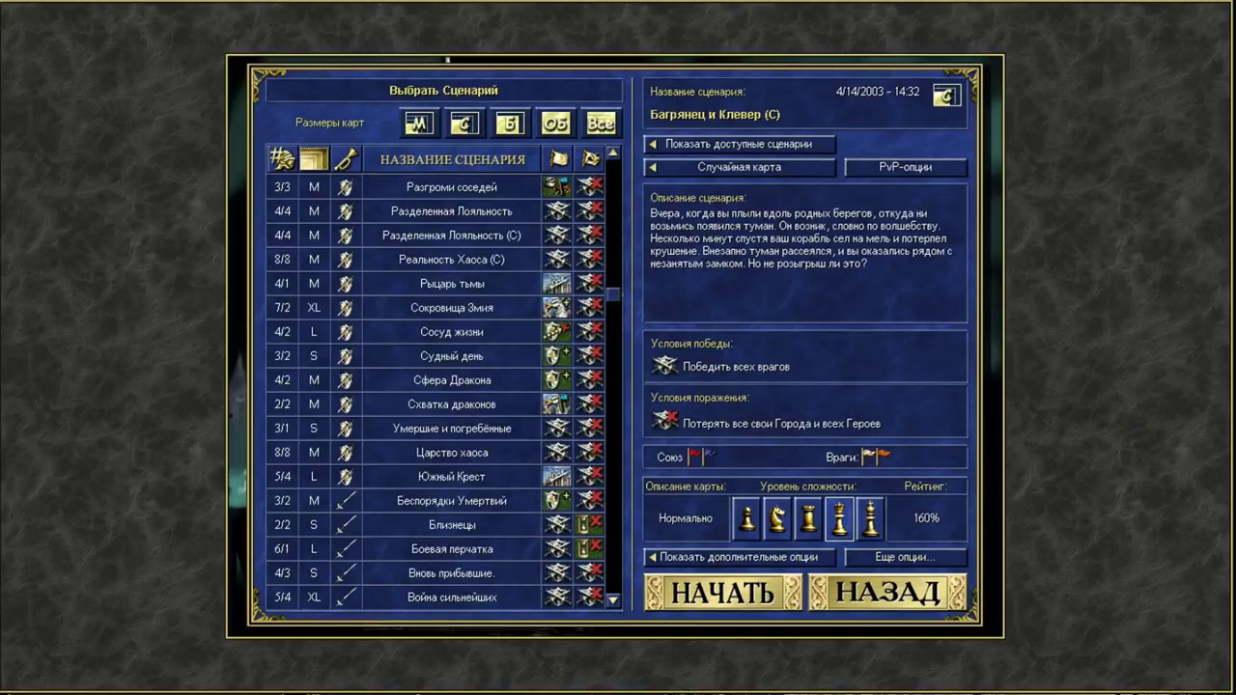
{"action": "scroll", "coordinate": [444, 392], "scroll_direction": "up", "scroll_amount": 10}
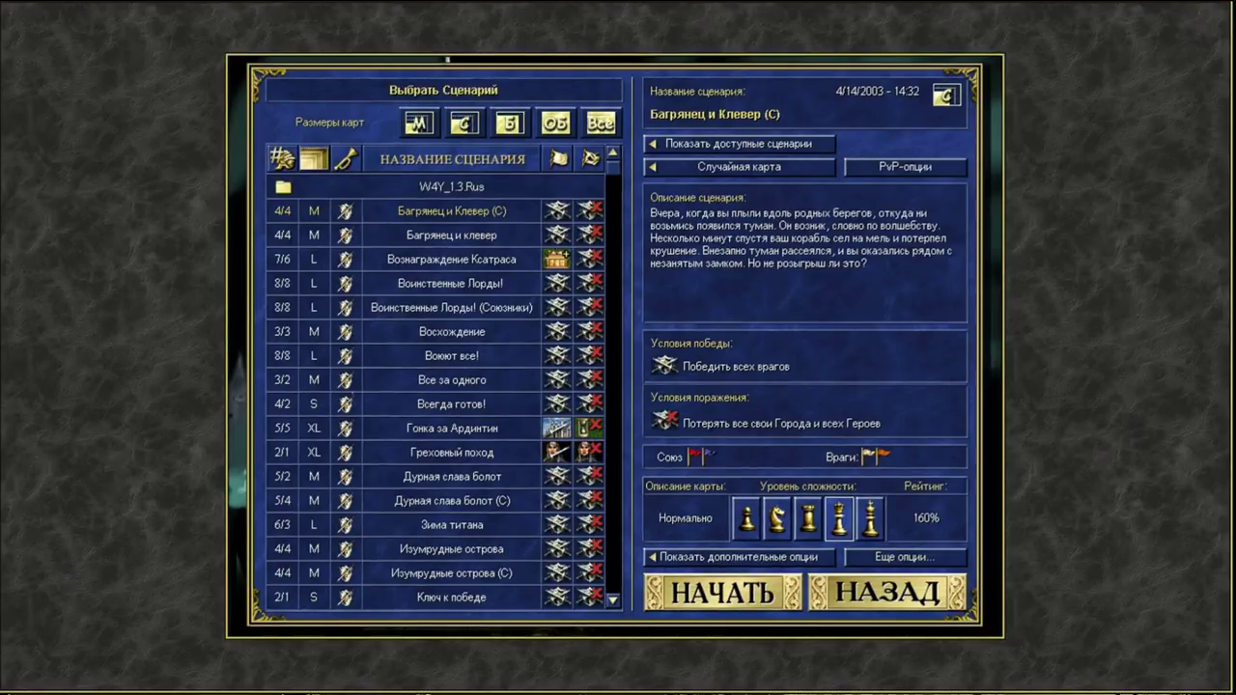
{"action": "scroll", "coordinate": [444, 391], "scroll_direction": "down", "scroll_amount": 10}
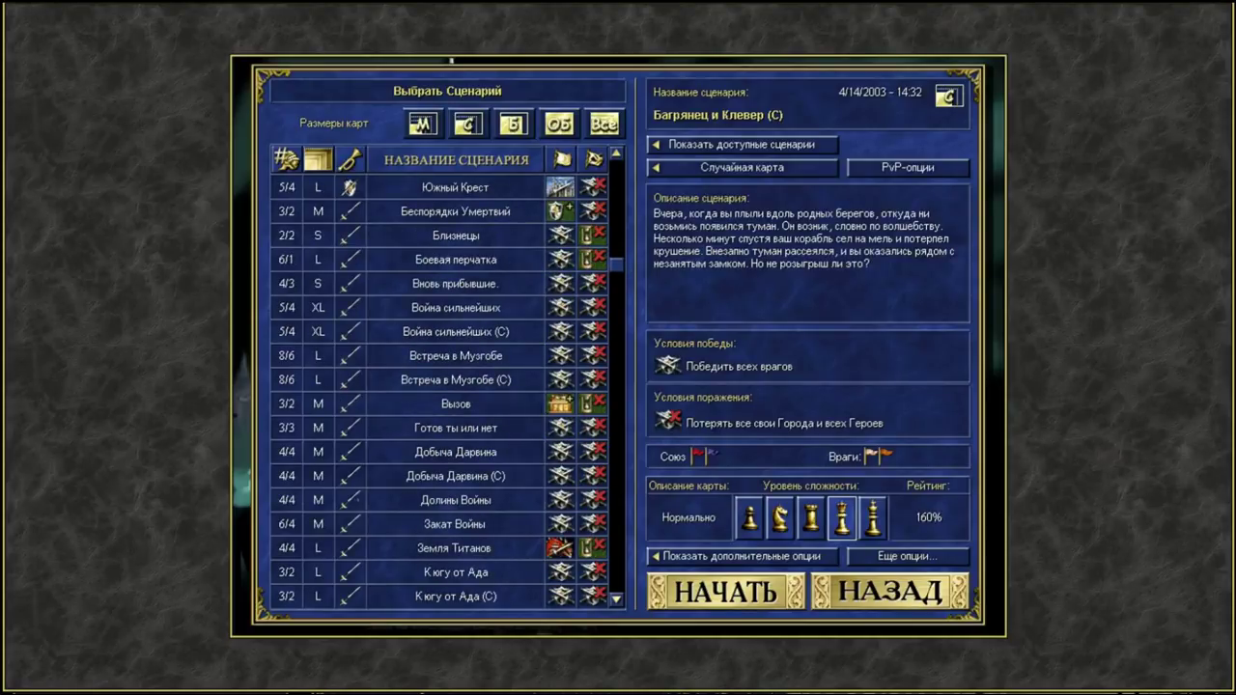
{"action": "scroll", "coordinate": [444, 391], "scroll_direction": "down", "scroll_amount": 10}
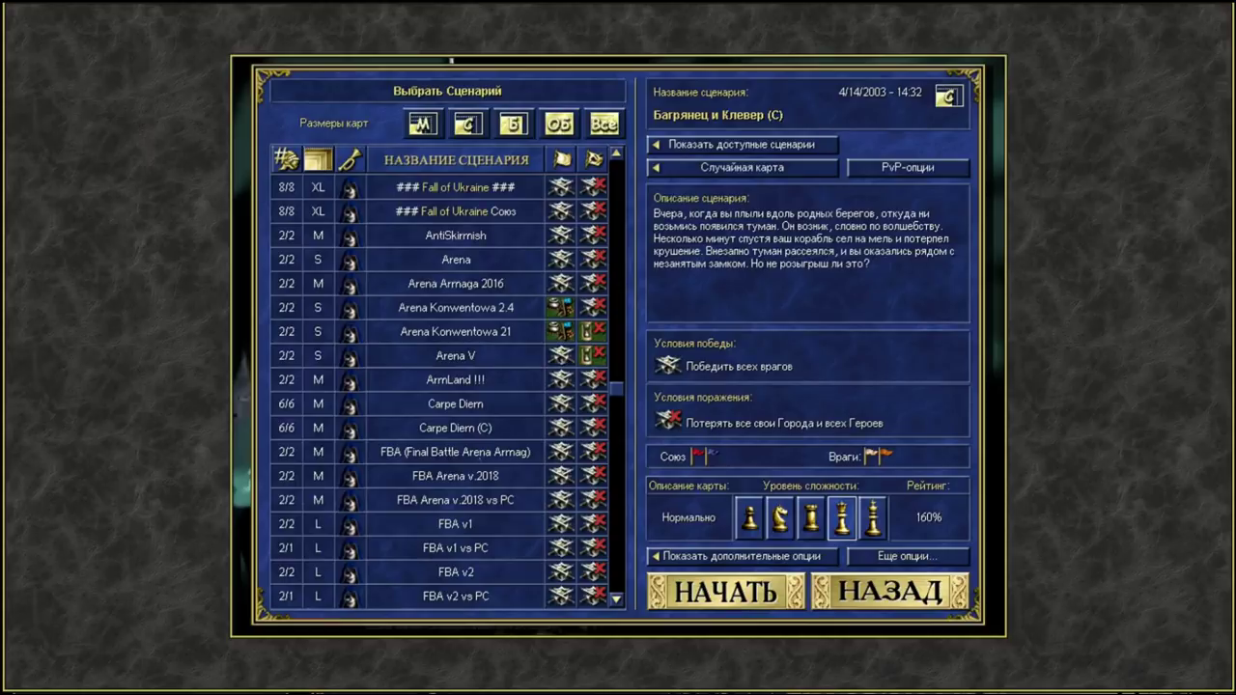
{"action": "scroll", "coordinate": [445, 391], "scroll_direction": "up", "scroll_amount": 15}
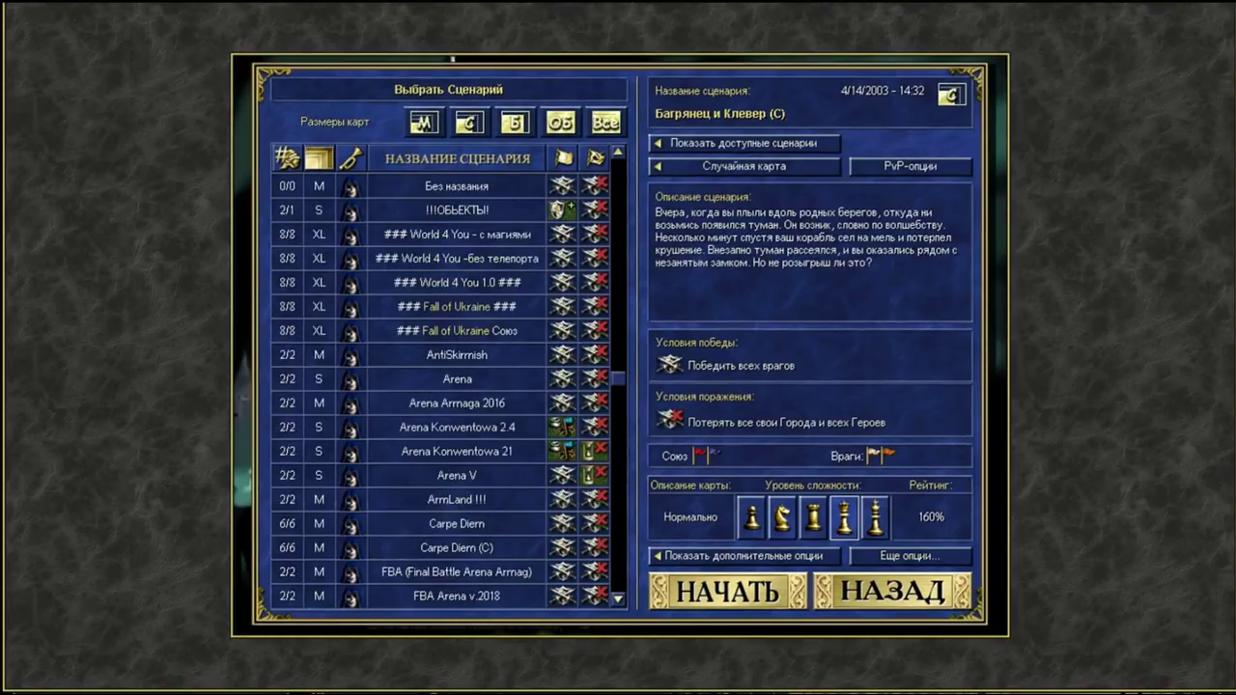
{"action": "left_click", "coordinate": [457, 500]}
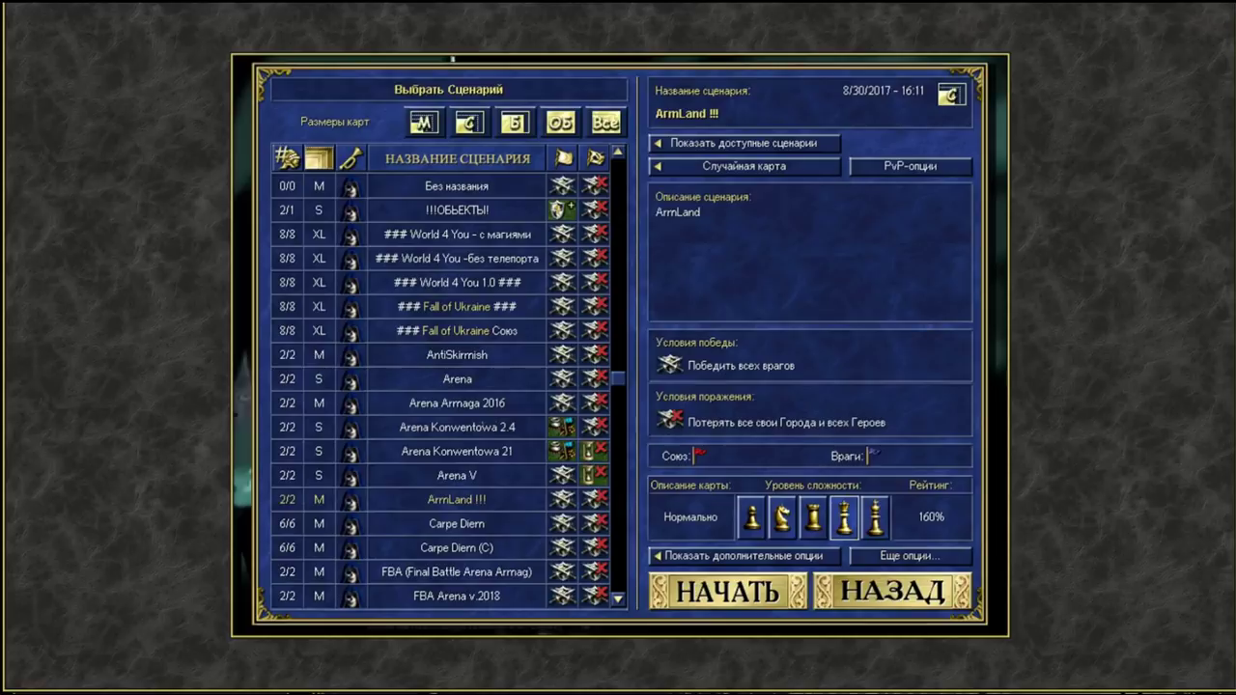
{"action": "left_click", "coordinate": [457, 427]}
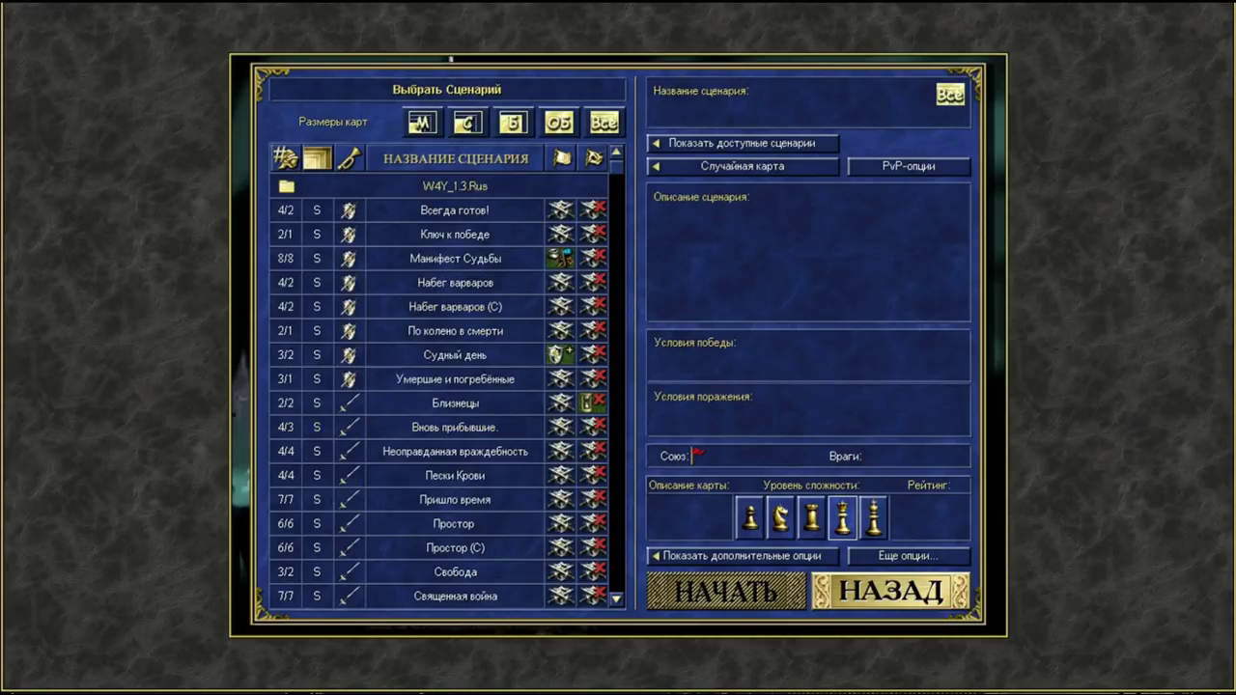
Filter the scenarios by map sizes С, Б, ОБ and Все, preview Вознаграждение Ксатраса, and return to the new game menu
{"action": "left_click", "coordinate": [468, 122]}
{"action": "left_click", "coordinate": [513, 122]}
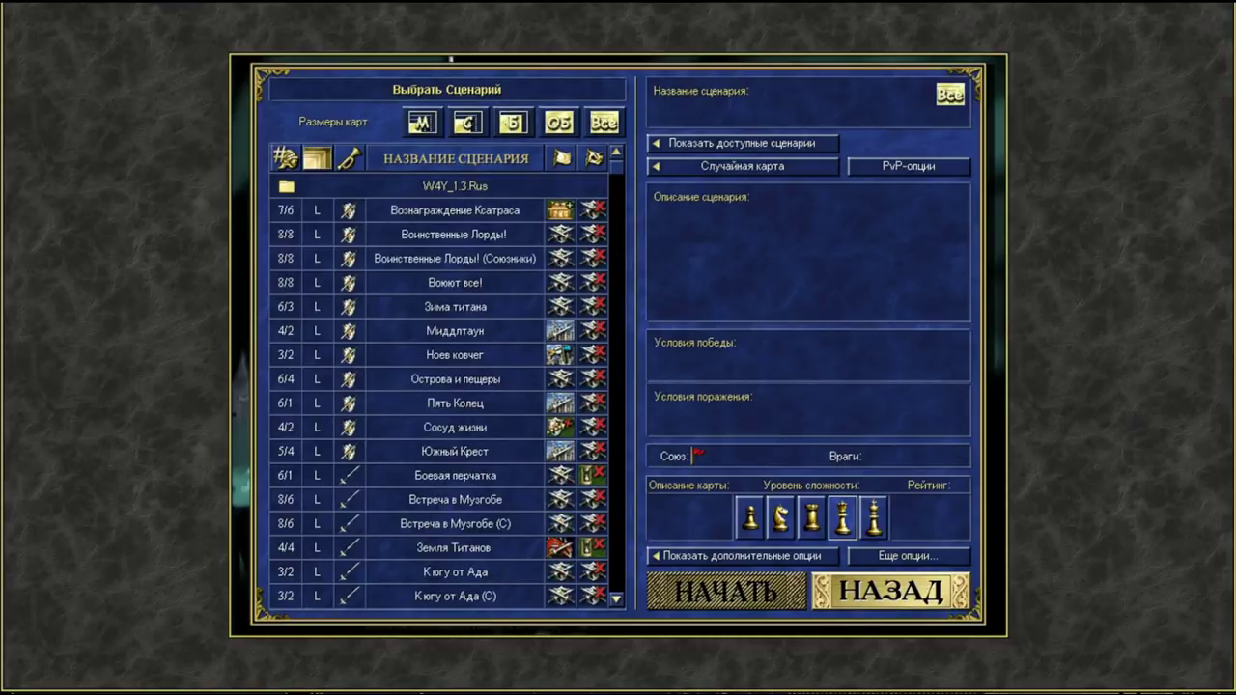
{"action": "left_click", "coordinate": [558, 122]}
{"action": "left_click", "coordinate": [604, 121]}
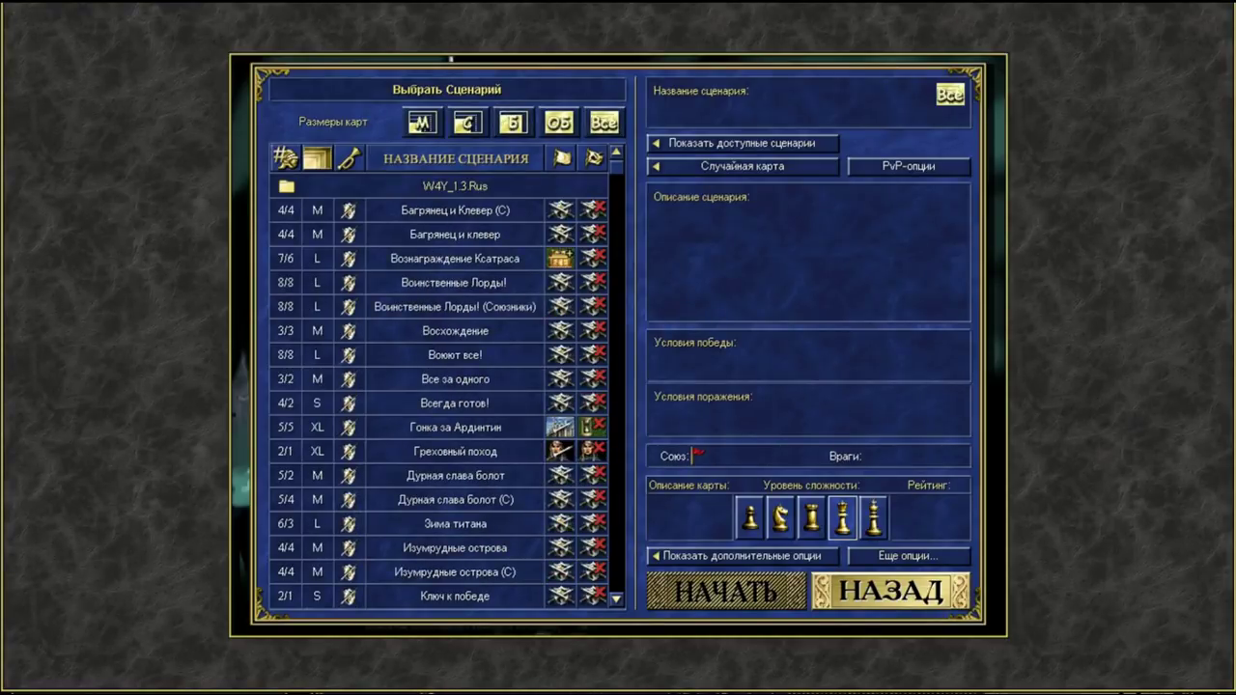
{"action": "left_click", "coordinate": [455, 257]}
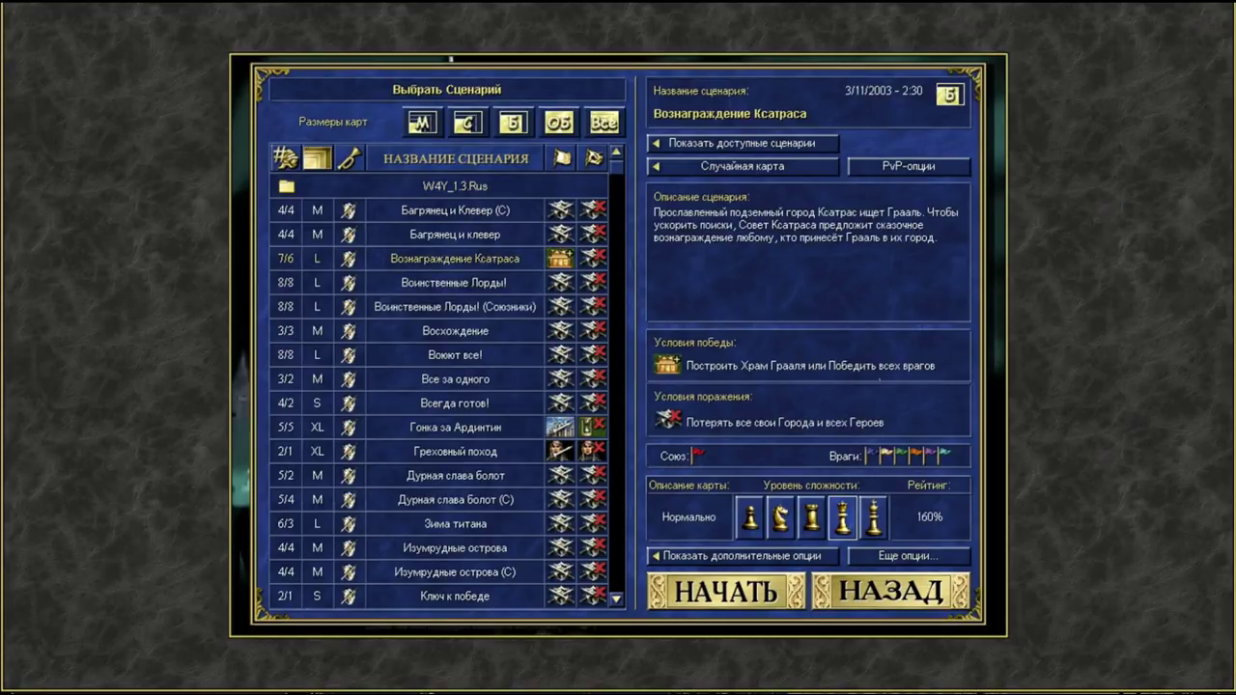
{"action": "key", "text": "Escape"}
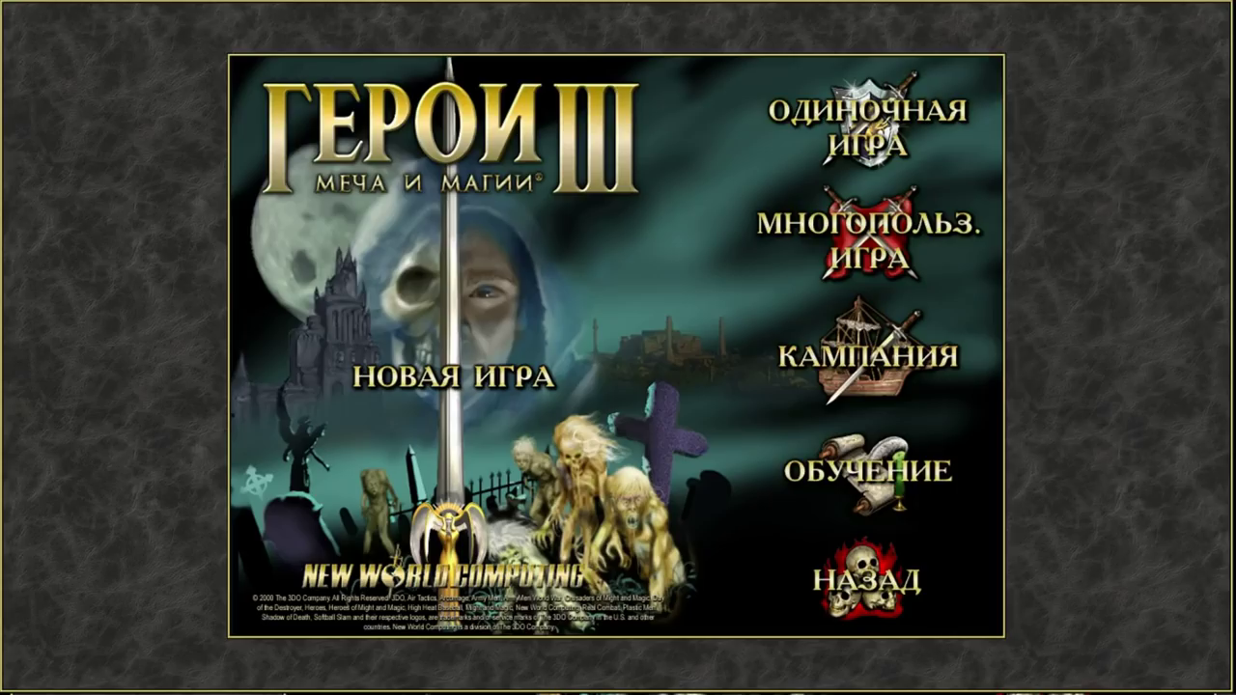